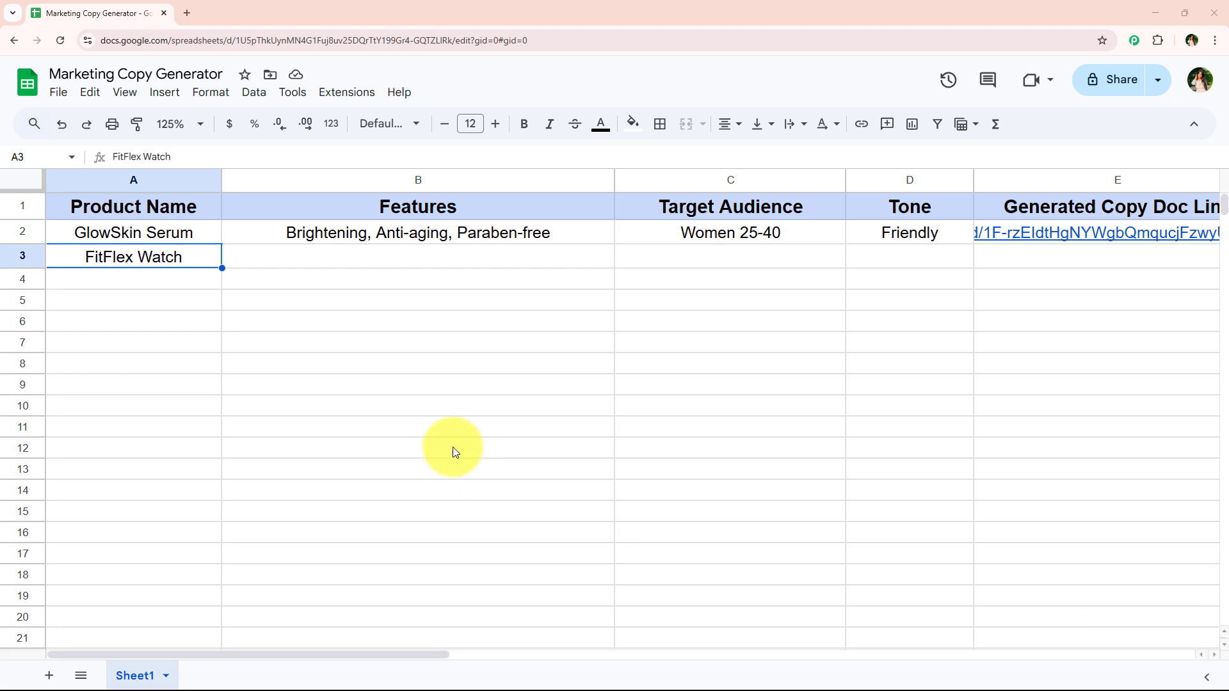
Step: Redo the FitFlex Watch entries in row 3: features "Step Counter, Heart Monitor, Waterproof", audience "Fitness Enthusiasts" and tone "Energetic"
{"action": "key", "text": "ctrl+y"}
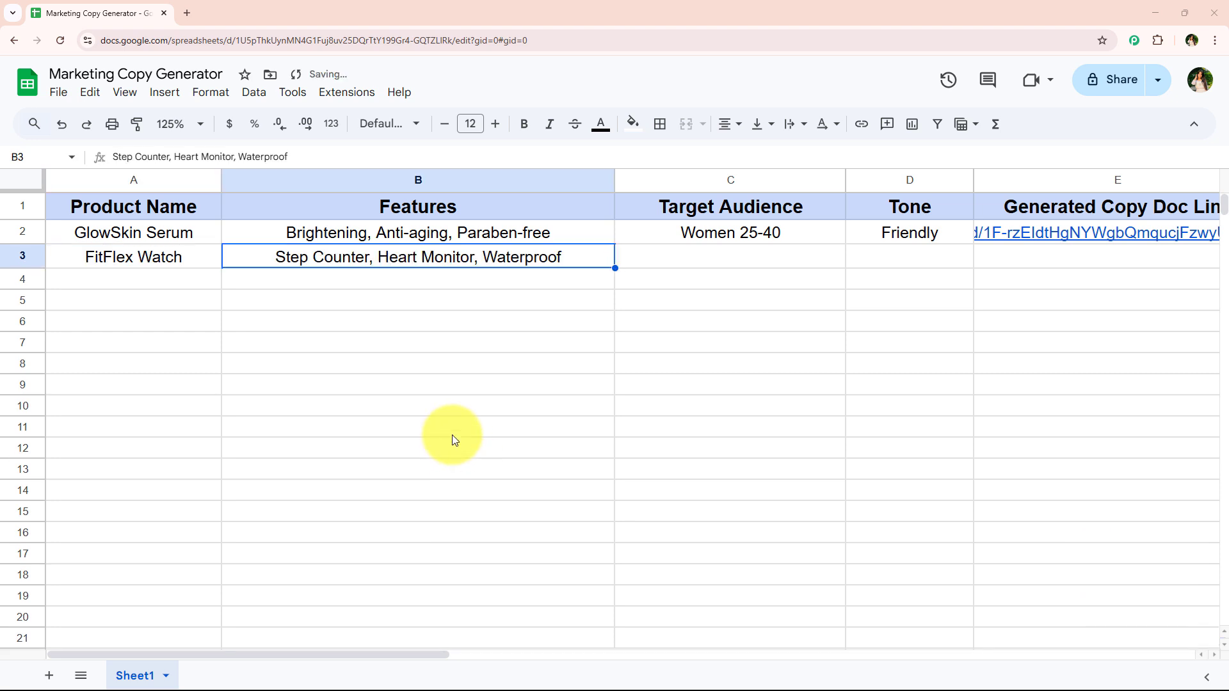
{"action": "key", "text": "ctrl+y"}
{"action": "key", "text": "ctrl+y"}
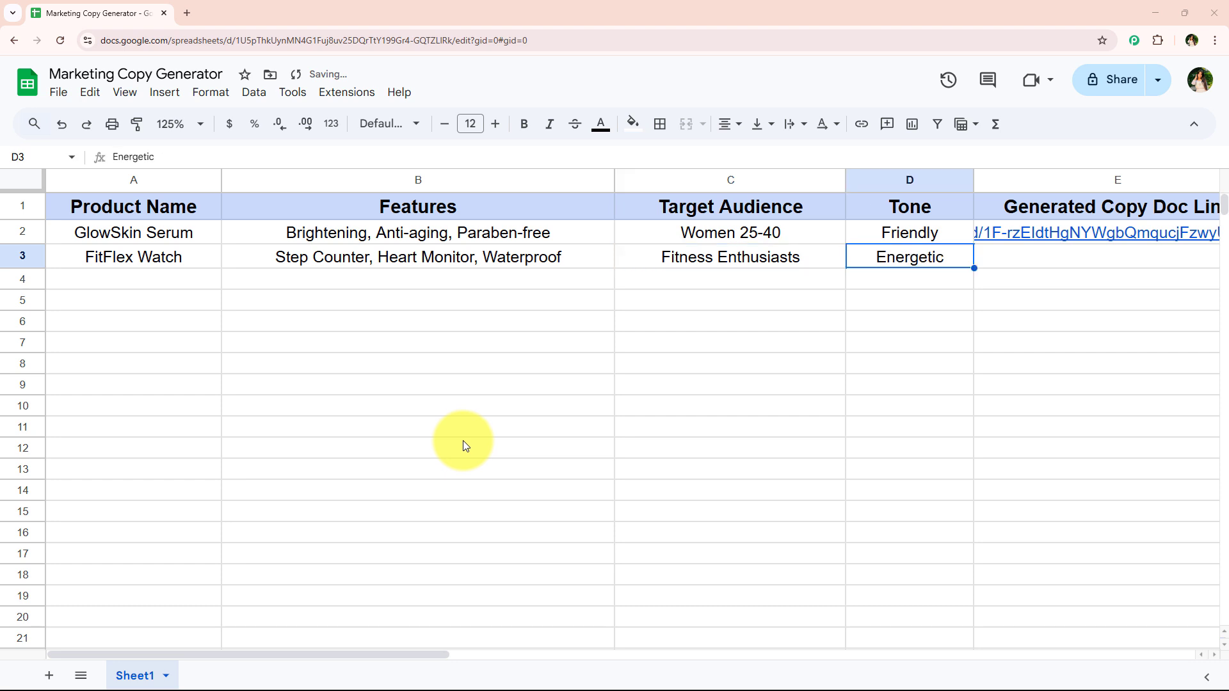
{"action": "left_click", "coordinate": [643, 390]}
{"action": "left_click_drag", "start_coordinate": [155, 255], "coordinate": [848, 263]}
{"action": "left_click", "coordinate": [570, 440]}
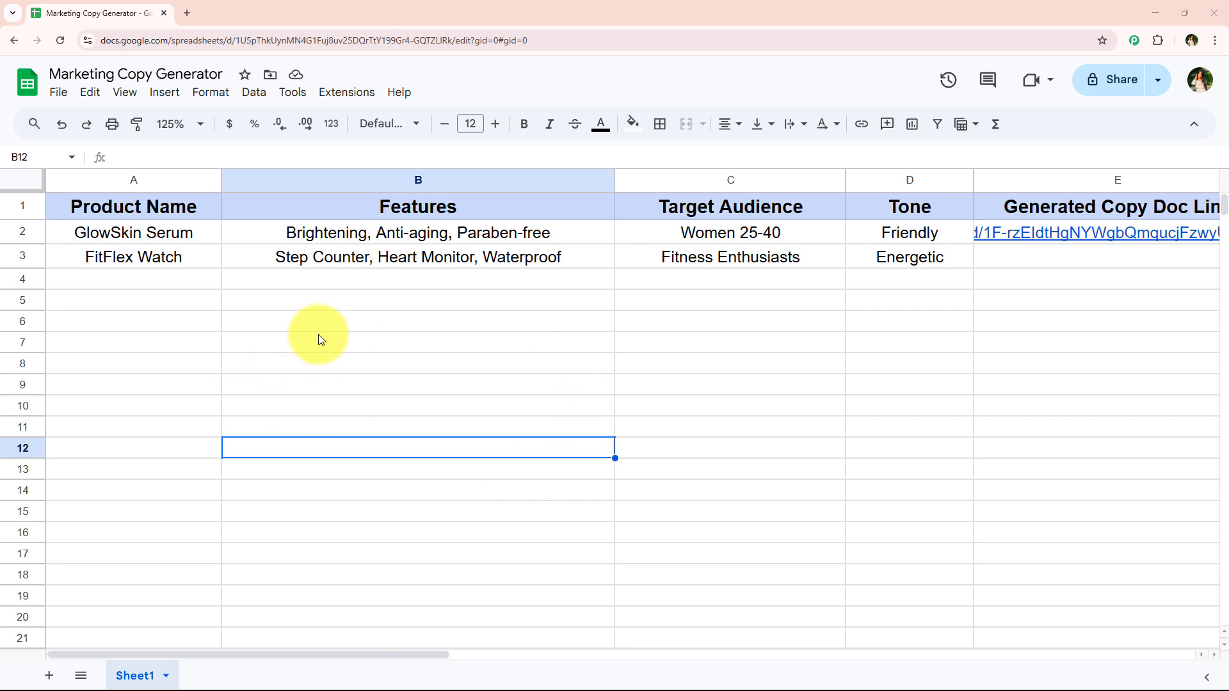
Step: Preview the FitFlex Watch Marketing Copy document linked in the Generated Copy Doc Link column, read its text and close the preview
{"action": "left_click_drag", "start_coordinate": [435, 656], "coordinate": [612, 647]}
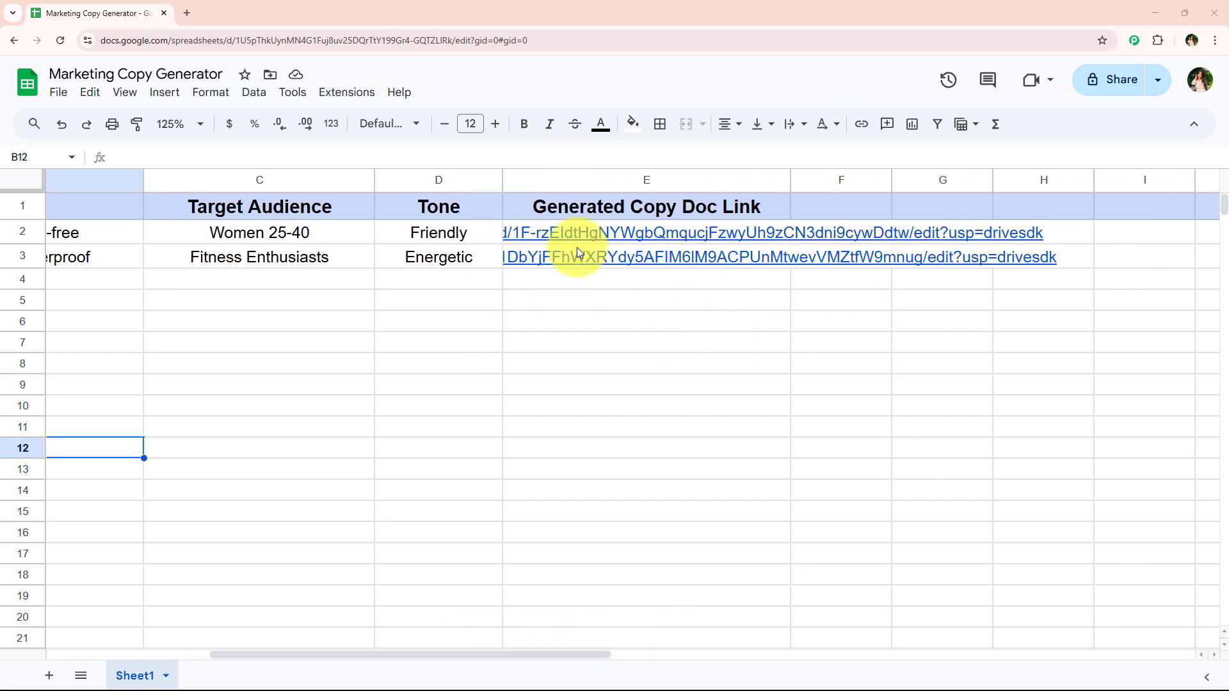
{"action": "mouse_move", "coordinate": [620, 259]}
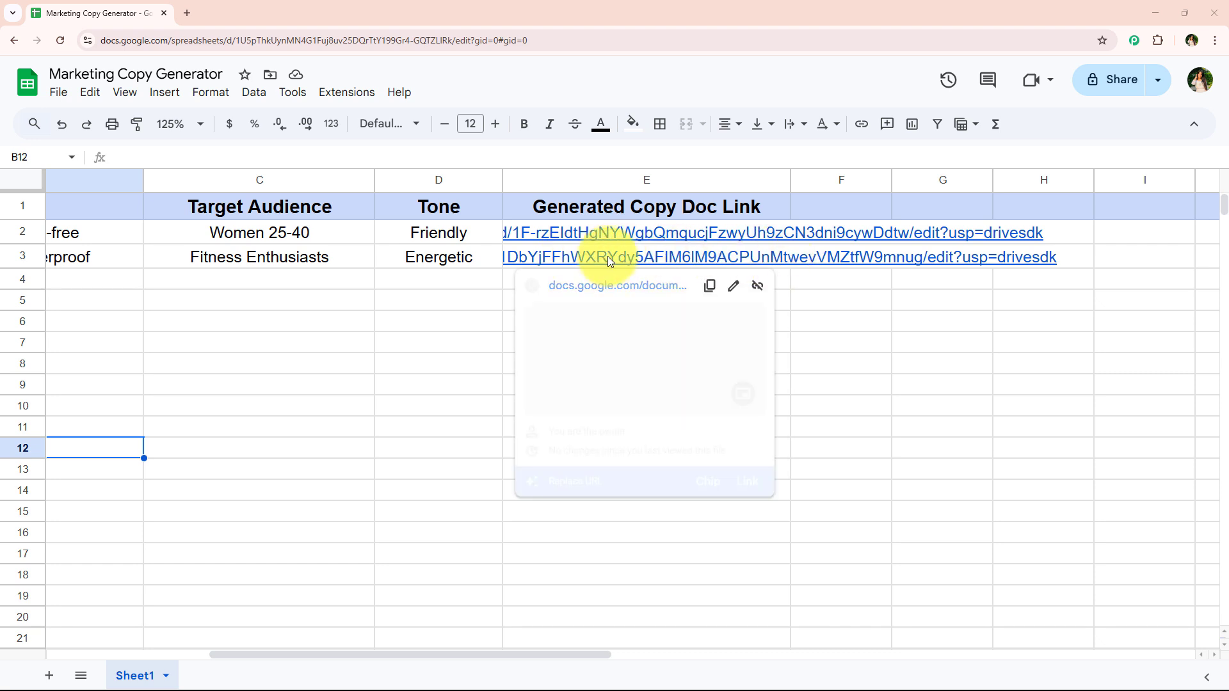
{"action": "left_click", "coordinate": [736, 394]}
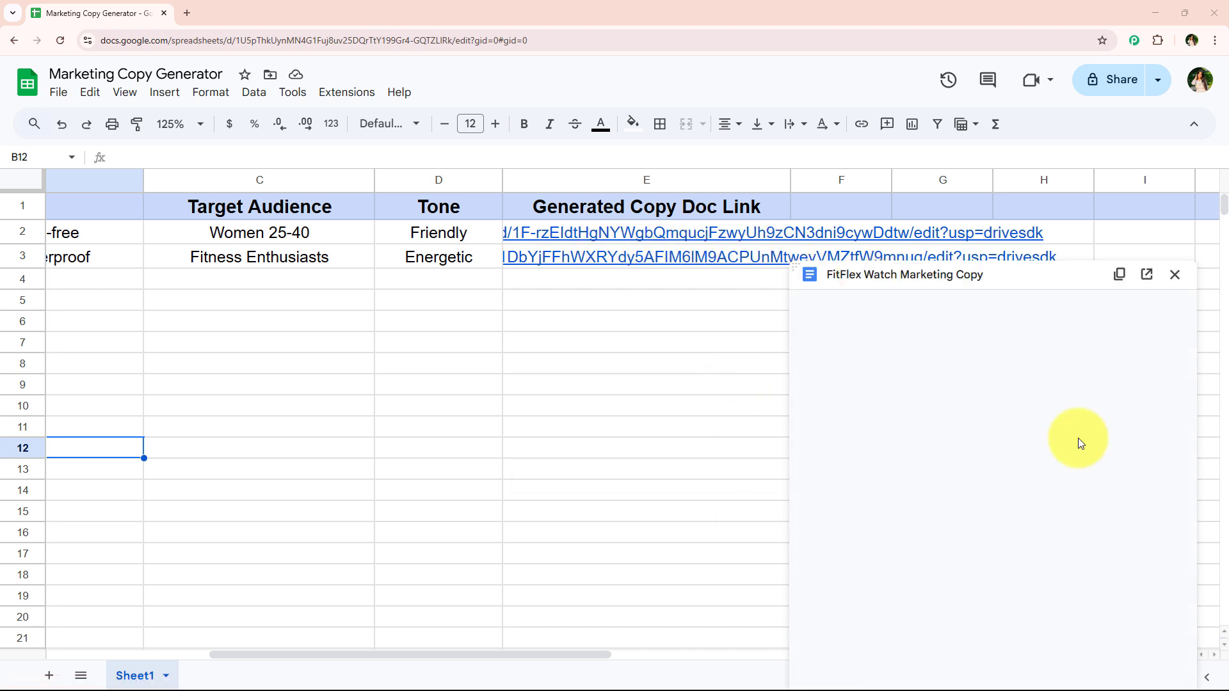
{"action": "left_click_drag", "start_coordinate": [900, 568], "coordinate": [828, 301]}
{"action": "left_click", "coordinate": [850, 457]}
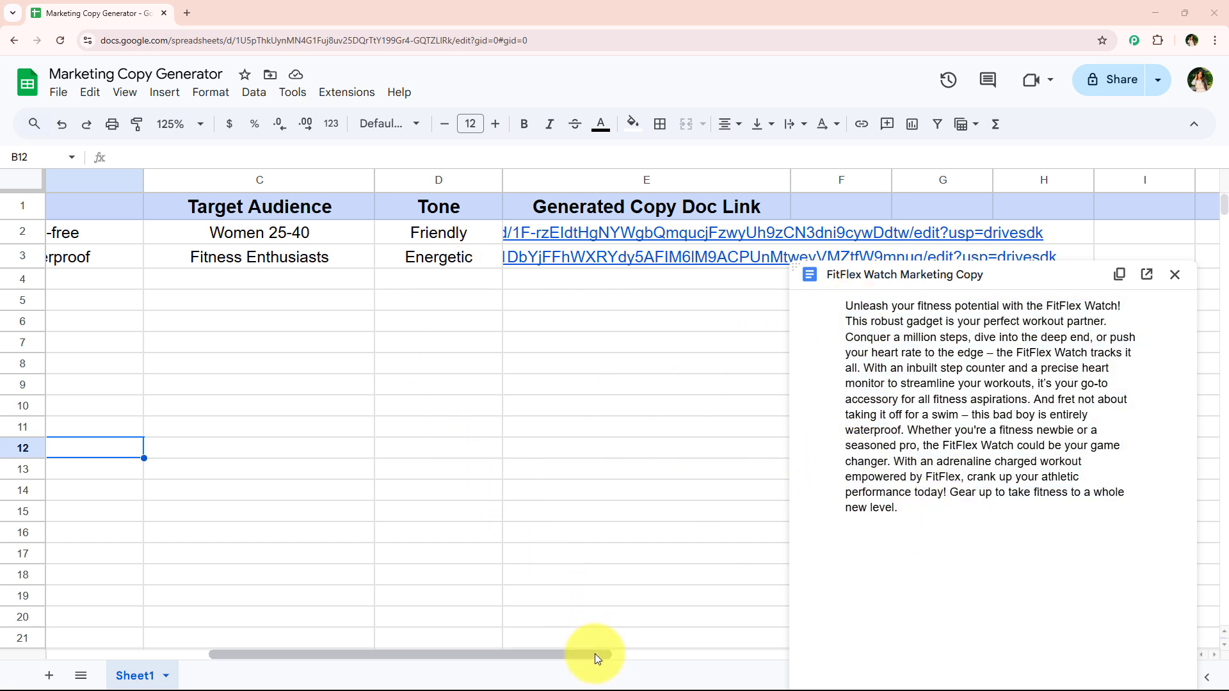
{"action": "left_click_drag", "start_coordinate": [594, 654], "coordinate": [442, 659]}
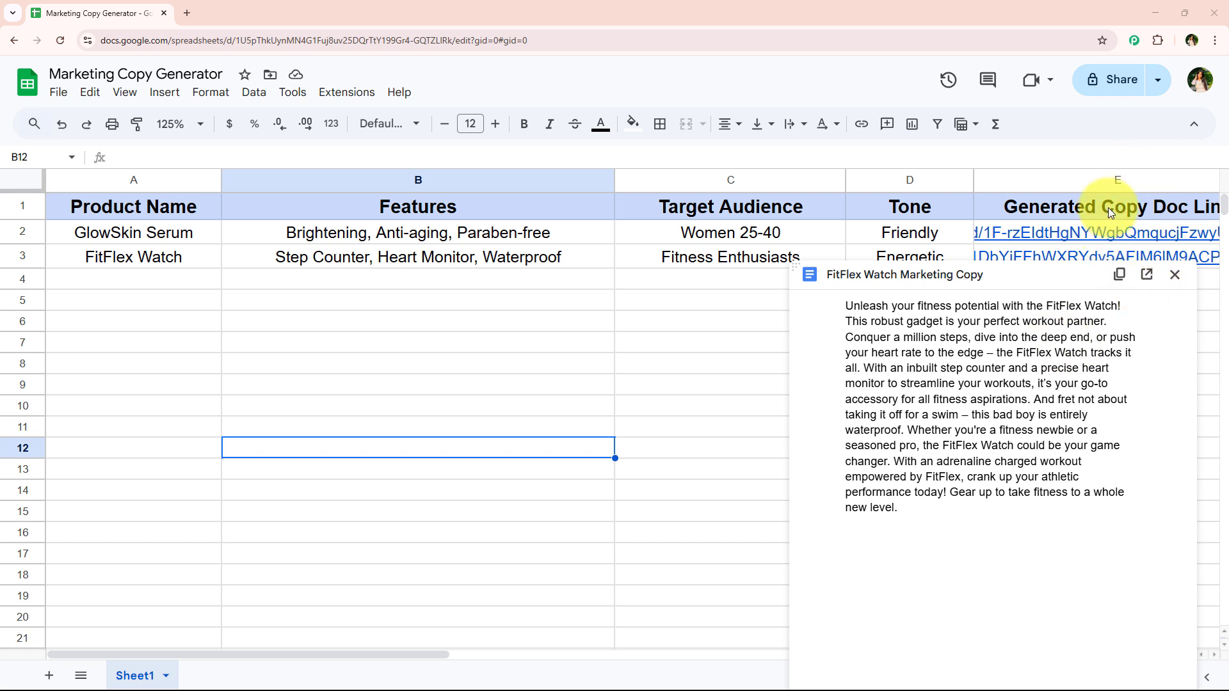
{"action": "left_click", "coordinate": [527, 326]}
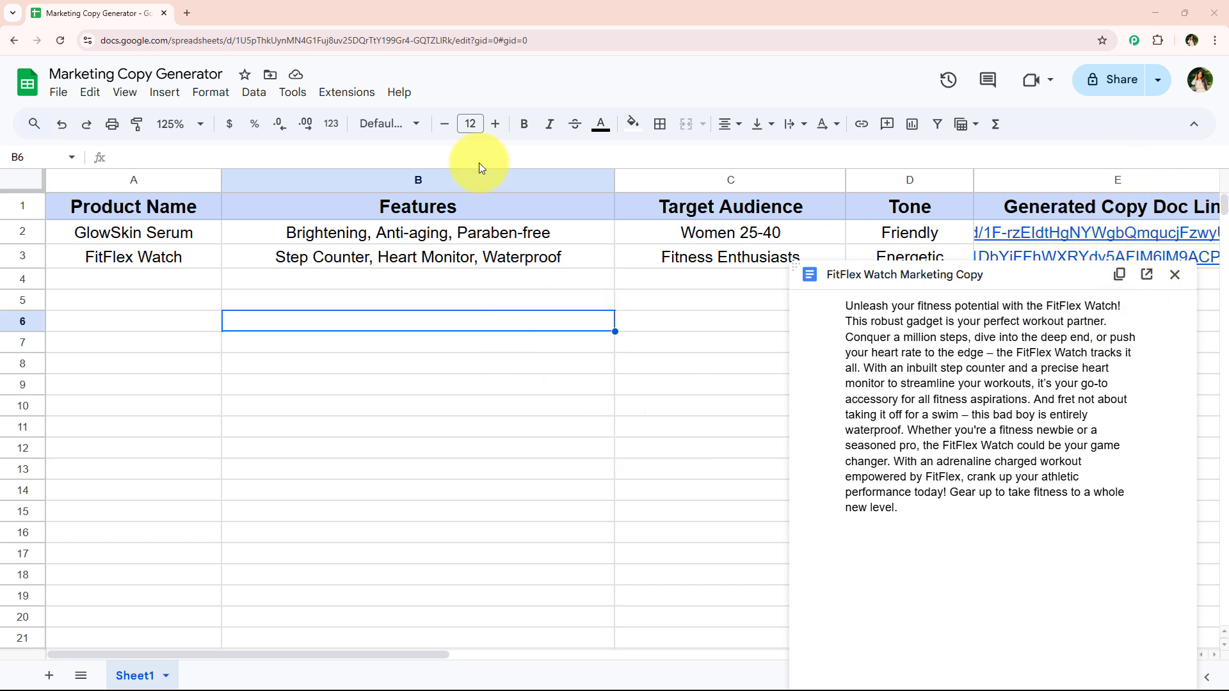
{"action": "left_click", "coordinate": [1174, 274]}
{"action": "left_click", "coordinate": [759, 427]}
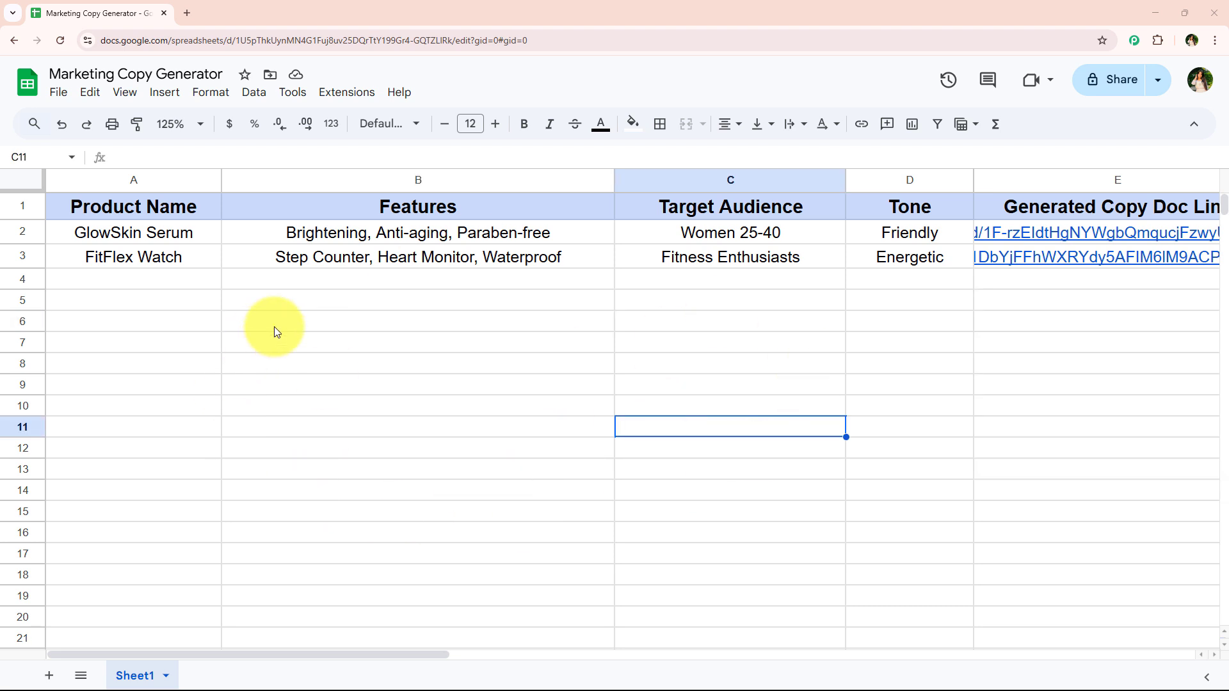
{"action": "left_click", "coordinate": [195, 264]}
{"action": "left_click_drag", "start_coordinate": [510, 267], "coordinate": [993, 266]}
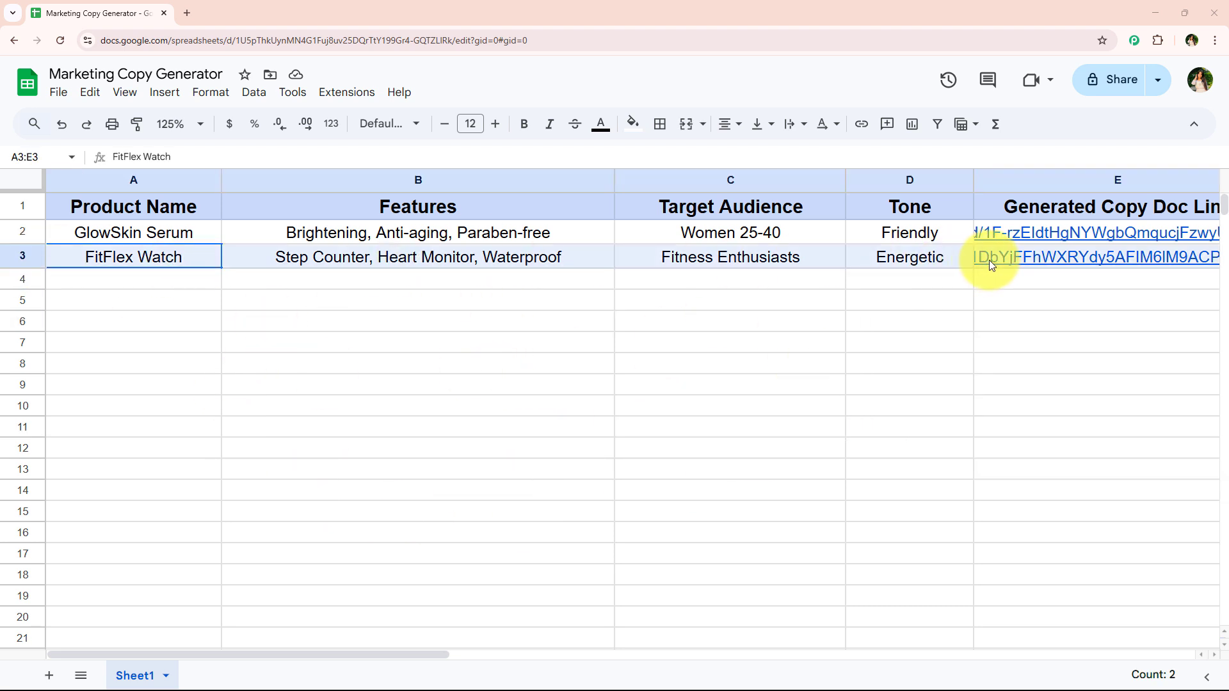
{"action": "left_click", "coordinate": [263, 429]}
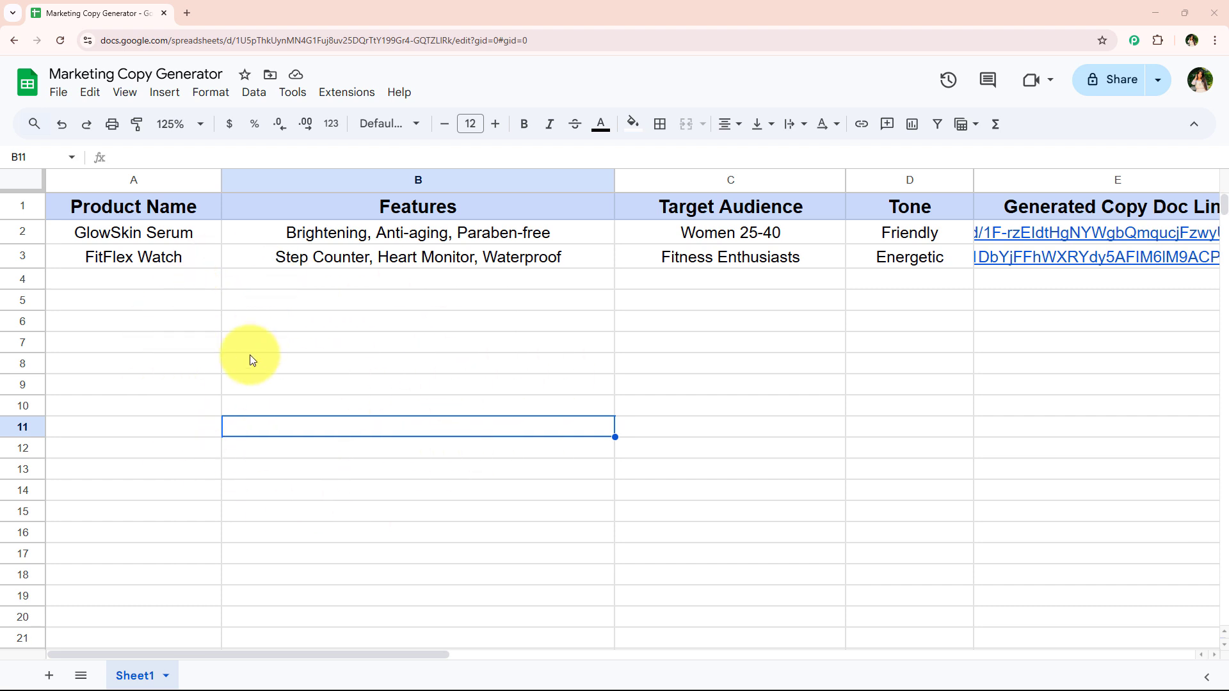
Step: Open pabbly.com/connect/inr/ in a new browser tab and dismiss the limited time offer
{"action": "left_click", "coordinate": [185, 14]}
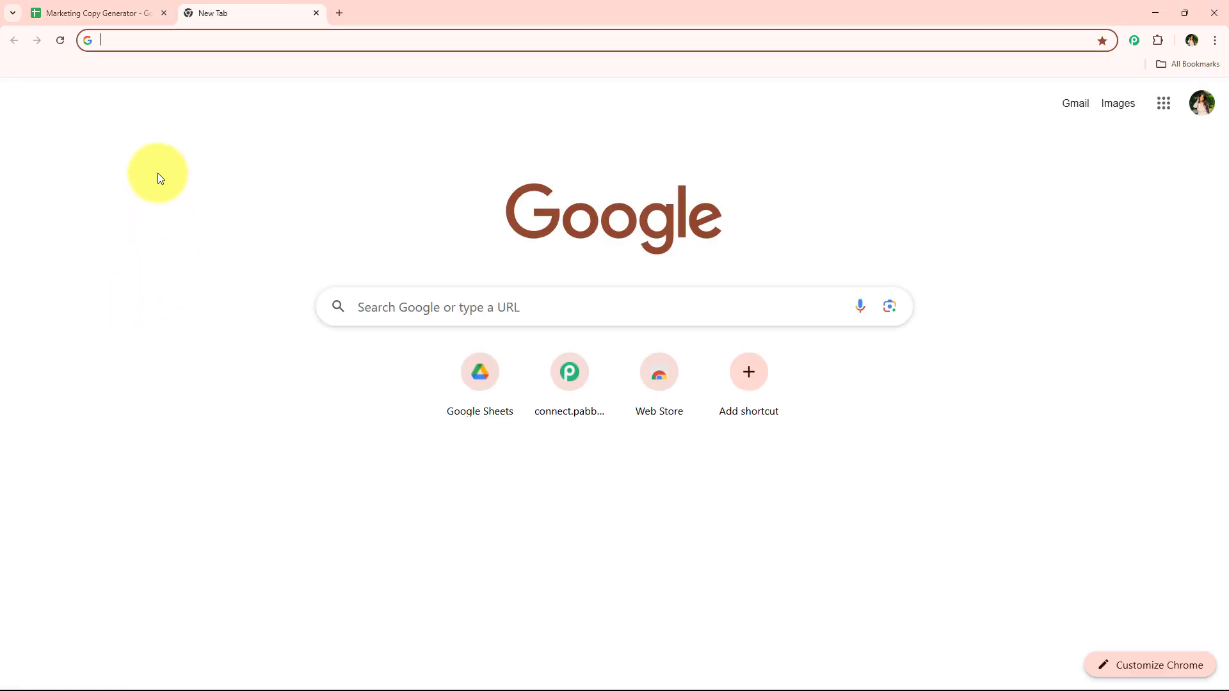
{"action": "left_click", "coordinate": [162, 41]}
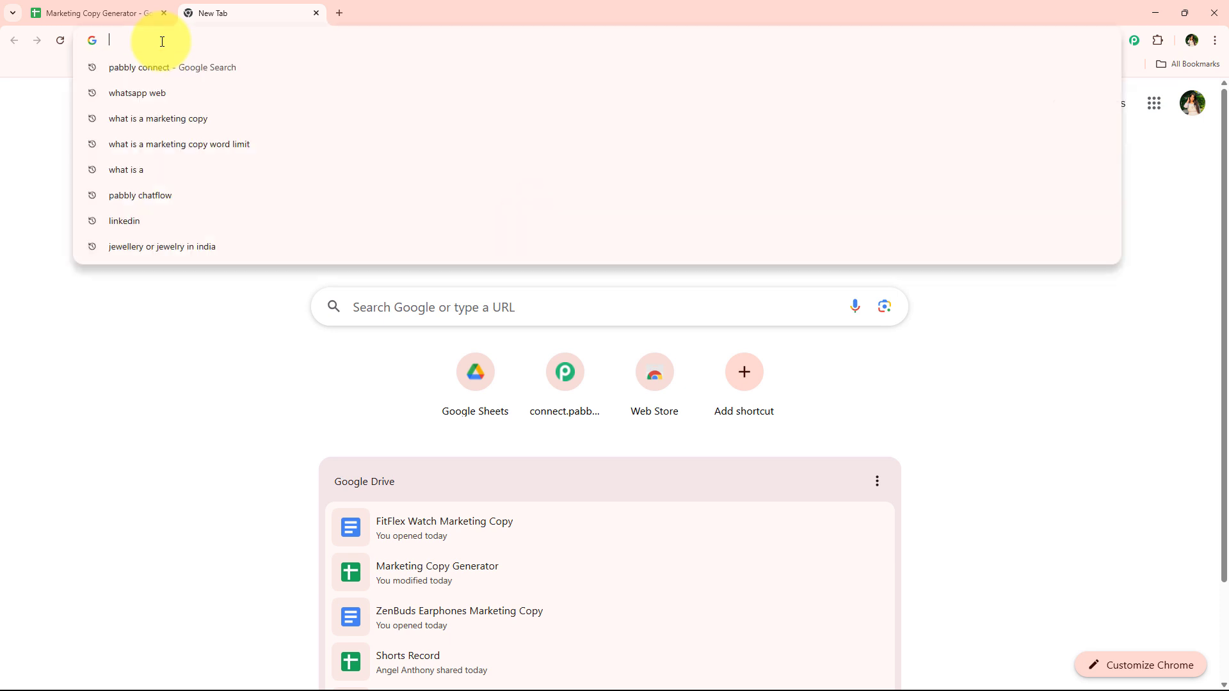
{"action": "type", "text": "pabbly.com/connect/inr/"}
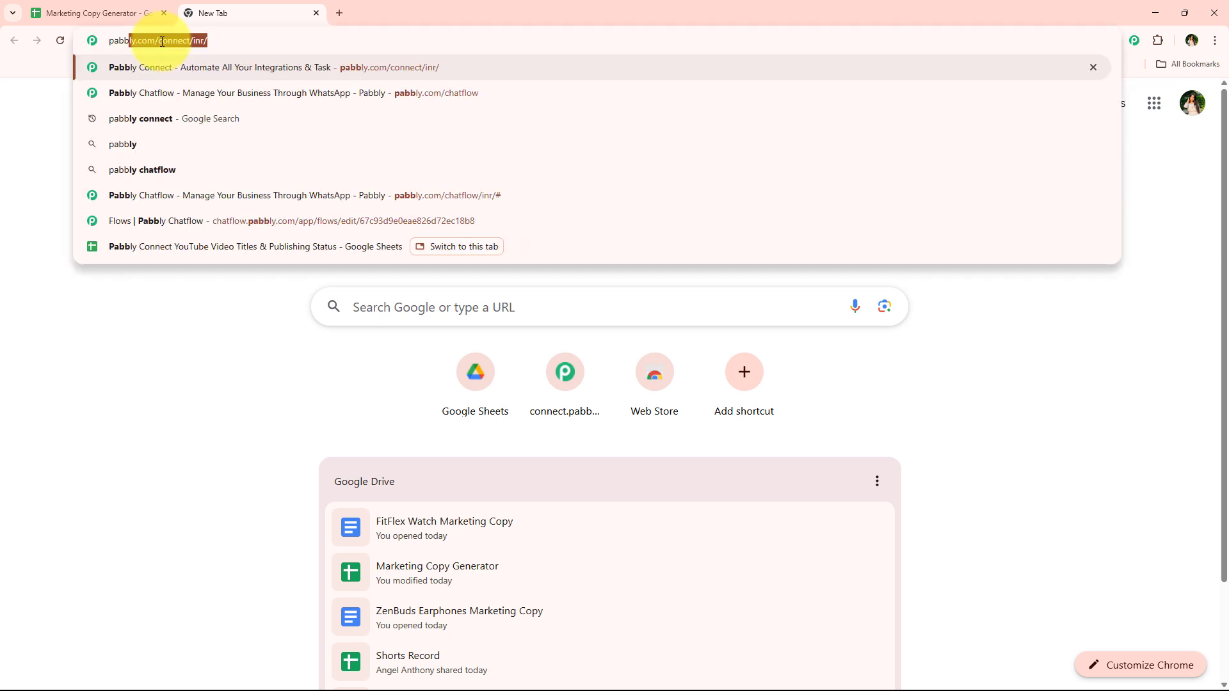
{"action": "key", "text": "Return"}
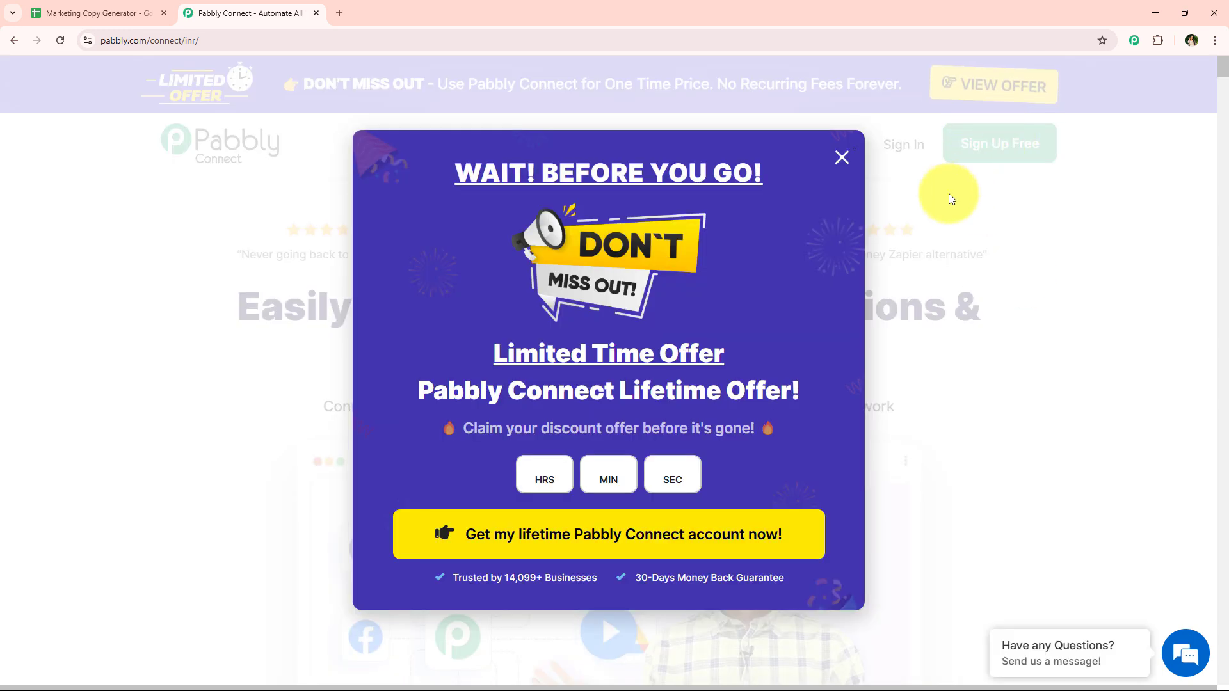
{"action": "left_click", "coordinate": [840, 181]}
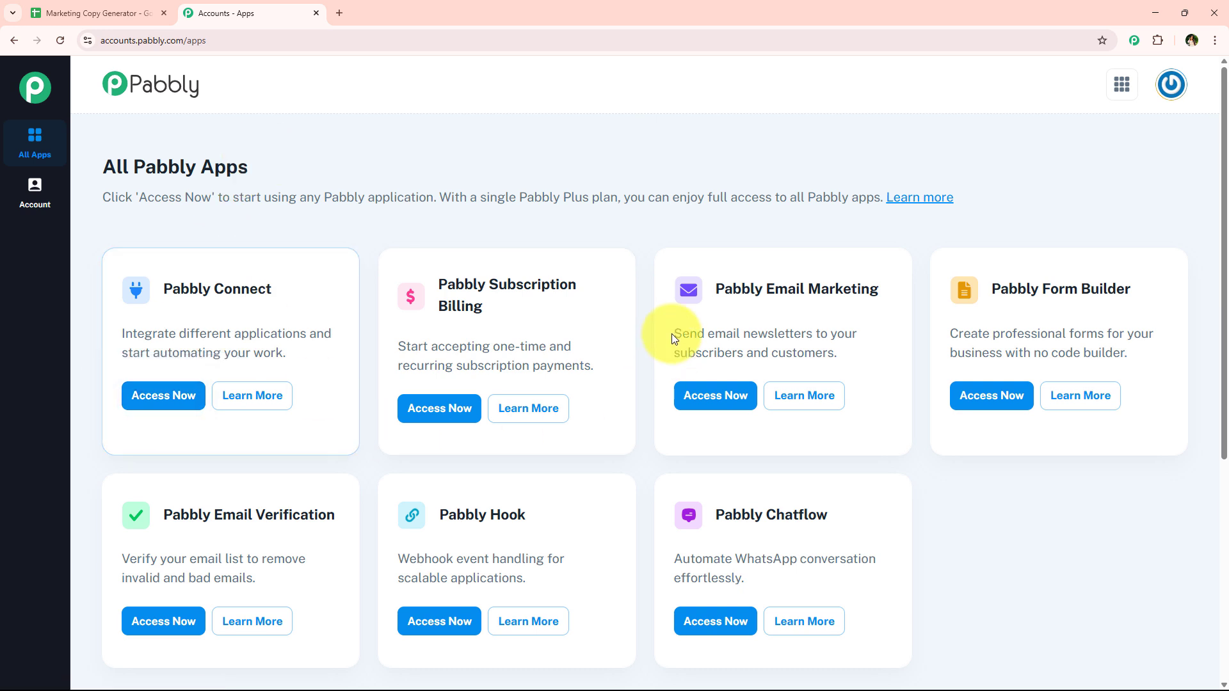
Step: Look over the All Pabbly Apps page and access Pabbly Connect
{"action": "left_click_drag", "start_coordinate": [102, 167], "coordinate": [246, 165]}
{"action": "scroll", "coordinate": [368, 307], "scroll_direction": "down", "scroll_amount": 1}
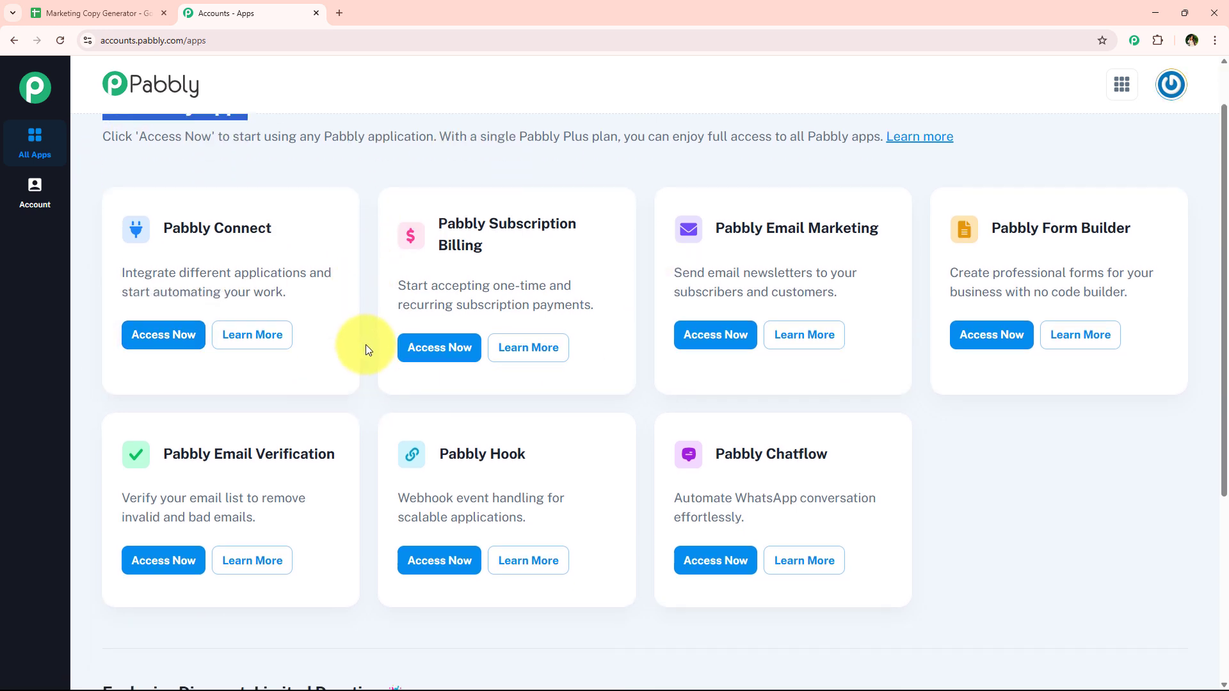
{"action": "scroll", "coordinate": [368, 440], "scroll_direction": "up", "scroll_amount": 1}
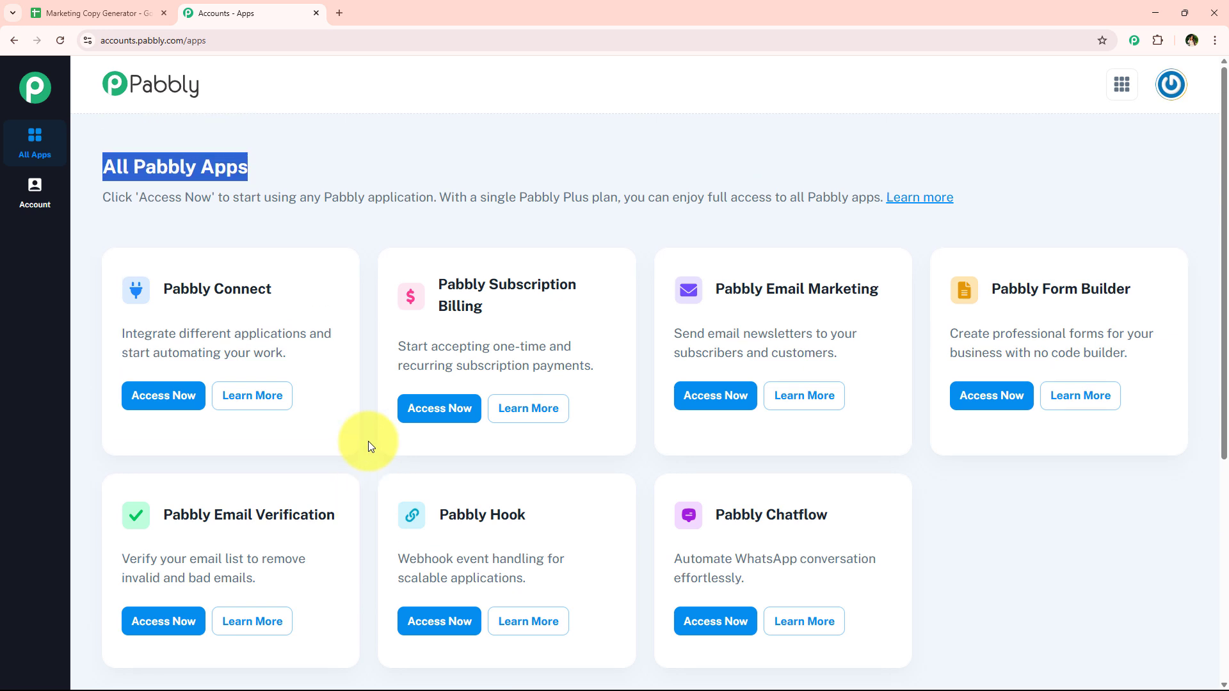
{"action": "left_click", "coordinate": [377, 229]}
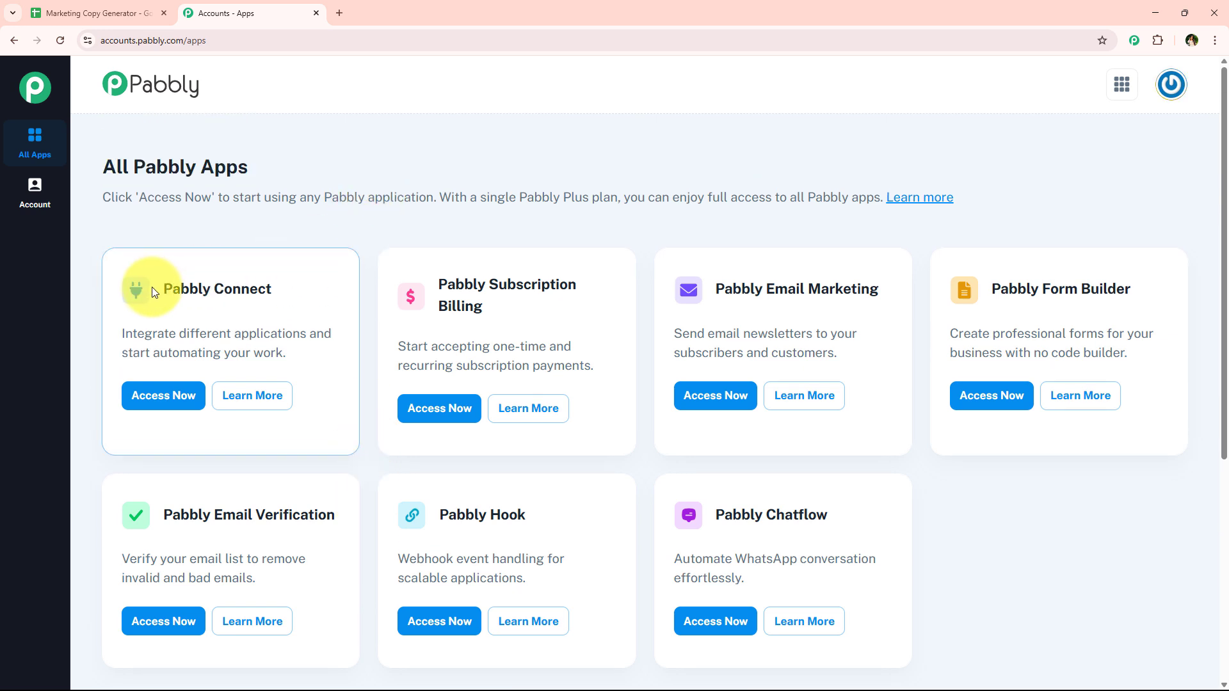
{"action": "left_click_drag", "start_coordinate": [159, 286], "coordinate": [296, 324]}
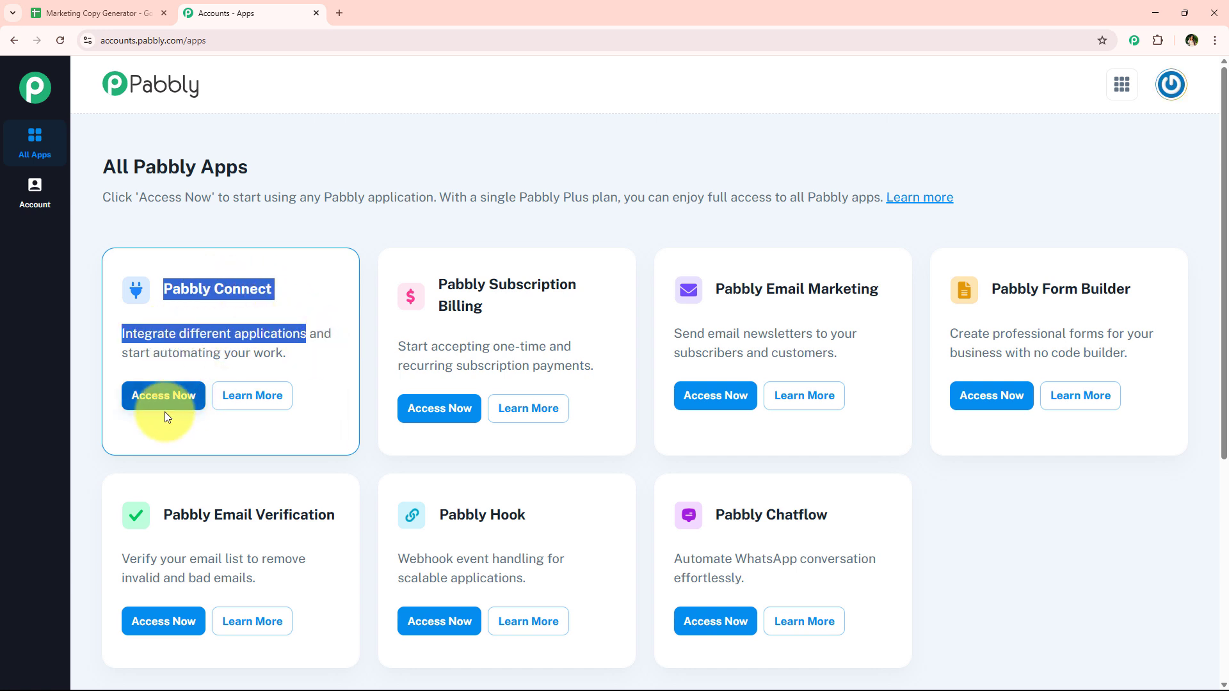
{"action": "left_click", "coordinate": [154, 397]}
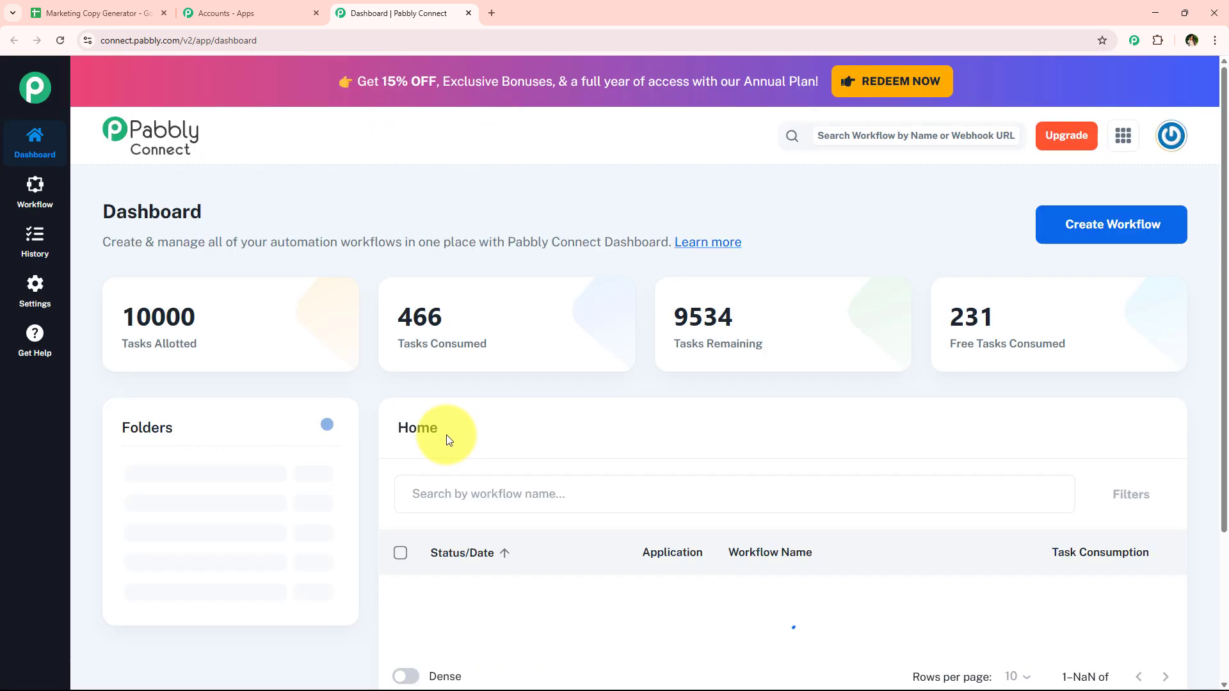
Step: Start a new workflow from the dashboard and choose Automations as its folder
{"action": "left_click_drag", "start_coordinate": [94, 209], "coordinate": [260, 209]}
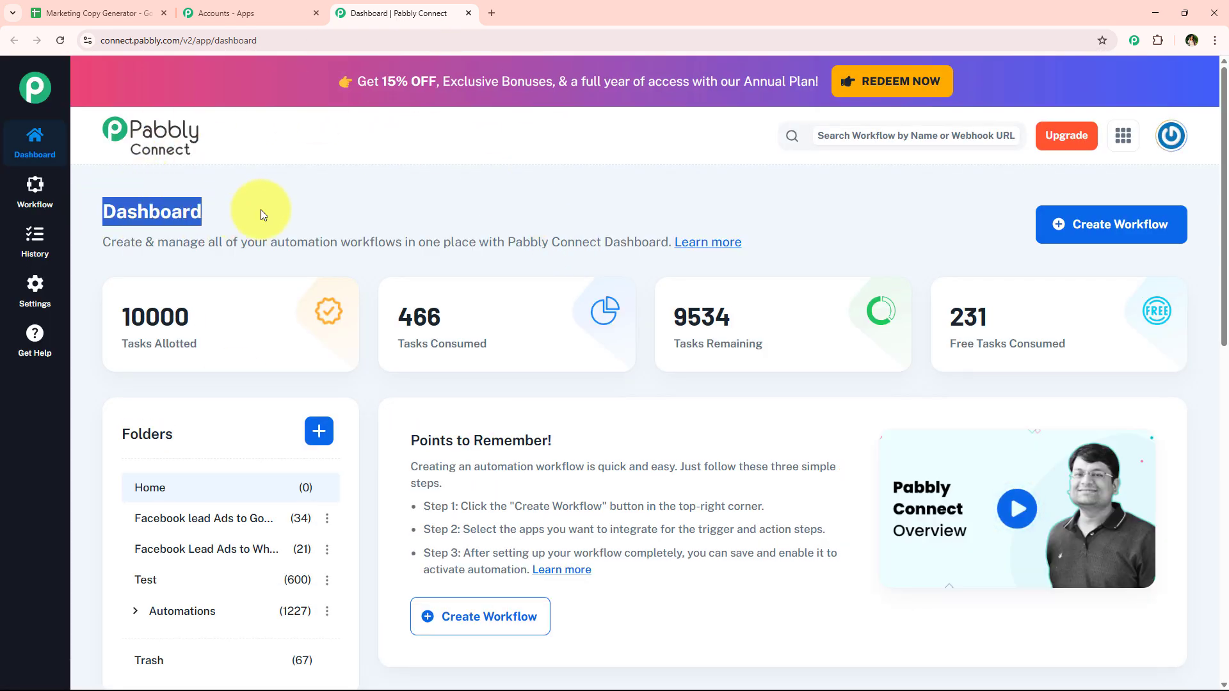
{"action": "left_click", "coordinate": [260, 209]}
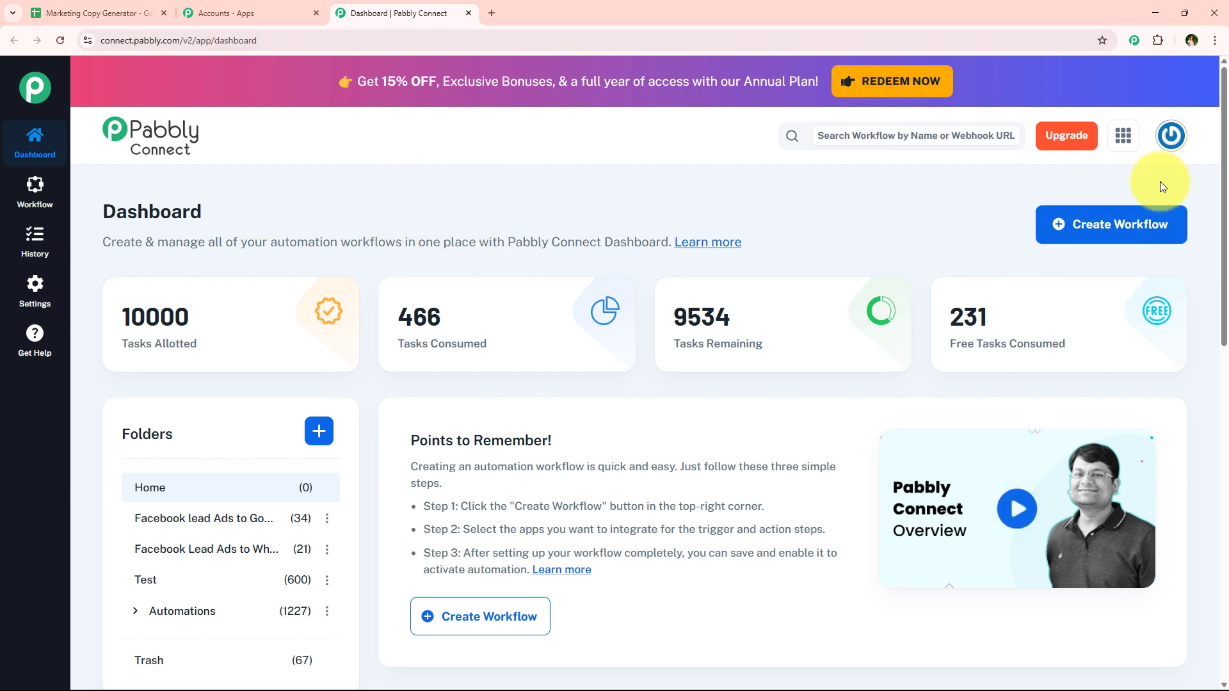
{"action": "left_click", "coordinate": [1104, 231]}
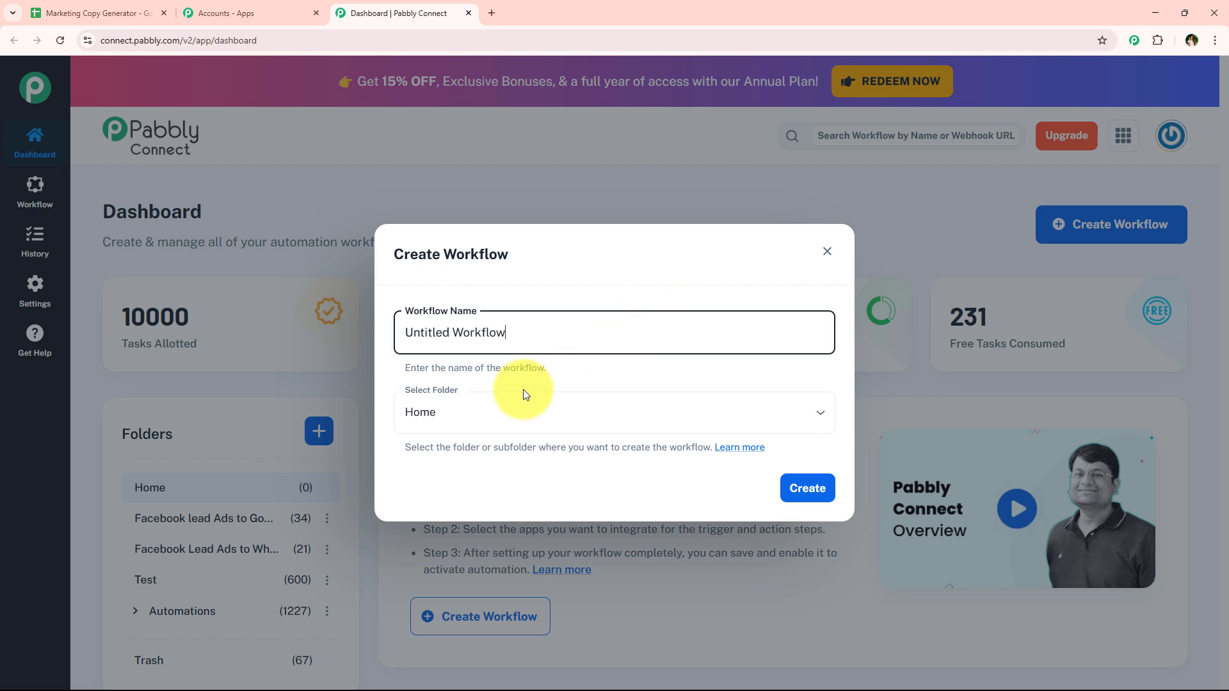
{"action": "left_click_drag", "start_coordinate": [404, 331], "coordinate": [567, 331]}
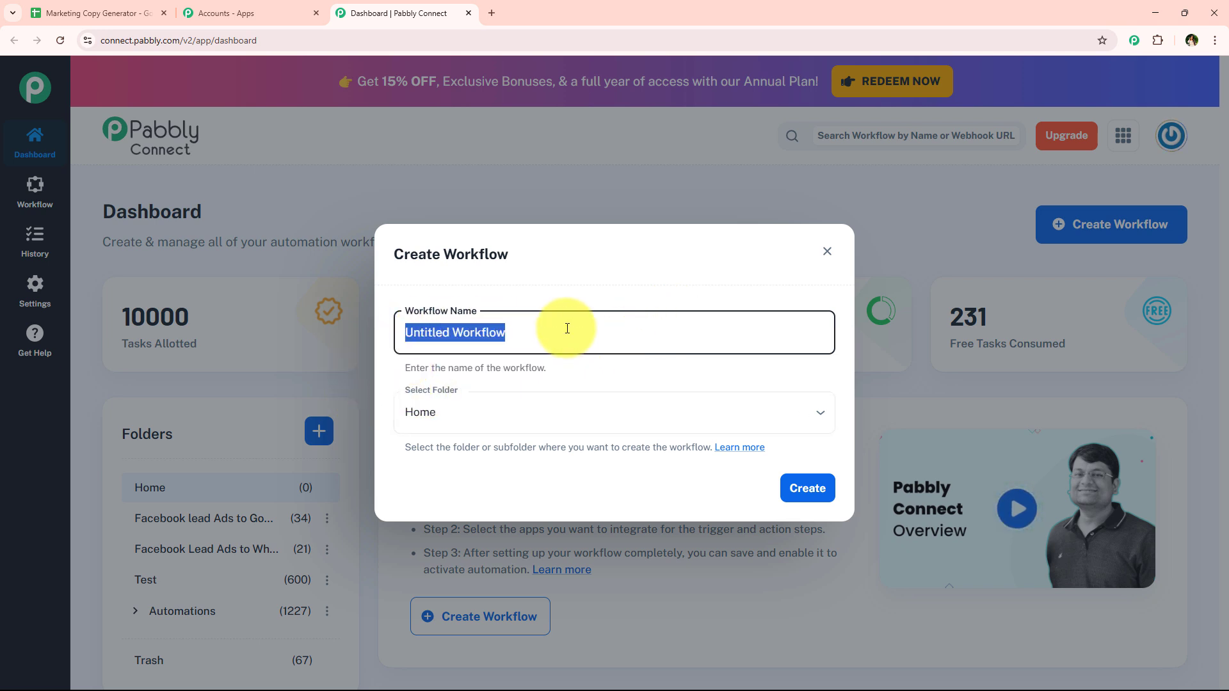
{"action": "left_click", "coordinate": [453, 429]}
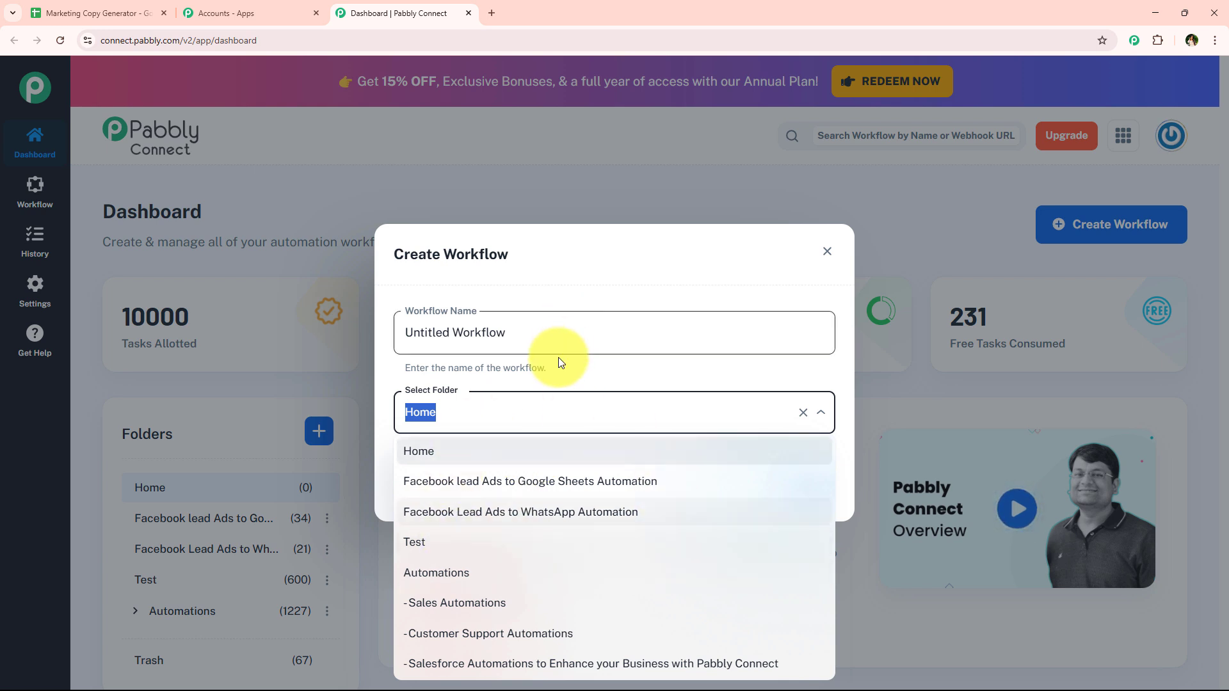
{"action": "left_click", "coordinate": [433, 575]}
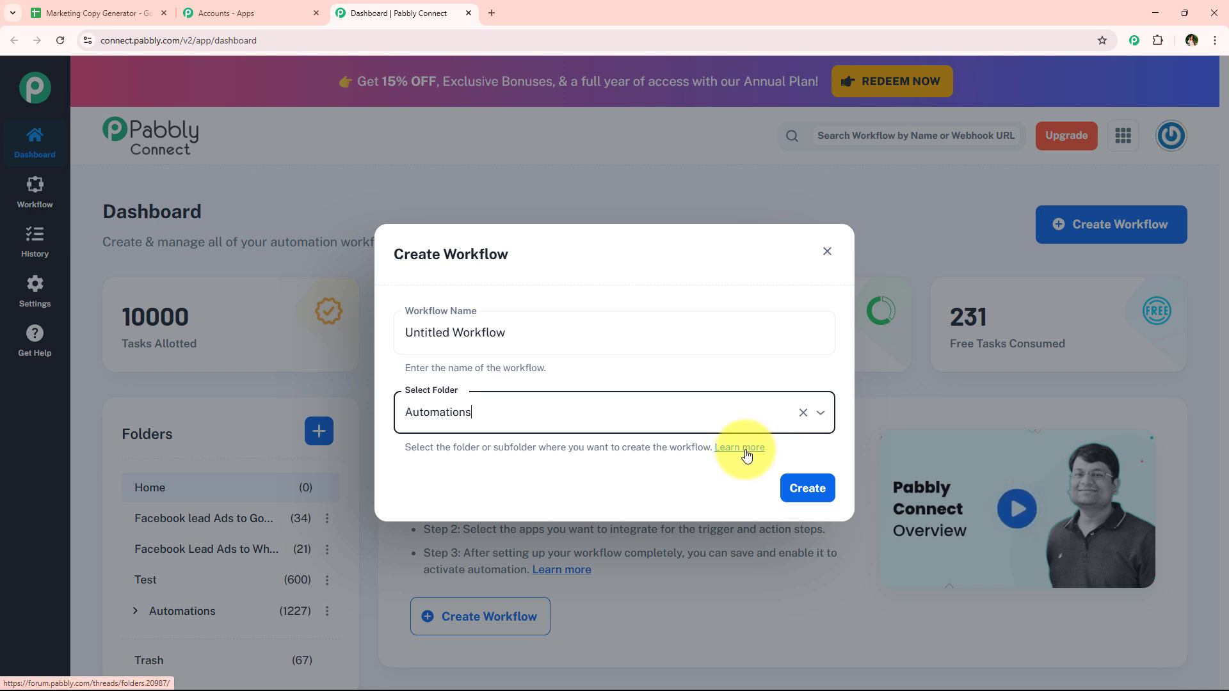
Step: Name the workflow "How to Write Automated Marketing Copy Using AI Agent" and create it
{"action": "double_click", "coordinate": [587, 341]}
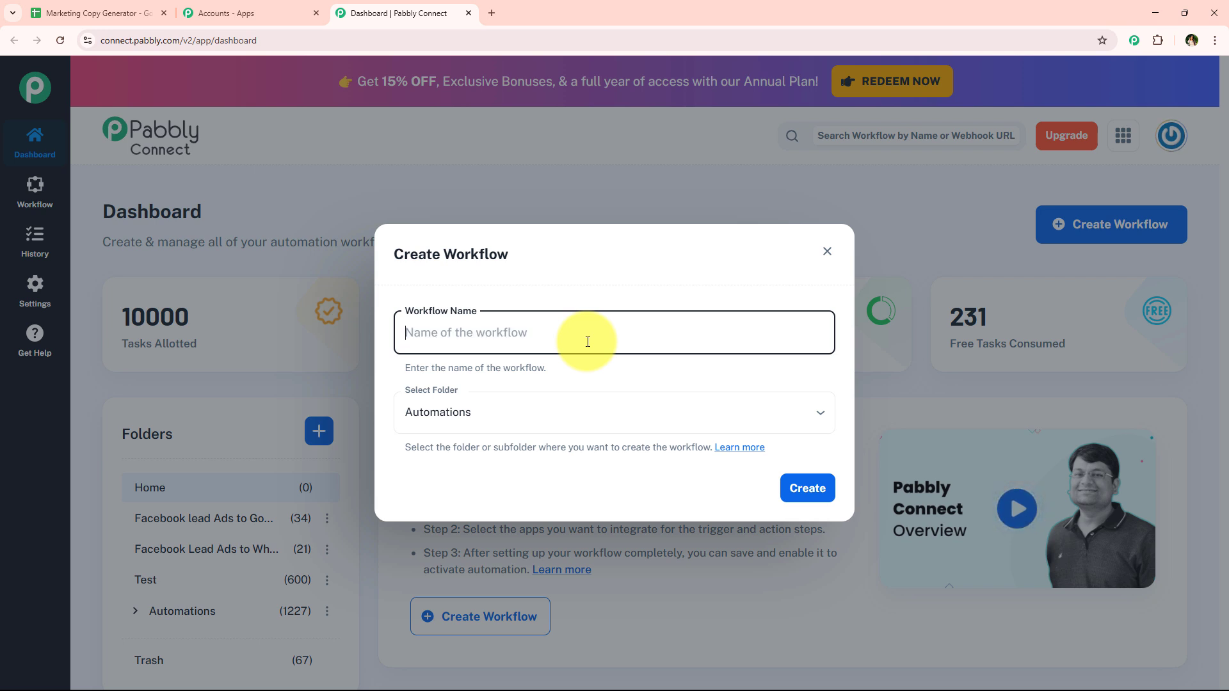
{"action": "type", "text": "How"}
{"action": "type", "text": "to Write Automated Marketing Copy Using AI Agent"}
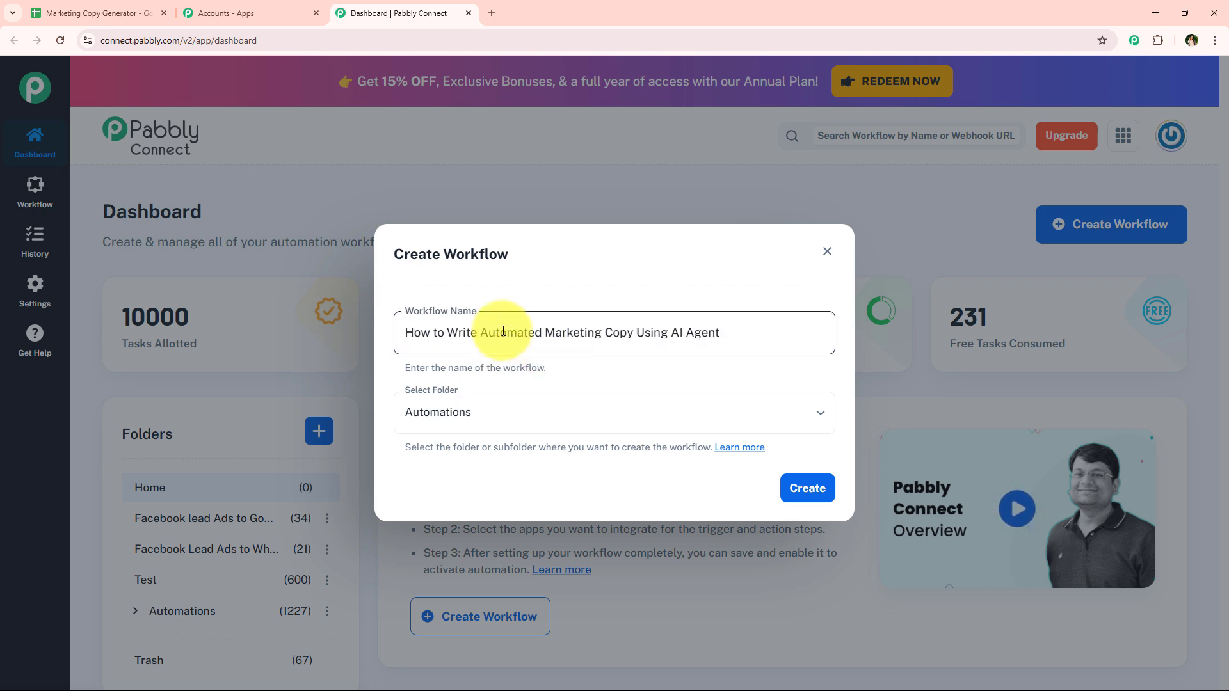
{"action": "left_click_drag", "start_coordinate": [484, 331], "coordinate": [737, 332]}
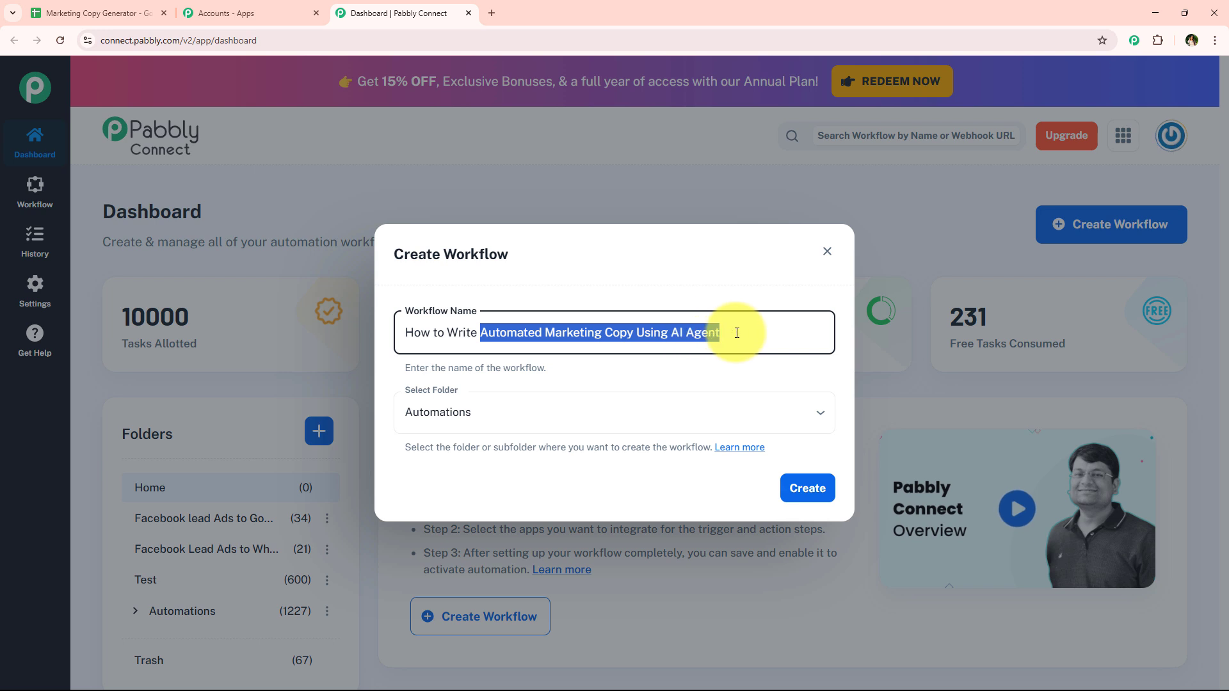
{"action": "left_click", "coordinate": [737, 333]}
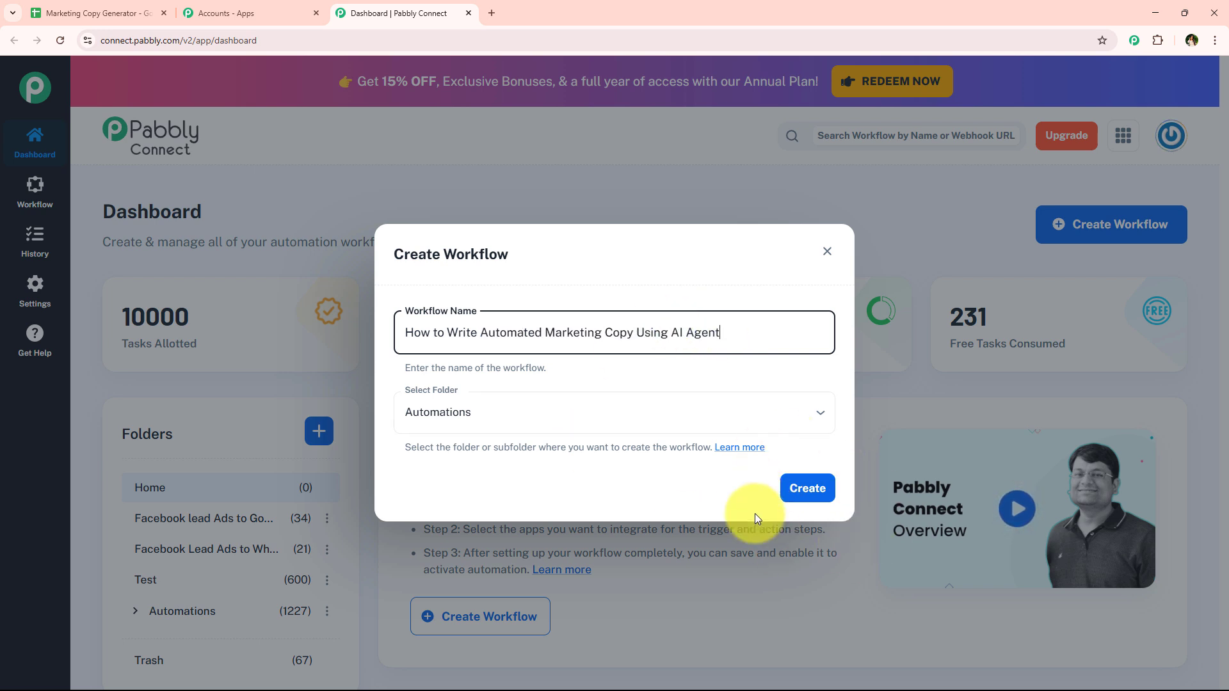
{"action": "left_click", "coordinate": [825, 493]}
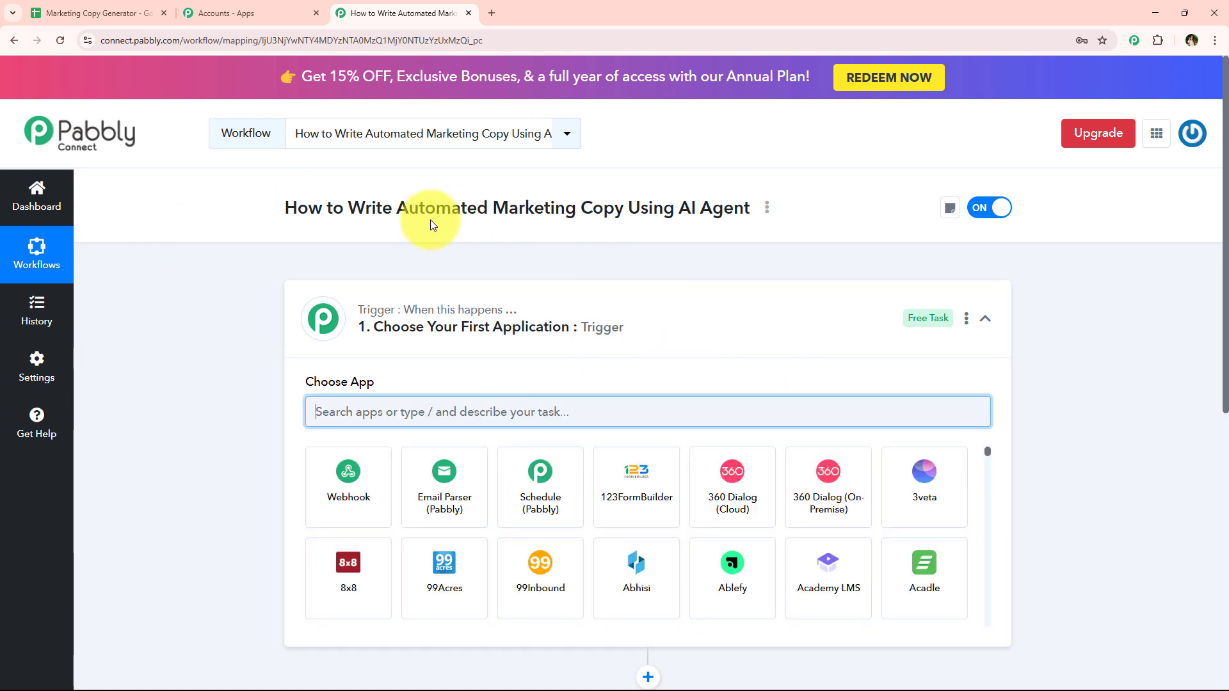
Step: Collapse the trigger setup and view the explanation of the workflow's trigger step
{"action": "left_click", "coordinate": [718, 323]}
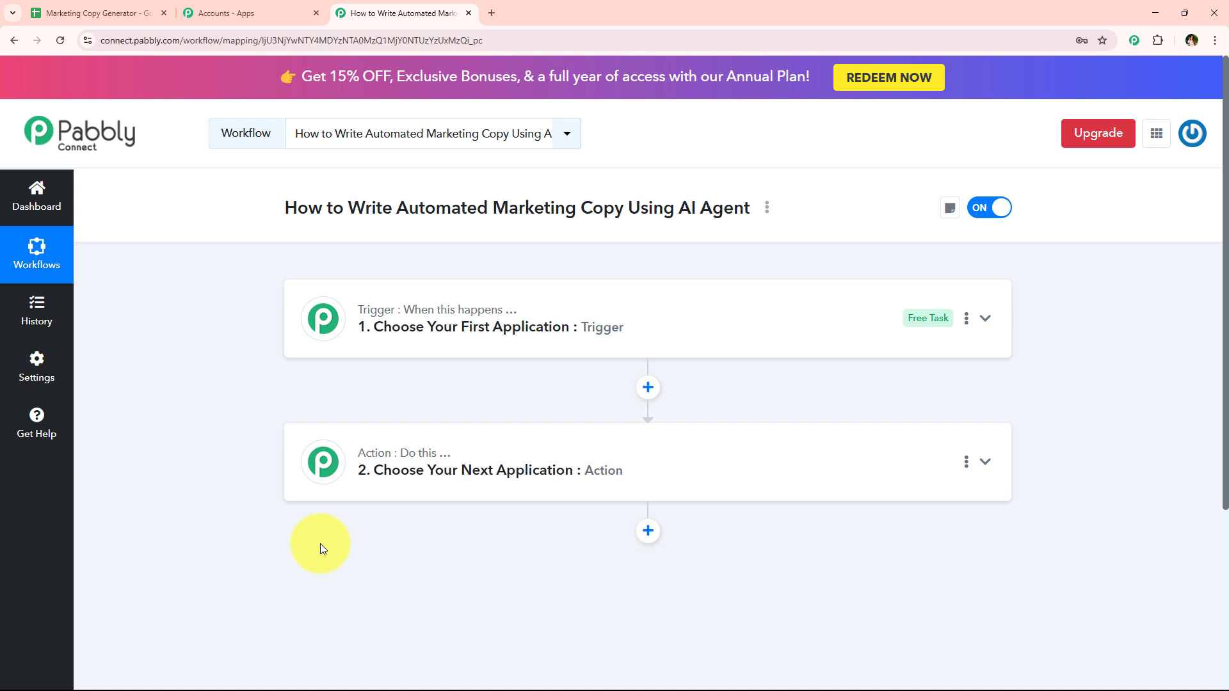
{"action": "mouse_move", "coordinate": [368, 318]}
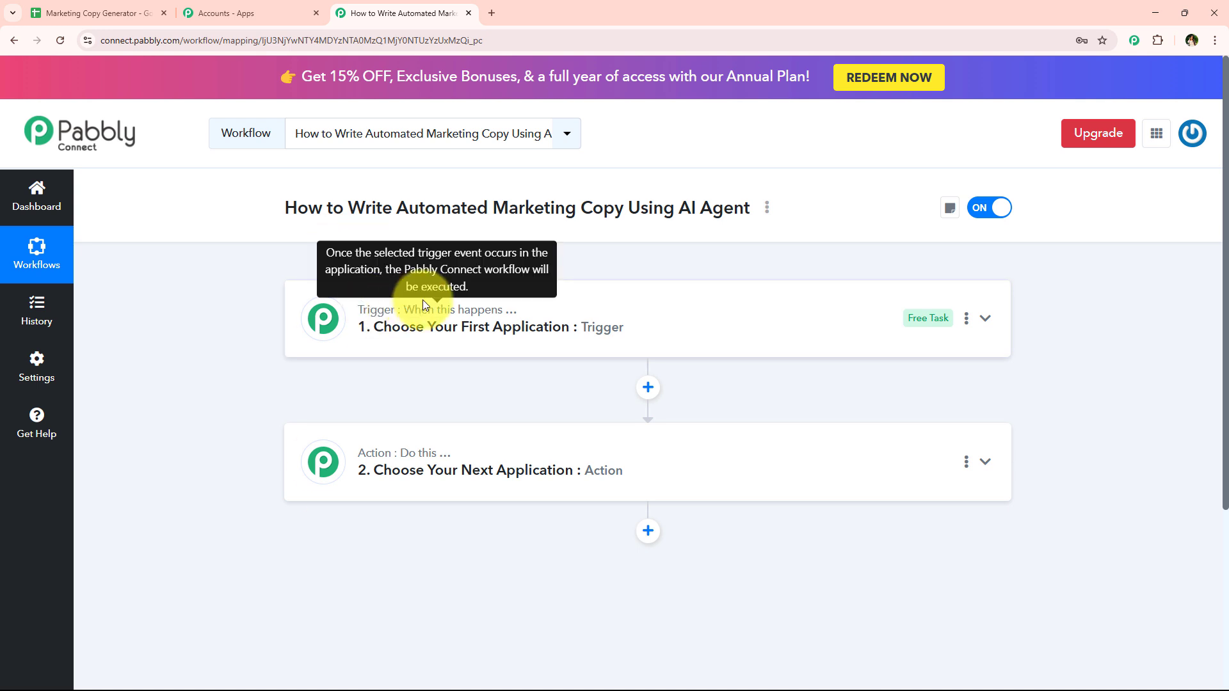
Step: Search the trigger step's app list for Sheets and choose Google Sheets as the trigger application
{"action": "mouse_move", "coordinate": [417, 460]}
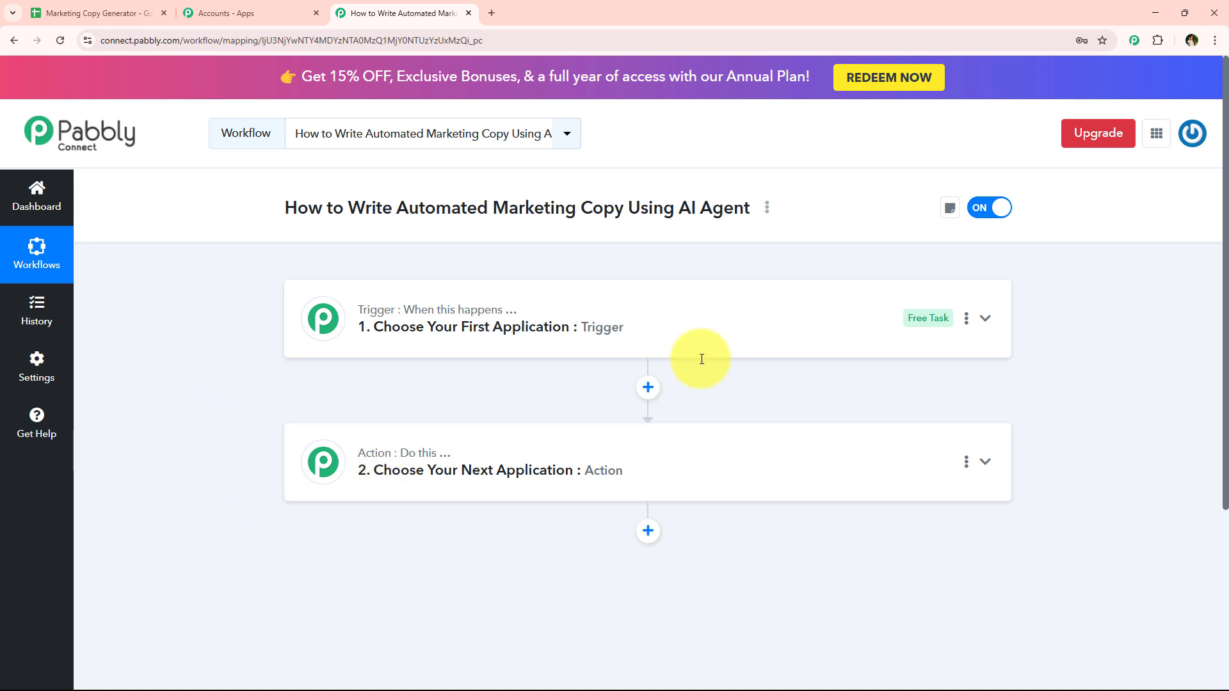
{"action": "left_click", "coordinate": [499, 327]}
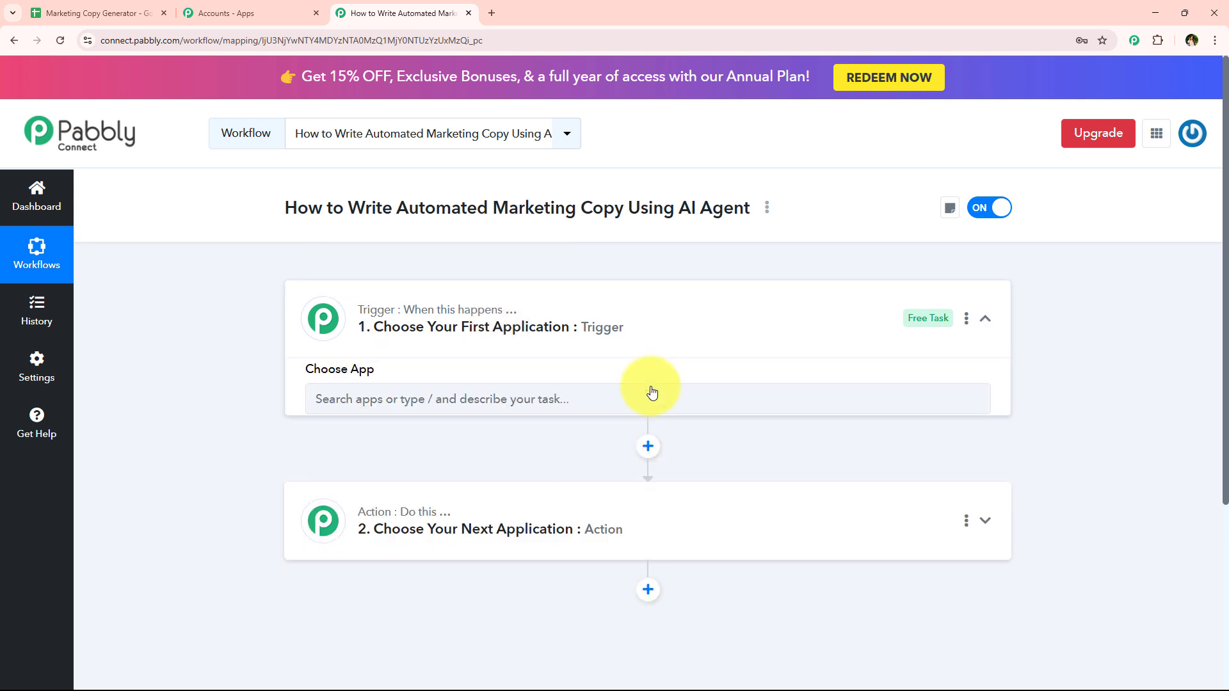
{"action": "left_click", "coordinate": [444, 413]}
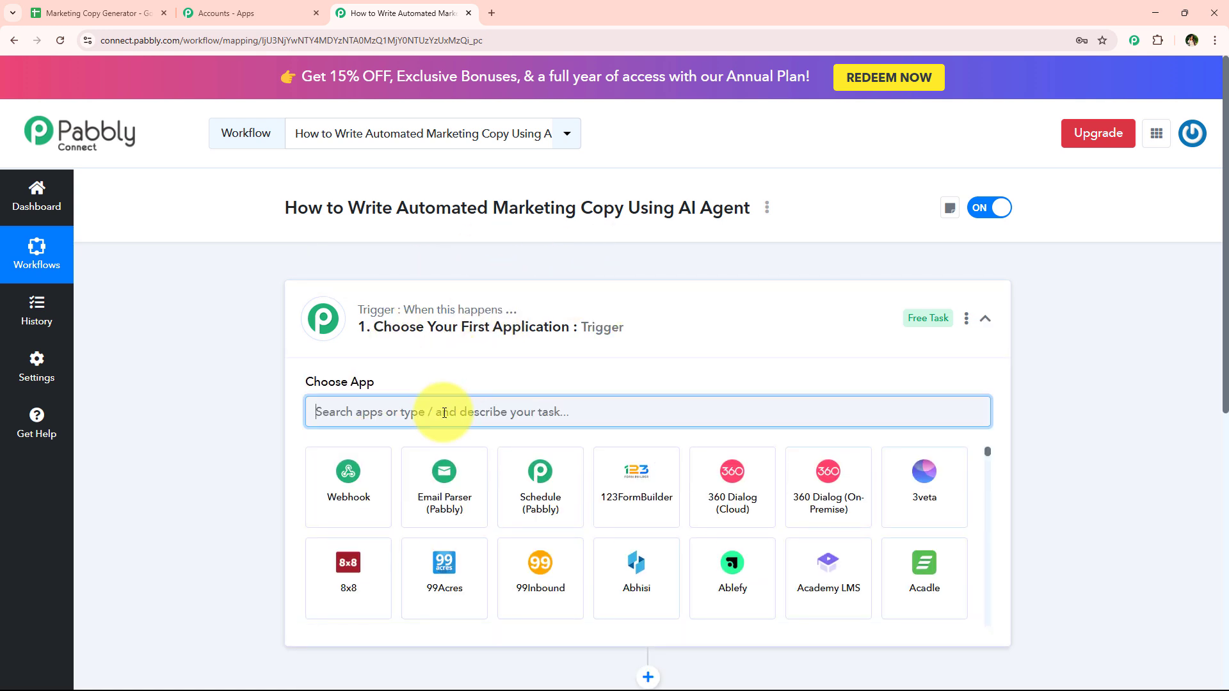
{"action": "type", "text": "Sheet"}
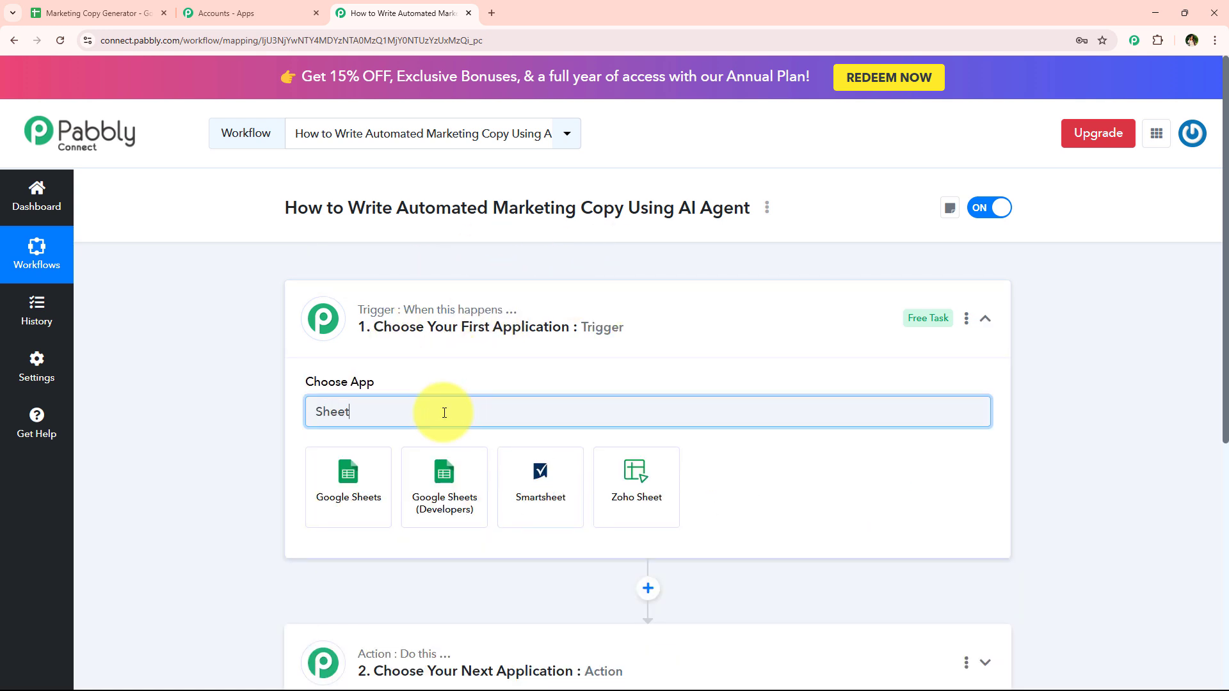
{"action": "type", "text": "s"}
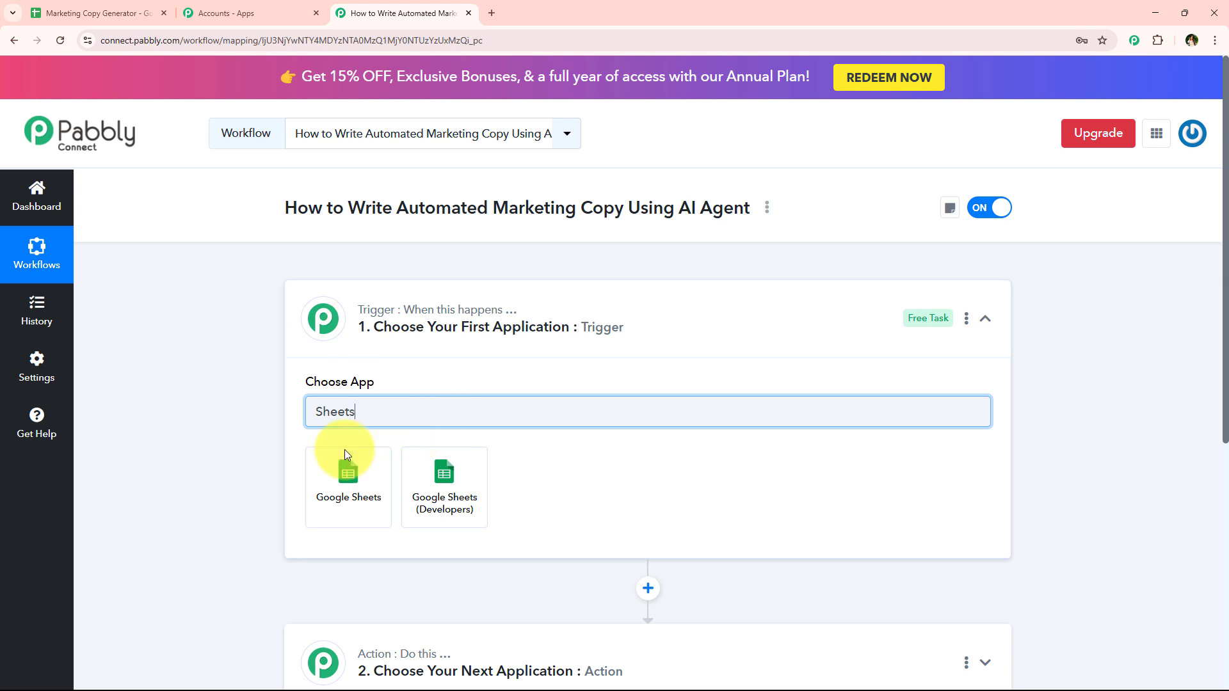
{"action": "left_click_drag", "start_coordinate": [390, 413], "coordinate": [260, 430]}
{"action": "left_click", "coordinate": [348, 471]}
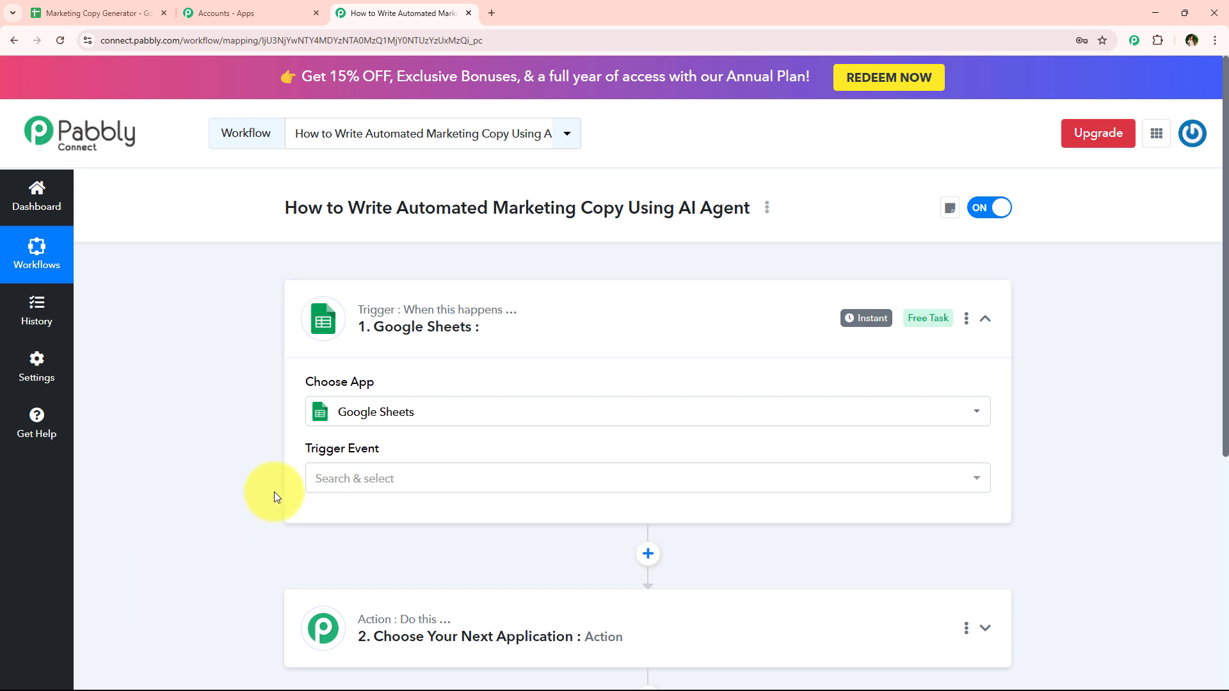
Step: Set the trigger event to New or Updated Spreadsheet Row and copy the trigger's webhook URL
{"action": "left_click", "coordinate": [444, 477]}
{"action": "scroll", "coordinate": [175, 400], "scroll_direction": "down", "scroll_amount": 2}
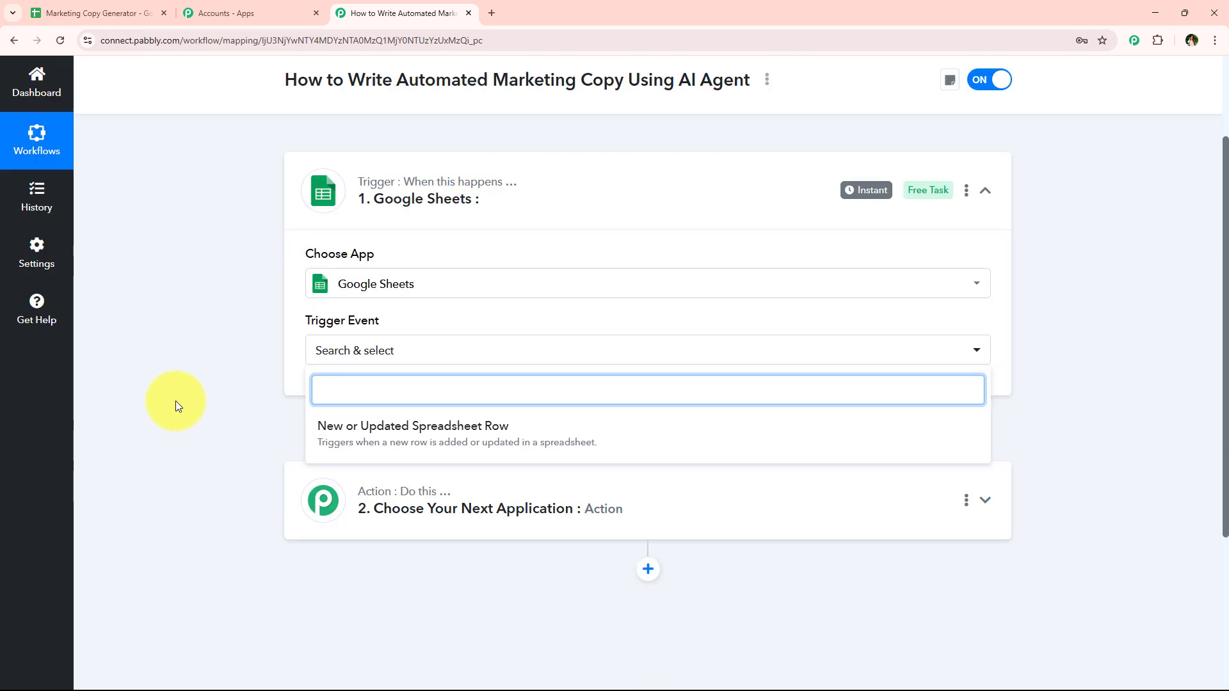
{"action": "left_click", "coordinate": [474, 436]}
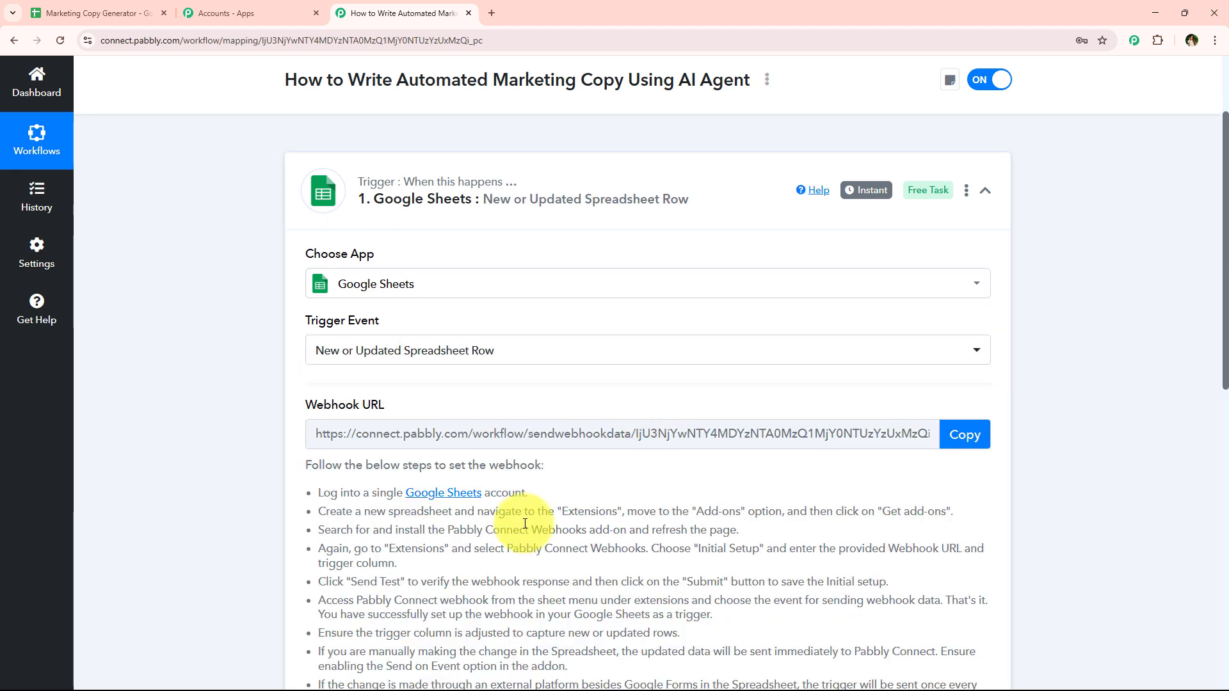
{"action": "scroll", "coordinate": [223, 425], "scroll_direction": "down", "scroll_amount": 1}
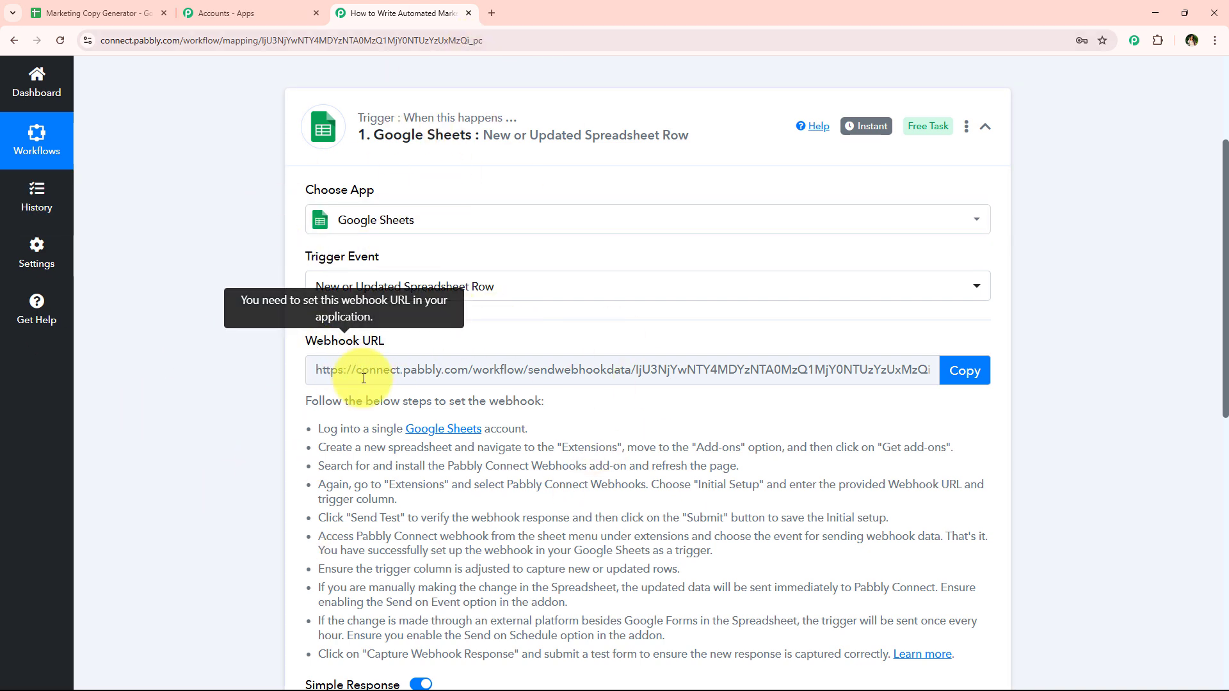
{"action": "left_click", "coordinate": [973, 375]}
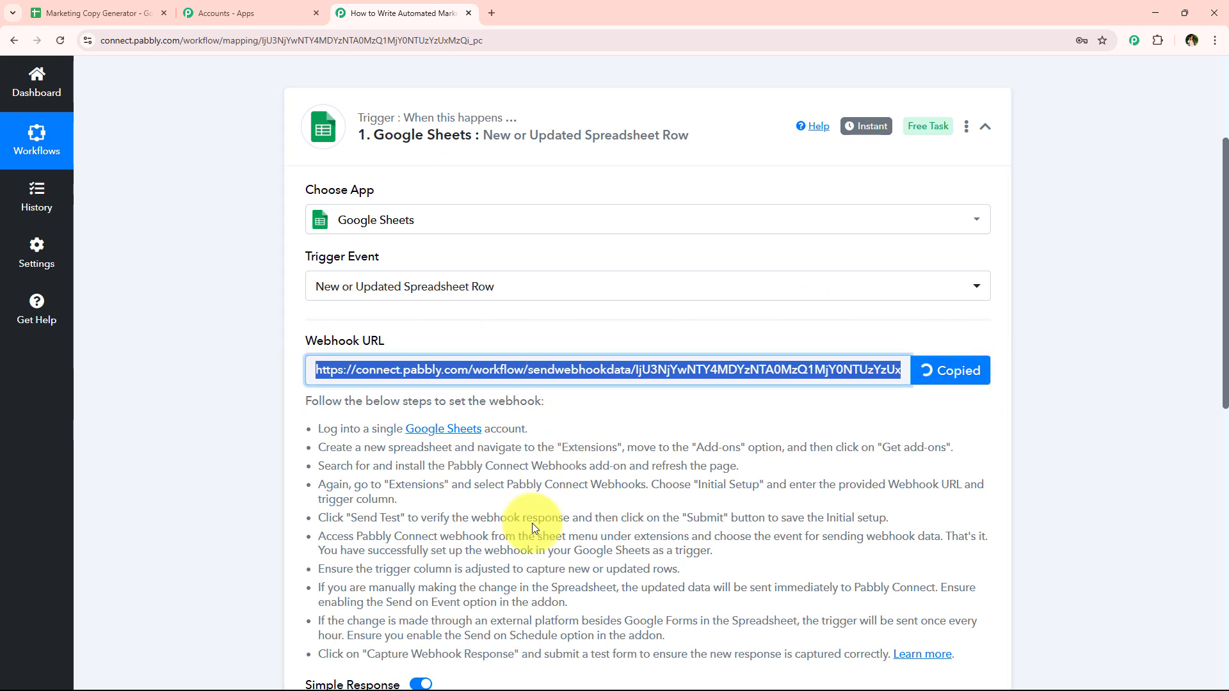
Step: In the Marketing Copy Generator spreadsheet, search the add-on marketplace for Pabbly and view the Pabbly Connect Webhooks listing
{"action": "left_click", "coordinate": [170, 8]}
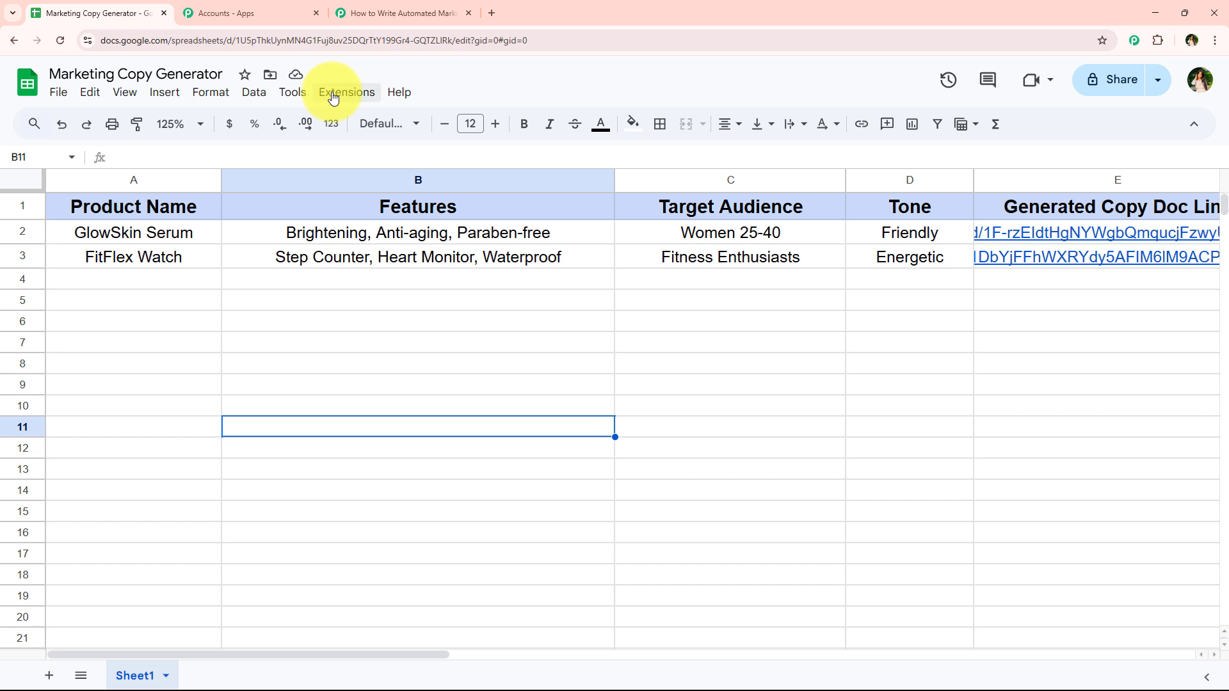
{"action": "left_click", "coordinate": [333, 96]}
{"action": "mouse_move", "coordinate": [328, 120]}
{"action": "left_click", "coordinate": [710, 127]}
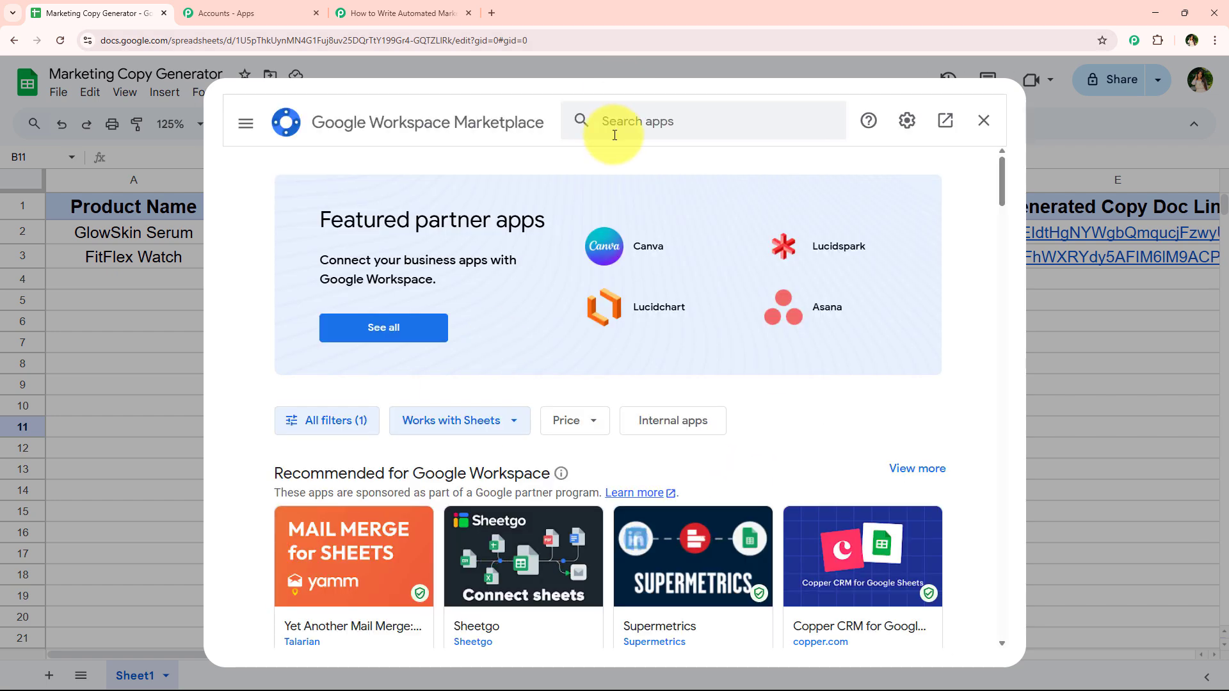
{"action": "left_click", "coordinate": [628, 122]}
{"action": "type", "text": "P"}
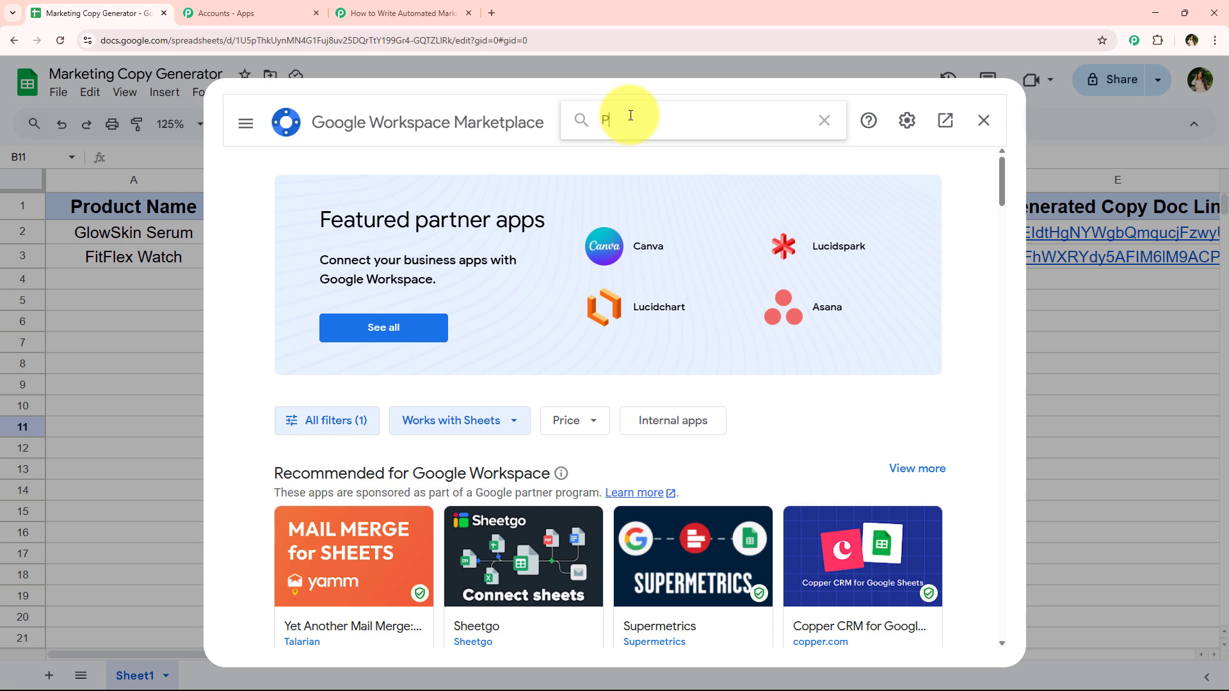
{"action": "type", "text": "abbly"}
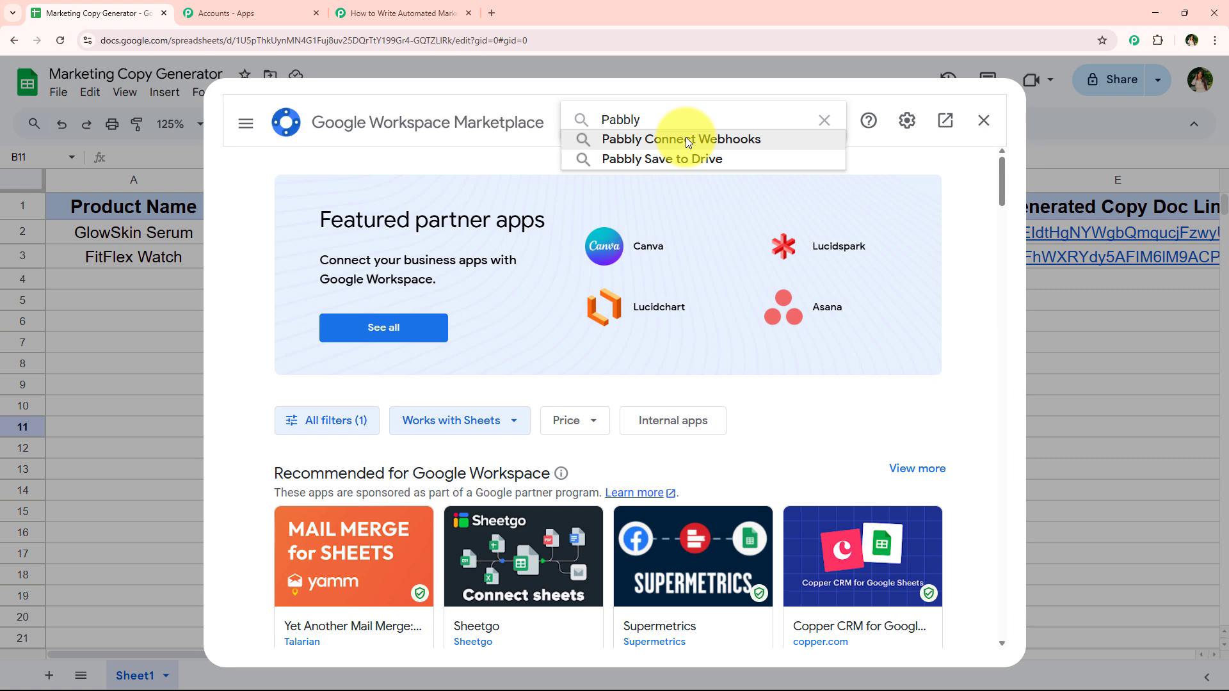
{"action": "left_click", "coordinate": [686, 137]}
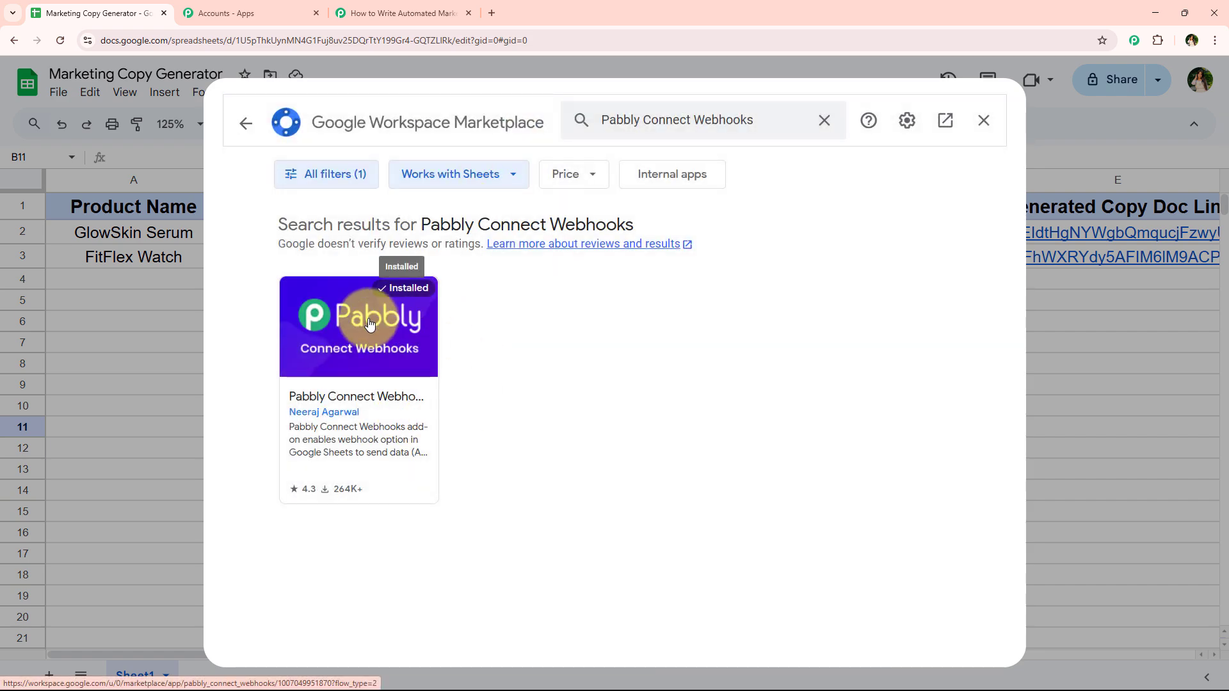
{"action": "left_click", "coordinate": [370, 325]}
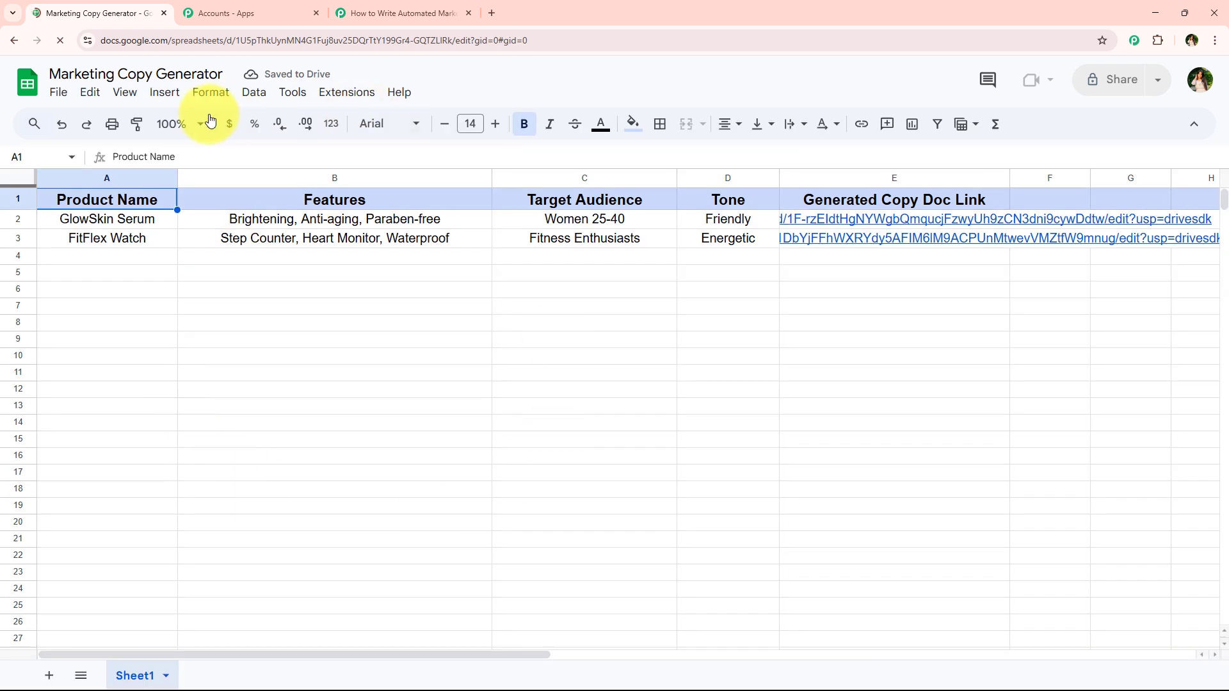
Step: Open the Initial Setup of the Pabbly Connect Webhooks add-on for the reloaded spreadsheet
{"action": "left_click", "coordinate": [199, 124]}
{"action": "left_click", "coordinate": [186, 253]}
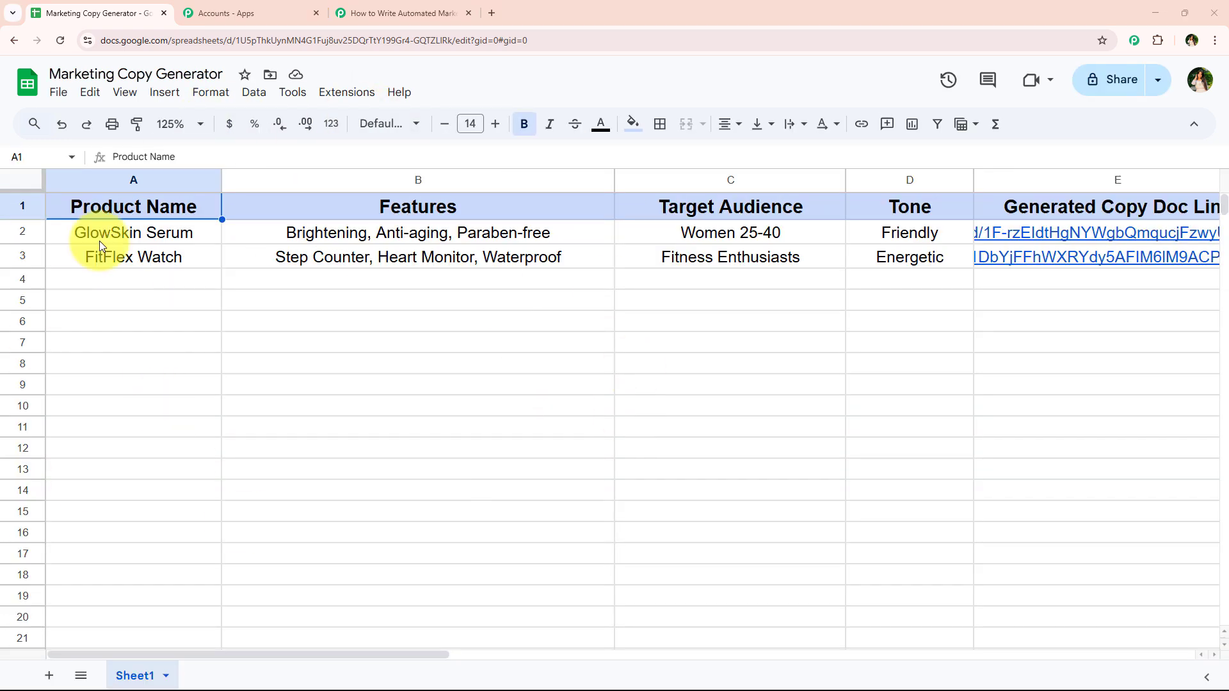
{"action": "left_click", "coordinate": [361, 91]}
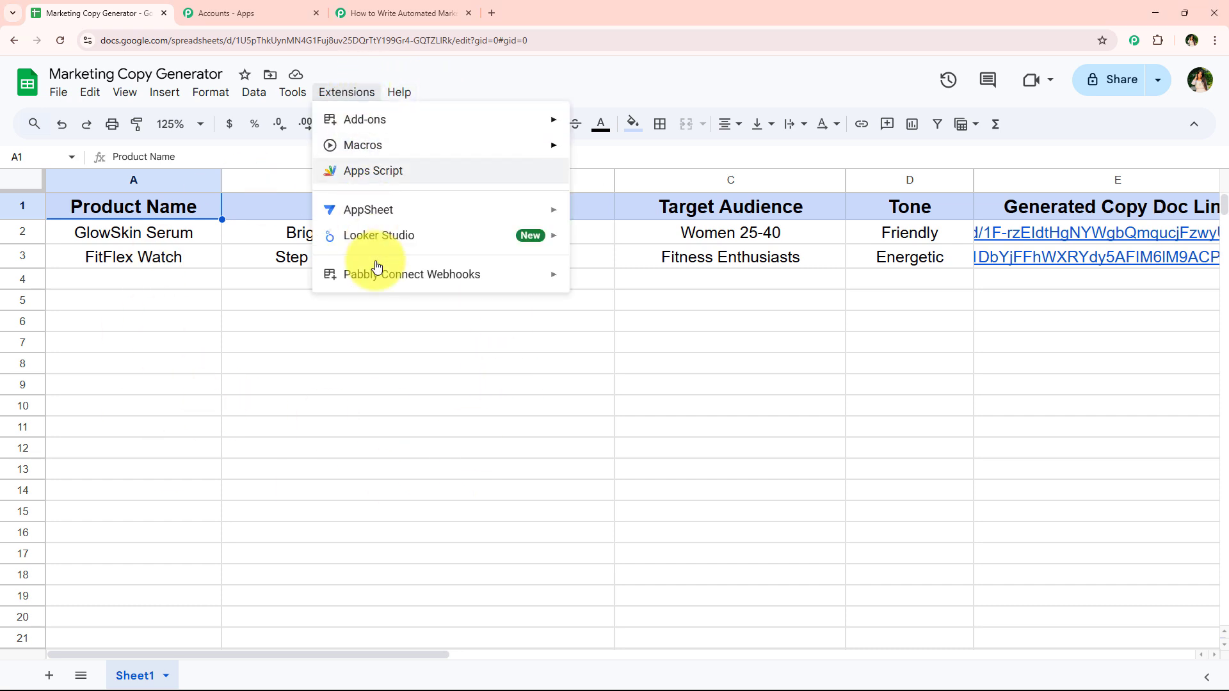
{"action": "mouse_move", "coordinate": [521, 274]}
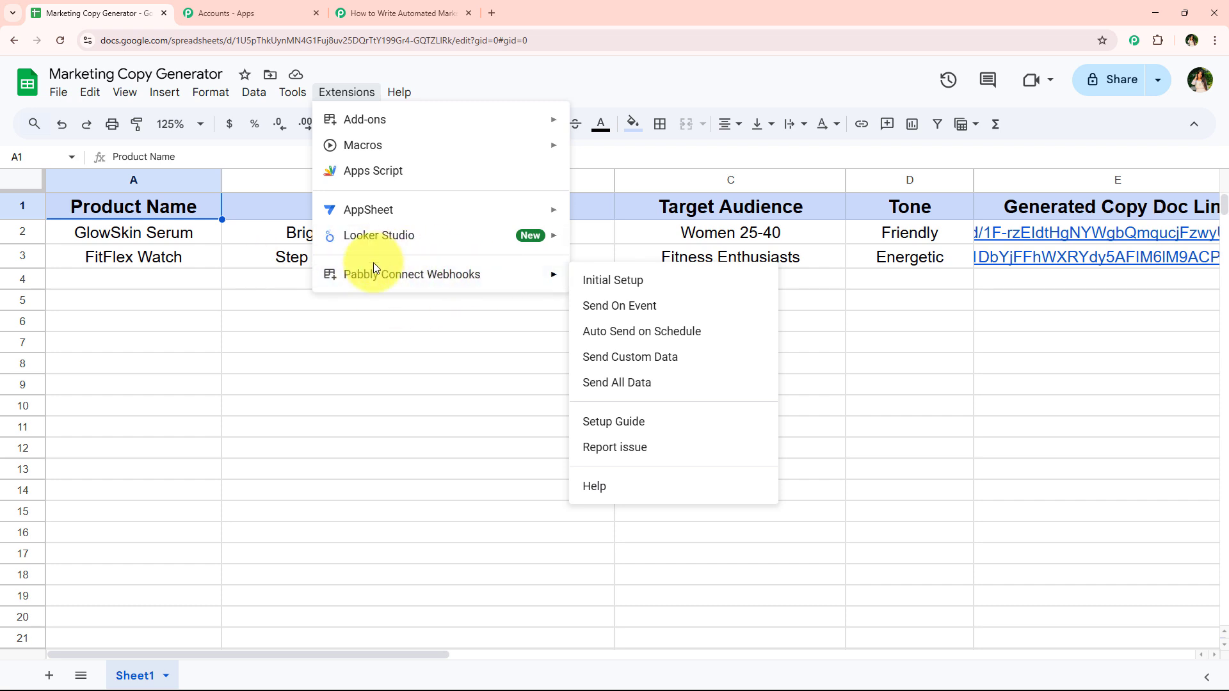
{"action": "left_click", "coordinate": [644, 293]}
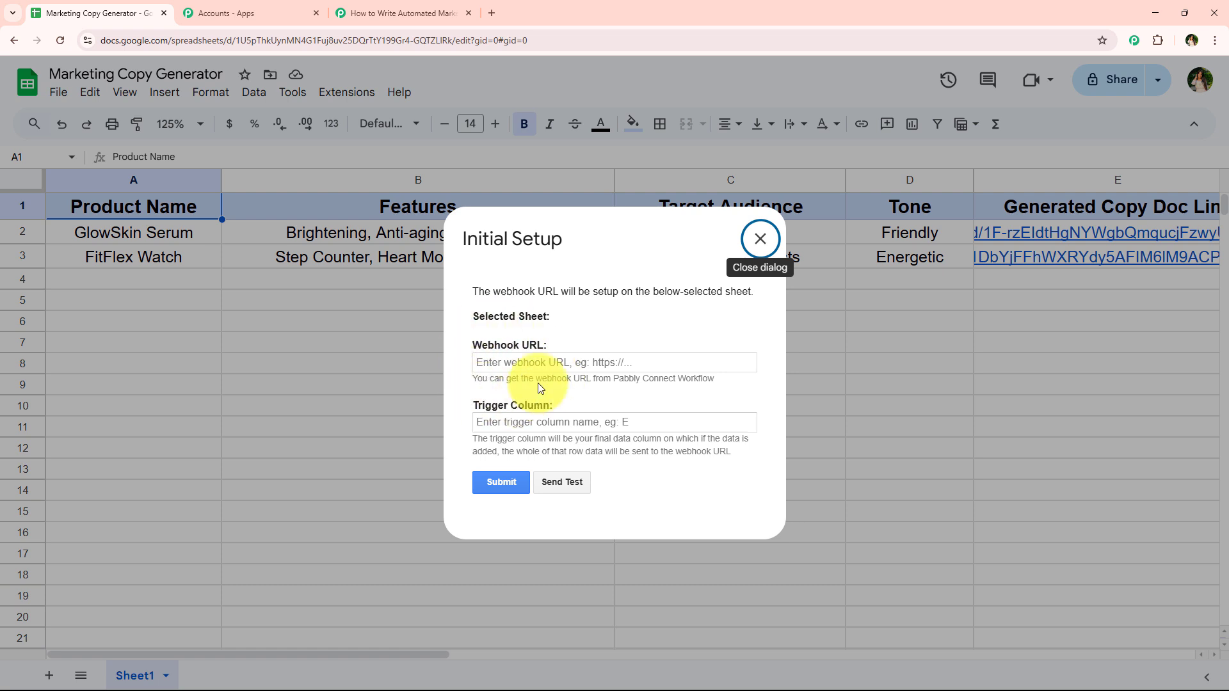
{"action": "left_click_drag", "start_coordinate": [468, 404], "coordinate": [597, 402]}
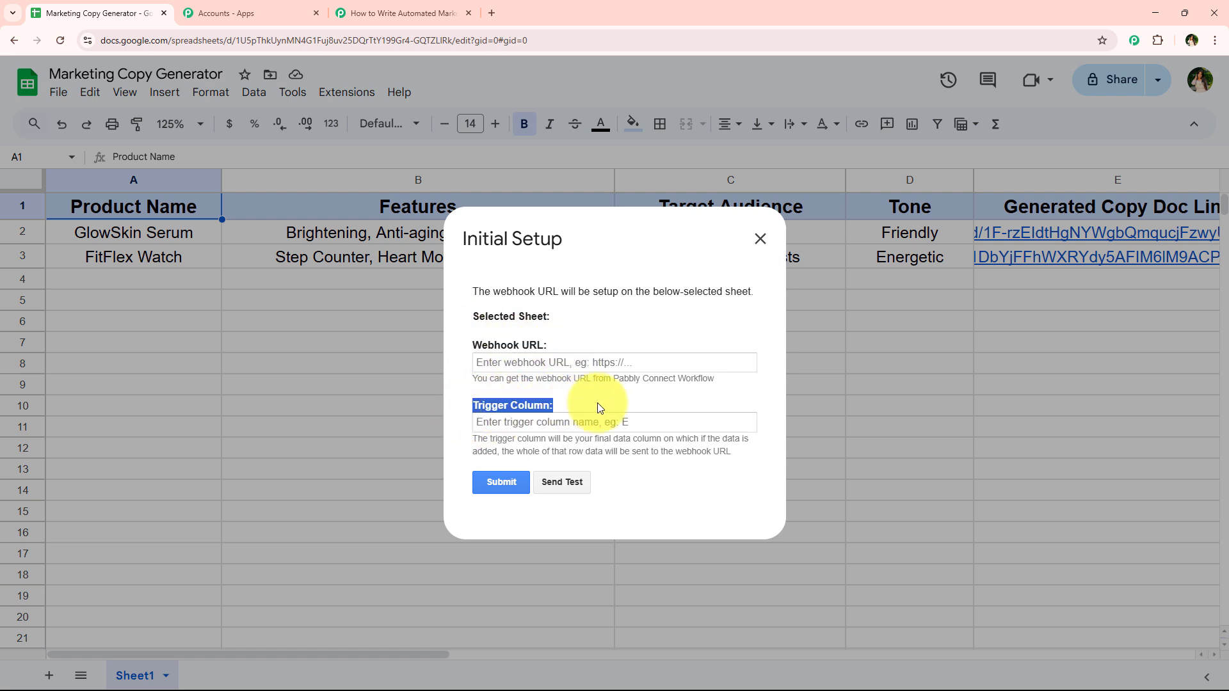
{"action": "left_click", "coordinate": [597, 402]}
Step: Paste the copied webhook URL into the add-on's initial setup and set the trigger column to D
{"action": "left_click", "coordinate": [582, 362]}
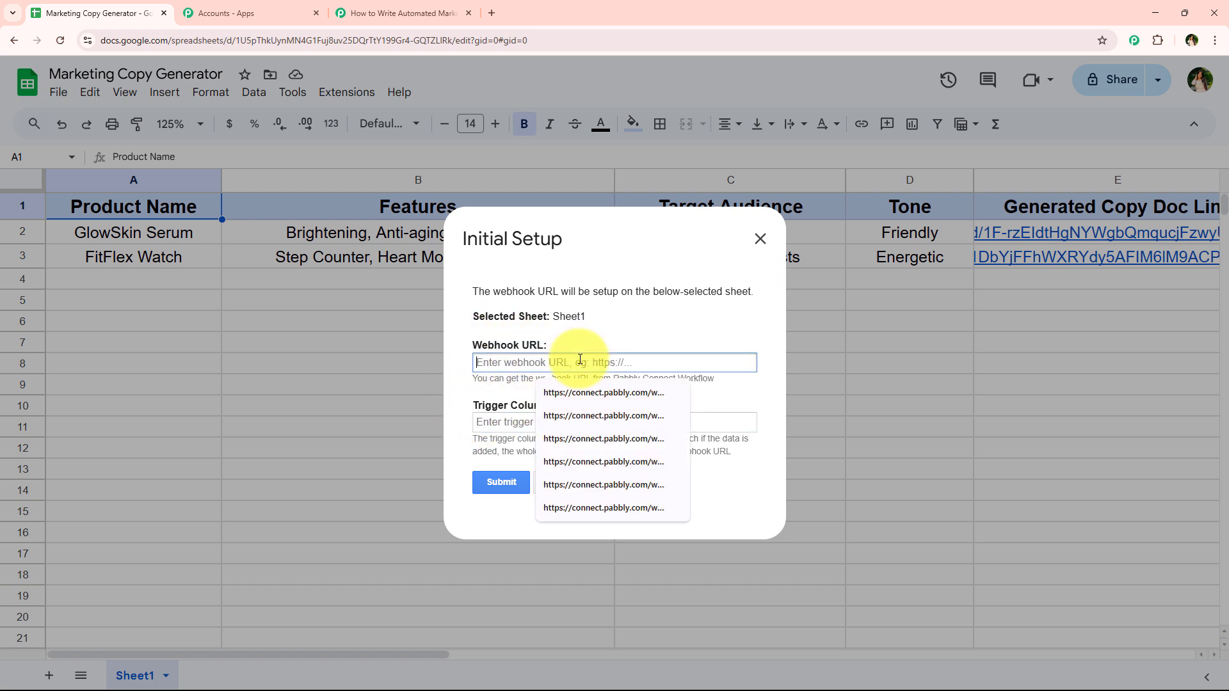
{"action": "right_click", "coordinate": [580, 362]}
{"action": "left_click", "coordinate": [617, 486]}
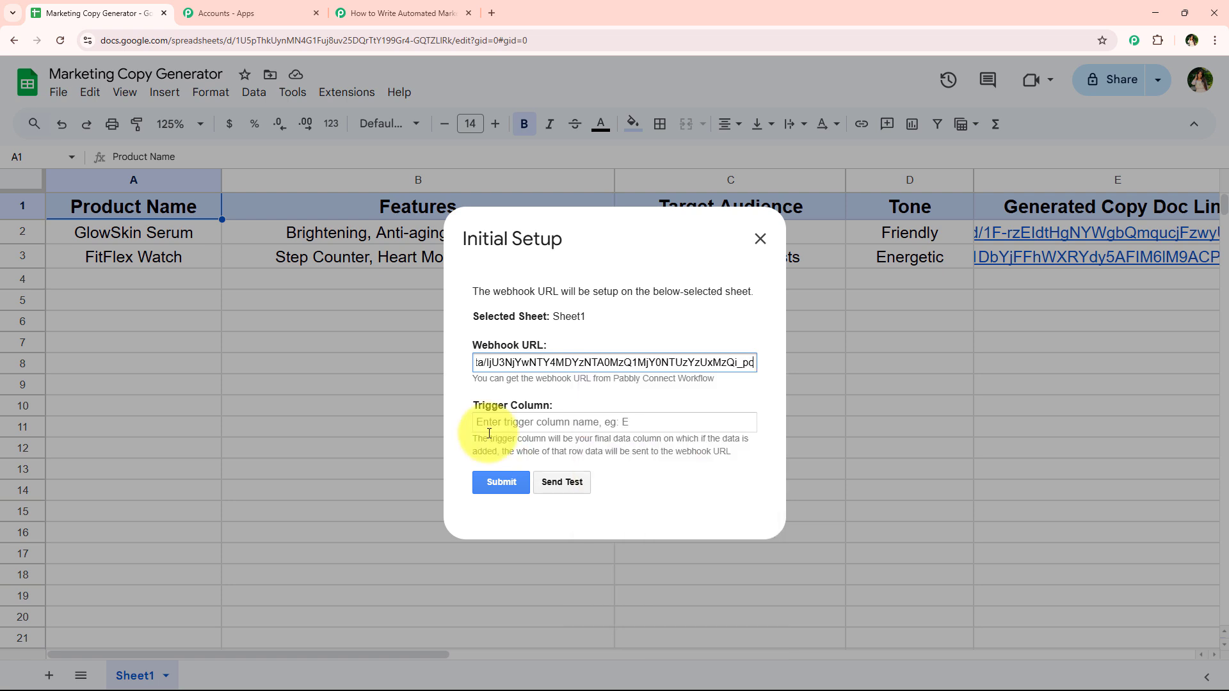
{"action": "left_click", "coordinate": [556, 401]}
{"action": "left_click", "coordinate": [554, 422]}
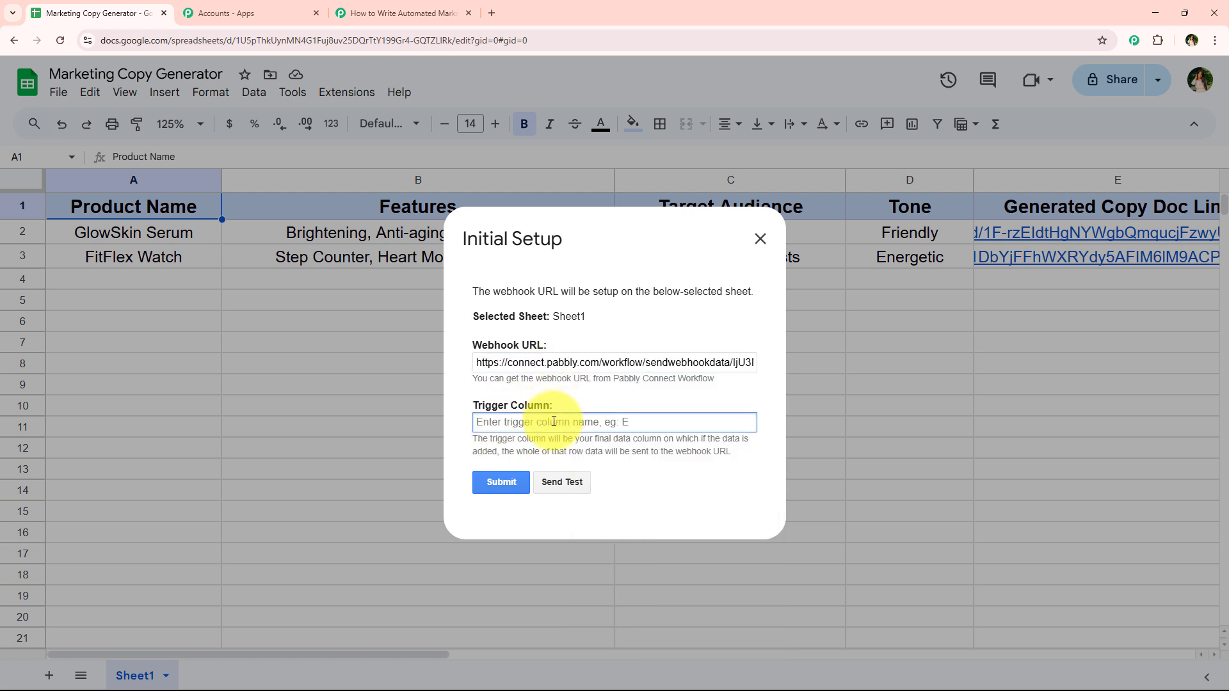
{"action": "left_click", "coordinate": [558, 383]}
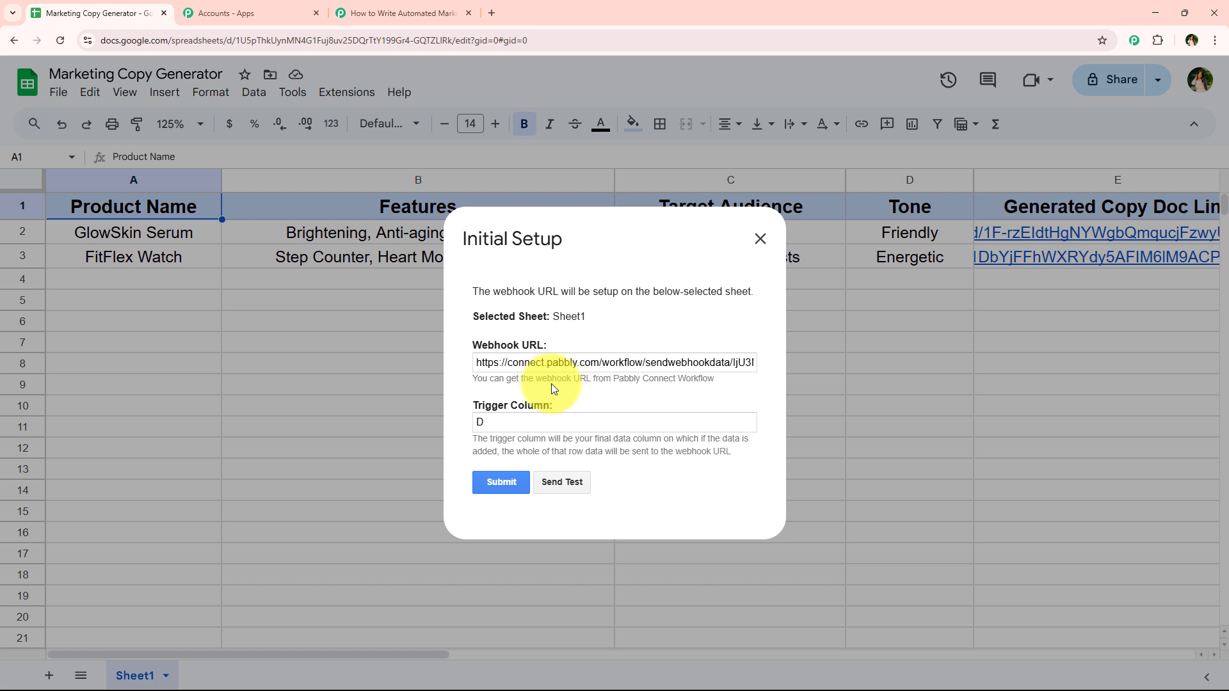
{"action": "left_click_drag", "start_coordinate": [470, 436], "coordinate": [750, 449]}
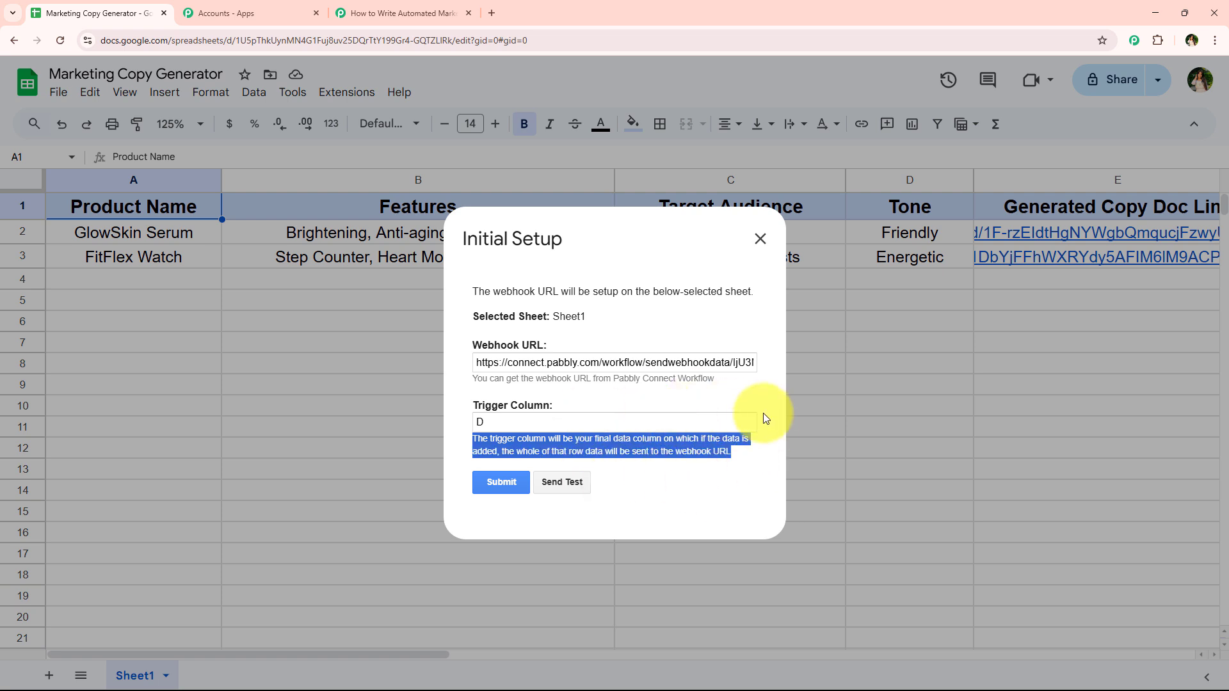
{"action": "left_click", "coordinate": [704, 407]}
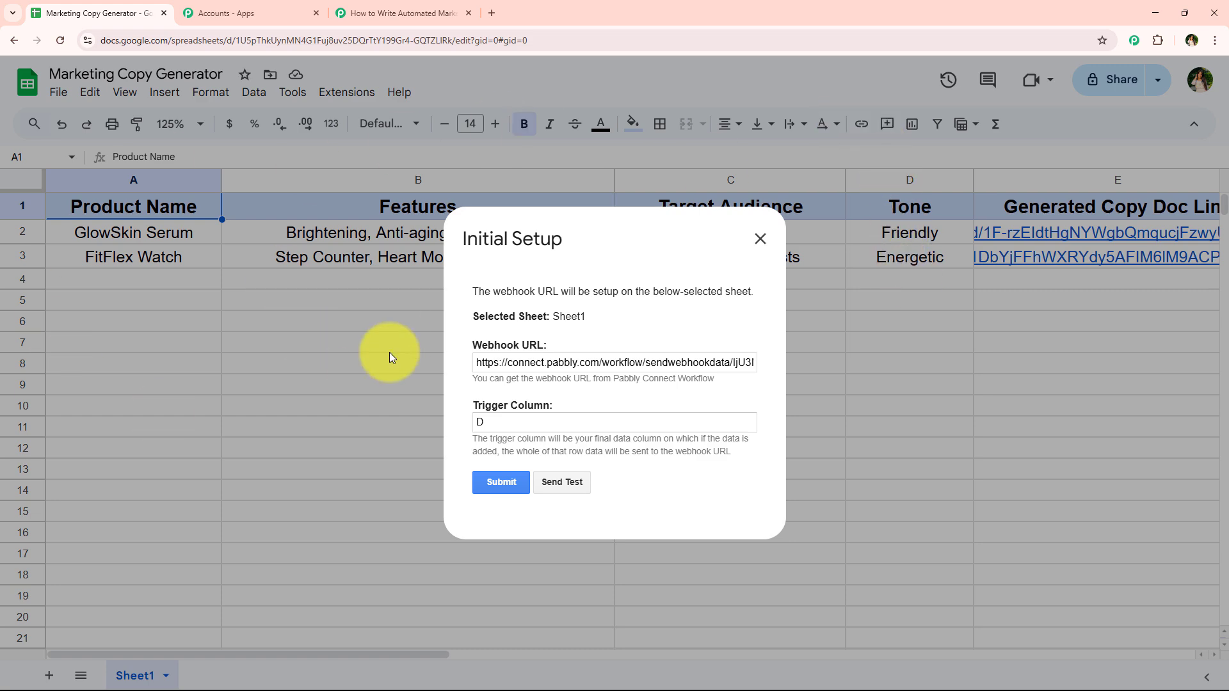
Step: Check the workflow's webhook instructions, then submit the add-on's initial setup for Sheet1 and close it
{"action": "left_click", "coordinate": [382, 7]}
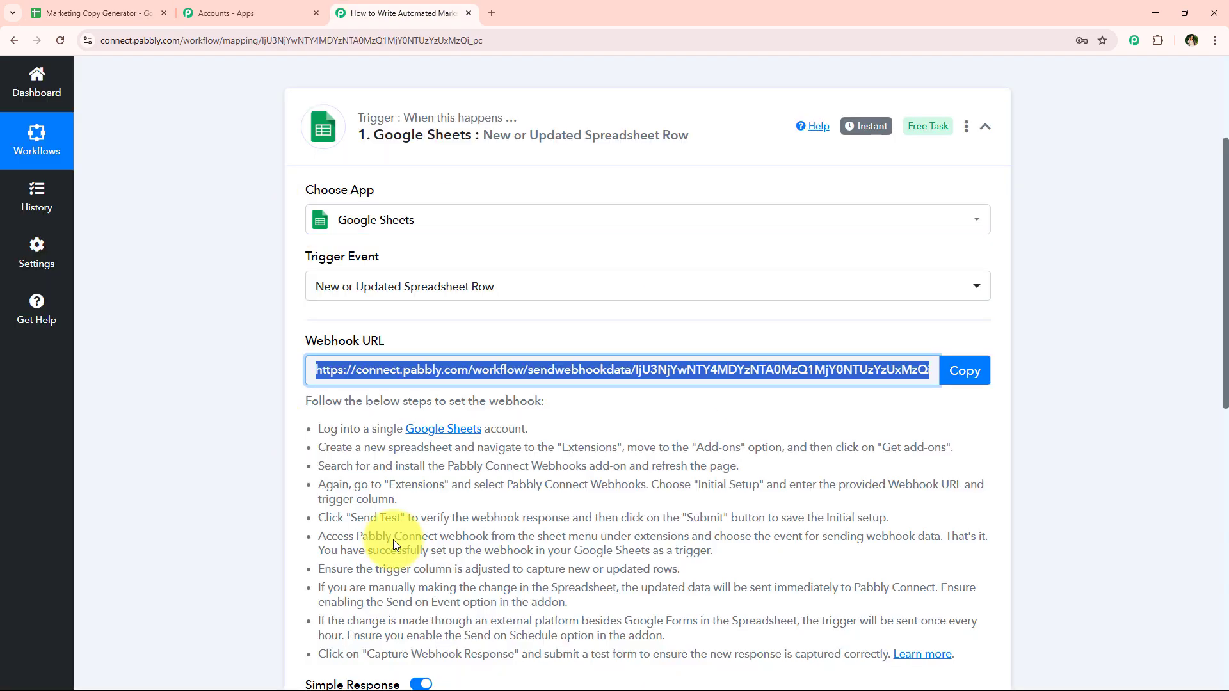
{"action": "scroll", "coordinate": [411, 535], "scroll_direction": "down", "scroll_amount": 3}
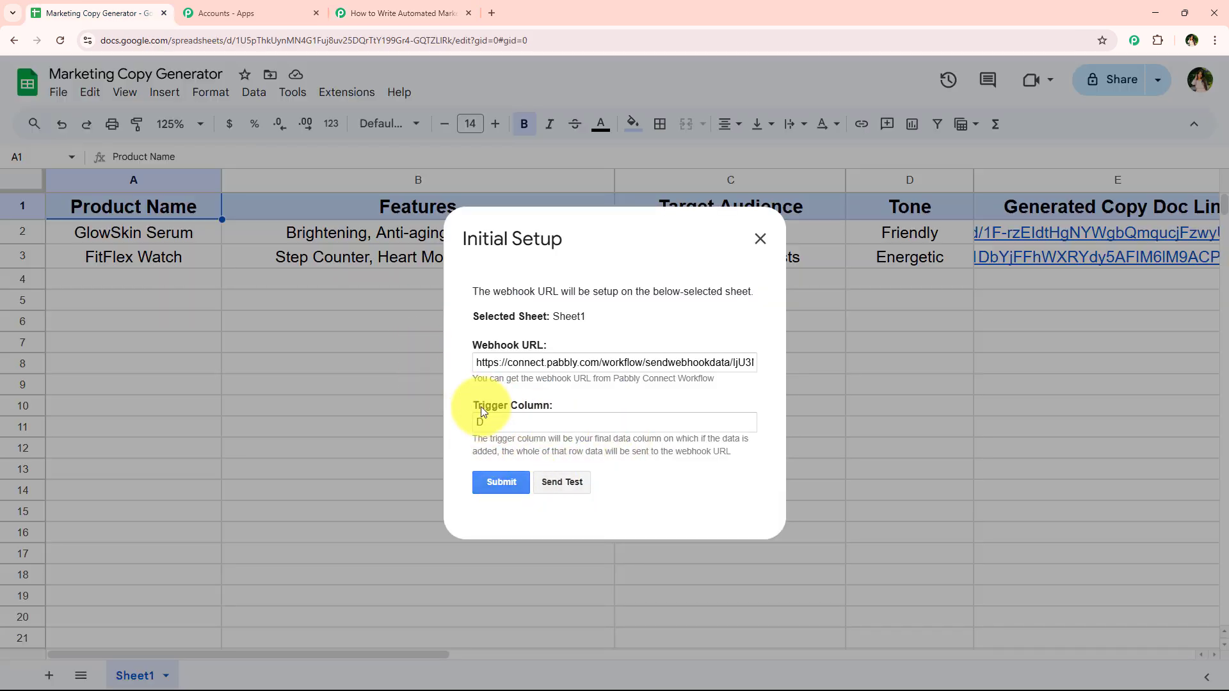
{"action": "left_click", "coordinate": [500, 485]}
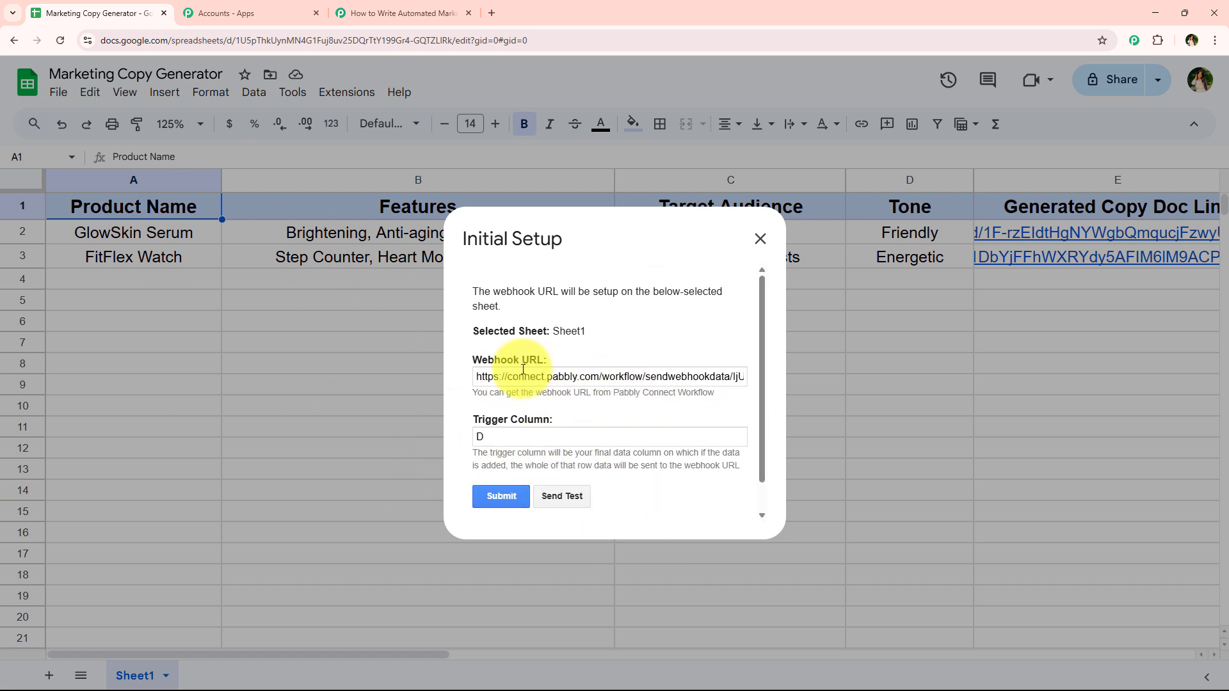
{"action": "scroll", "coordinate": [523, 370], "scroll_direction": "down", "scroll_amount": 1}
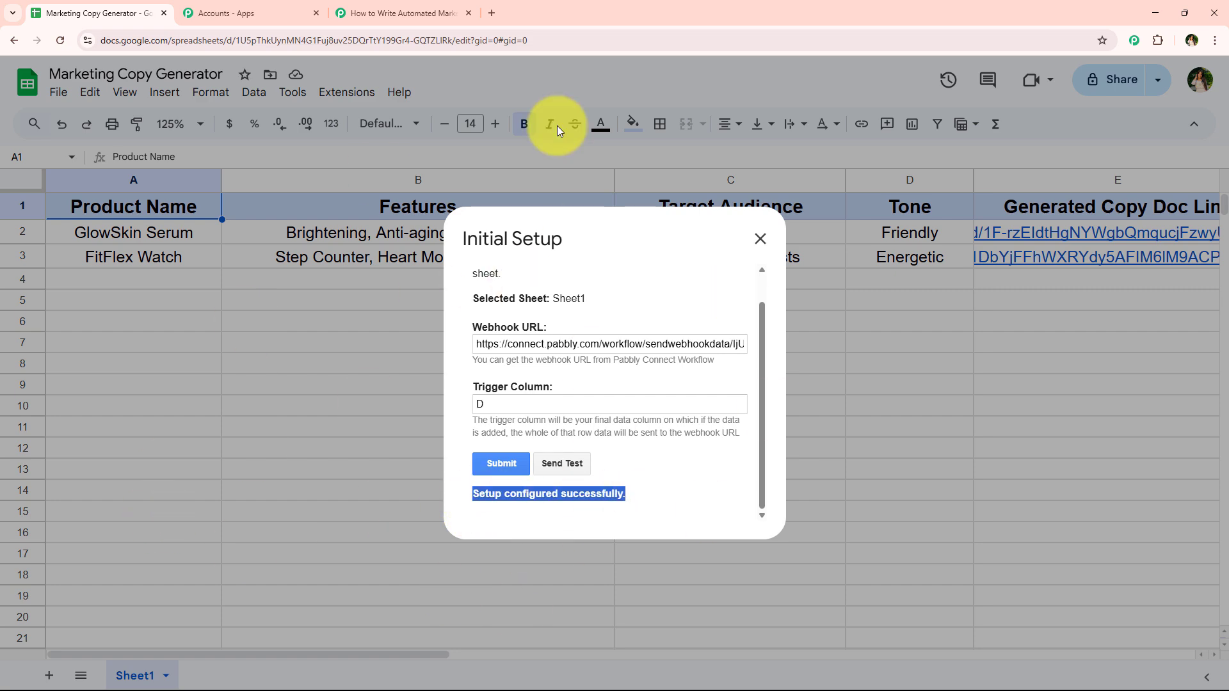
{"action": "left_click", "coordinate": [752, 238]}
Step: Review the workflow's note about making a test submission for the webhook and return to the Marketing Copy Generator spreadsheet
{"action": "left_click", "coordinate": [384, 11]}
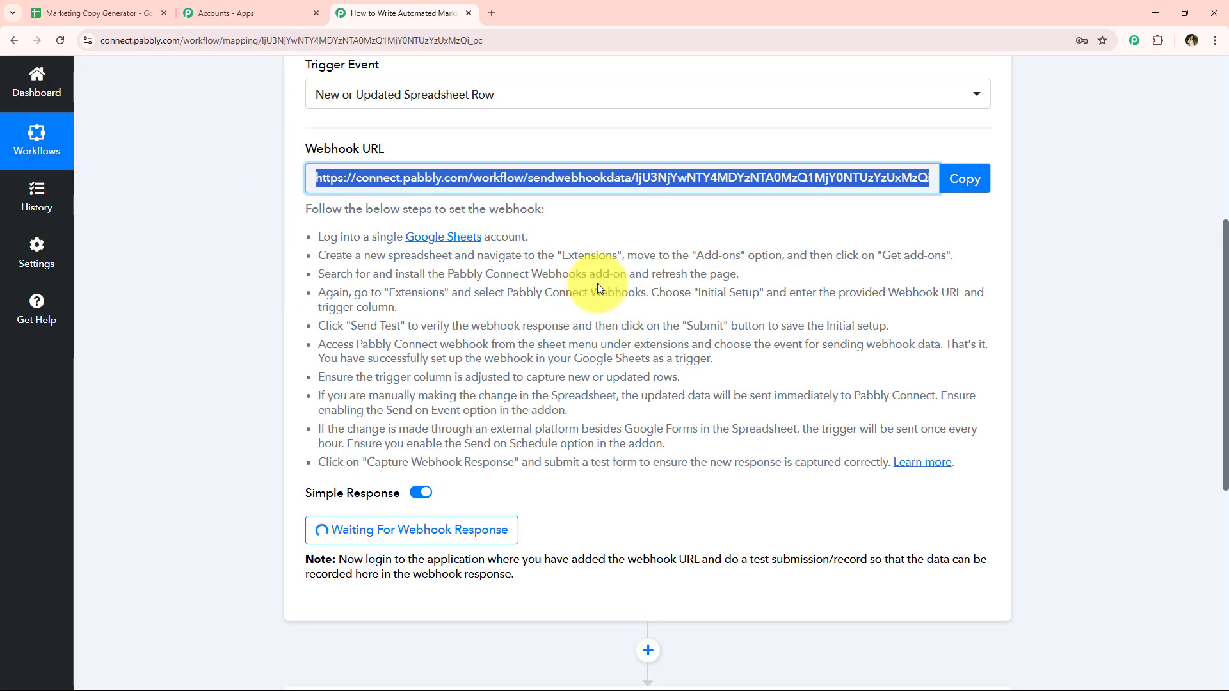
{"action": "scroll", "coordinate": [505, 346], "scroll_direction": "up", "scroll_amount": 3}
{"action": "scroll", "coordinate": [384, 384], "scroll_direction": "down", "scroll_amount": 9}
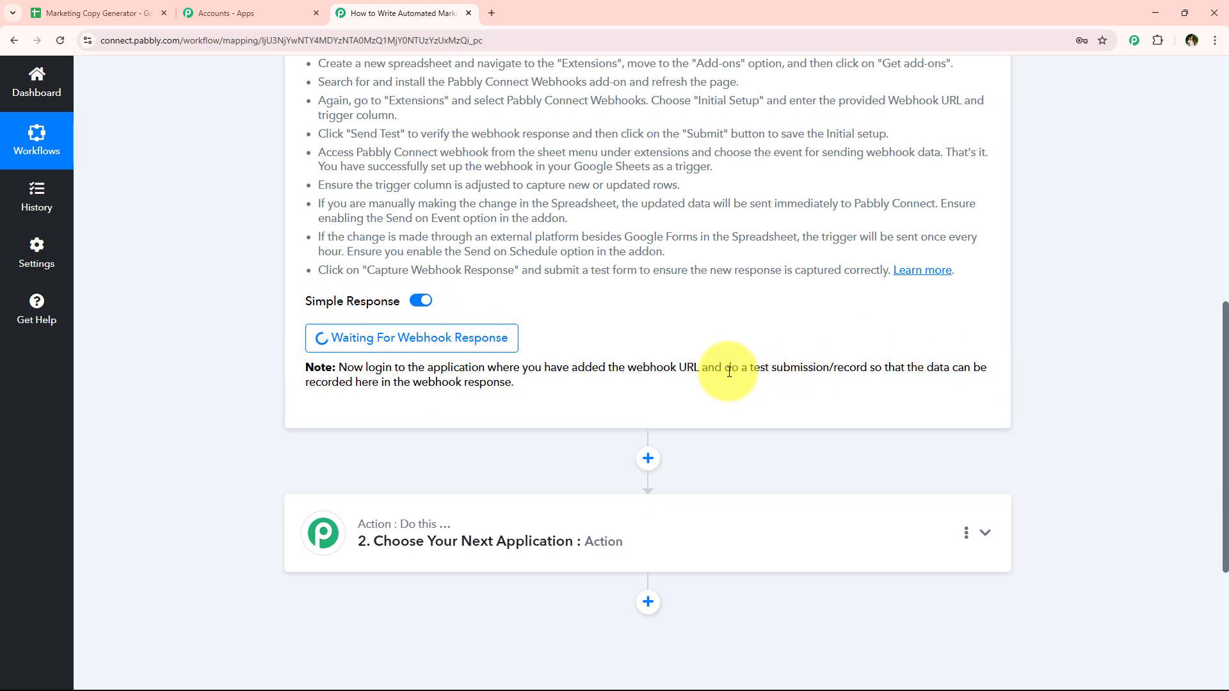
{"action": "left_click_drag", "start_coordinate": [755, 367], "coordinate": [860, 366]}
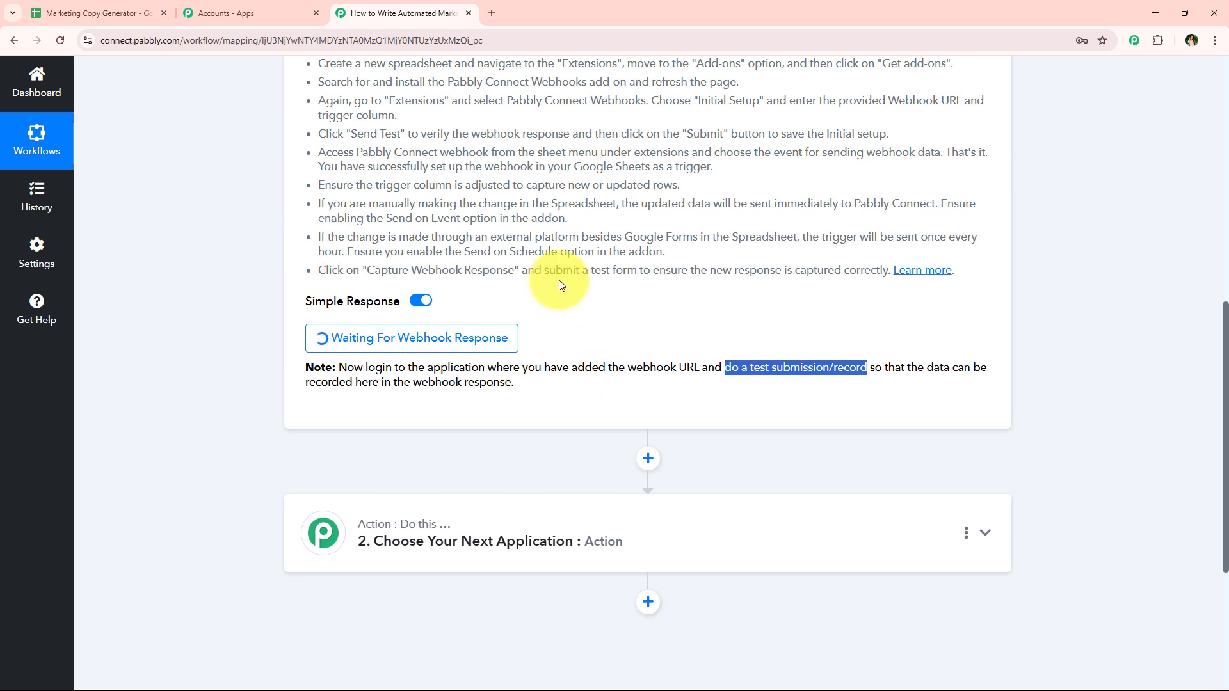
{"action": "left_click", "coordinate": [153, 9]}
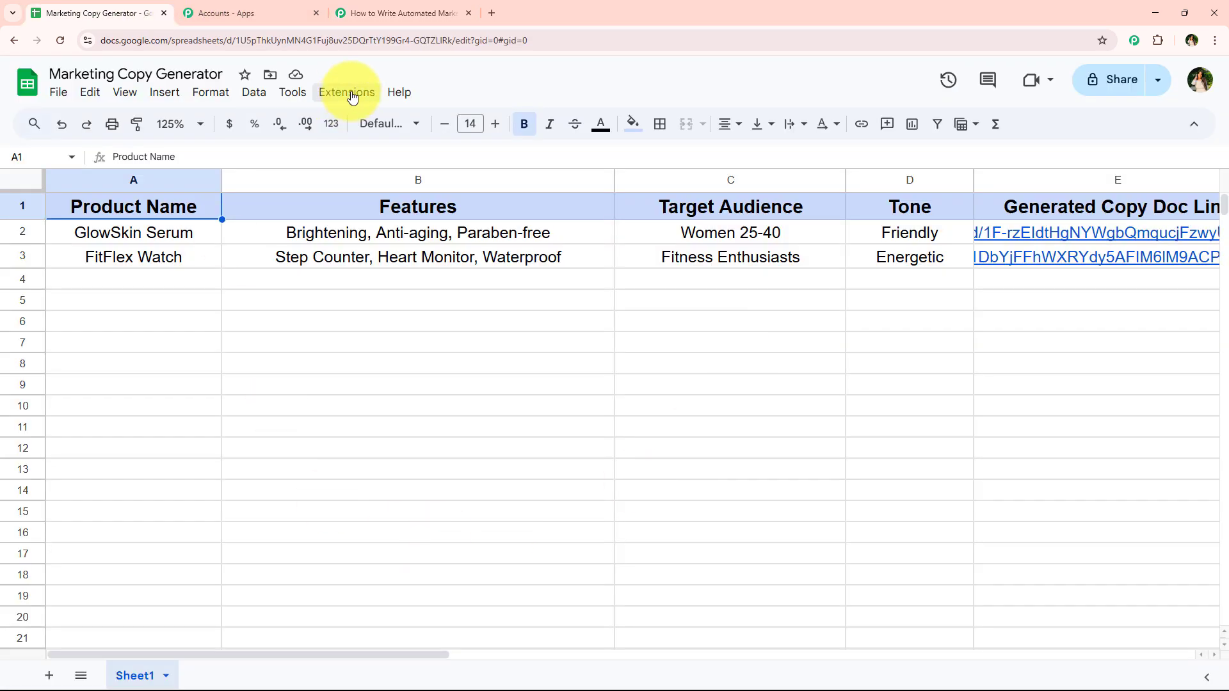
Step: Enable Send On Event in the Pabbly Connect Webhooks add-on and check that the option is active
{"action": "left_click", "coordinate": [352, 96]}
{"action": "mouse_move", "coordinate": [357, 282]}
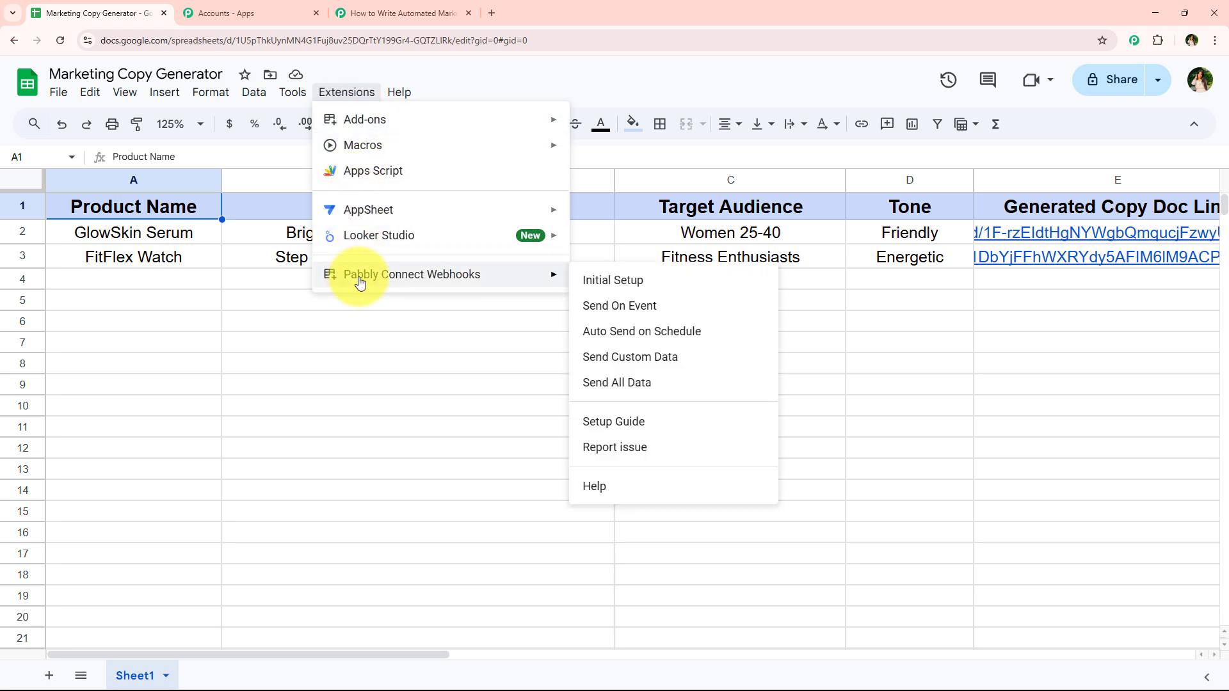
{"action": "left_click", "coordinate": [750, 311]}
{"action": "left_click", "coordinate": [351, 99]}
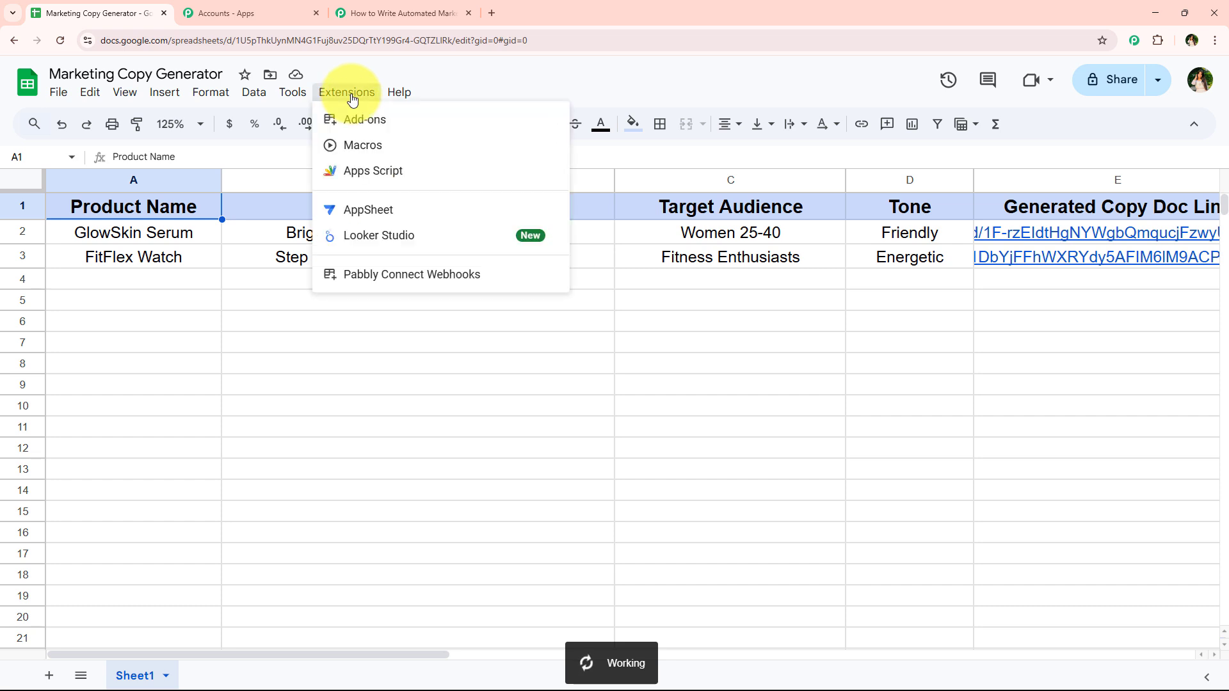
{"action": "mouse_move", "coordinate": [516, 269]}
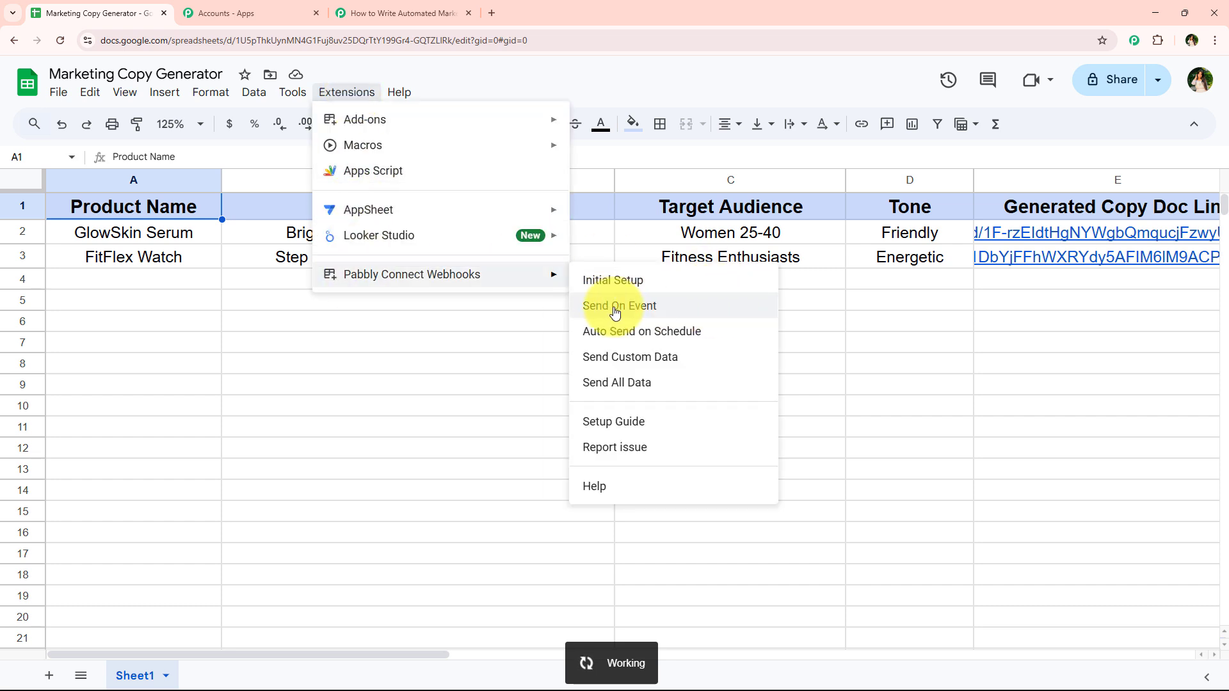
{"action": "left_click", "coordinate": [462, 363]}
{"action": "left_click", "coordinate": [344, 100]}
{"action": "mouse_move", "coordinate": [392, 276]}
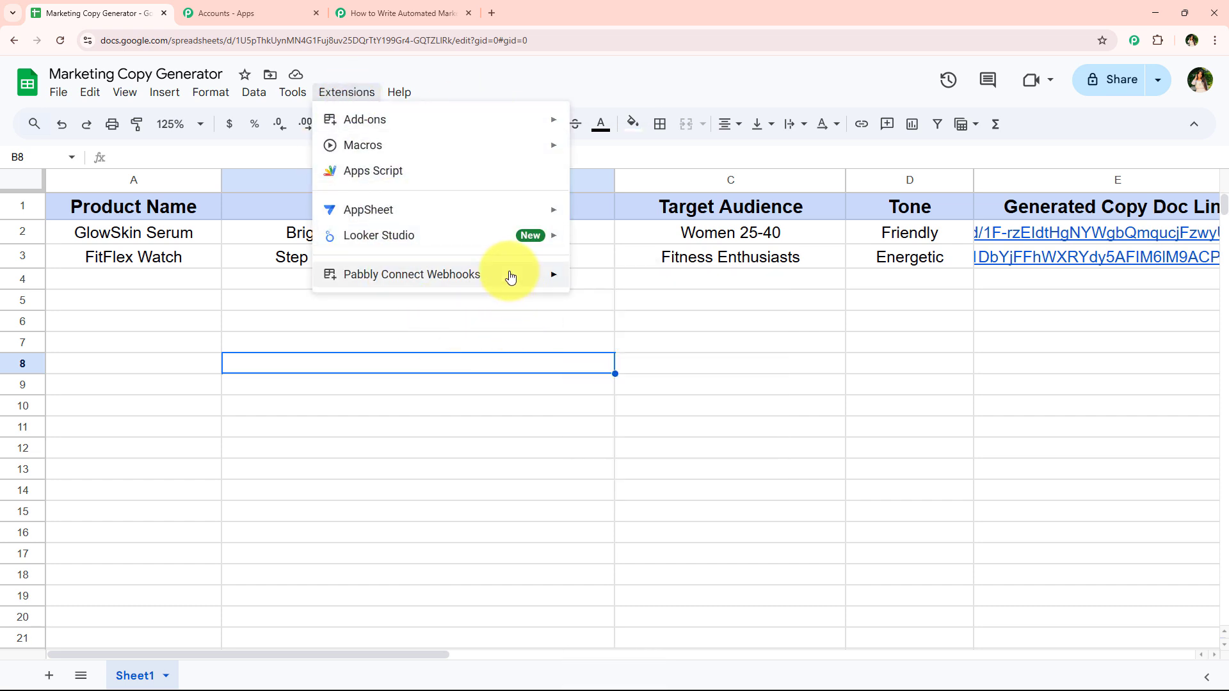
{"action": "mouse_move", "coordinate": [510, 276]}
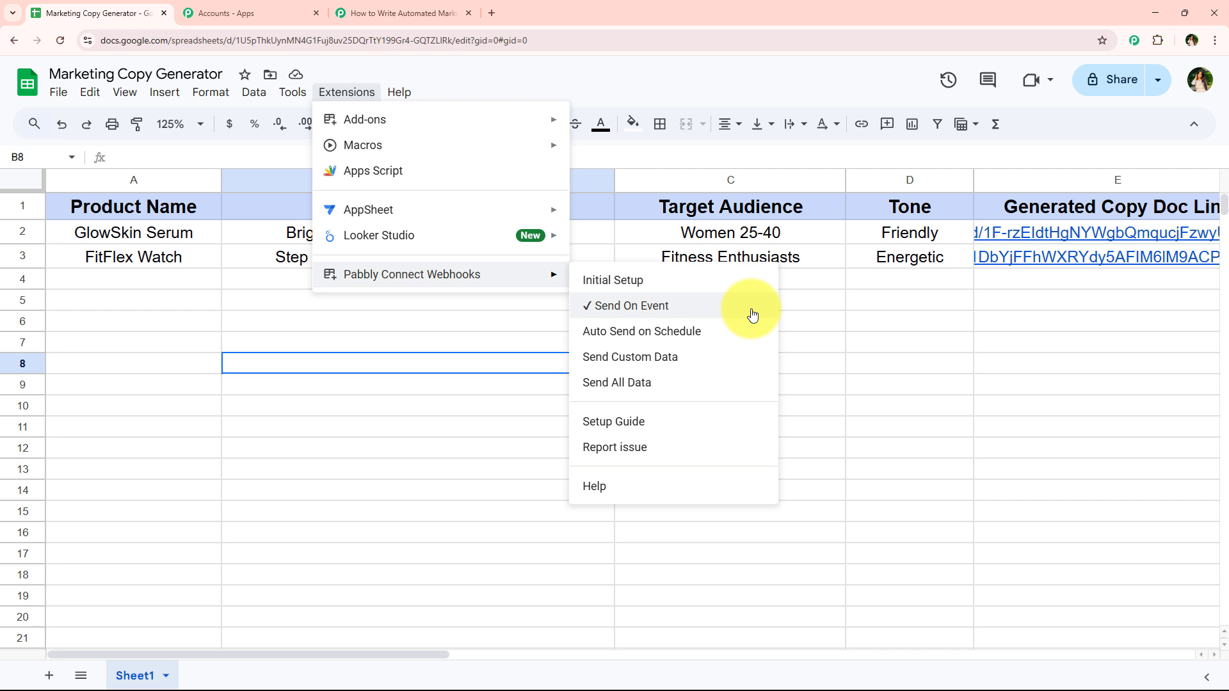
{"action": "left_click", "coordinate": [704, 316]}
Step: Fill row 4 with ZenBuds Earphones, features "Noise Cancellation, Long Battery Life, Sleek Design", target audience "Students and Commuters" and tone Chill
{"action": "left_click_drag", "start_coordinate": [137, 280], "coordinate": [827, 291]}
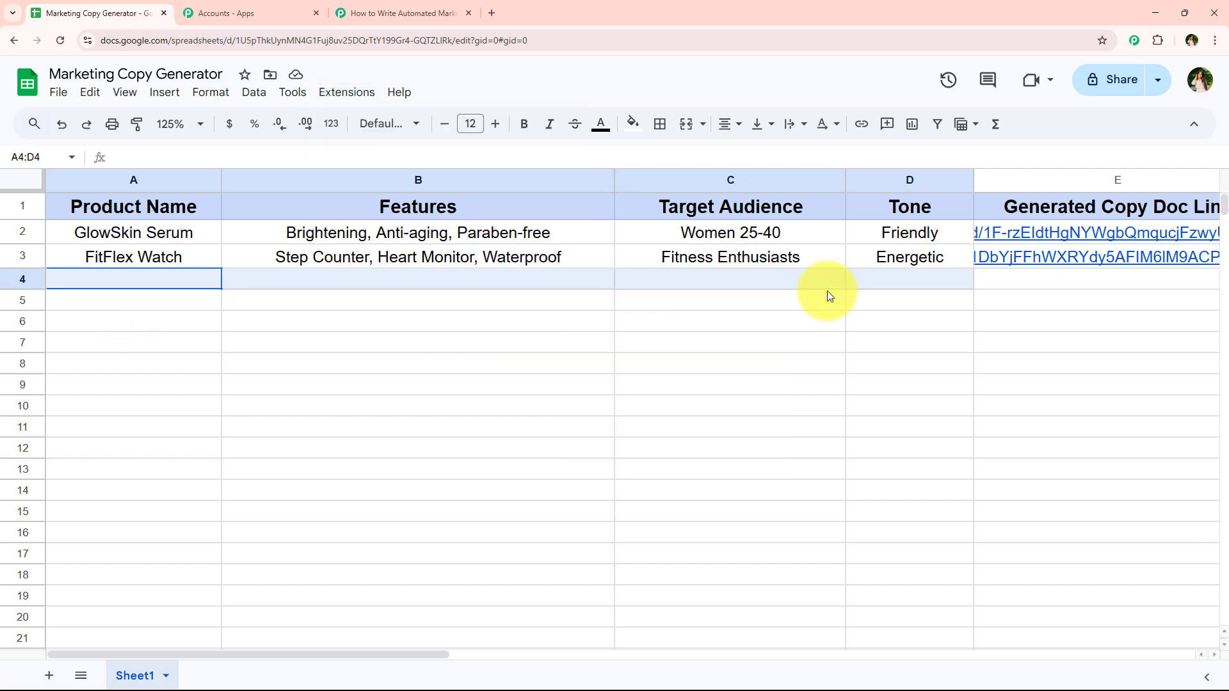
{"action": "left_click", "coordinate": [135, 277]}
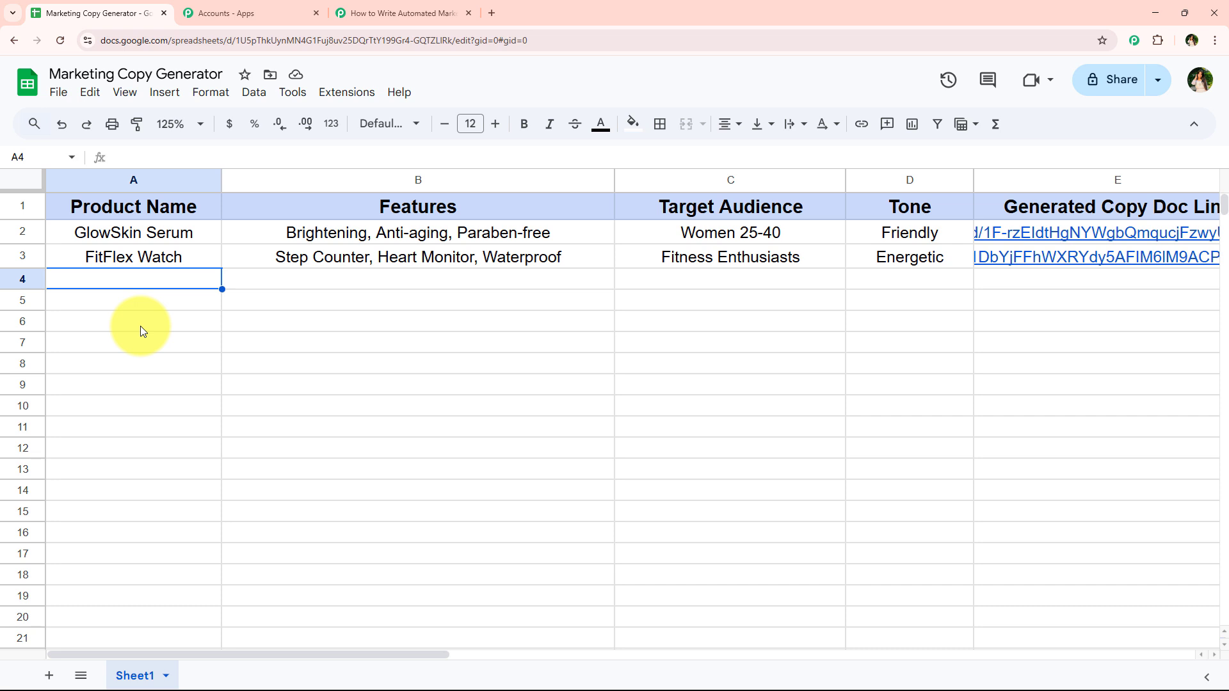
{"action": "type", "text": "ZenBuds Earphones"}
{"action": "key", "text": "Tab"}
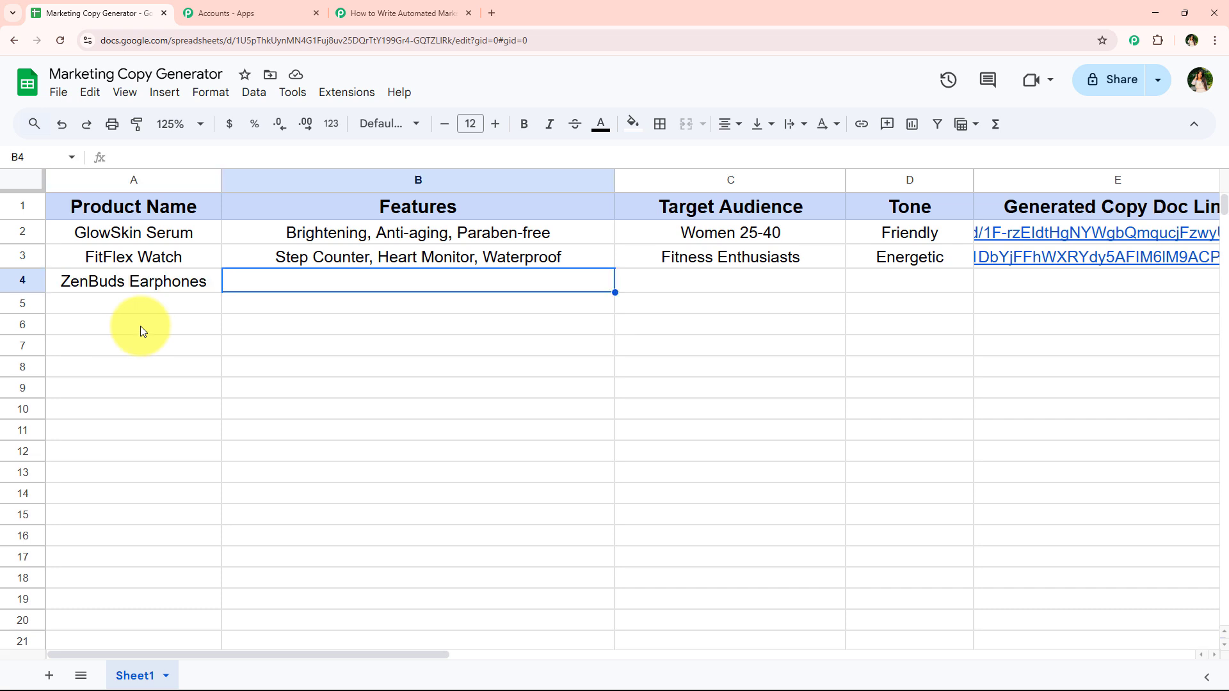
{"action": "type", "text": "Noise Cancellation, Long Battery Life, Sleek Design"}
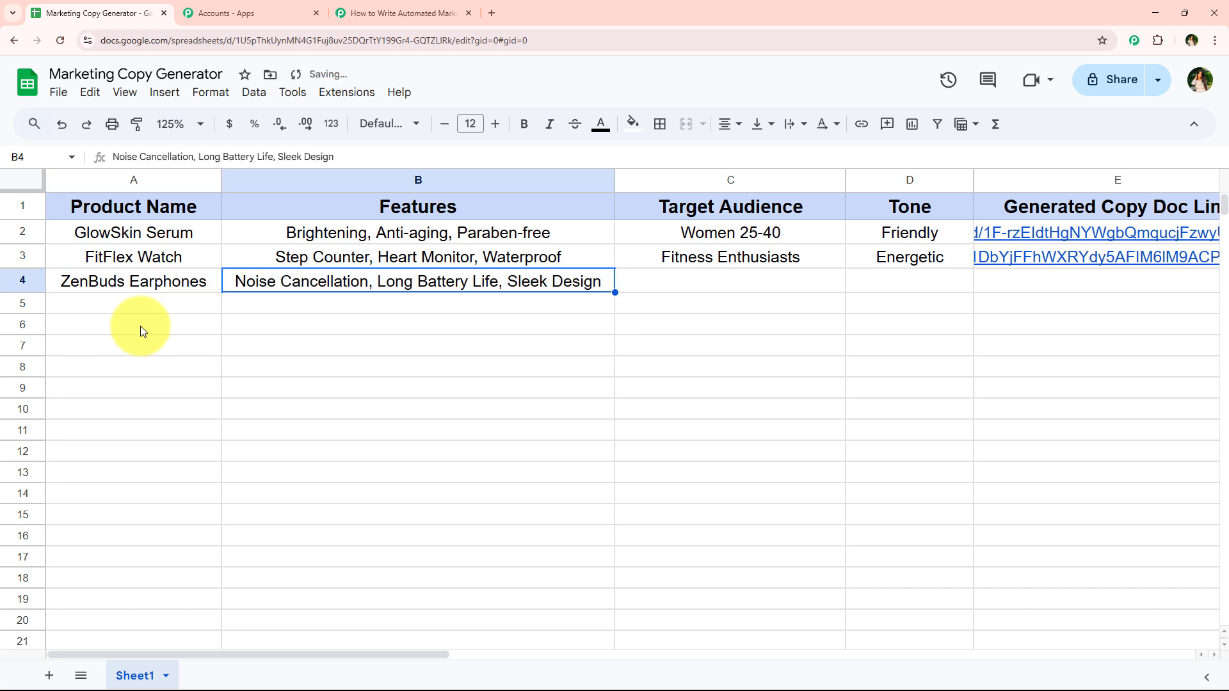
{"action": "key", "text": "Tab"}
{"action": "type", "text": "Students and Commuters"}
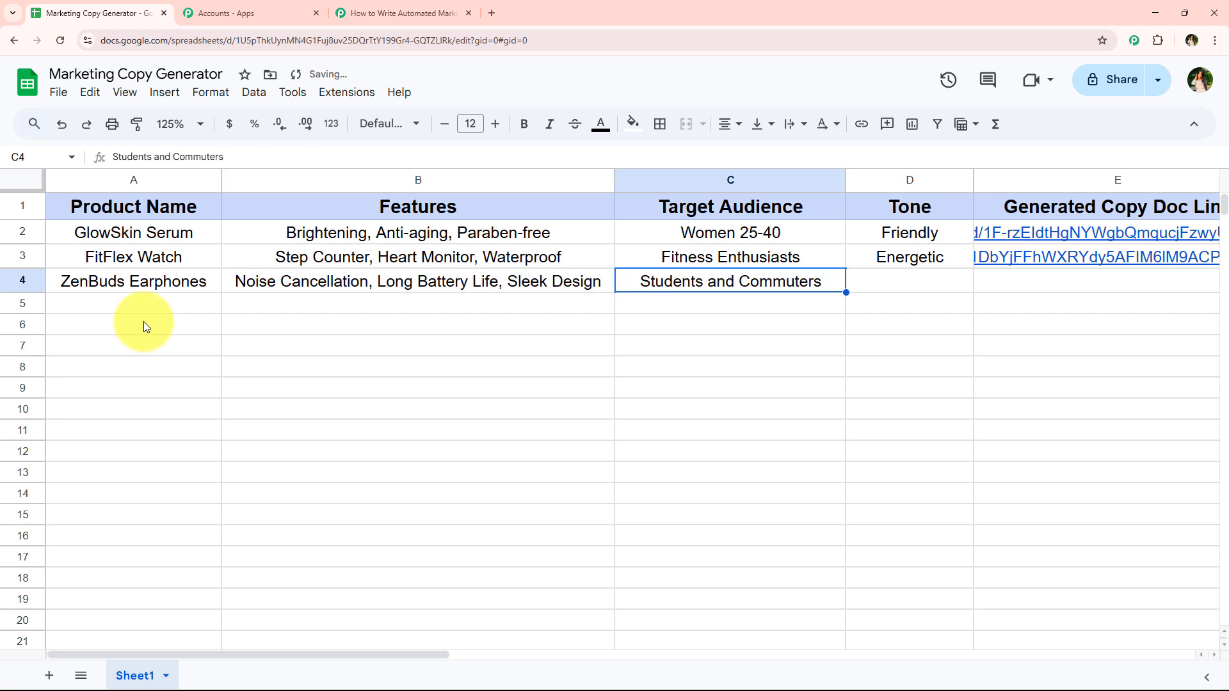
{"action": "left_click", "coordinate": [939, 286]}
{"action": "type", "text": "Chill"}
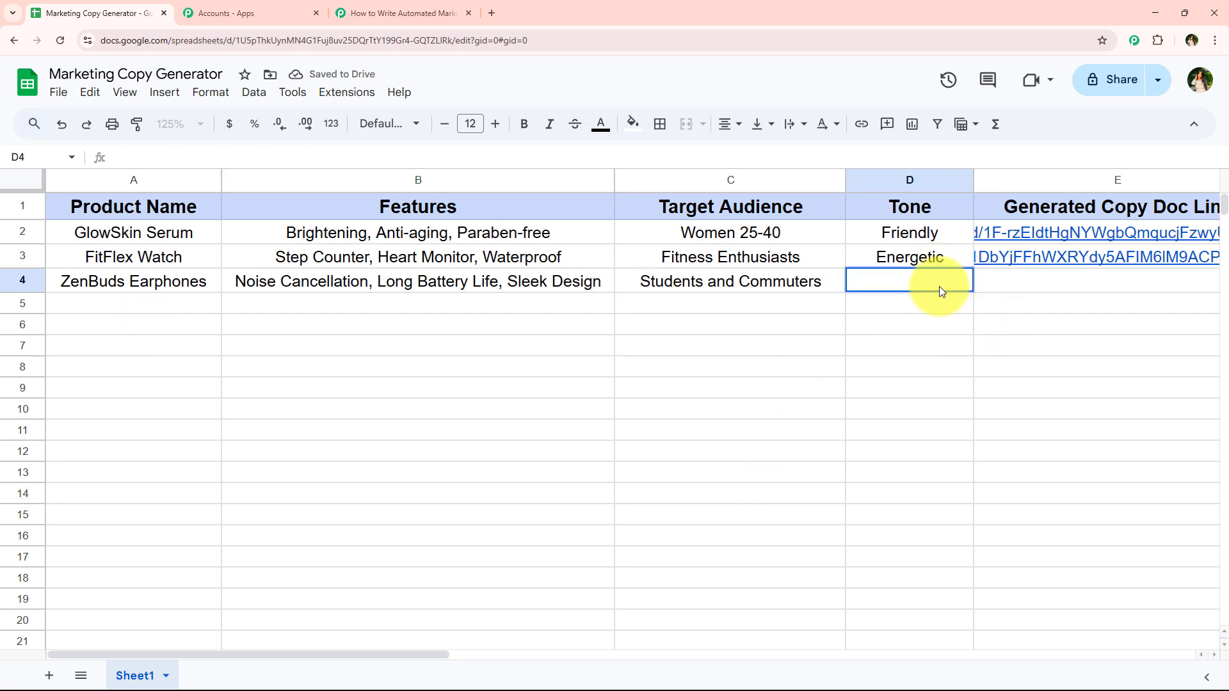
{"action": "key", "text": "Return"}
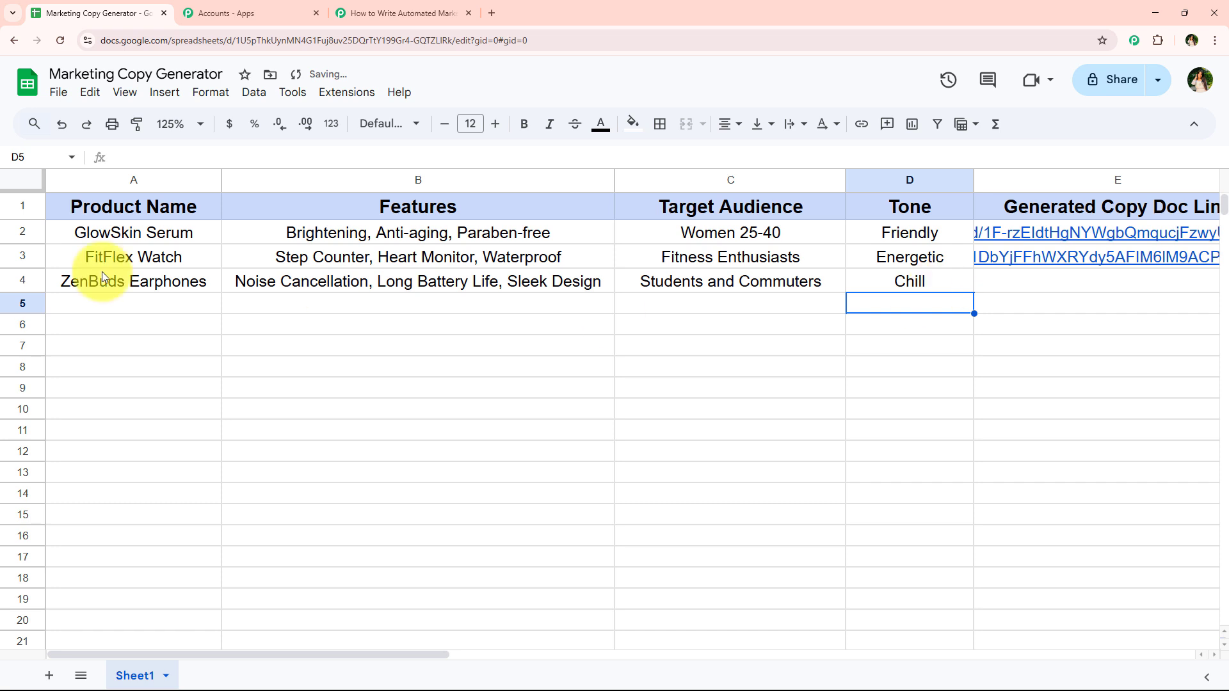
{"action": "left_click_drag", "start_coordinate": [136, 291], "coordinate": [908, 282]}
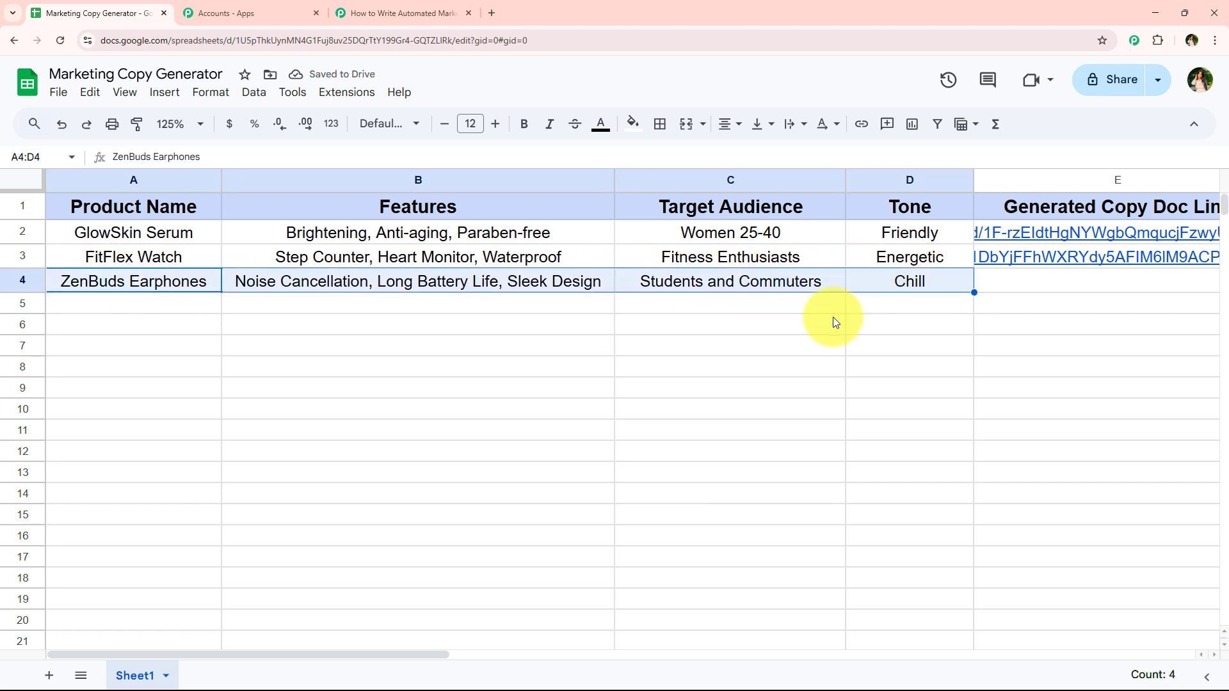
{"action": "left_click", "coordinate": [689, 347]}
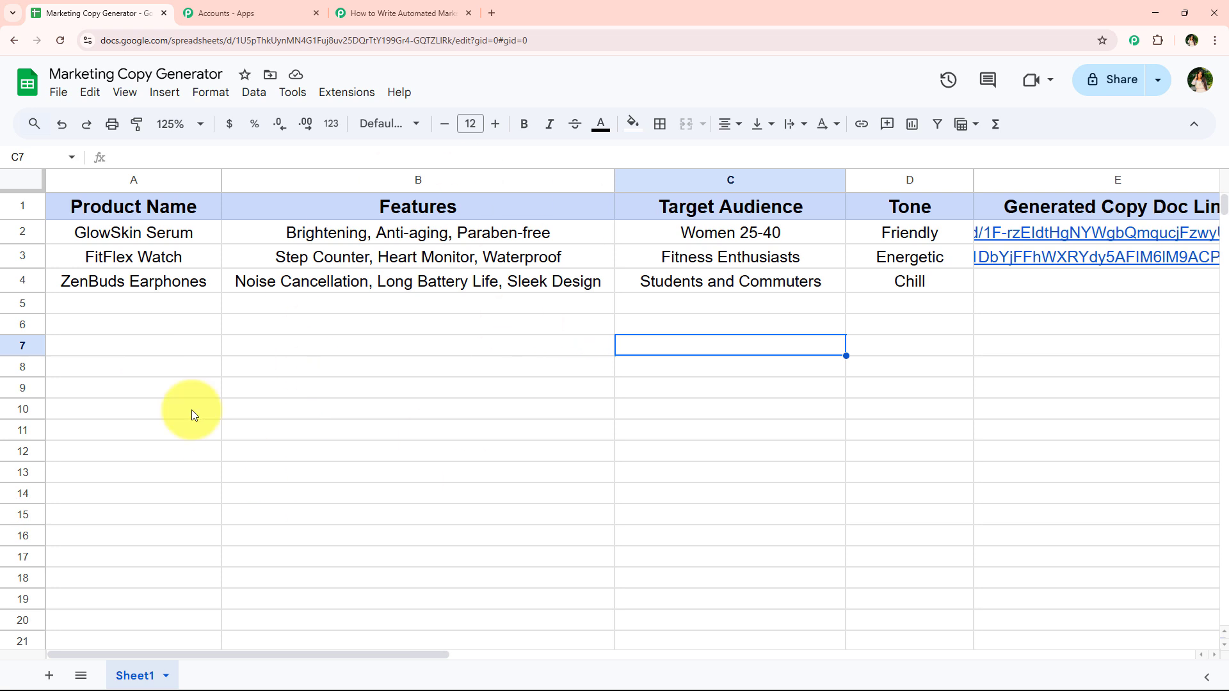
Step: Switch to the Pabbly Connect workflow and examine the captured webhook response's product name, features, target audience and tone
{"action": "left_click", "coordinate": [403, 13]}
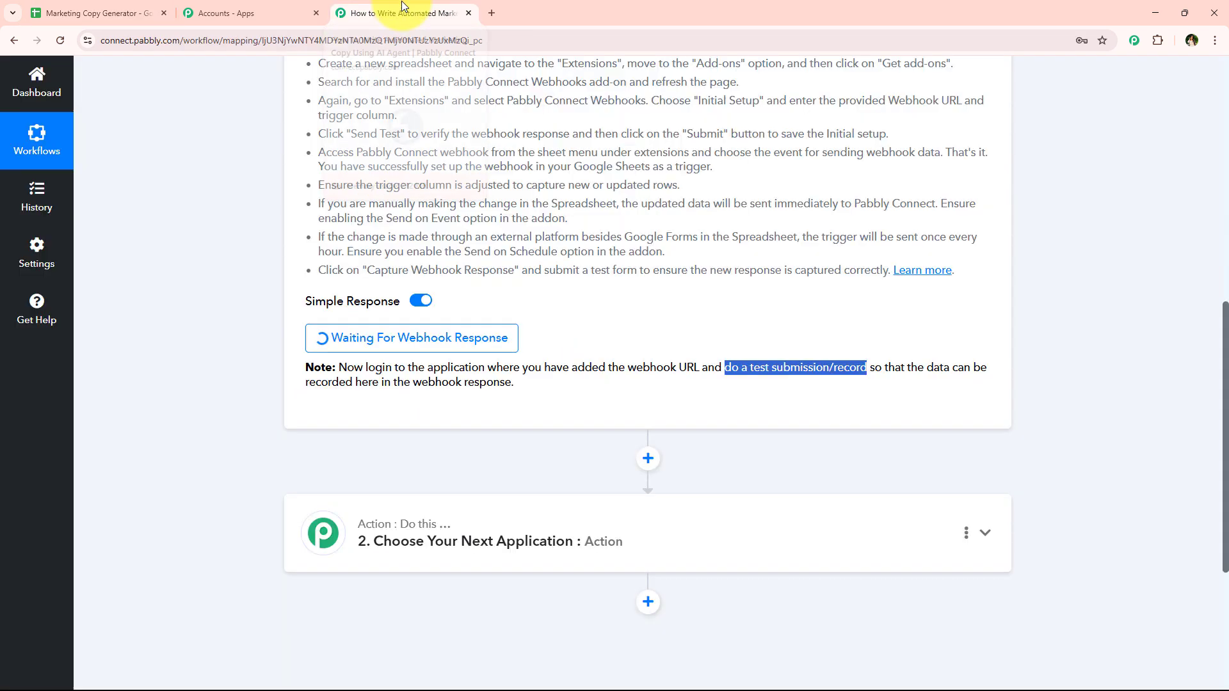
{"action": "scroll", "coordinate": [205, 237], "scroll_direction": "down", "scroll_amount": 2}
{"action": "scroll", "coordinate": [205, 230], "scroll_direction": "down", "scroll_amount": 3}
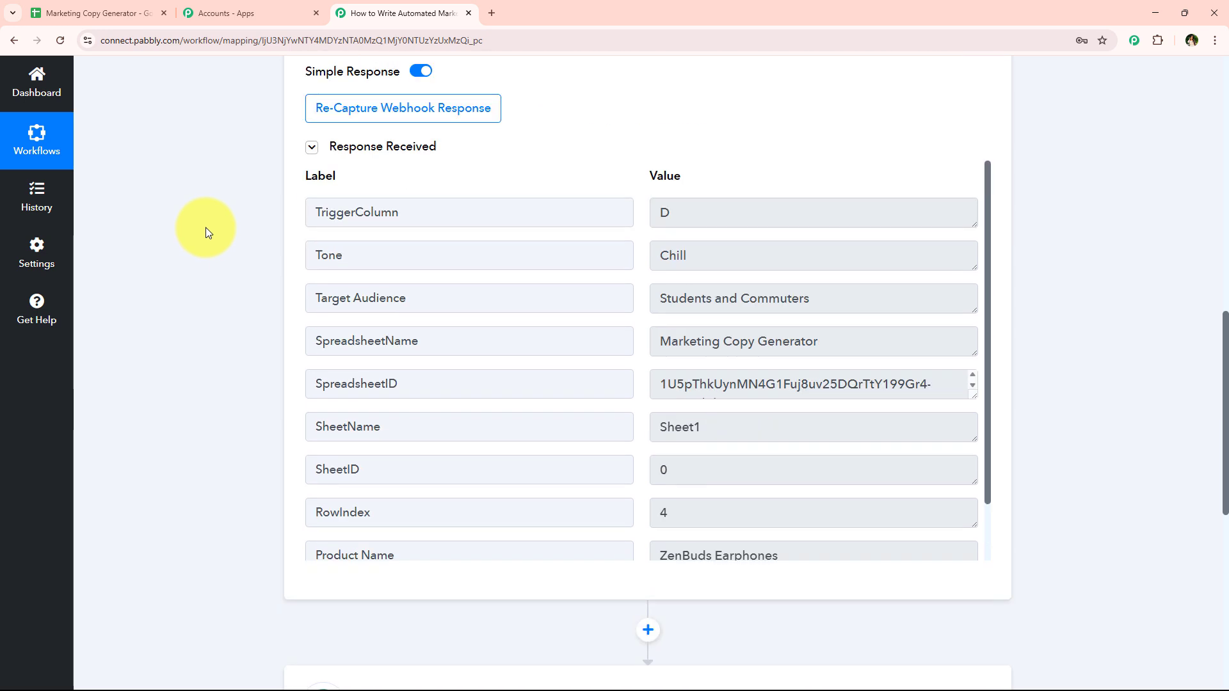
{"action": "scroll", "coordinate": [535, 244], "scroll_direction": "down", "scroll_amount": 1}
{"action": "scroll", "coordinate": [197, 286], "scroll_direction": "up", "scroll_amount": 1}
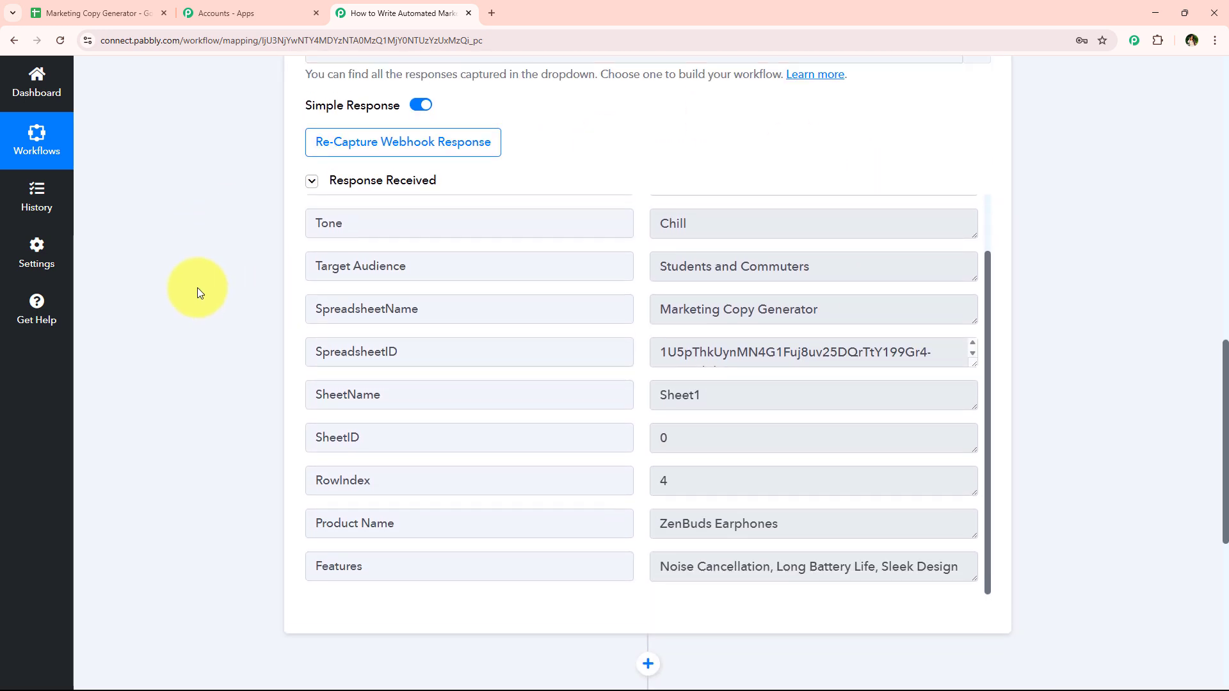
{"action": "scroll", "coordinate": [194, 290], "scroll_direction": "down", "scroll_amount": 1}
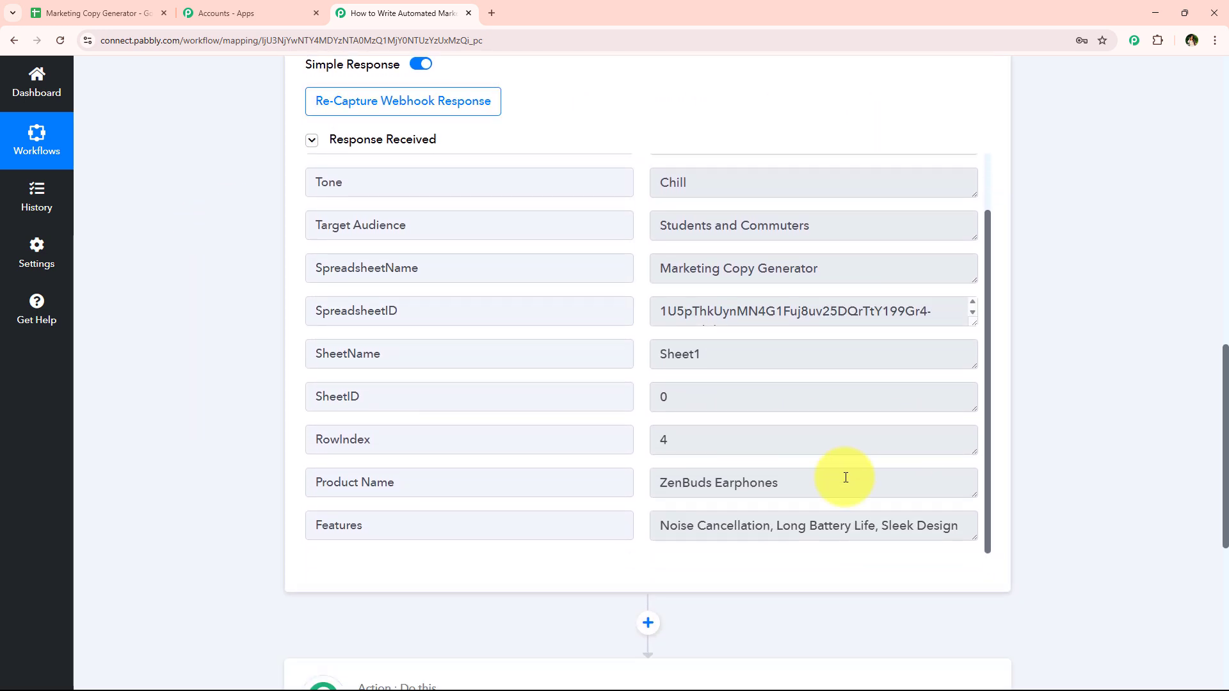
{"action": "triple_click", "coordinate": [708, 480]}
{"action": "left_click_drag", "start_coordinate": [652, 525], "coordinate": [936, 530]}
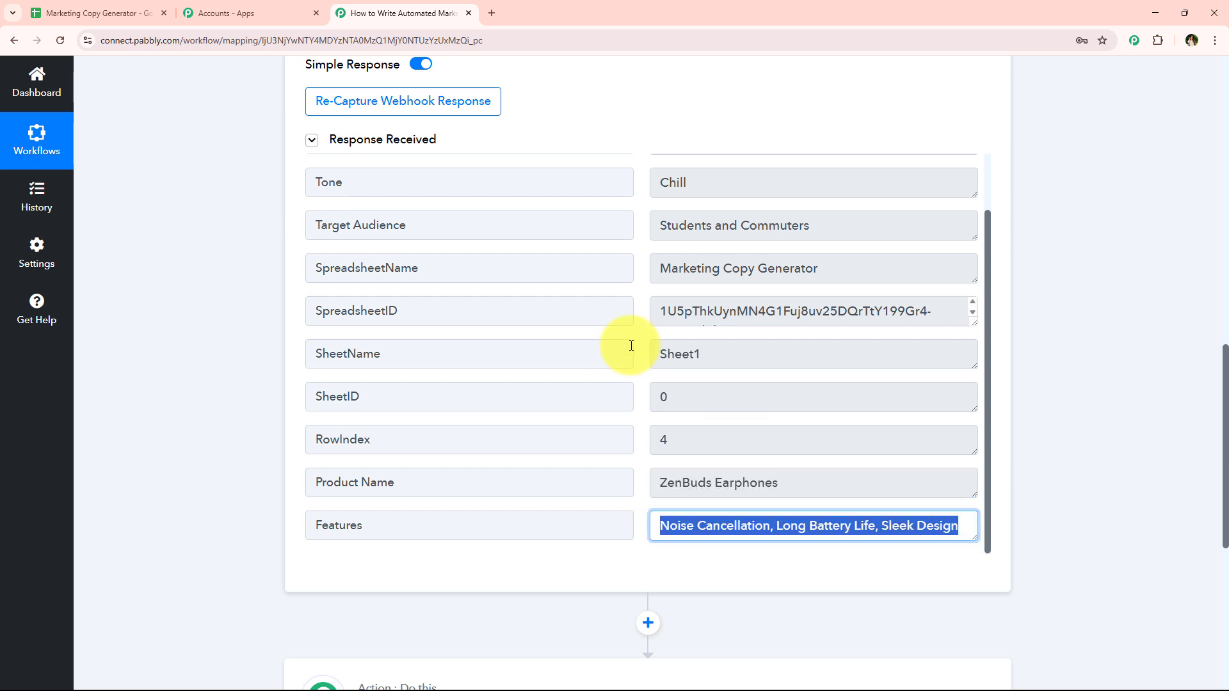
{"action": "scroll", "coordinate": [800, 288], "scroll_direction": "up", "scroll_amount": 2}
{"action": "triple_click", "coordinate": [806, 290]}
{"action": "left_click_drag", "start_coordinate": [703, 247], "coordinate": [60, 464]}
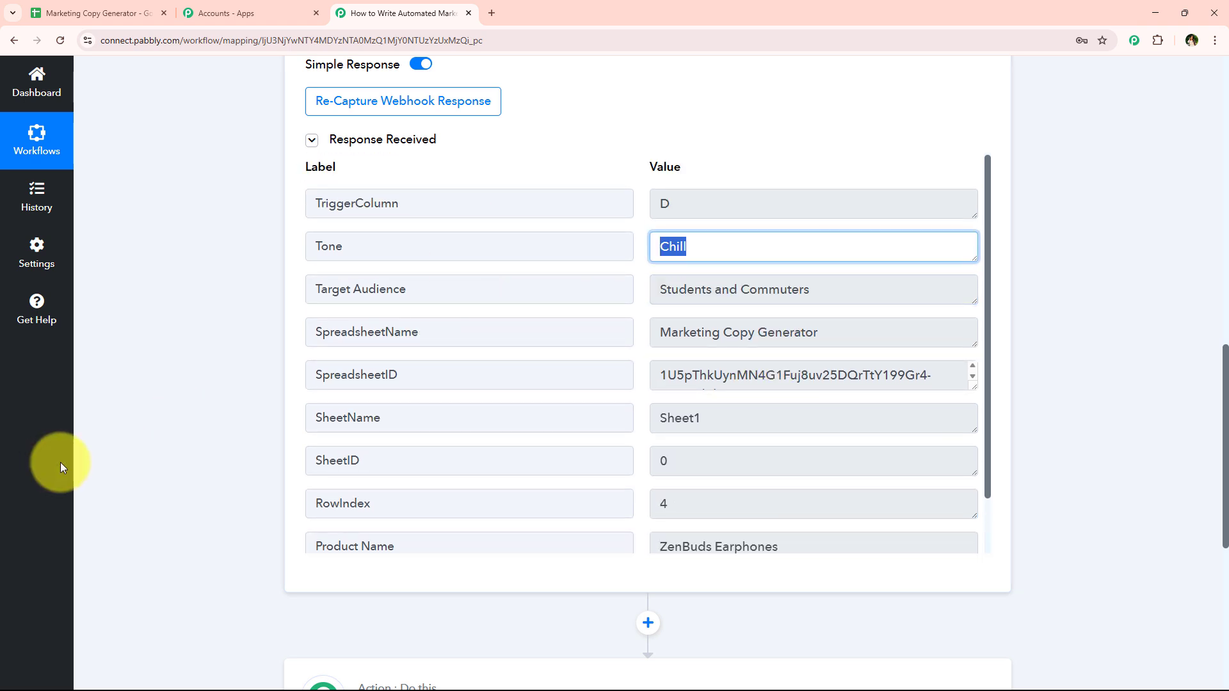
Step: Collapse the Google Sheets trigger step in the workflow
{"action": "left_click", "coordinate": [290, 532]}
{"action": "middle_click", "coordinate": [273, 554]}
{"action": "scroll", "coordinate": [298, 494], "scroll_direction": "up", "scroll_amount": 15}
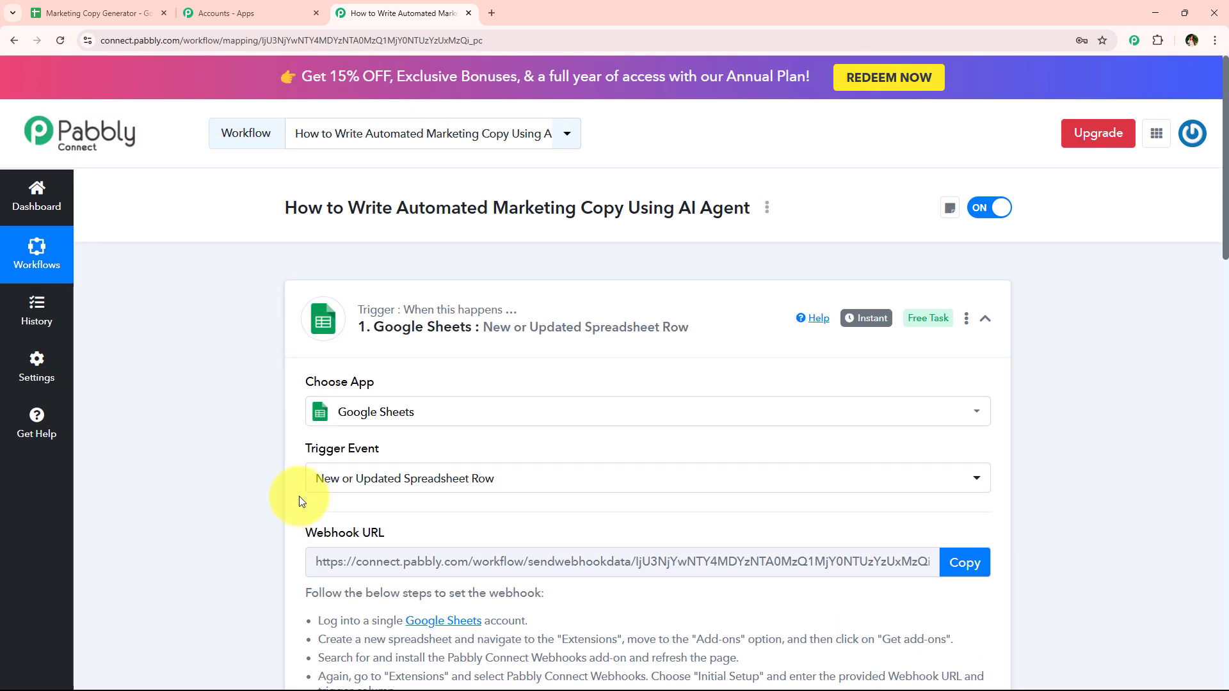
{"action": "left_click", "coordinate": [448, 336]}
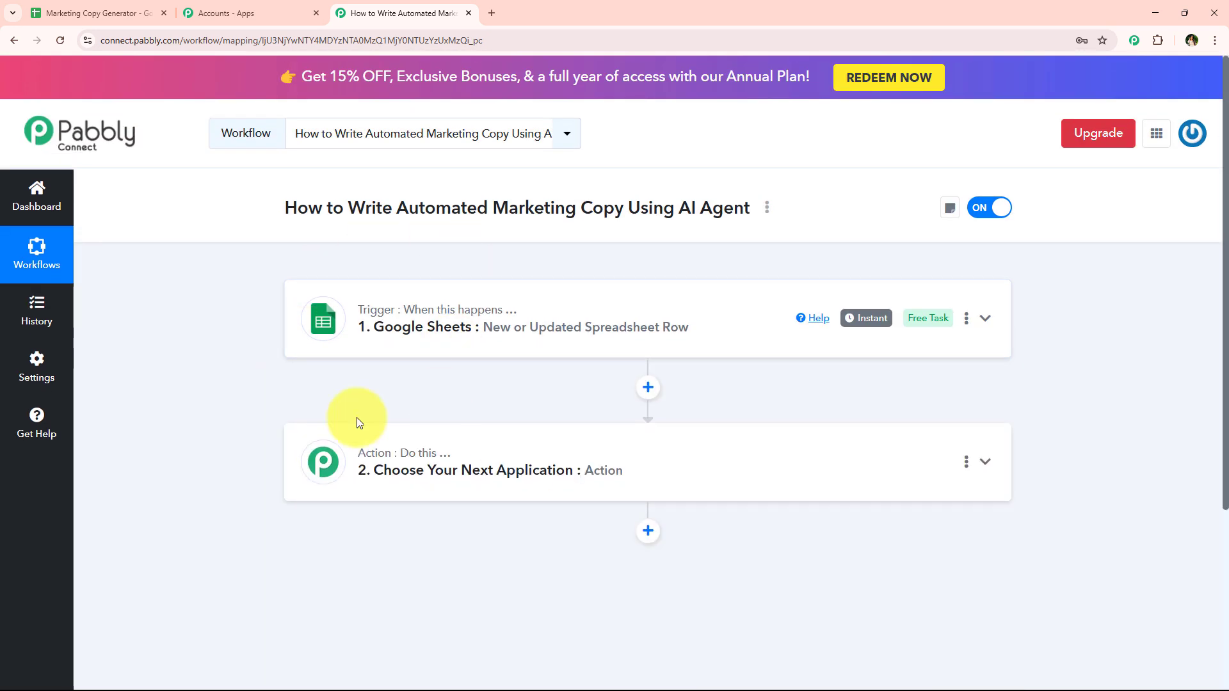
Step: Review the product rows in the Marketing Copy Generator spreadsheet and return to the Pabbly Connect workflow
{"action": "left_click", "coordinate": [102, 14]}
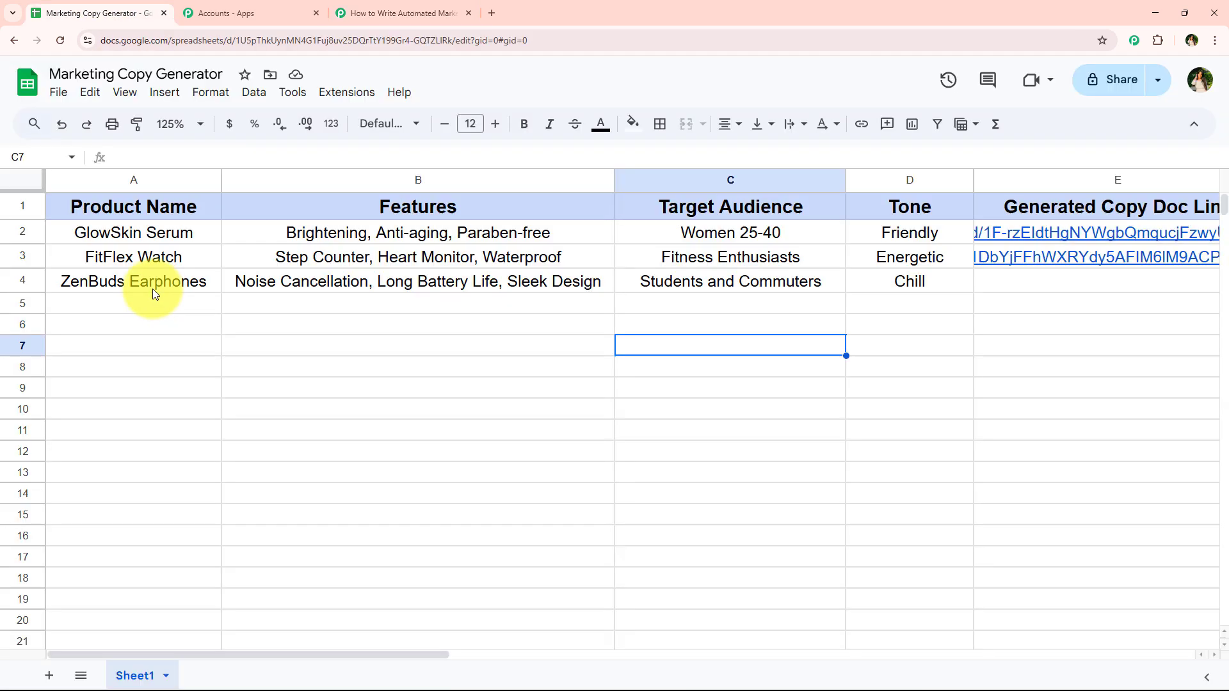
{"action": "left_click_drag", "start_coordinate": [137, 305], "coordinate": [704, 305]}
{"action": "left_click", "coordinate": [647, 430]}
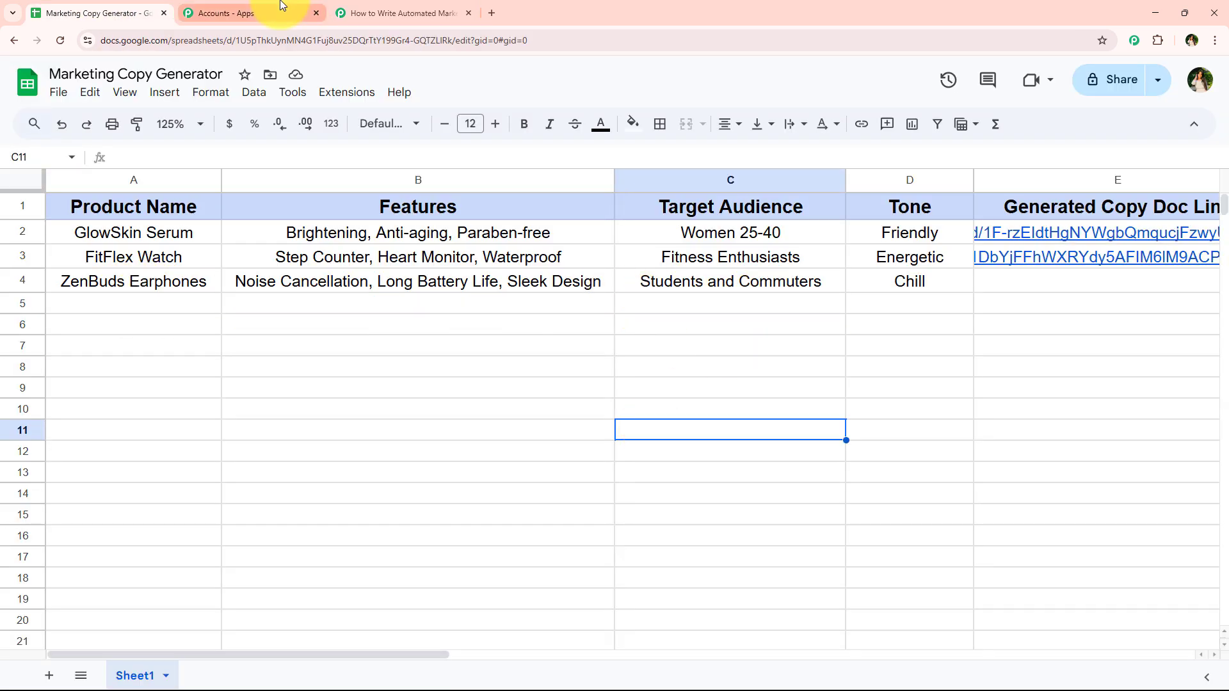
{"action": "left_click", "coordinate": [370, 12]}
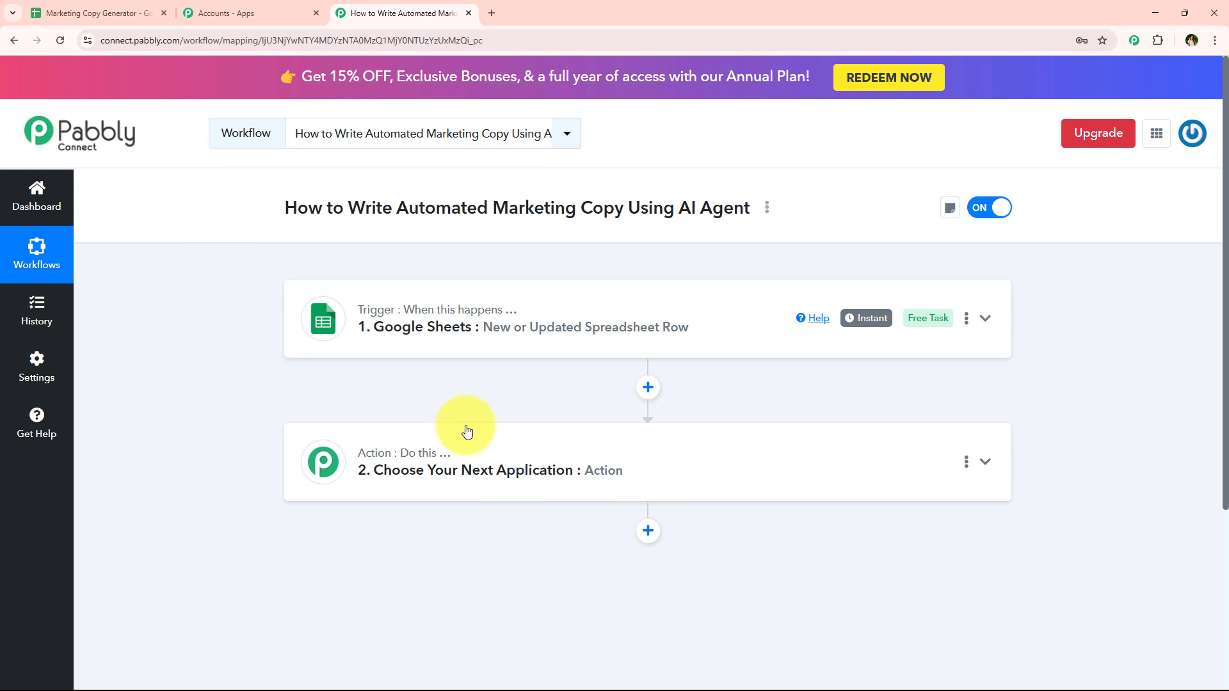
Step: Search for OpenAI in the workflow's second step and choose OpenAI (ChatGPT, DALL-E, Whisper) as the action app
{"action": "left_click", "coordinate": [403, 470]}
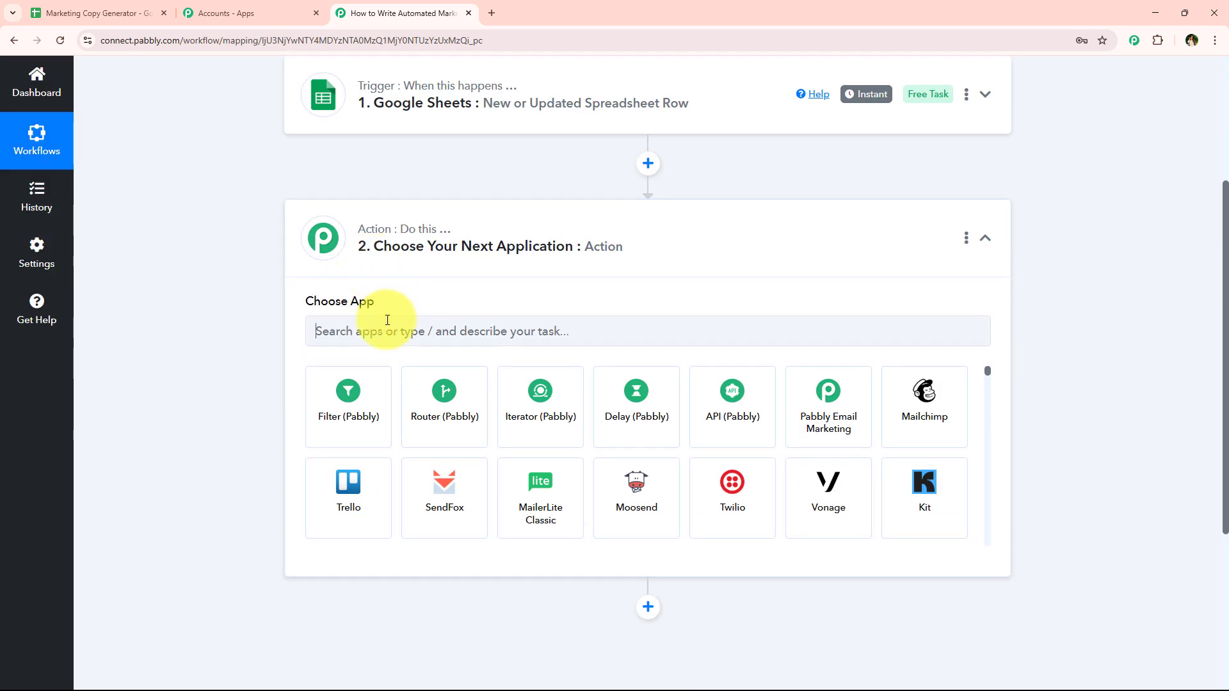
{"action": "left_click", "coordinate": [388, 320]}
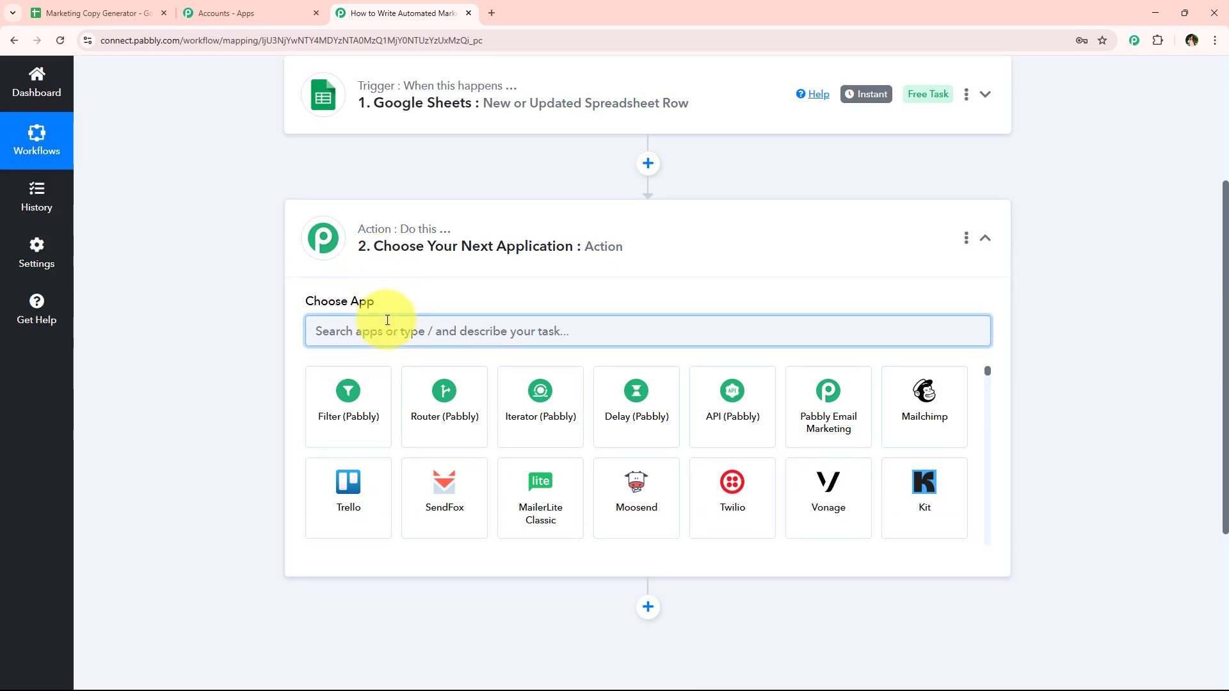
{"action": "type", "text": "Ope"}
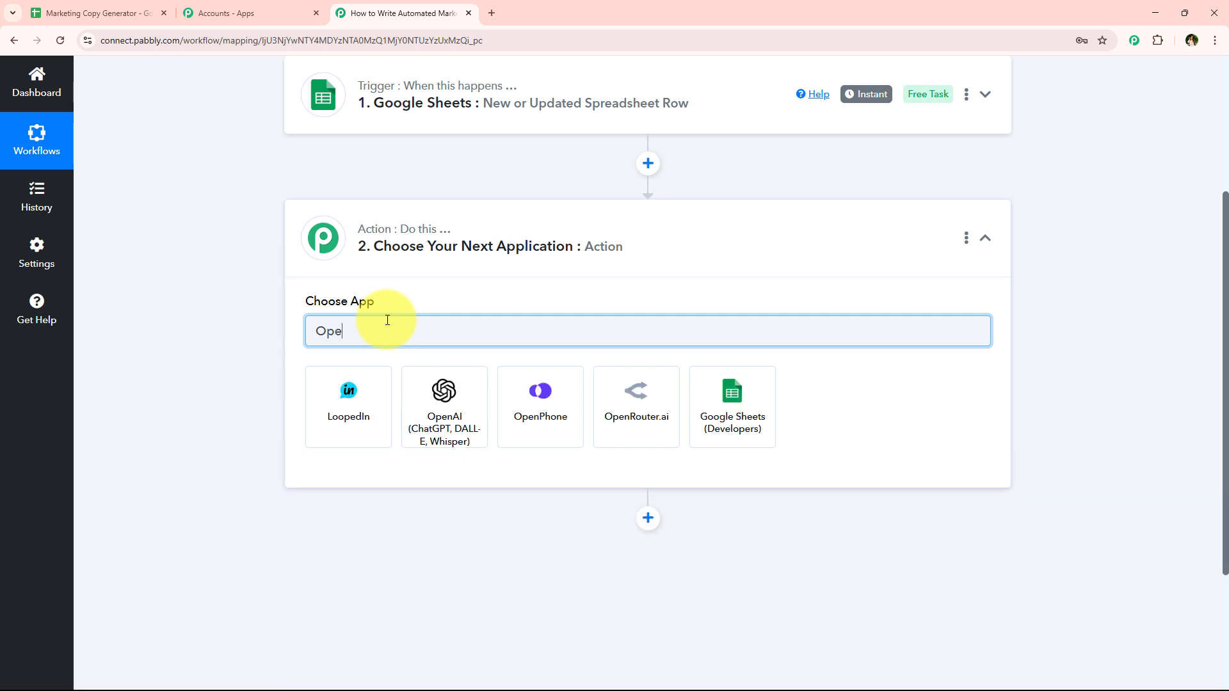
{"action": "type", "text": "nAi"}
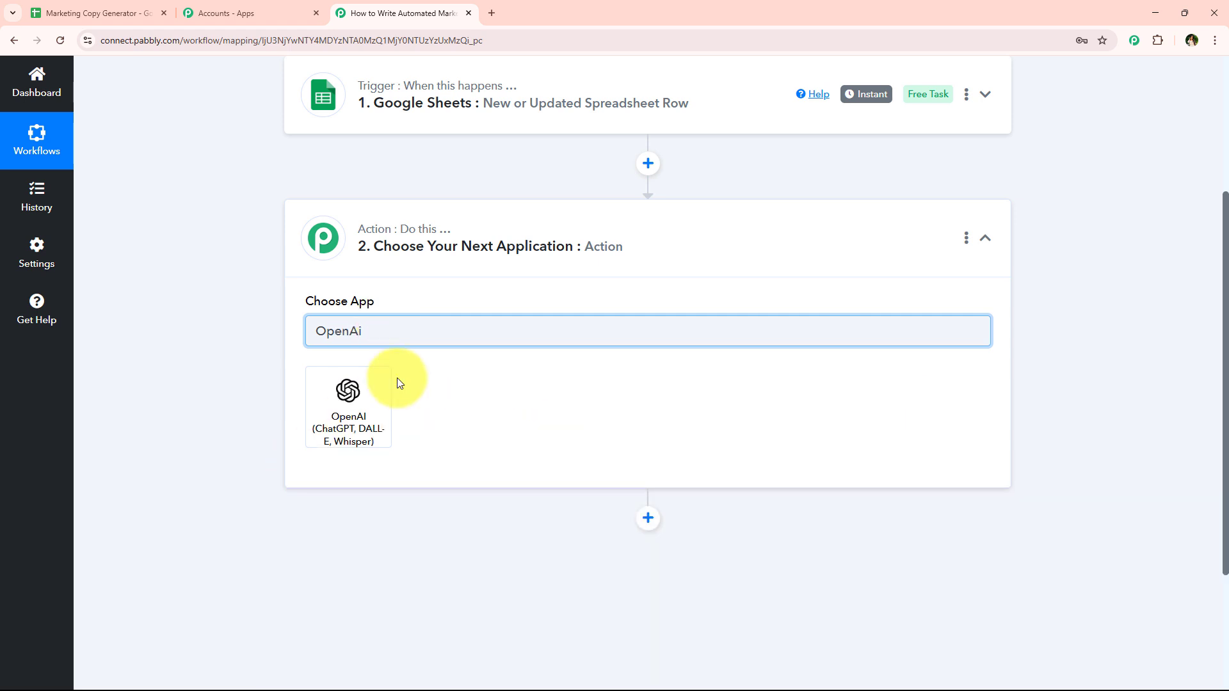
{"action": "left_click", "coordinate": [367, 388]}
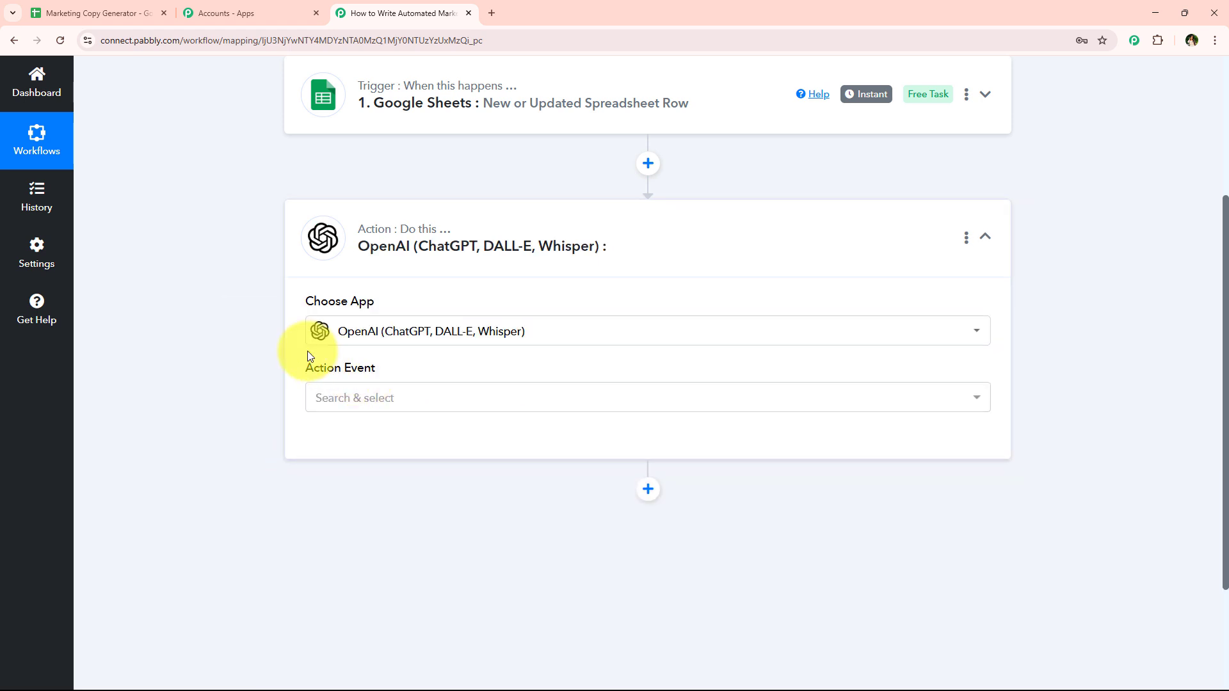
Step: Set the OpenAI step's action event to ChatGPT
{"action": "left_click_drag", "start_coordinate": [305, 370], "coordinate": [391, 374]}
{"action": "left_click", "coordinate": [392, 397]}
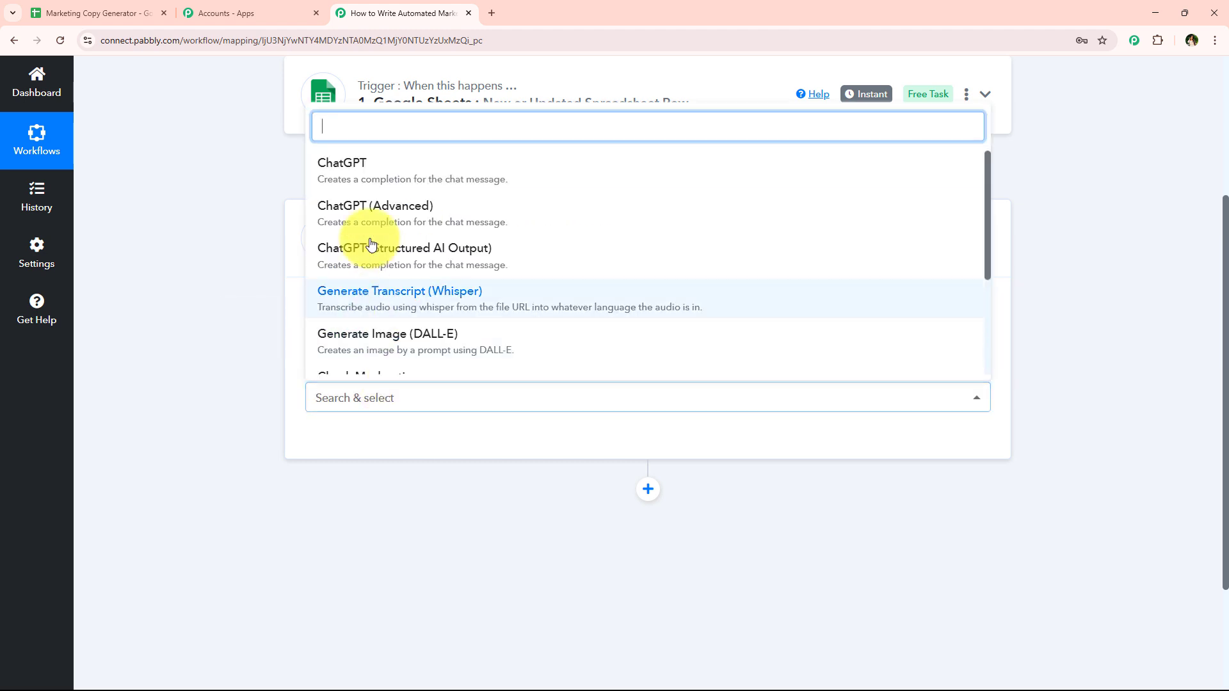
{"action": "left_click", "coordinate": [370, 171]}
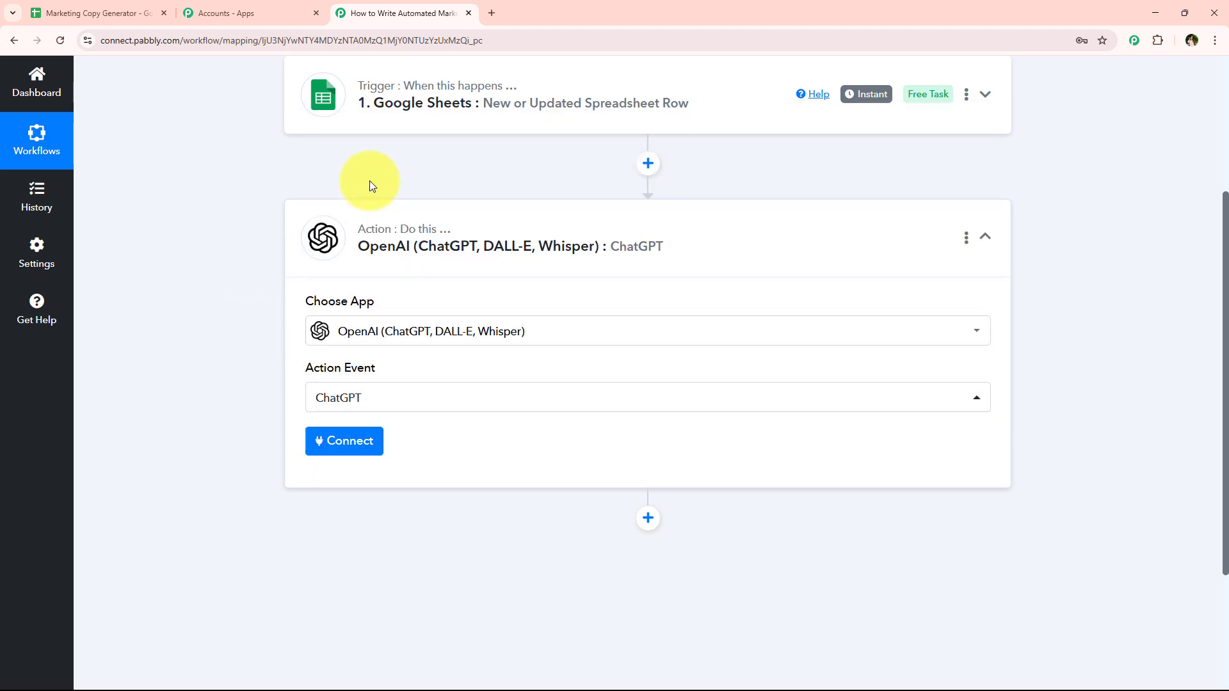
Step: Start connecting an OpenAI account to the ChatGPT action and choose to add a new connection
{"action": "left_click", "coordinate": [365, 457]}
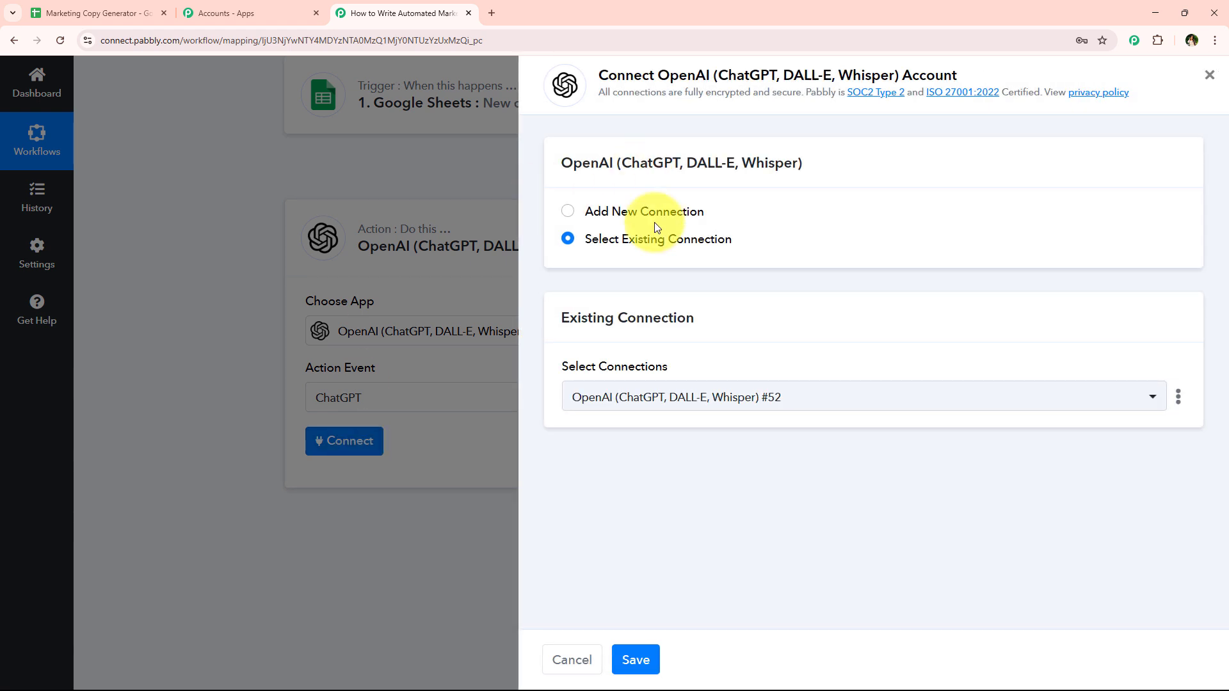
{"action": "left_click_drag", "start_coordinate": [674, 215], "coordinate": [705, 215]}
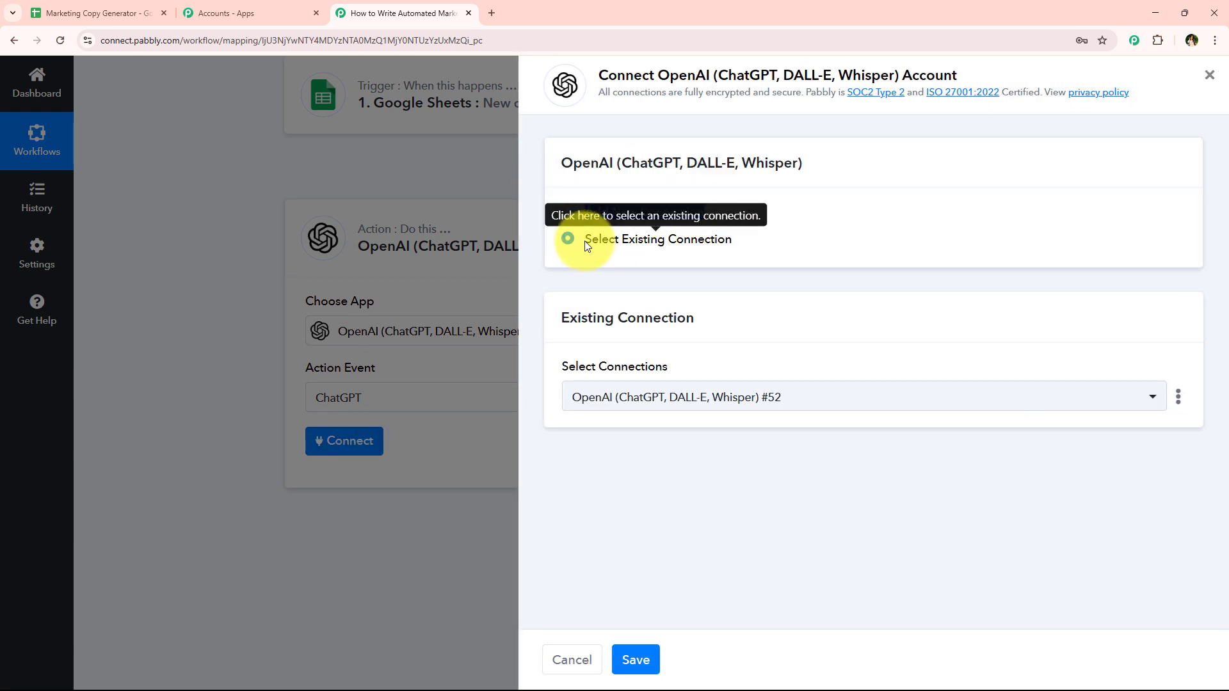
{"action": "left_click", "coordinate": [731, 245]}
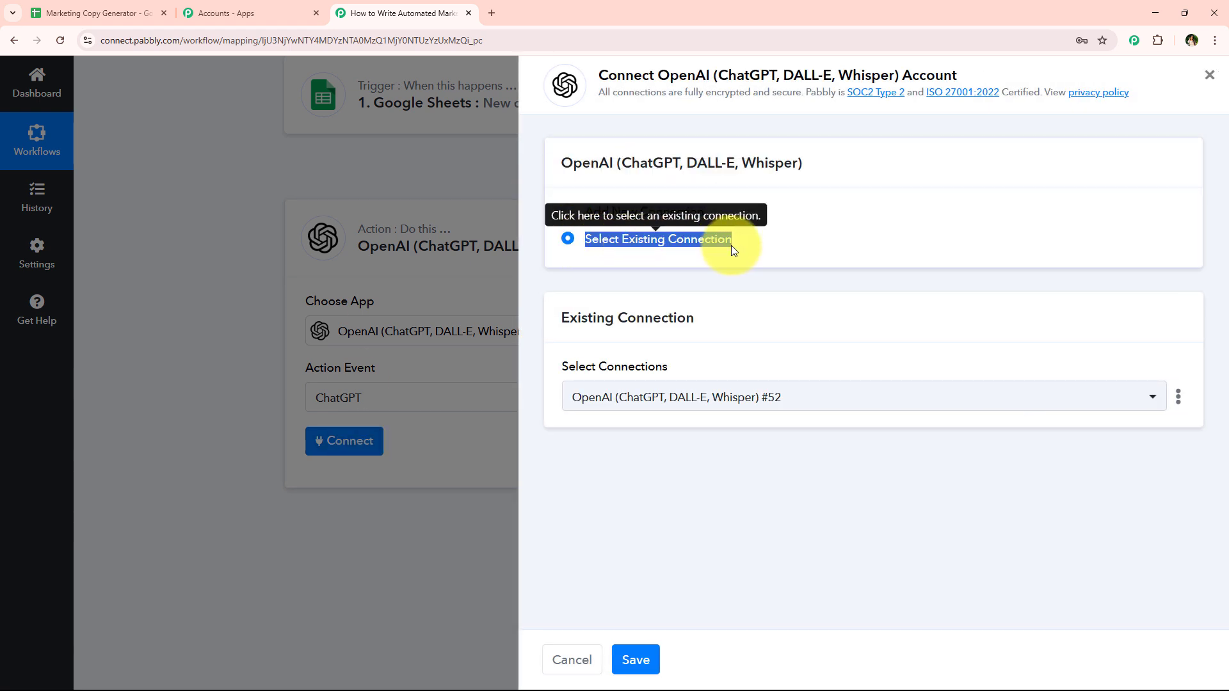
{"action": "left_click", "coordinate": [731, 245]}
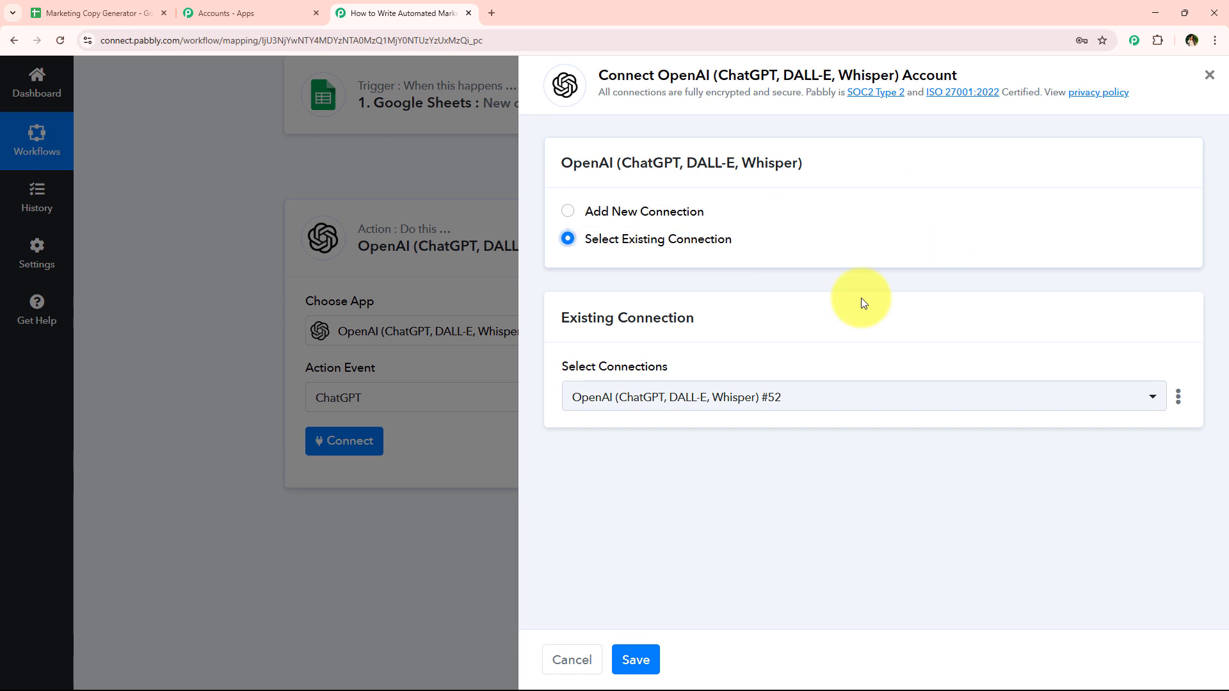
{"action": "double_click", "coordinate": [686, 78]}
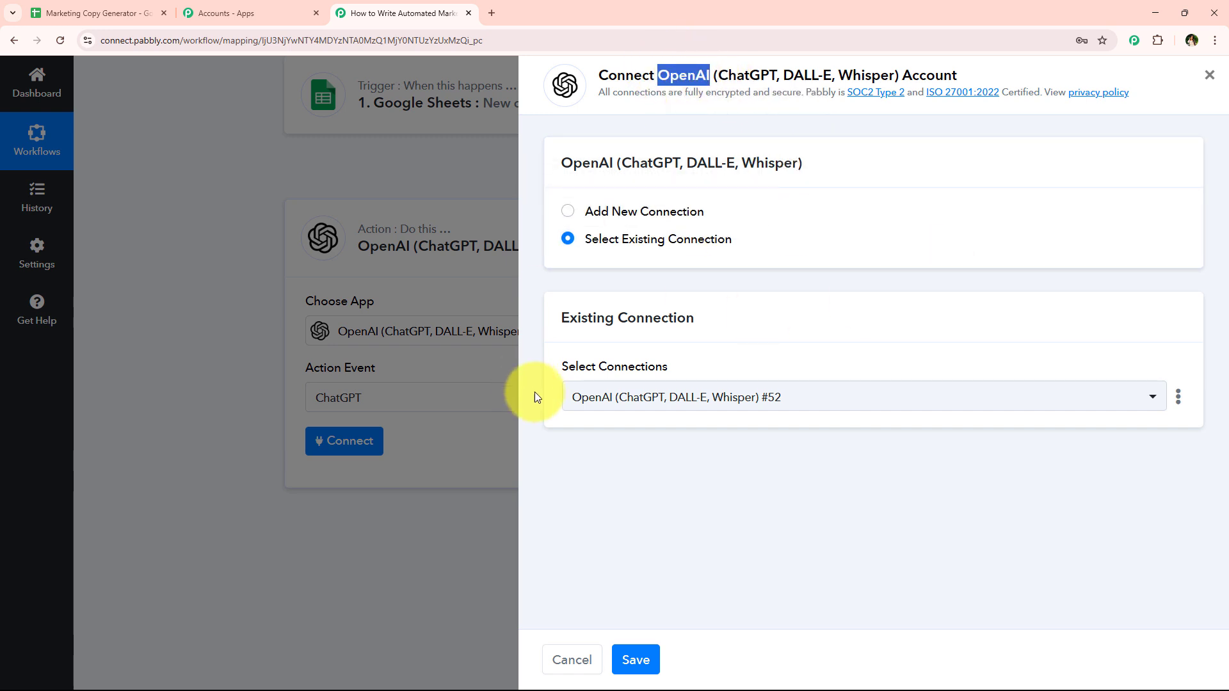
{"action": "left_click", "coordinate": [604, 246]}
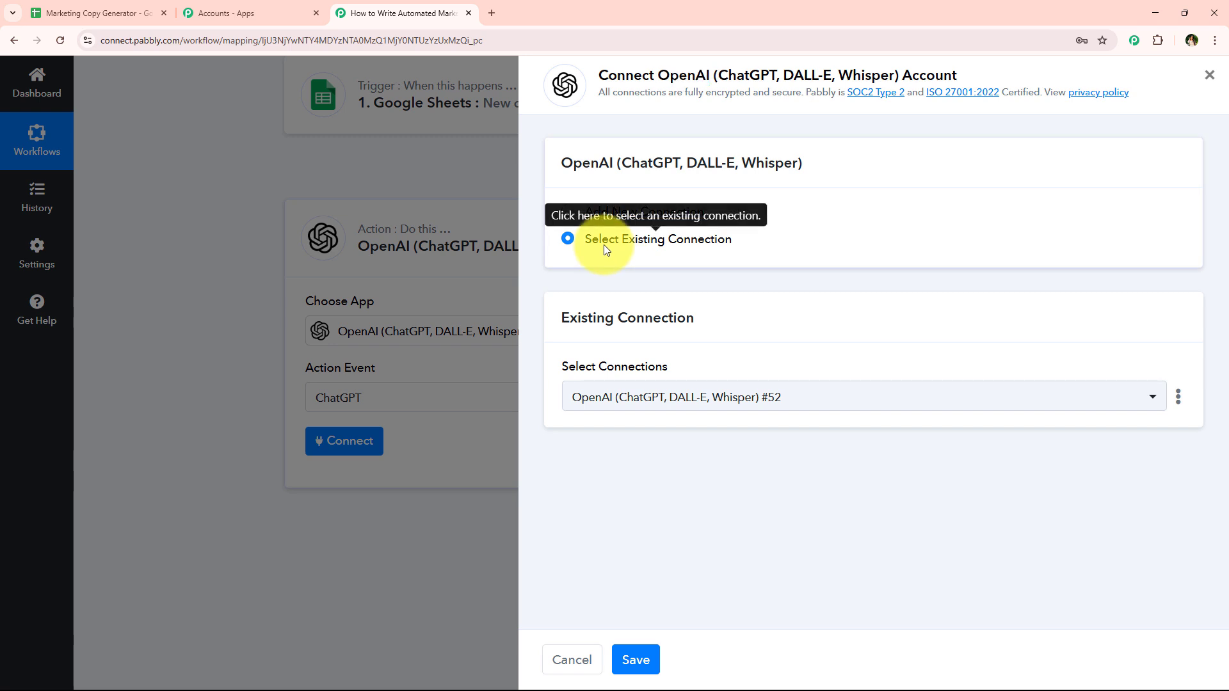
{"action": "left_click", "coordinate": [605, 244]}
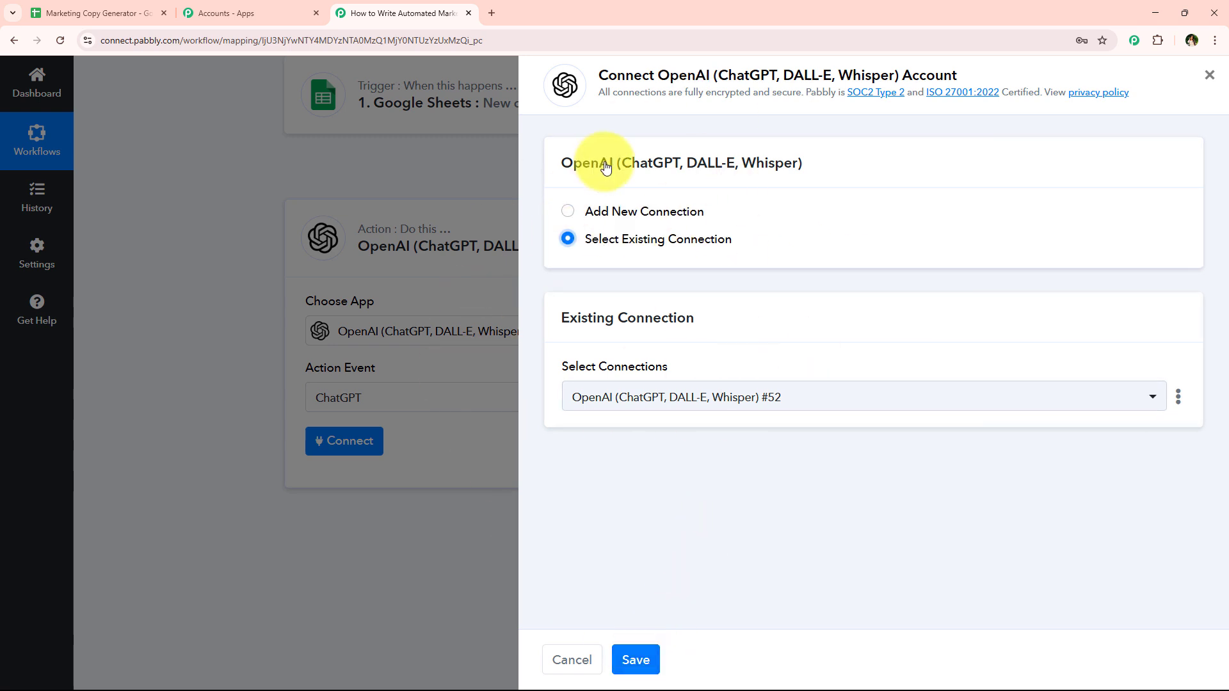
{"action": "left_click", "coordinate": [614, 211]}
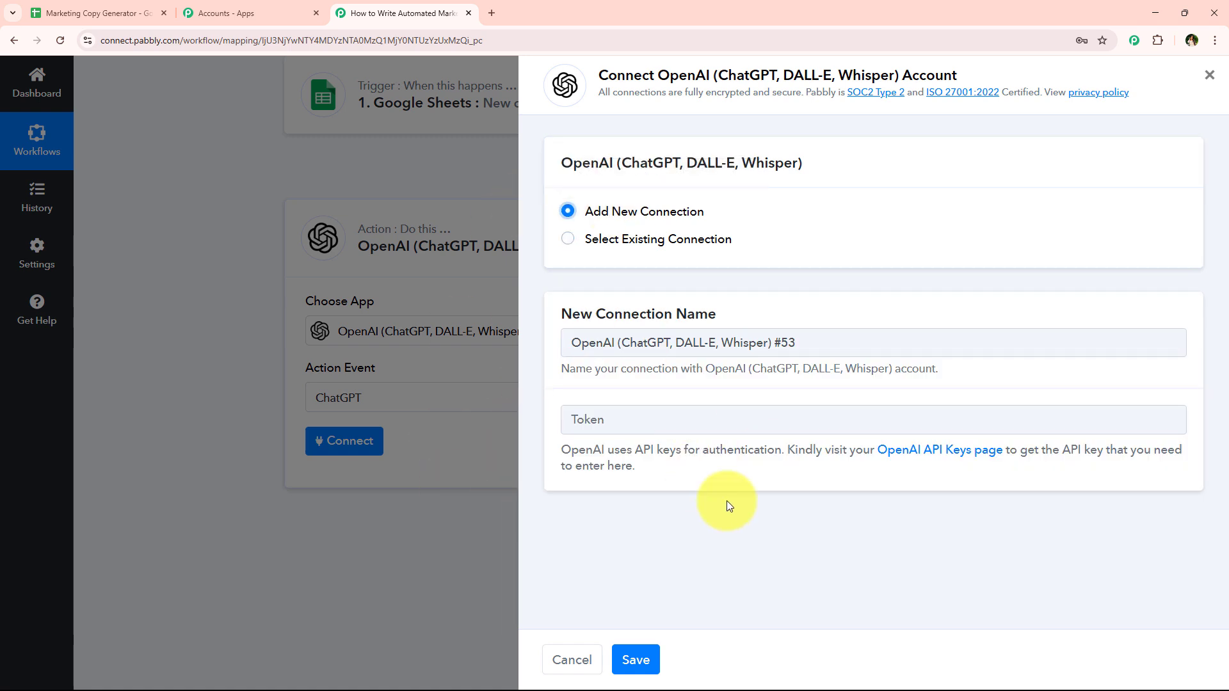
Step: Review the instructions for the new connection's token and open the linked OpenAI API keys page
{"action": "left_click", "coordinate": [614, 411]}
{"action": "left_click", "coordinate": [552, 528]}
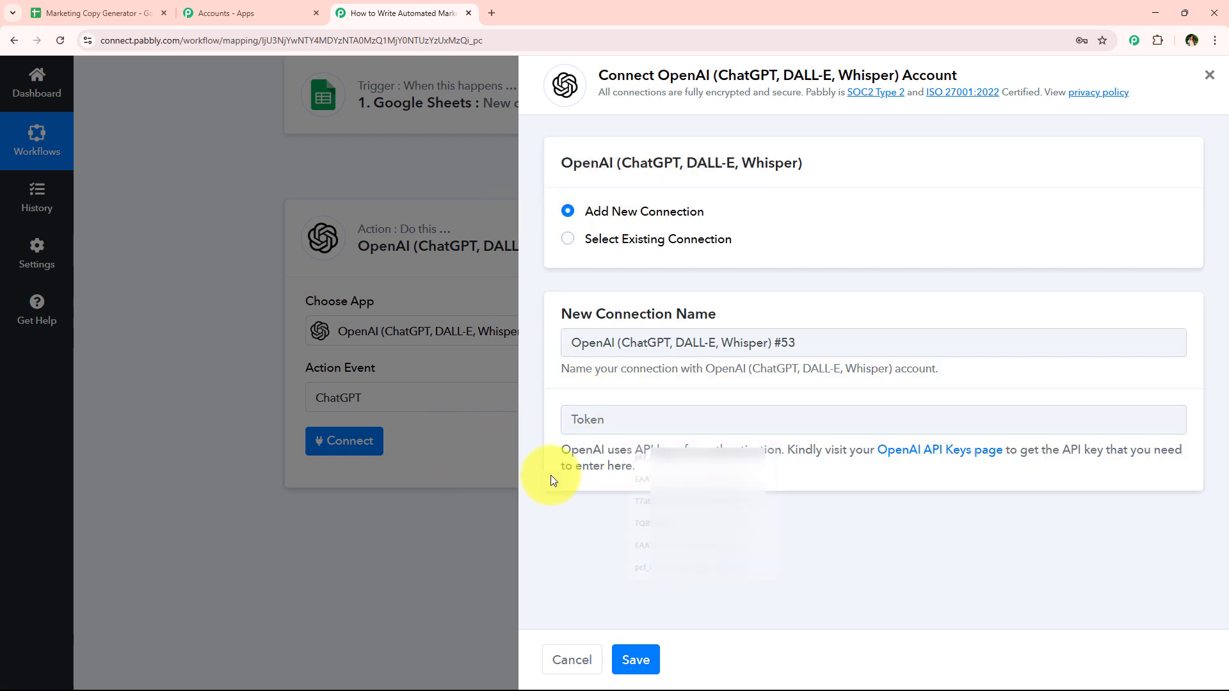
{"action": "left_click_drag", "start_coordinate": [558, 451], "coordinate": [570, 452]}
{"action": "left_click_drag", "start_coordinate": [656, 480], "coordinate": [826, 462]}
{"action": "left_click", "coordinate": [831, 464]}
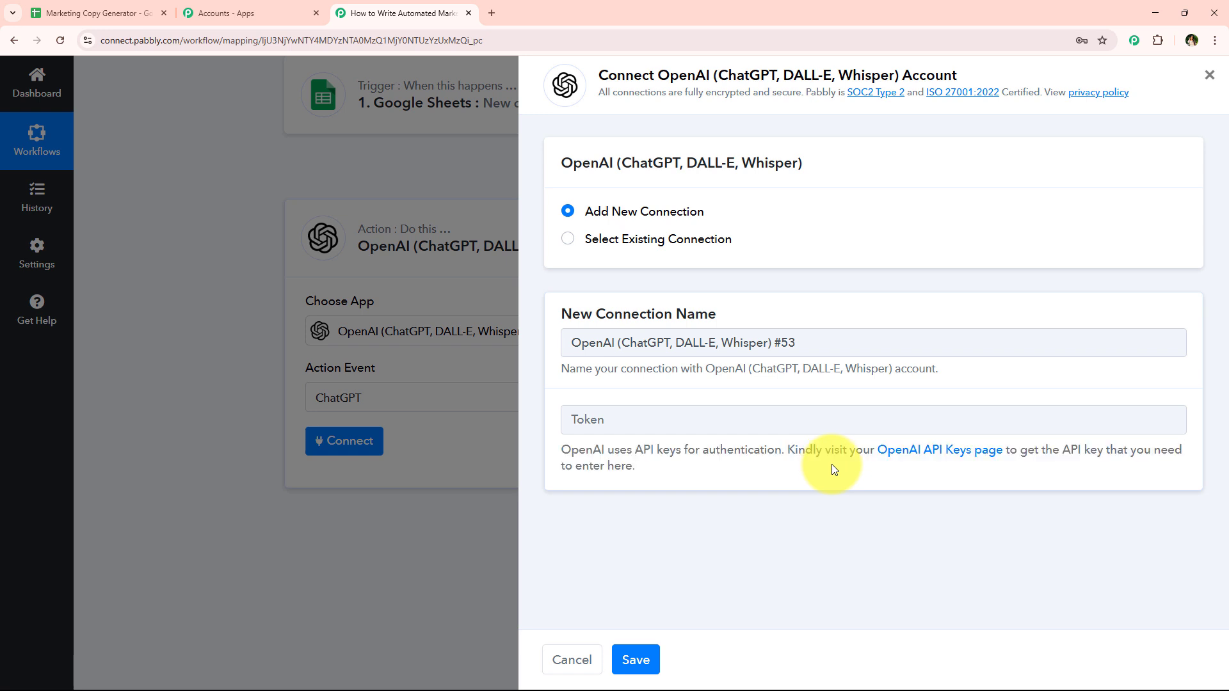
{"action": "left_click_drag", "start_coordinate": [786, 450], "coordinate": [1112, 466]}
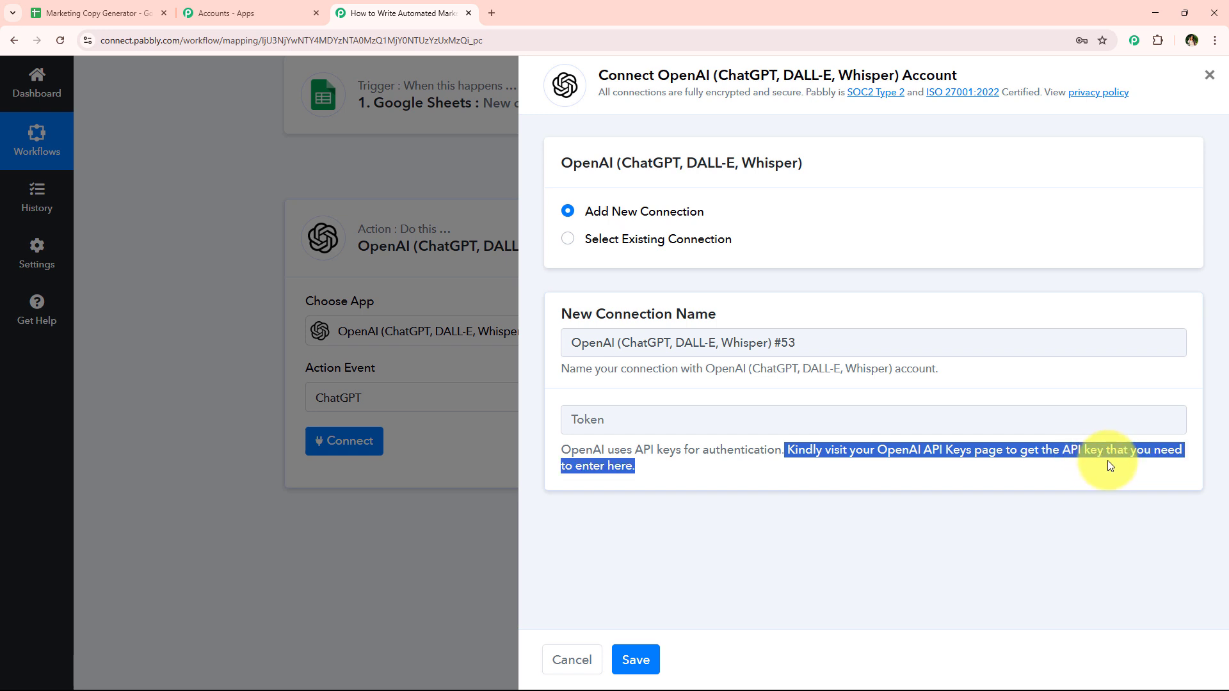
{"action": "left_click", "coordinate": [929, 540]}
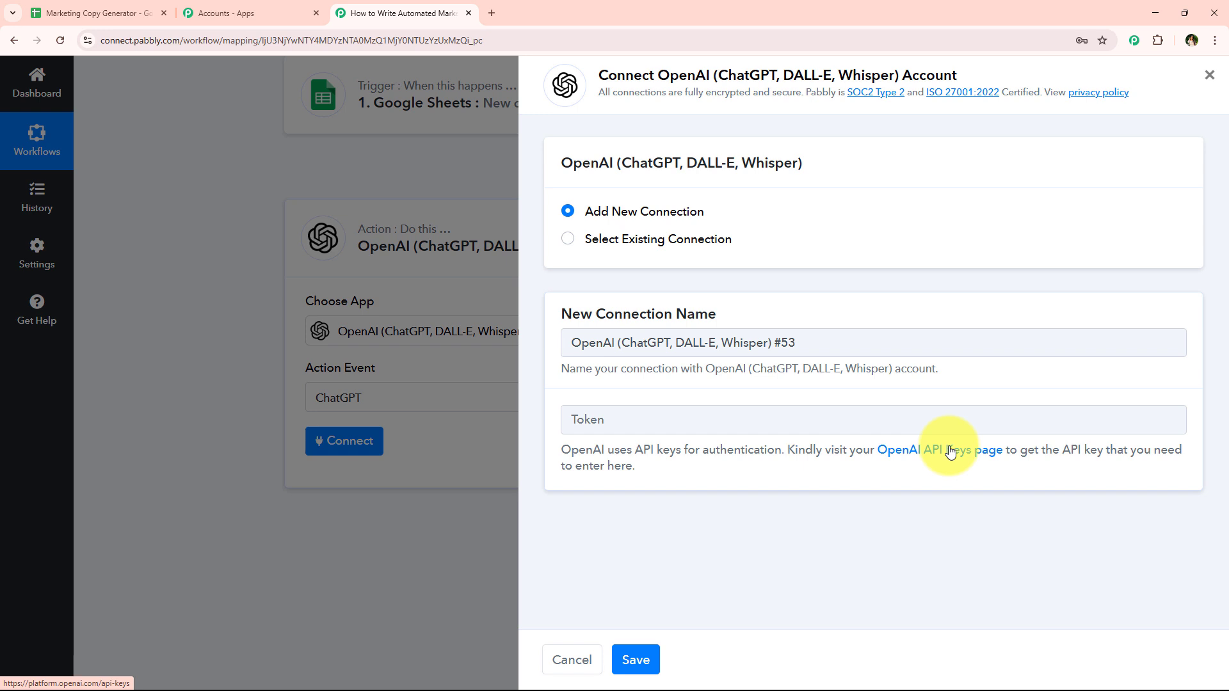
{"action": "left_click", "coordinate": [949, 450]}
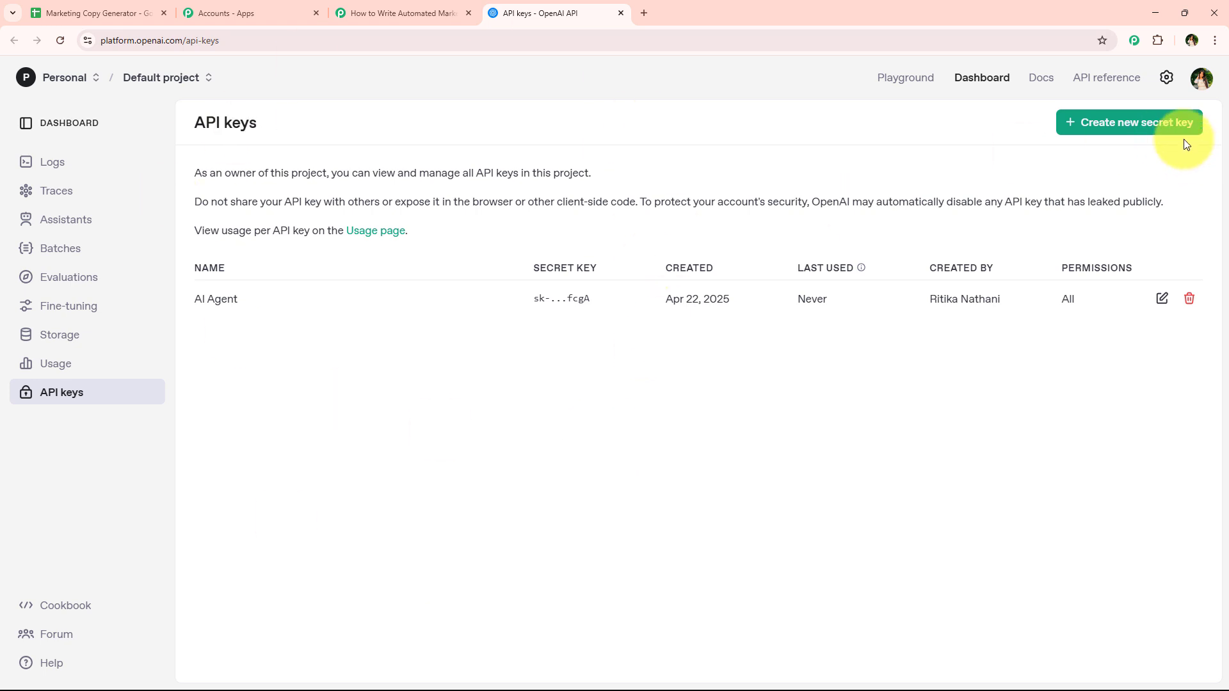
Step: Create a new OpenAI secret key named Marketing Copy and copy it
{"action": "left_click", "coordinate": [1168, 128]}
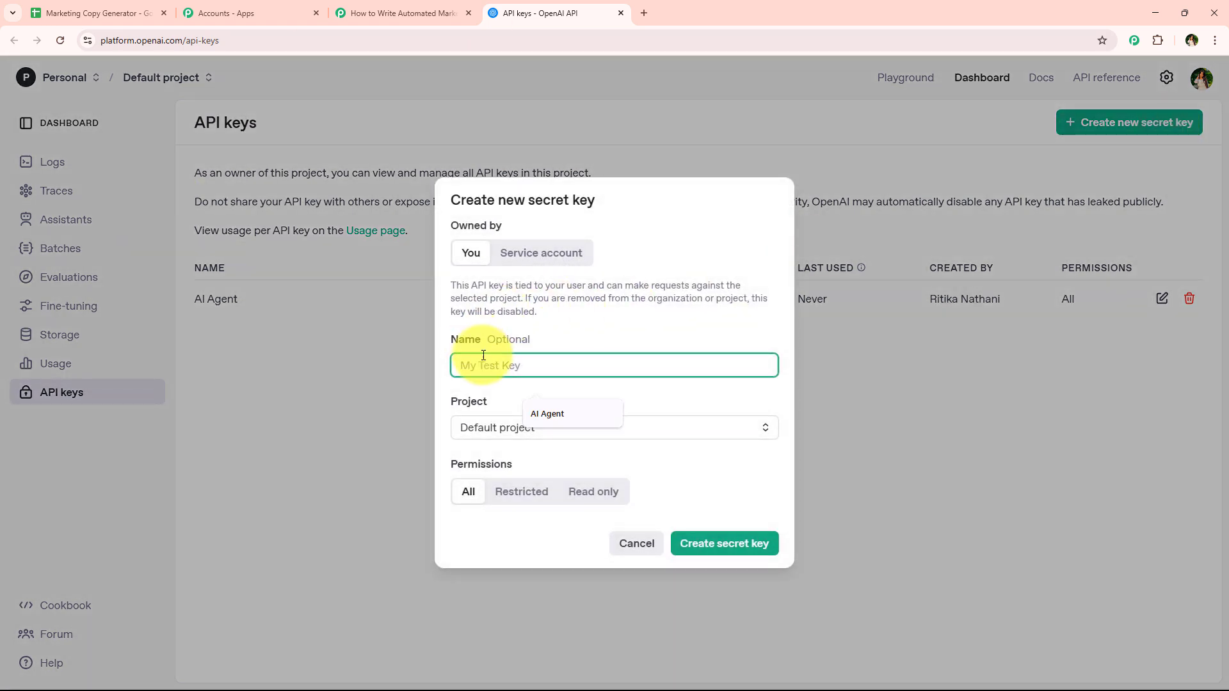
{"action": "left_click", "coordinate": [505, 366]}
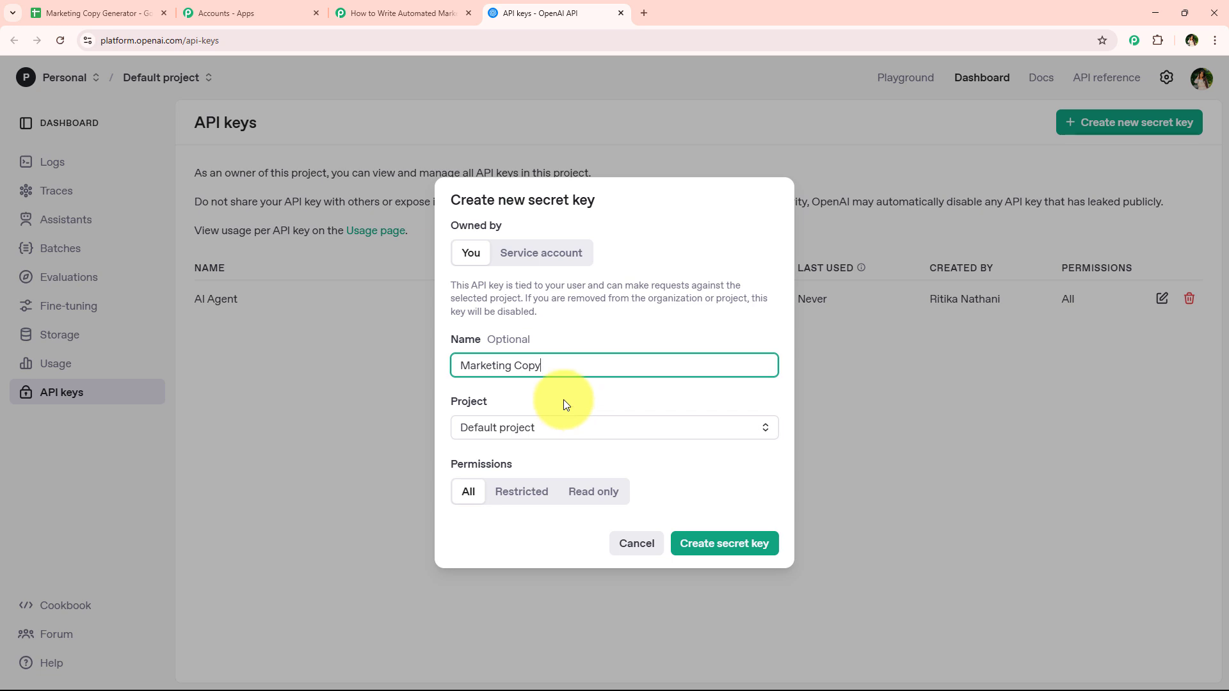
{"action": "left_click", "coordinate": [723, 552]}
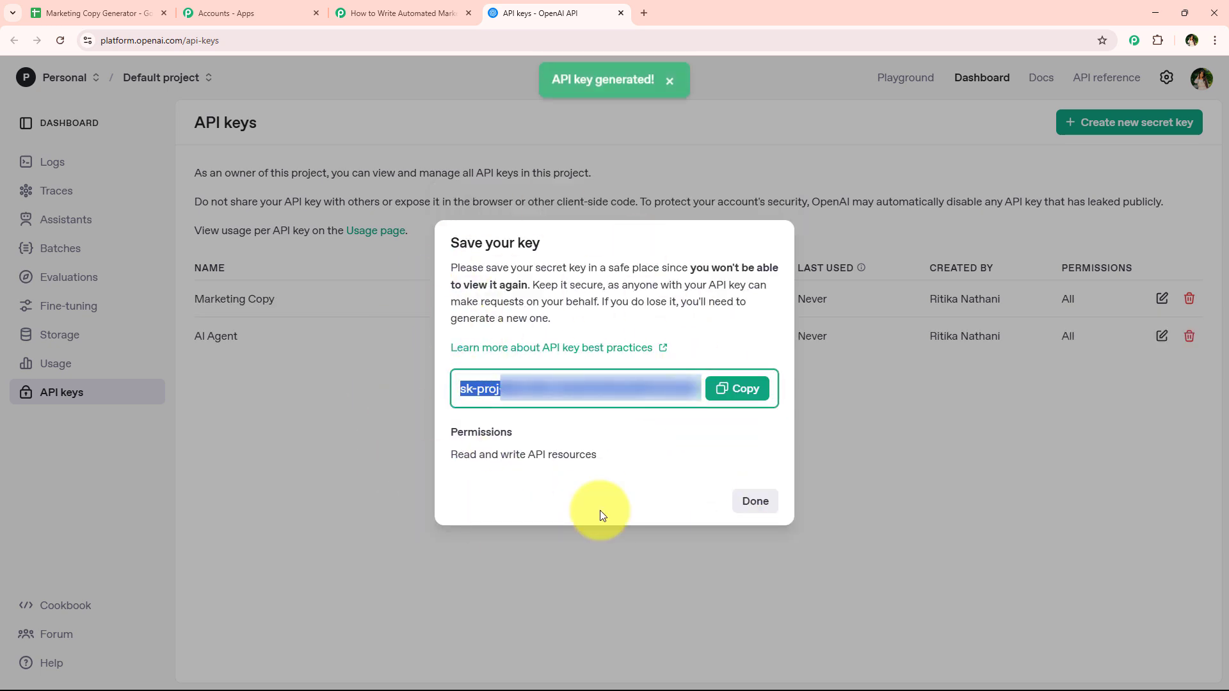
{"action": "left_click", "coordinate": [742, 387]}
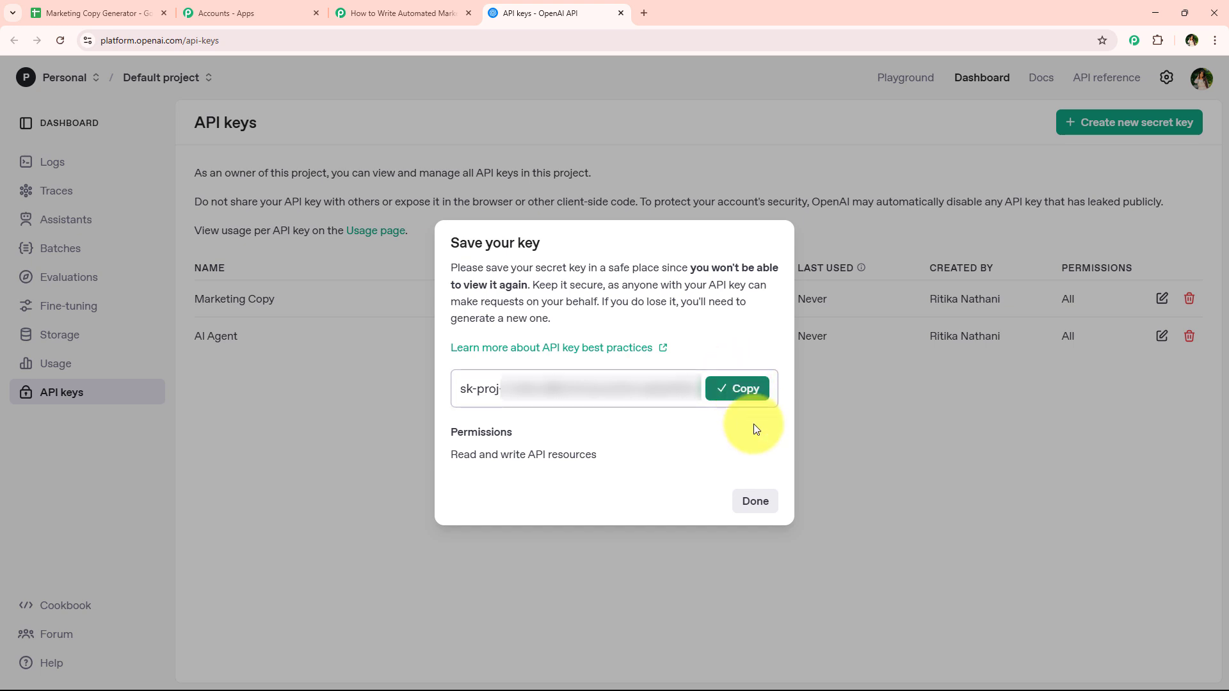
{"action": "left_click", "coordinate": [754, 500]}
Step: Return to the Pabbly Connect workflow, paste the OpenAI API key into the Token field and save the connection
{"action": "left_click", "coordinate": [366, 12]}
{"action": "left_click", "coordinate": [672, 424]}
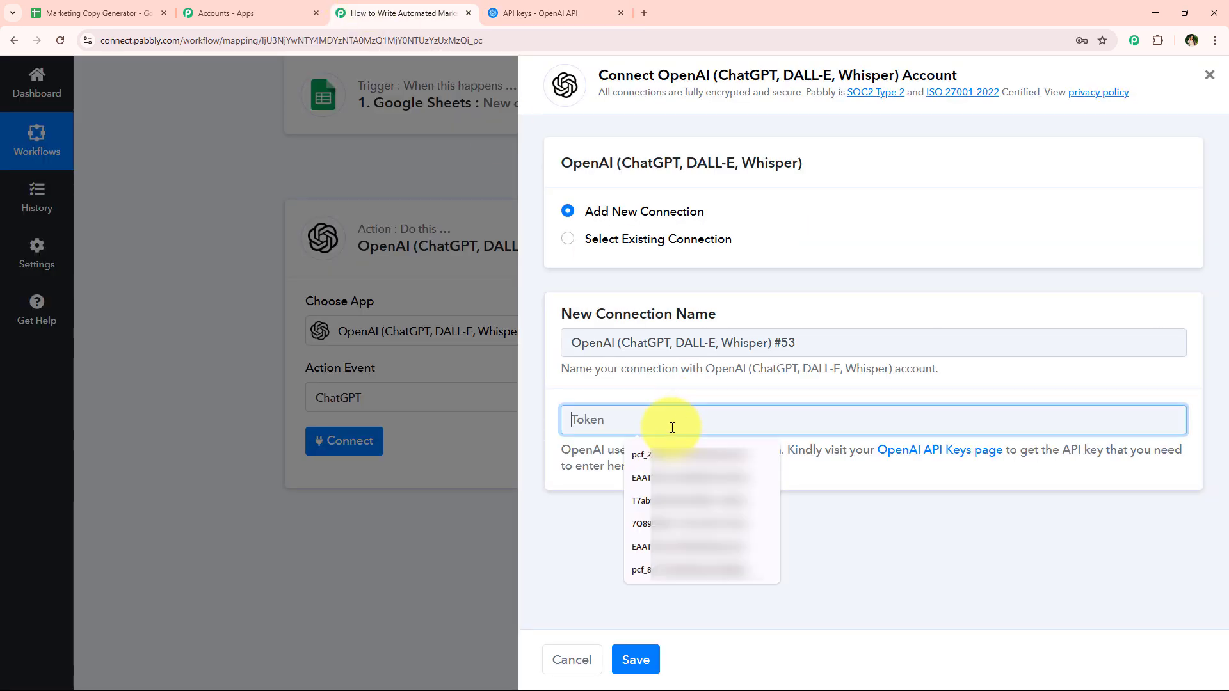
{"action": "key", "text": "ctrl+v"}
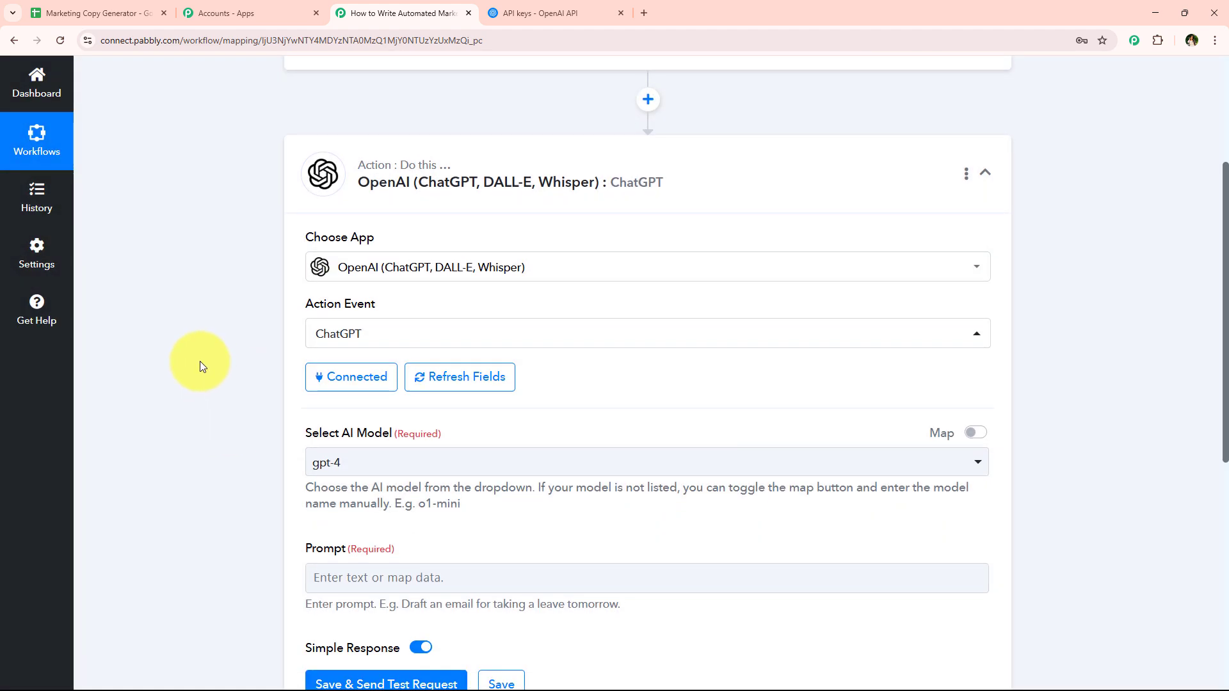
Step: Review the available AI models for the ChatGPT action and select gpt-4
{"action": "scroll", "coordinate": [200, 361], "scroll_direction": "down", "scroll_amount": 3}
{"action": "left_click", "coordinate": [430, 275]}
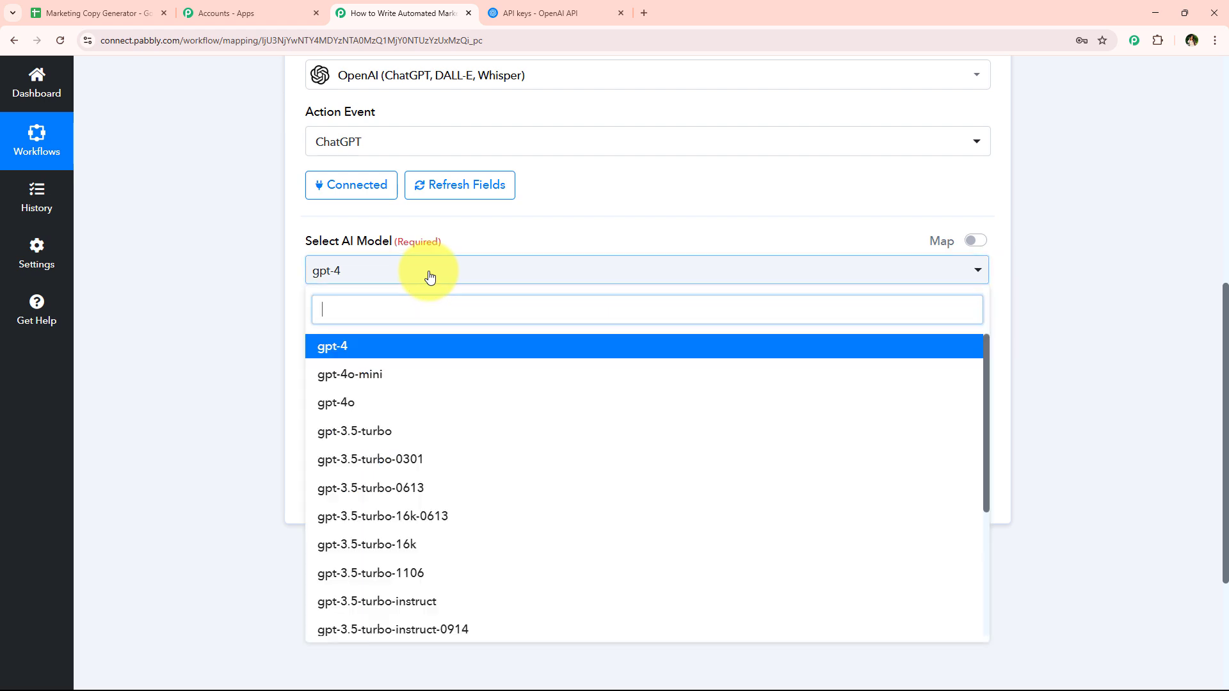
{"action": "scroll", "coordinate": [461, 516], "scroll_direction": "down", "scroll_amount": 4}
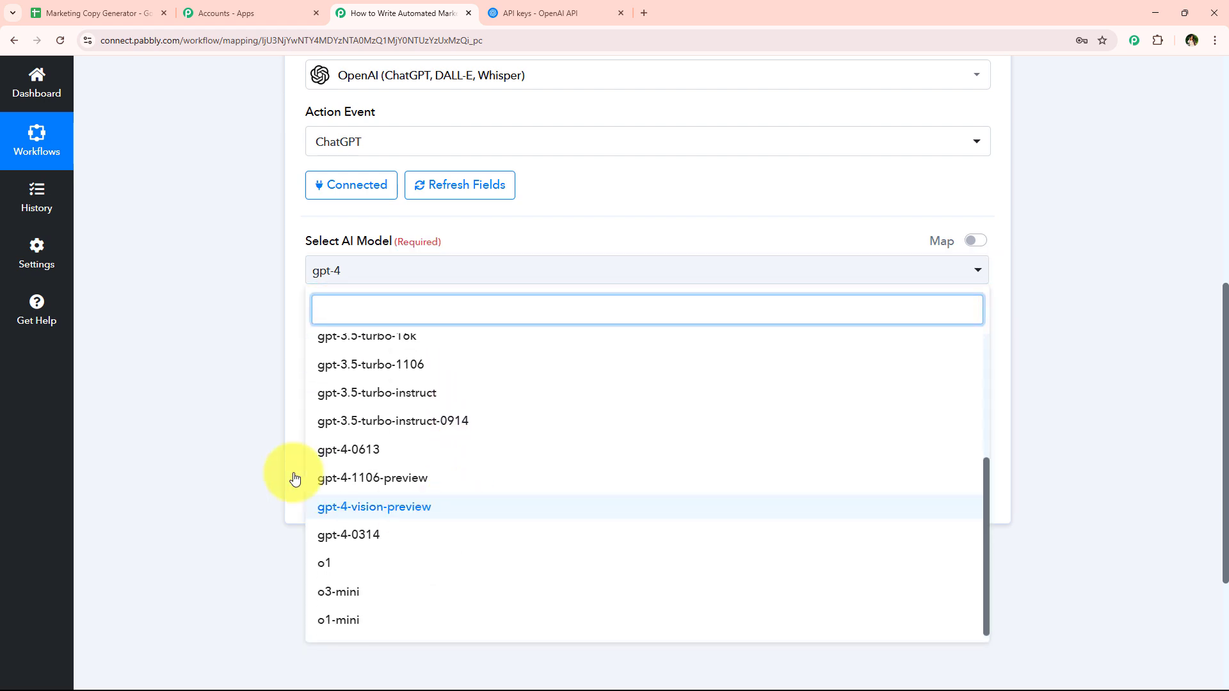
{"action": "scroll", "coordinate": [557, 508], "scroll_direction": "up", "scroll_amount": 4}
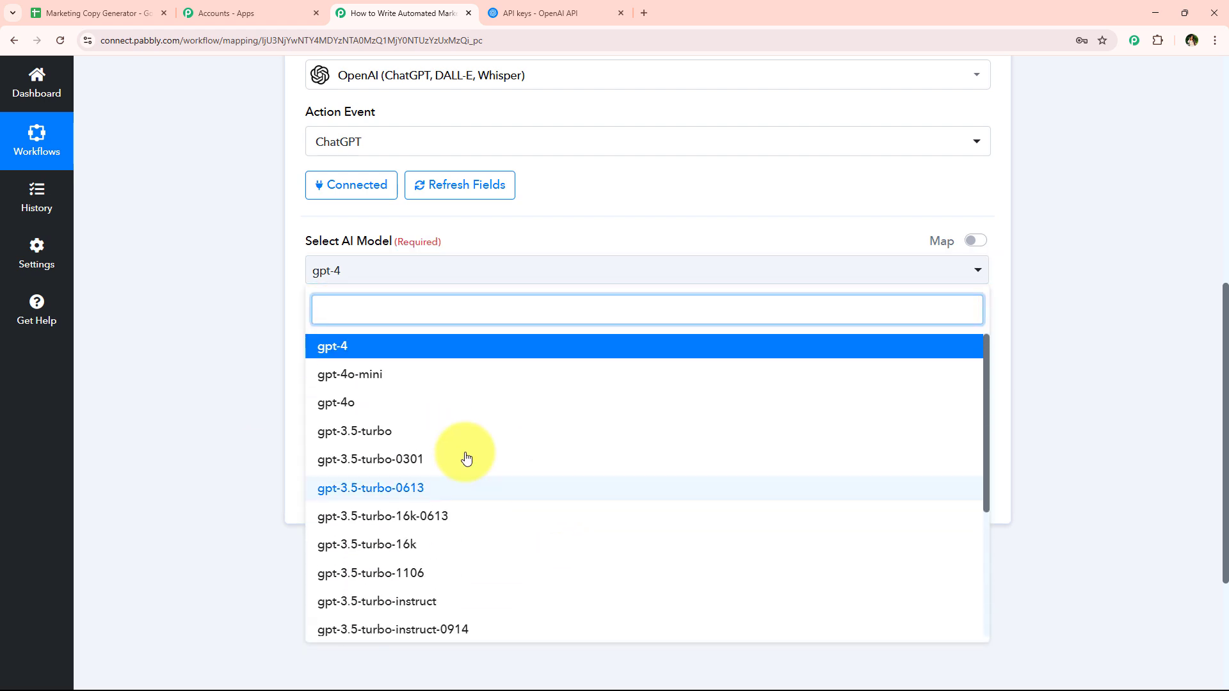
{"action": "left_click", "coordinate": [355, 356]}
{"action": "scroll", "coordinate": [187, 293], "scroll_direction": "down", "scroll_amount": 2}
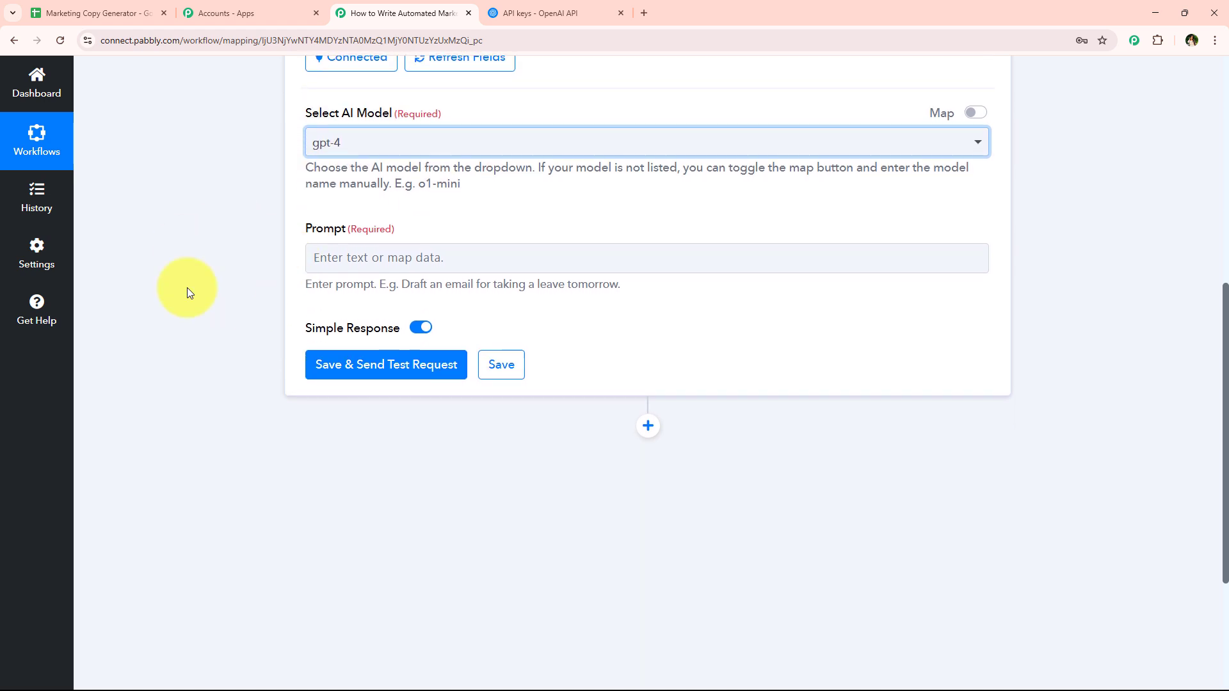
Step: Paste the prompt for an 80 to 150 word persuasive marketing copy, with empty Product Name, Features, Target Audience and Tone lines
{"action": "left_click", "coordinate": [461, 265]}
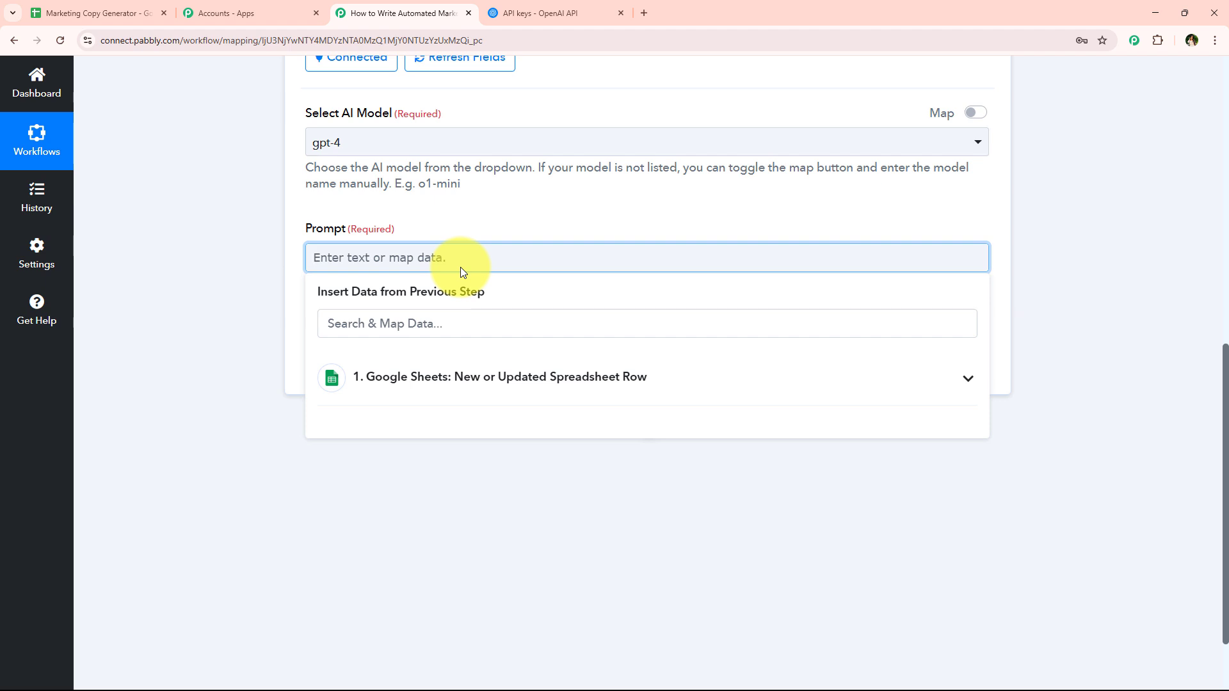
{"action": "key", "text": "ctrl+v"}
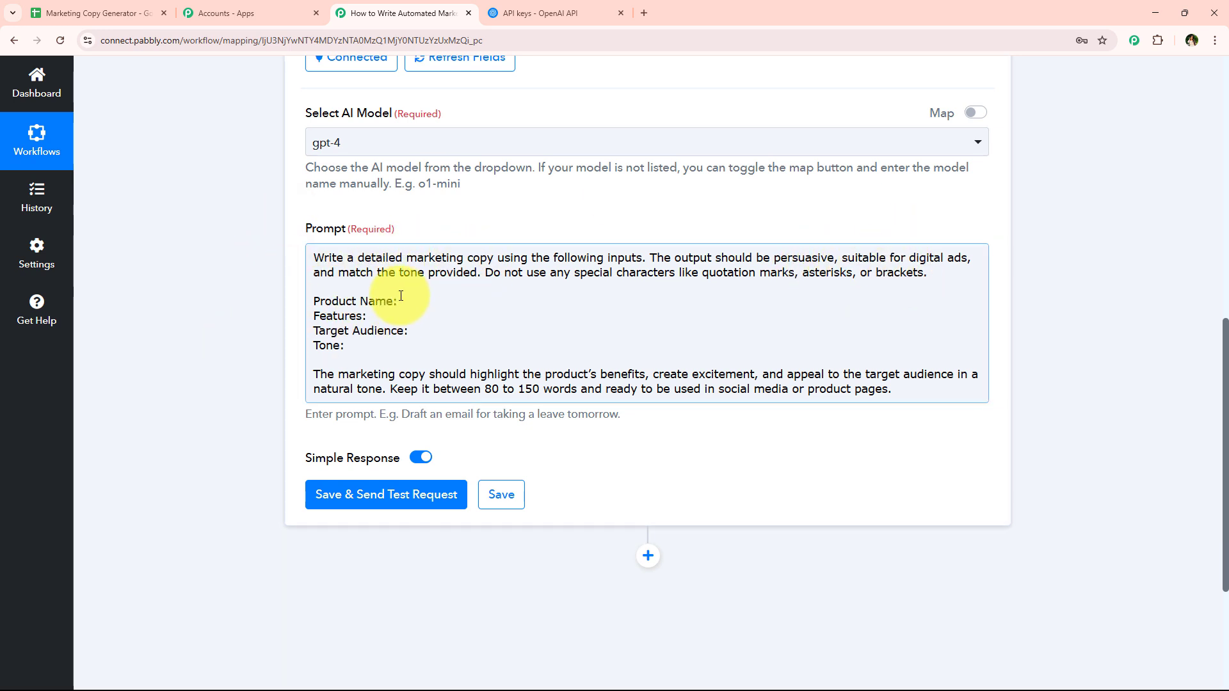
{"action": "left_click", "coordinate": [384, 317]}
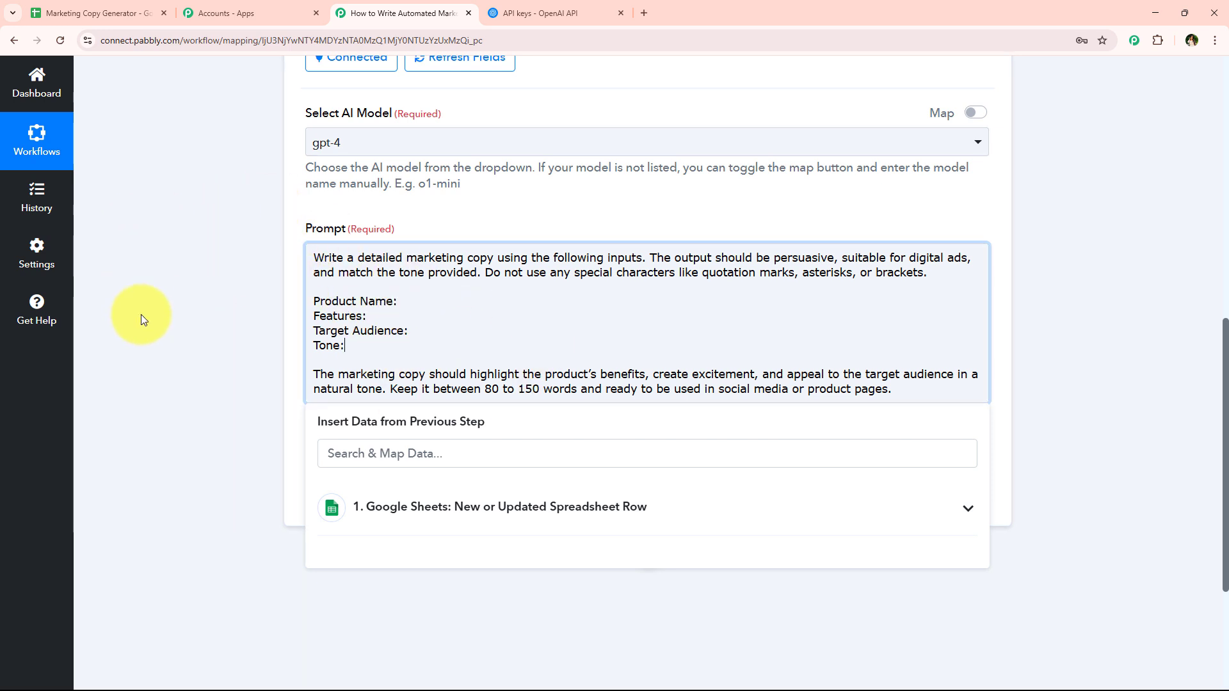
{"action": "scroll", "coordinate": [141, 314], "scroll_direction": "down", "scroll_amount": 1}
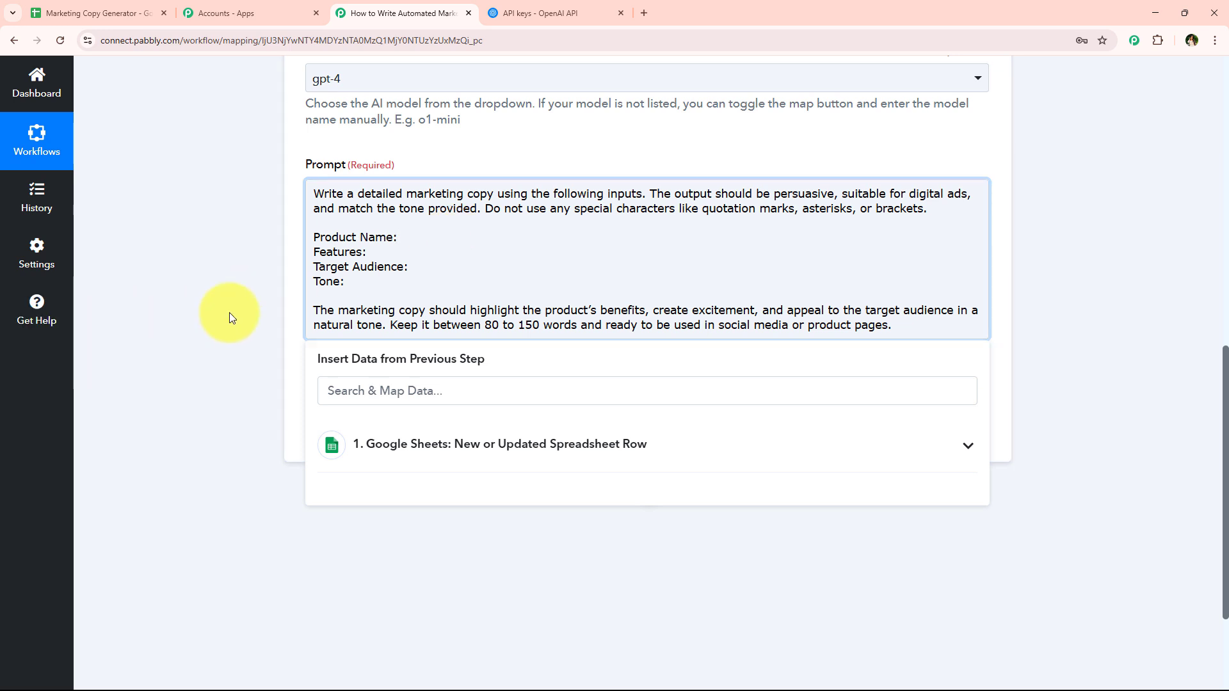
{"action": "scroll", "coordinate": [230, 310], "scroll_direction": "down", "scroll_amount": 1}
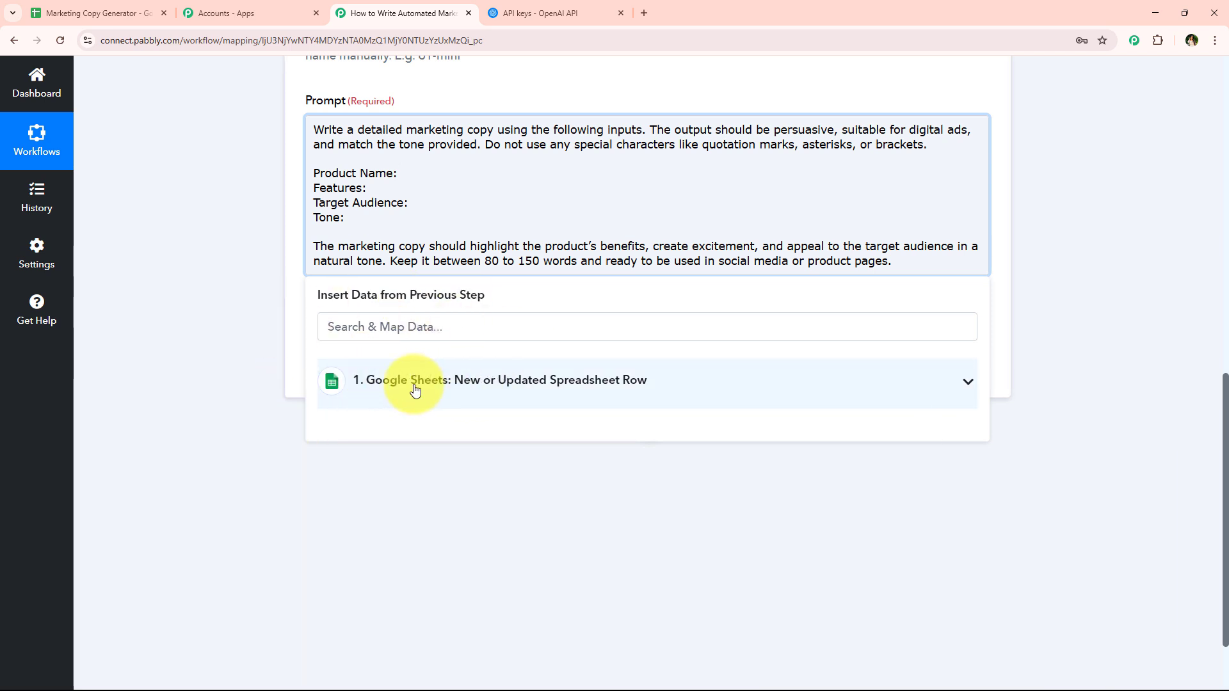
Step: Map the Google Sheets Product Name value after the Product Name label in the prompt
{"action": "left_click", "coordinate": [543, 387]}
{"action": "scroll", "coordinate": [451, 573], "scroll_direction": "down", "scroll_amount": 2}
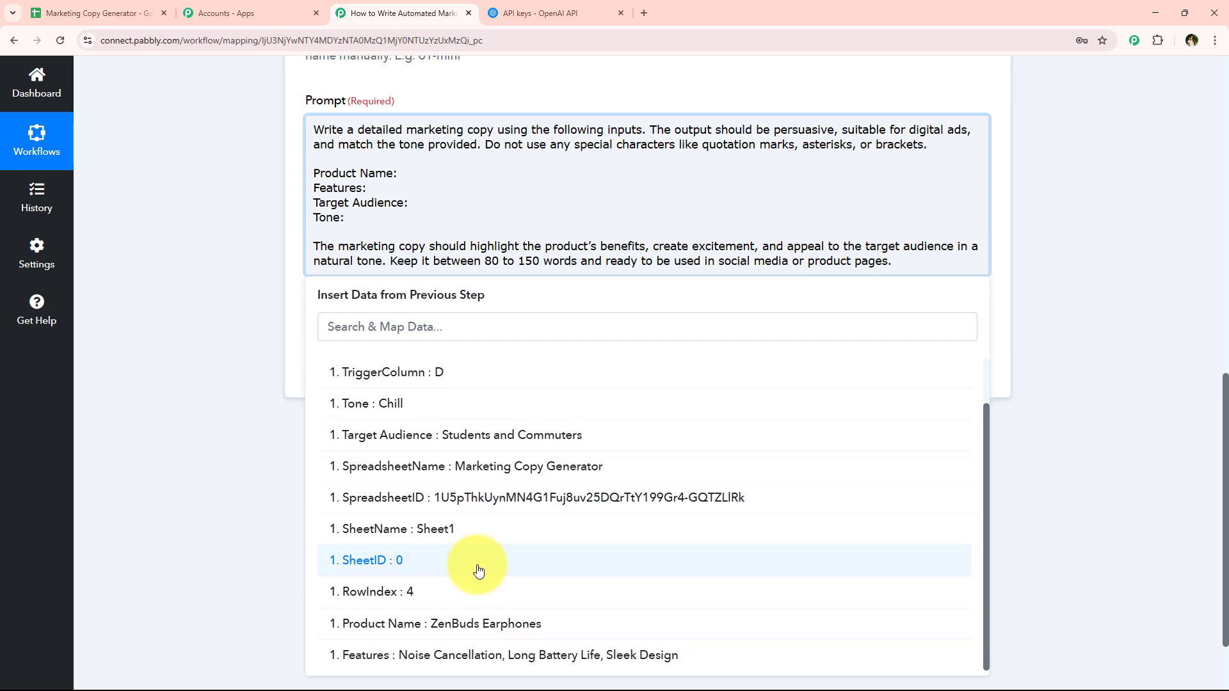
{"action": "left_click", "coordinate": [425, 180]}
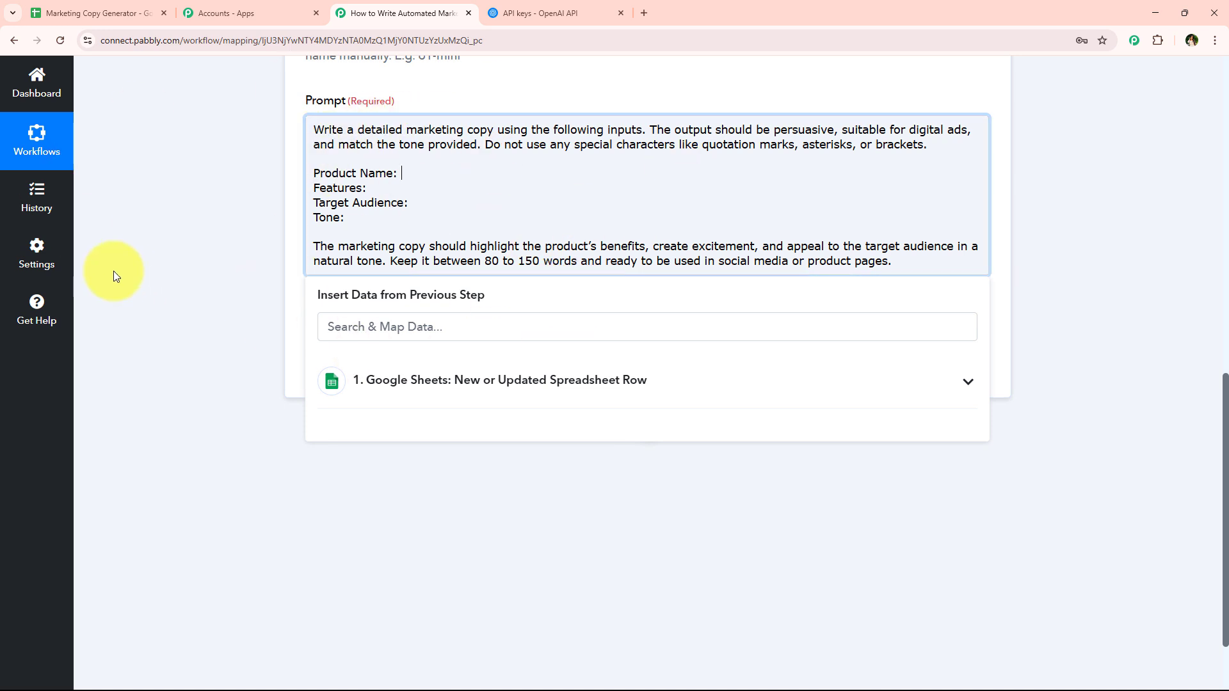
{"action": "left_click", "coordinate": [504, 334]}
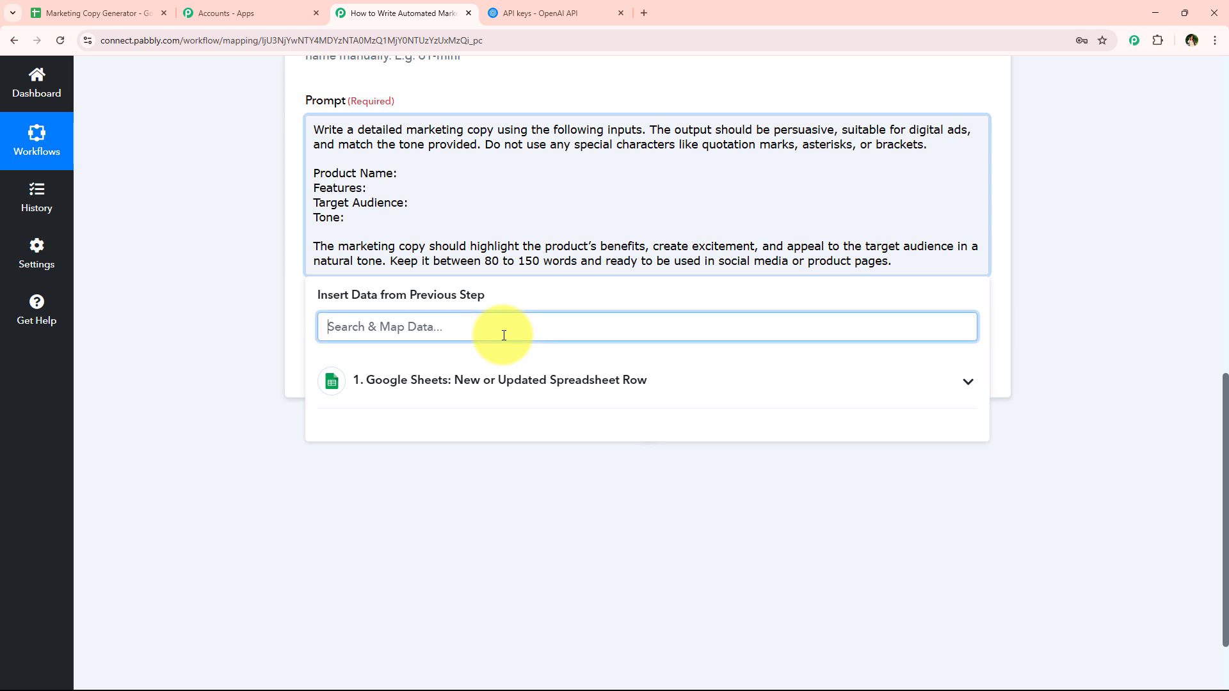
{"action": "type", "text": "pr"}
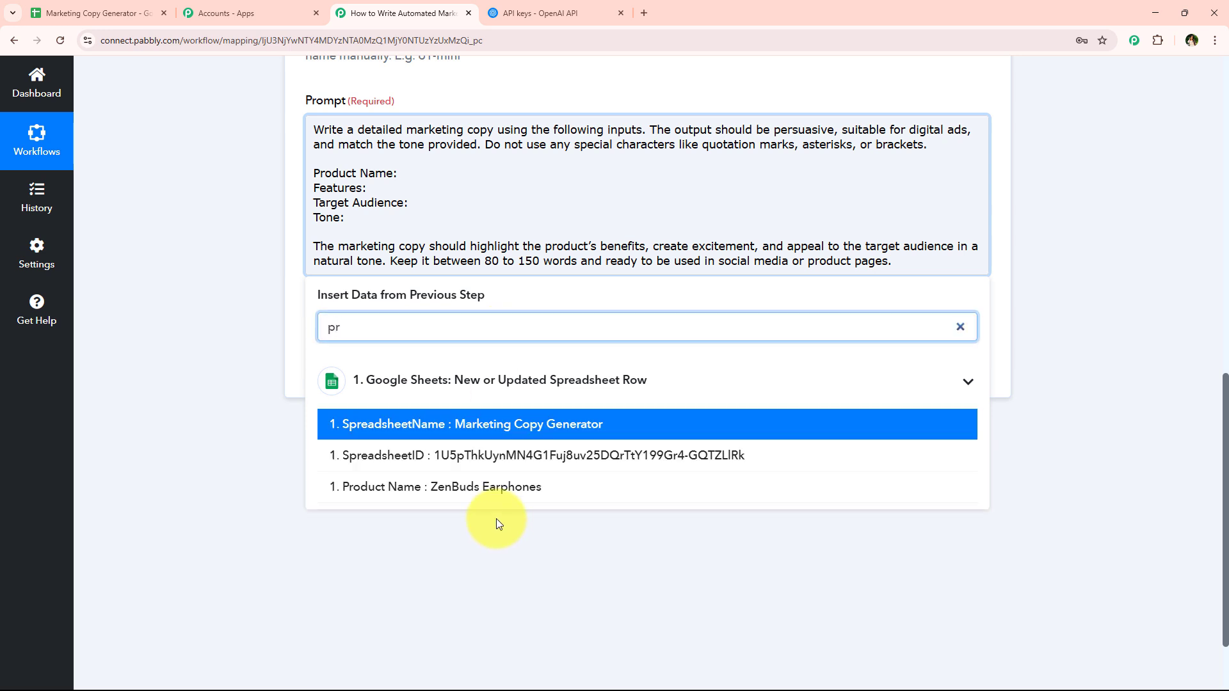
{"action": "left_click", "coordinate": [492, 490]}
Step: Map the Google Sheets Features value after the Features label in the prompt
{"action": "left_click", "coordinate": [449, 202]}
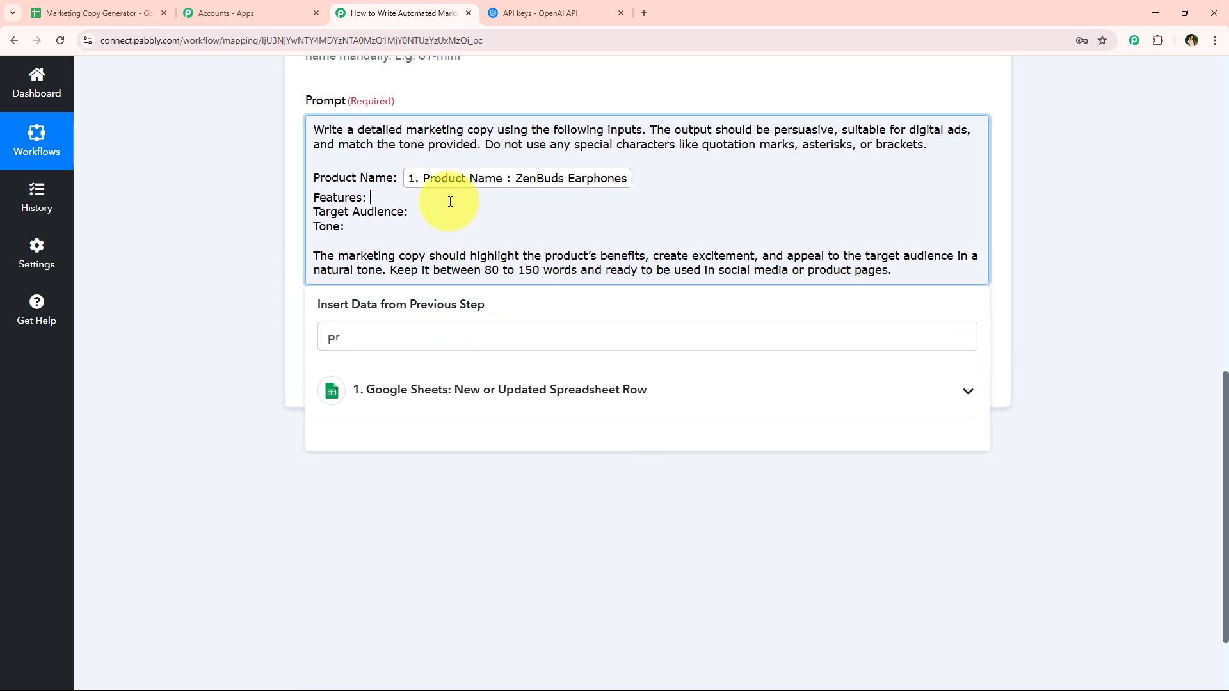
{"action": "double_click", "coordinate": [359, 343]}
{"action": "type", "text": "fe"}
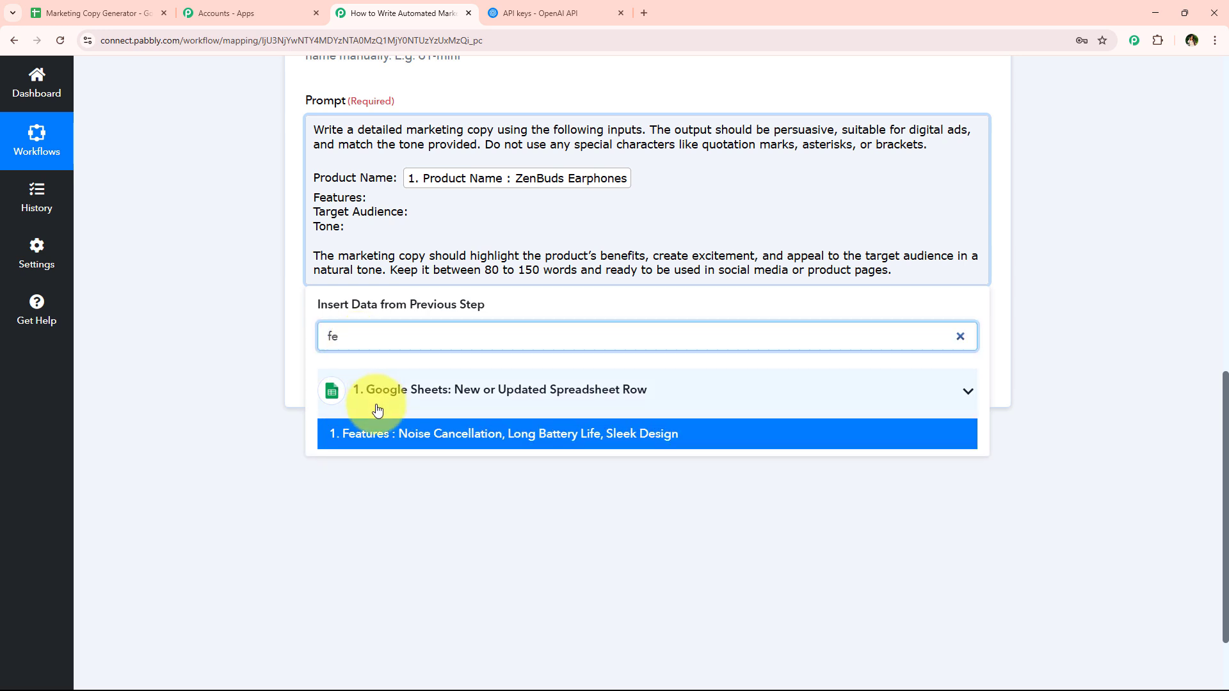
{"action": "left_click", "coordinate": [384, 428]}
Step: Map the Google Sheets Target Audience value after the Target Audience label in the prompt
{"action": "left_click", "coordinate": [431, 222]}
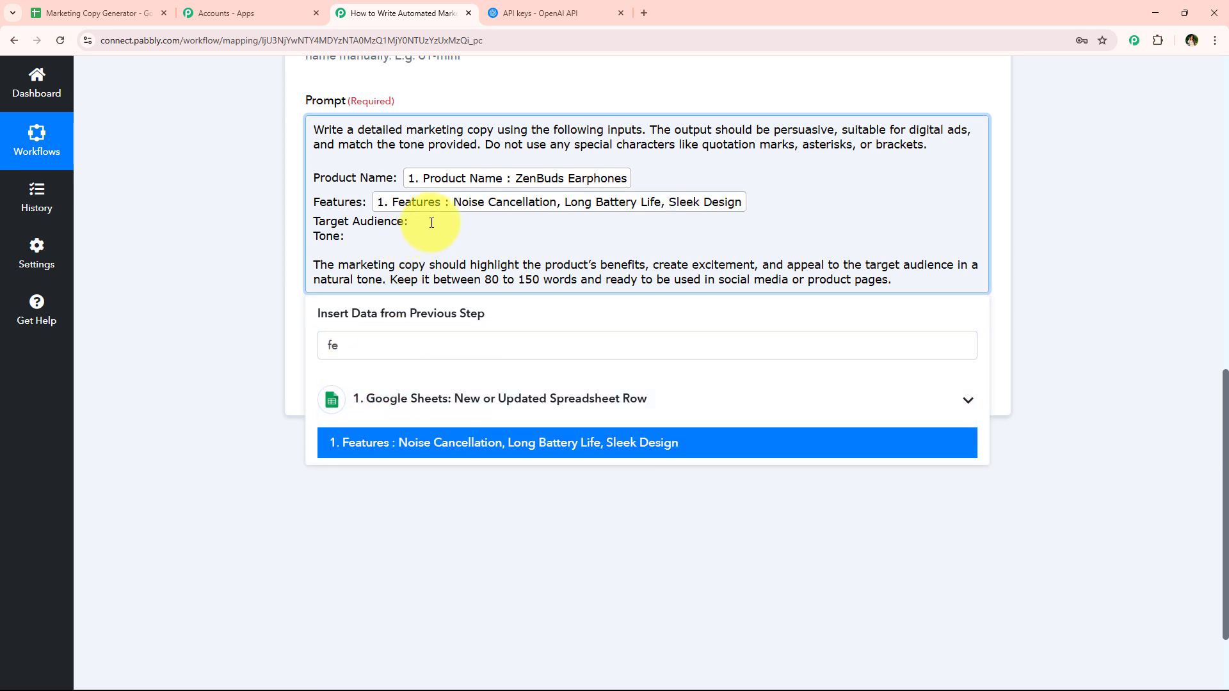
{"action": "double_click", "coordinate": [368, 357]}
{"action": "type", "text": "t"}
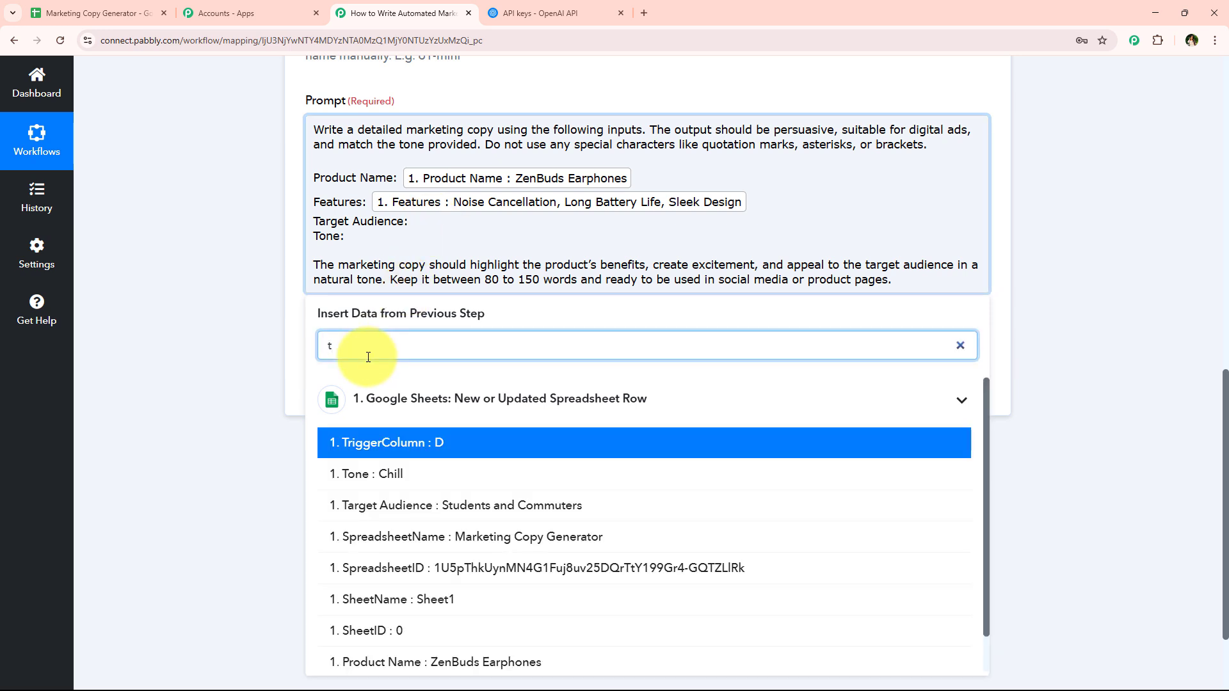
{"action": "type", "text": "ar"}
{"action": "left_click", "coordinate": [403, 443]}
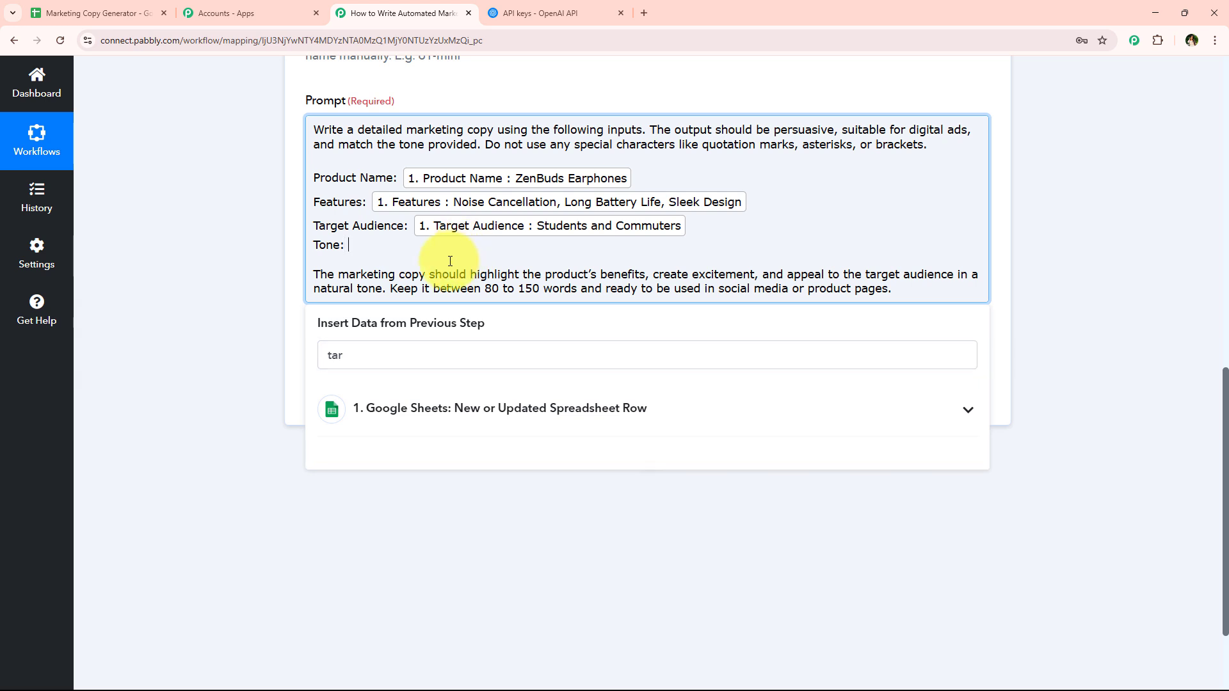
Step: Map the Google Sheets Tone value after the Tone label in the prompt
{"action": "left_click", "coordinate": [350, 350]}
{"action": "type", "text": "to"}
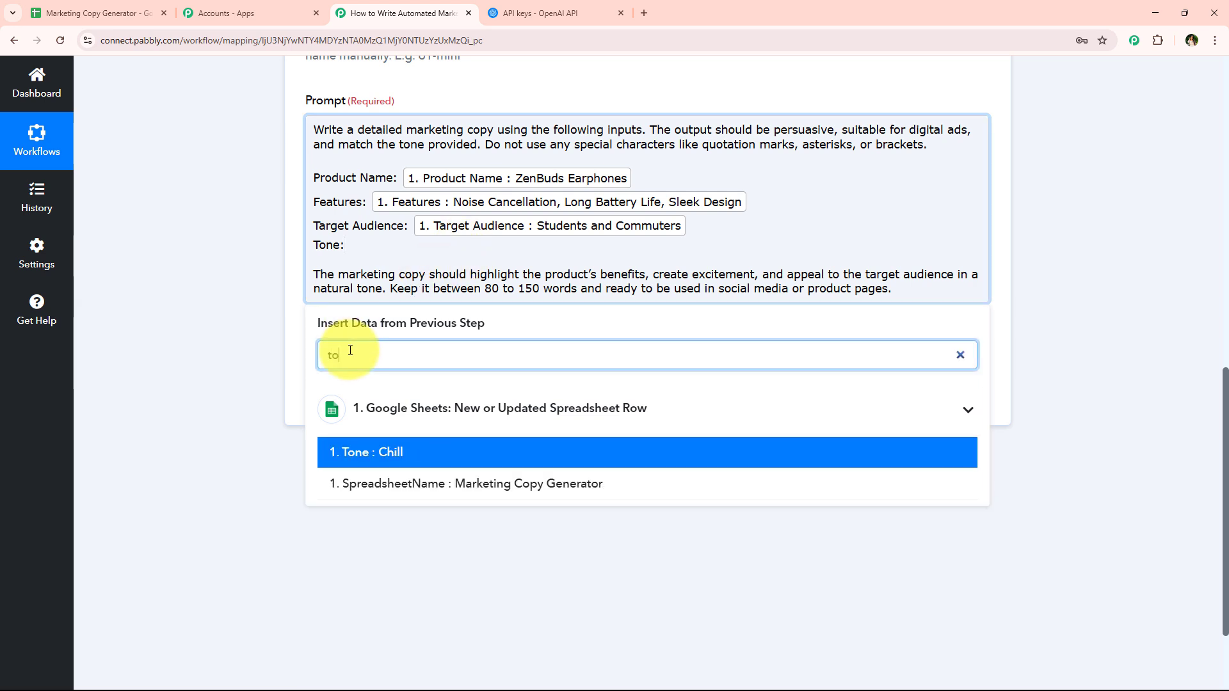
{"action": "left_click", "coordinate": [338, 447]}
{"action": "left_click", "coordinate": [233, 275]}
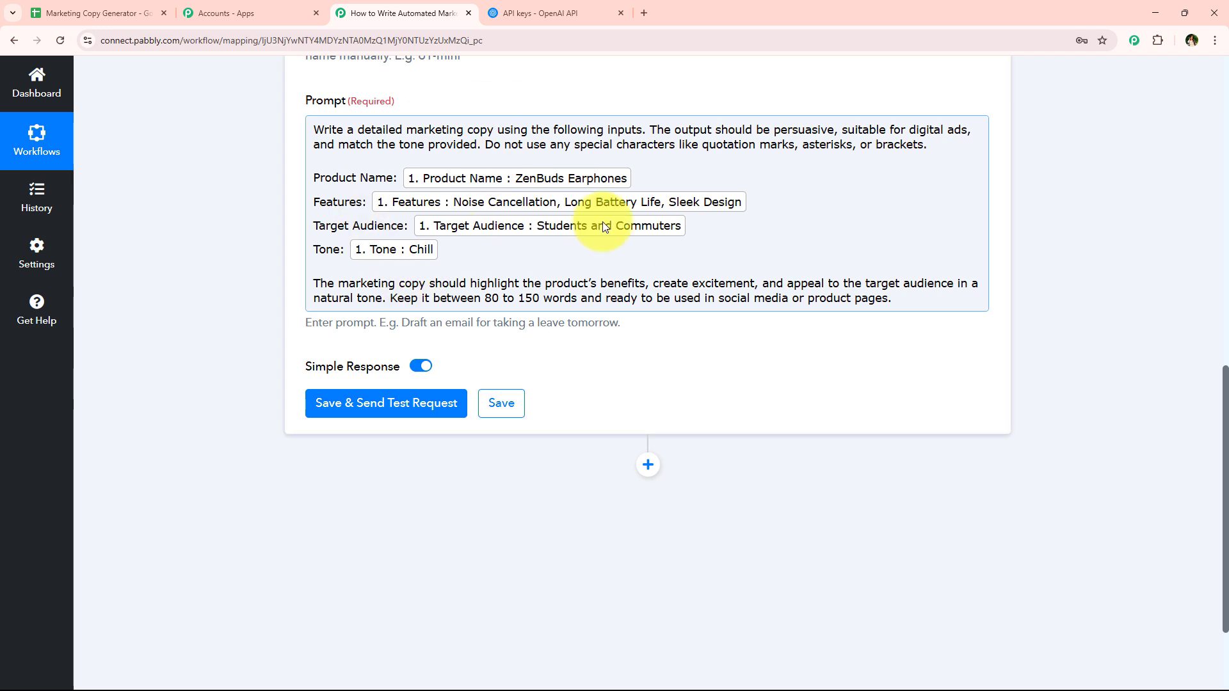
Step: Save the ChatGPT action, send a test request, and enlarge the Choices 0 Message Content value in the response
{"action": "left_click", "coordinate": [404, 402]}
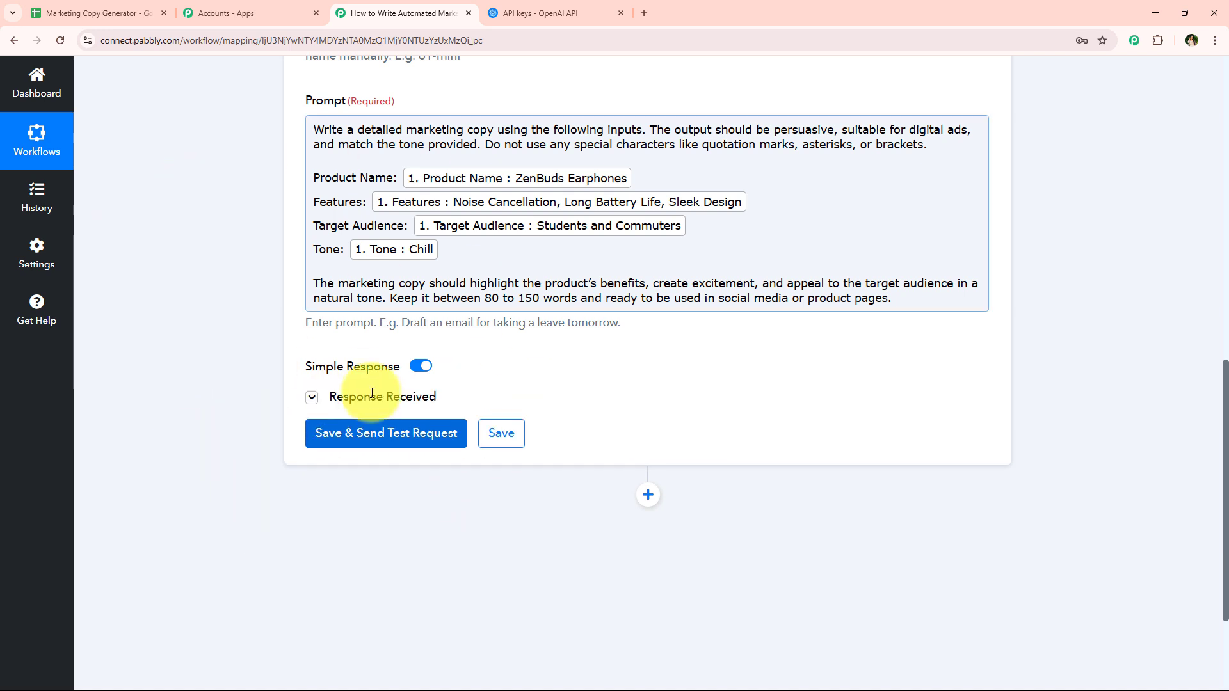
{"action": "scroll", "coordinate": [253, 284], "scroll_direction": "down", "scroll_amount": 2}
{"action": "scroll", "coordinate": [251, 278], "scroll_direction": "down", "scroll_amount": 3}
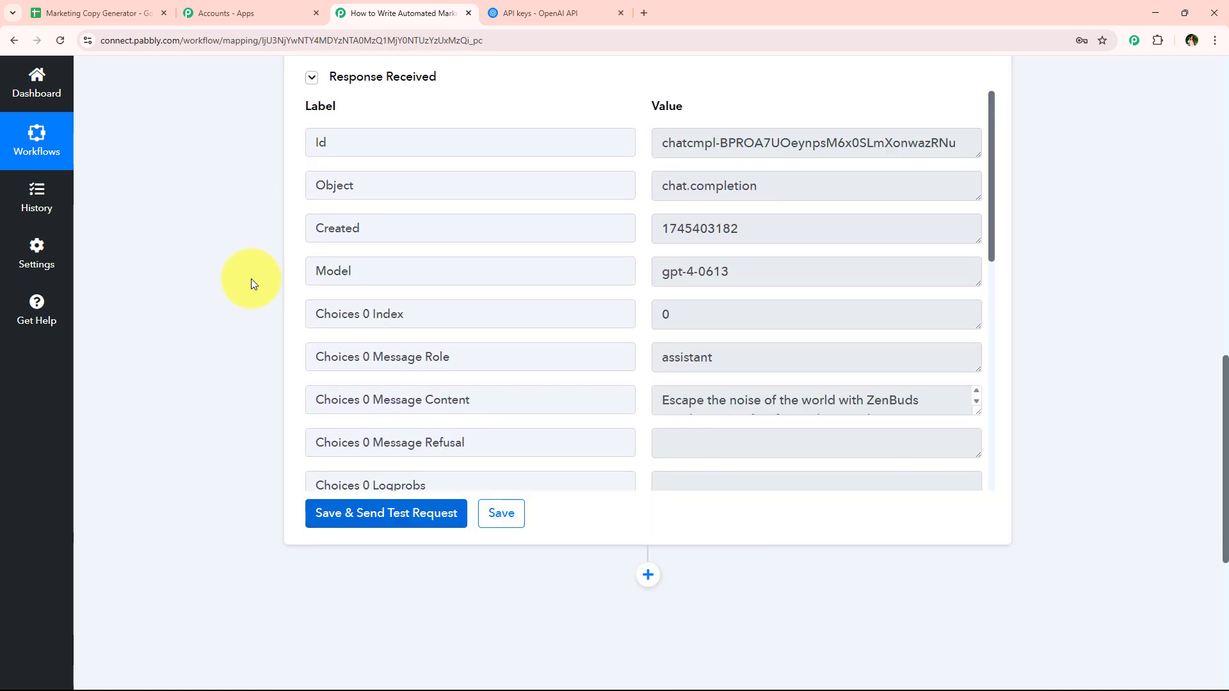
{"action": "scroll", "coordinate": [896, 211], "scroll_direction": "down", "scroll_amount": 5}
{"action": "scroll", "coordinate": [909, 200], "scroll_direction": "up", "scroll_amount": 2}
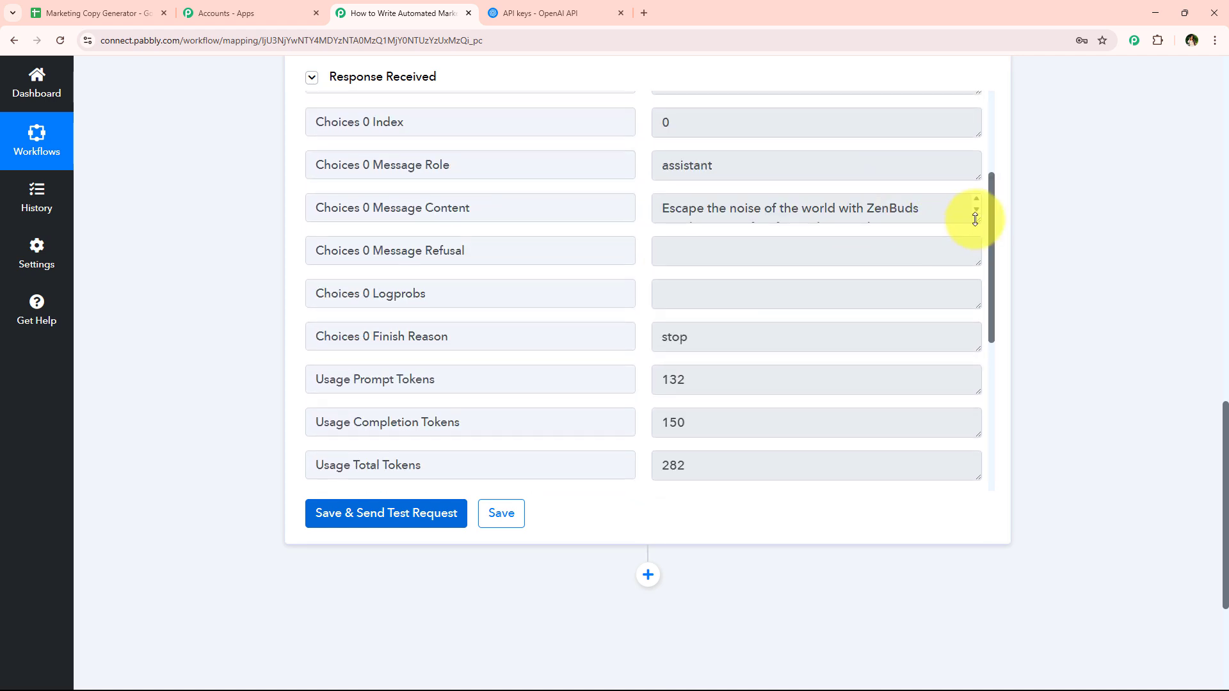
{"action": "left_click_drag", "start_coordinate": [977, 217], "coordinate": [979, 489]}
Step: Read the generated marketing copy and check the Generated Copy Doc Link cell of the ZenBuds Earphones row in the Google Sheets spreadsheet
{"action": "scroll", "coordinate": [814, 377], "scroll_direction": "down", "scroll_amount": 2}
{"action": "scroll", "coordinate": [800, 396], "scroll_direction": "up", "scroll_amount": 2}
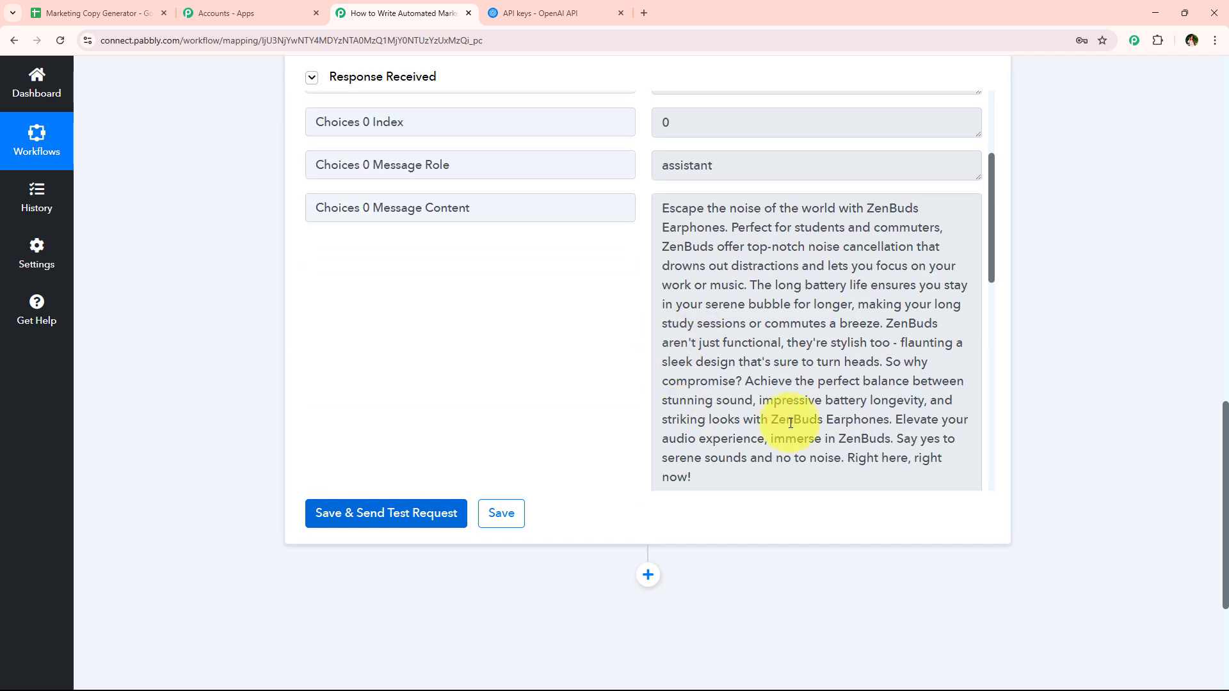
{"action": "scroll", "coordinate": [619, 303], "scroll_direction": "down", "scroll_amount": 1}
{"action": "left_click_drag", "start_coordinate": [718, 417], "coordinate": [686, 417]}
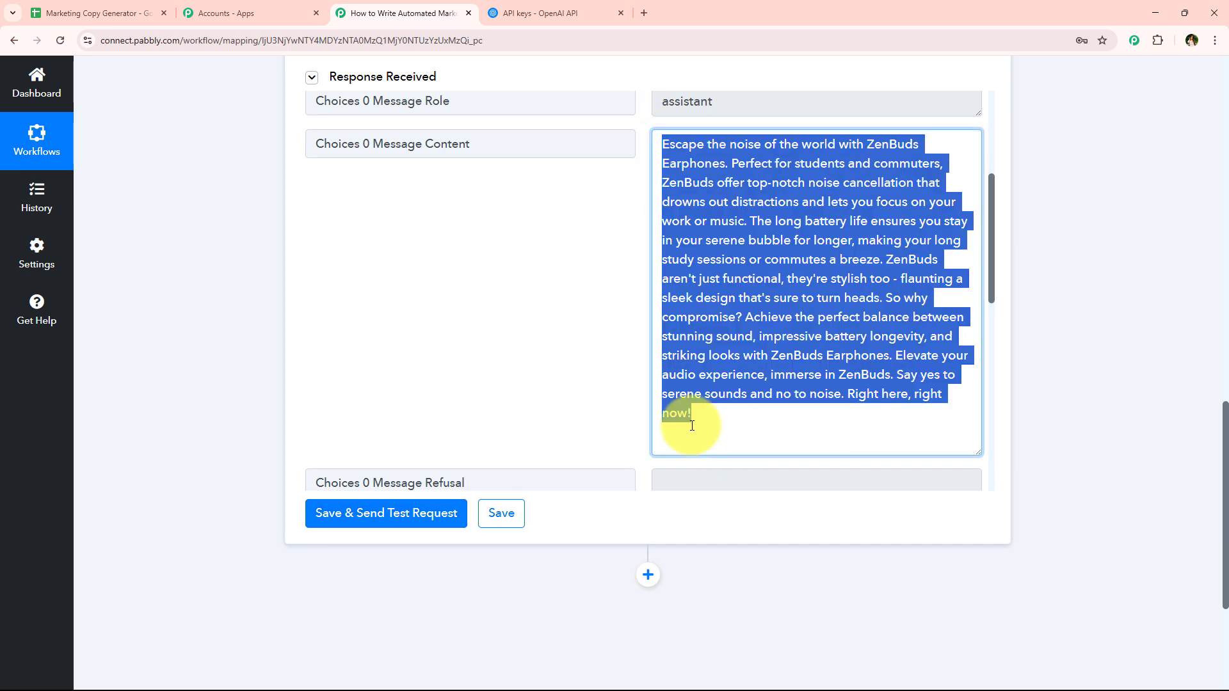
{"action": "left_click", "coordinate": [448, 342]}
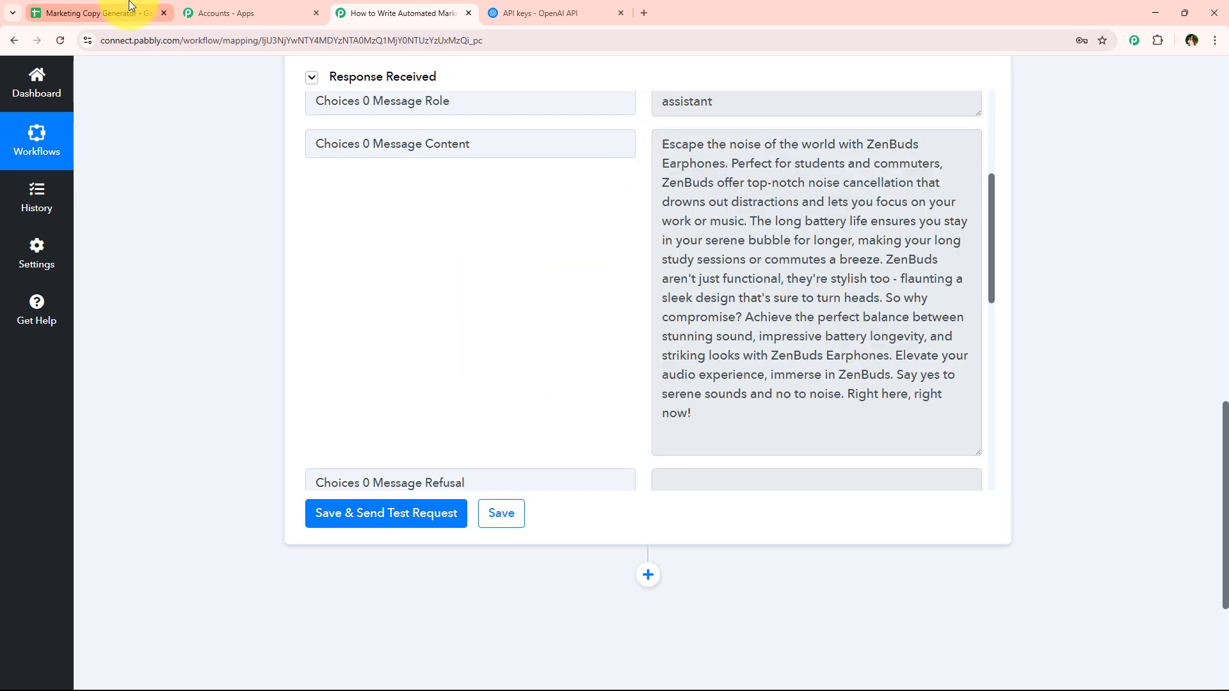
{"action": "left_click", "coordinate": [106, 13]}
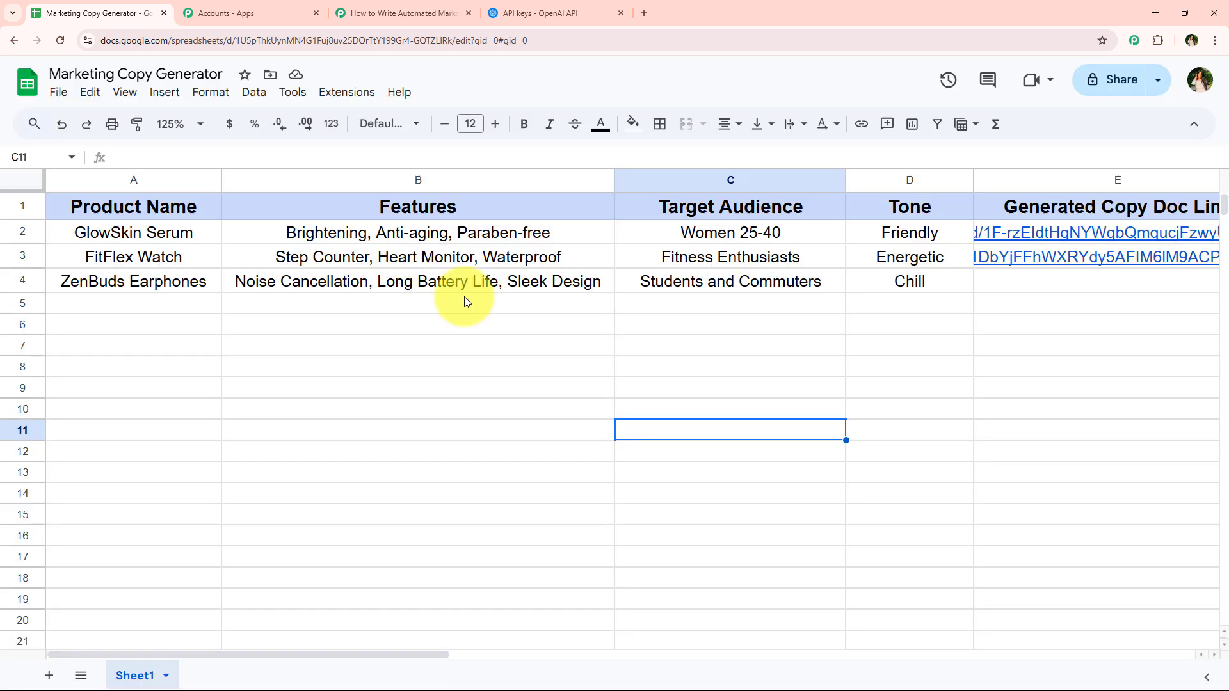
{"action": "left_click", "coordinate": [1042, 283]}
{"action": "left_click", "coordinate": [371, 8]}
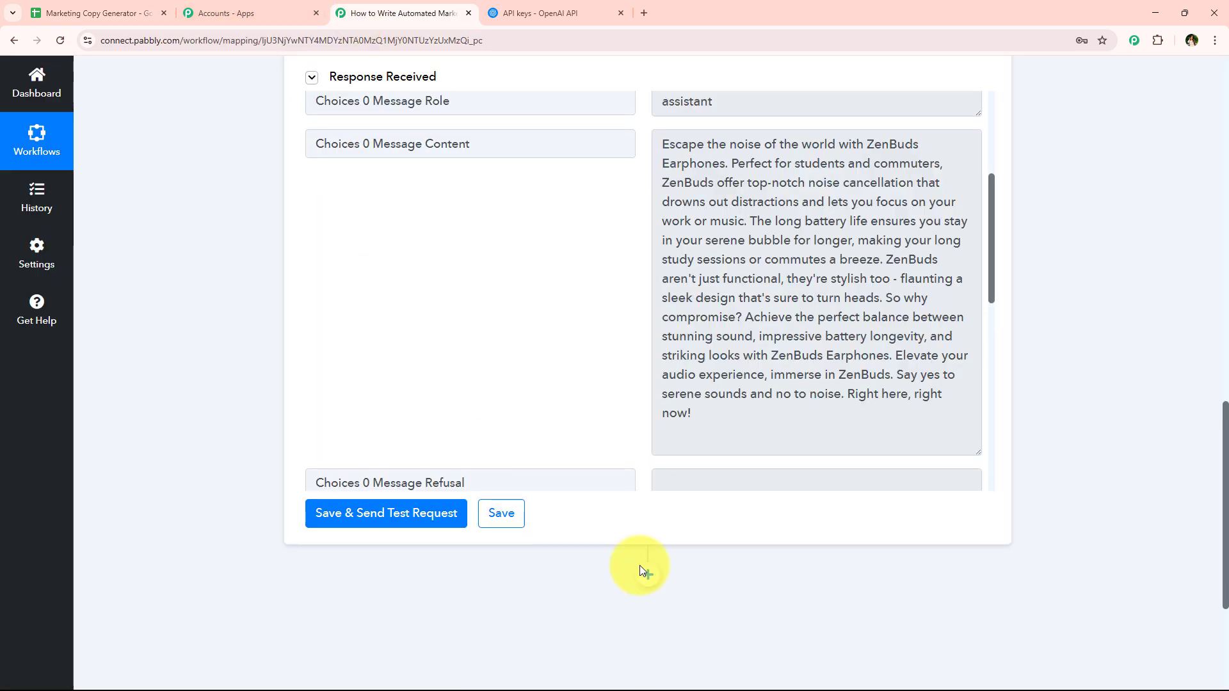
Step: Add a Google Docs action after the ChatGPT step with Create a Blank Document as its action event
{"action": "left_click", "coordinate": [650, 577]}
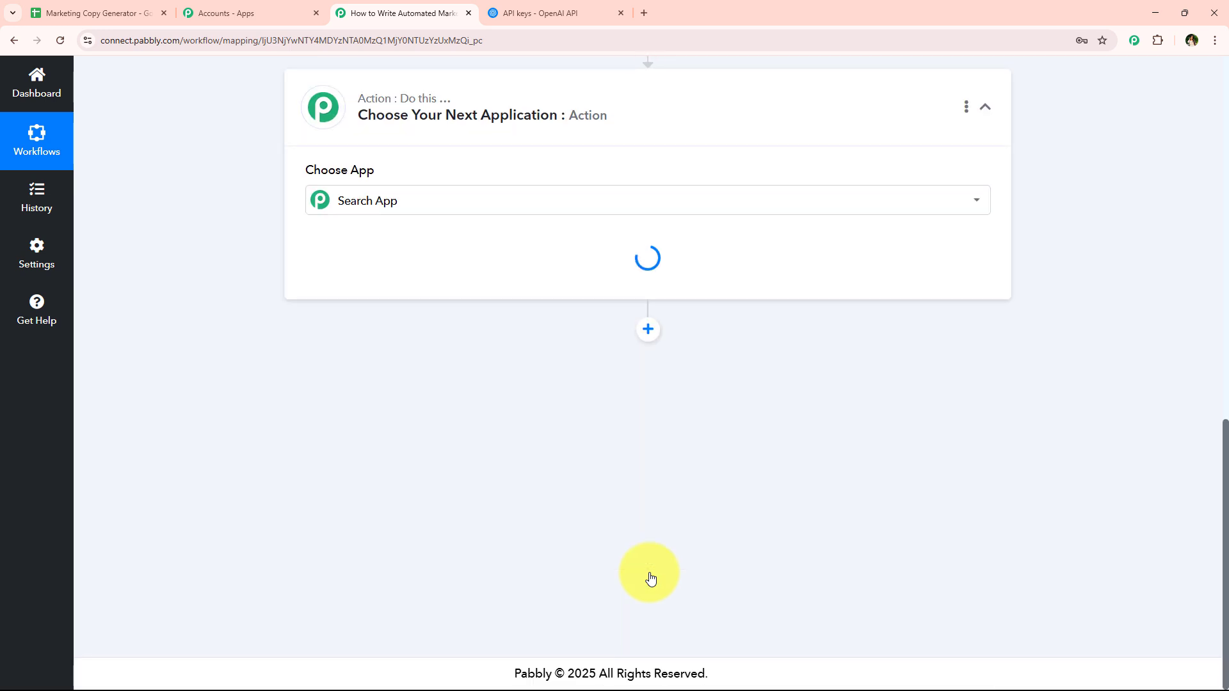
{"action": "left_click", "coordinate": [375, 334]}
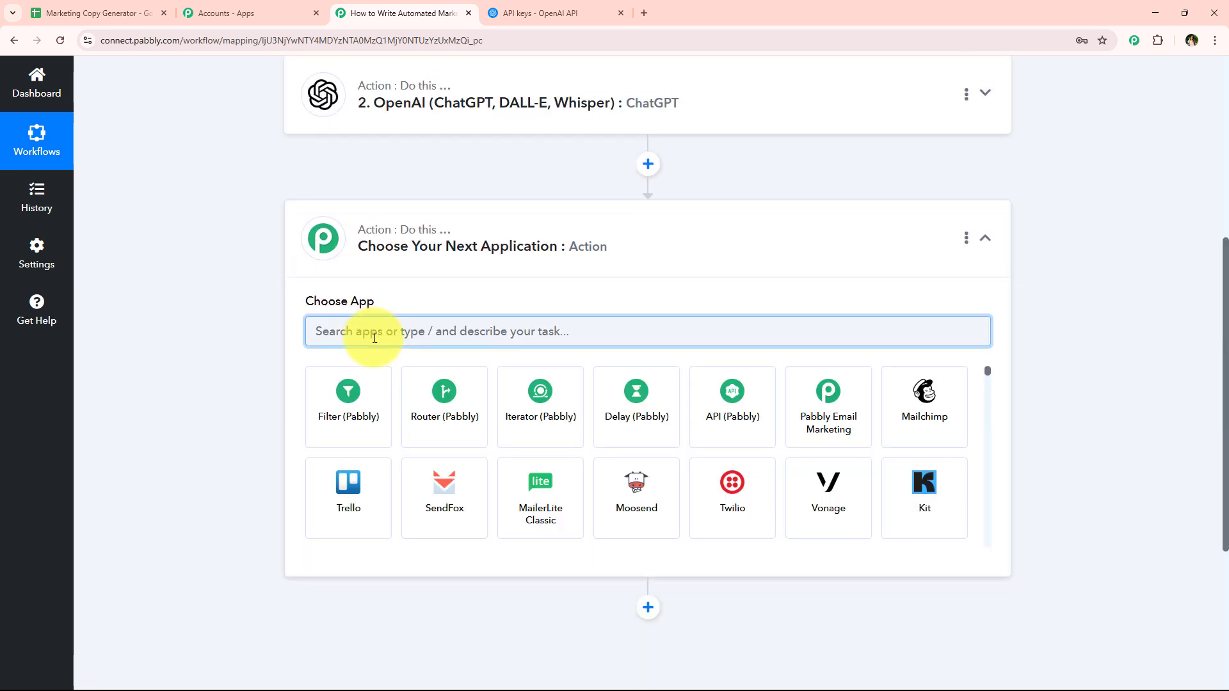
{"action": "type", "text": "do"}
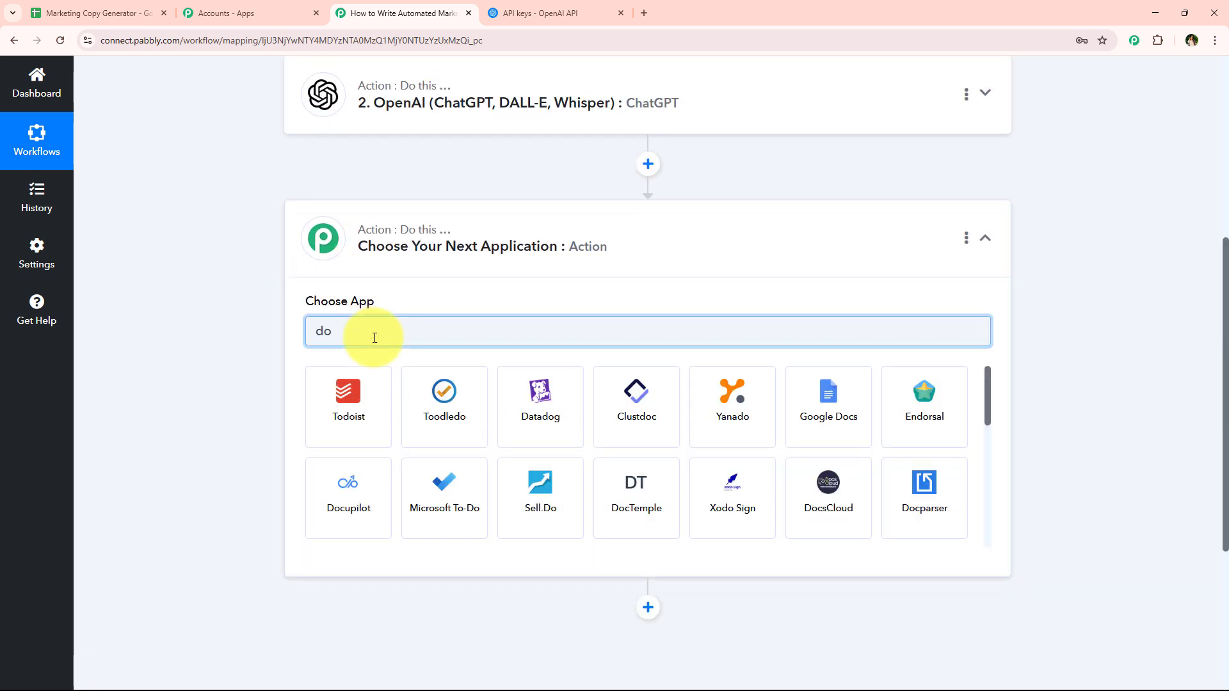
{"action": "left_click", "coordinate": [824, 393]}
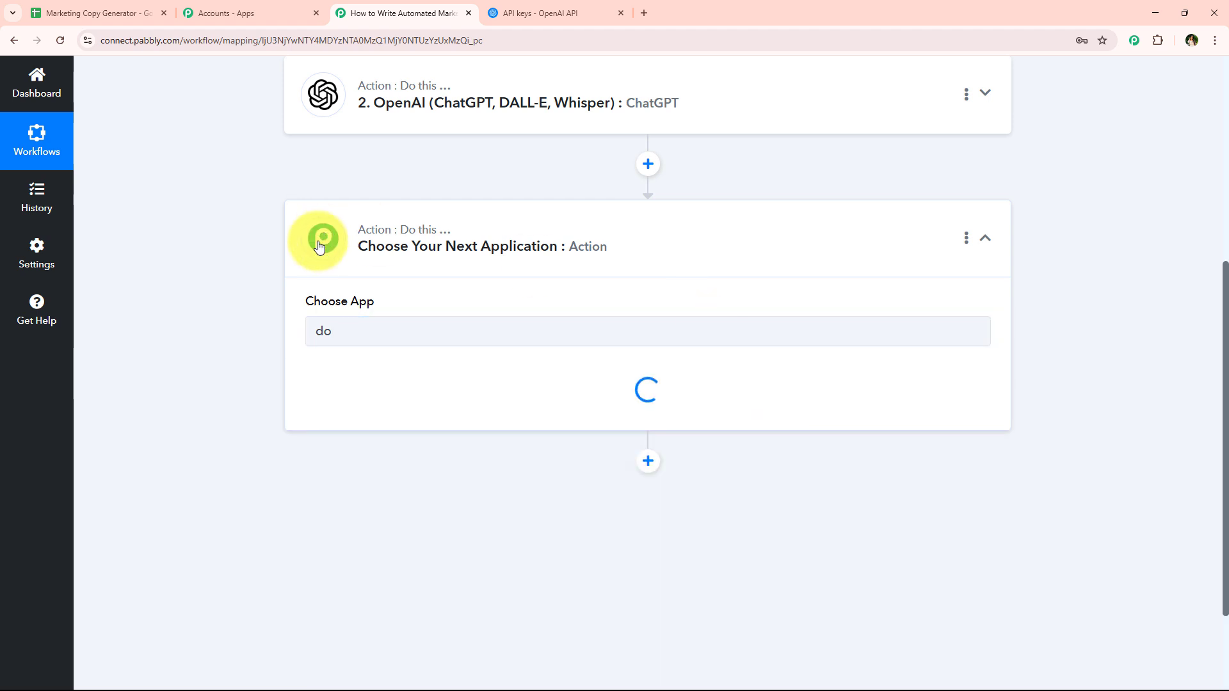
{"action": "left_click_drag", "start_coordinate": [306, 371], "coordinate": [459, 370]}
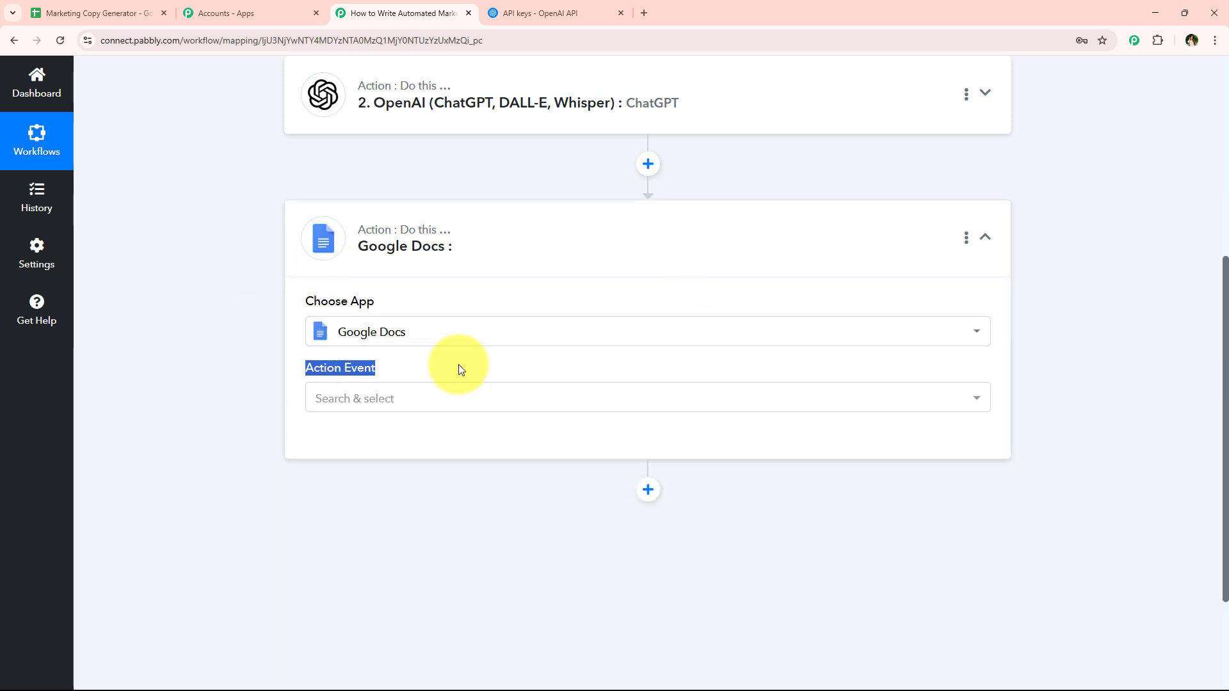
{"action": "left_click", "coordinate": [433, 398]}
{"action": "left_click", "coordinate": [371, 209]}
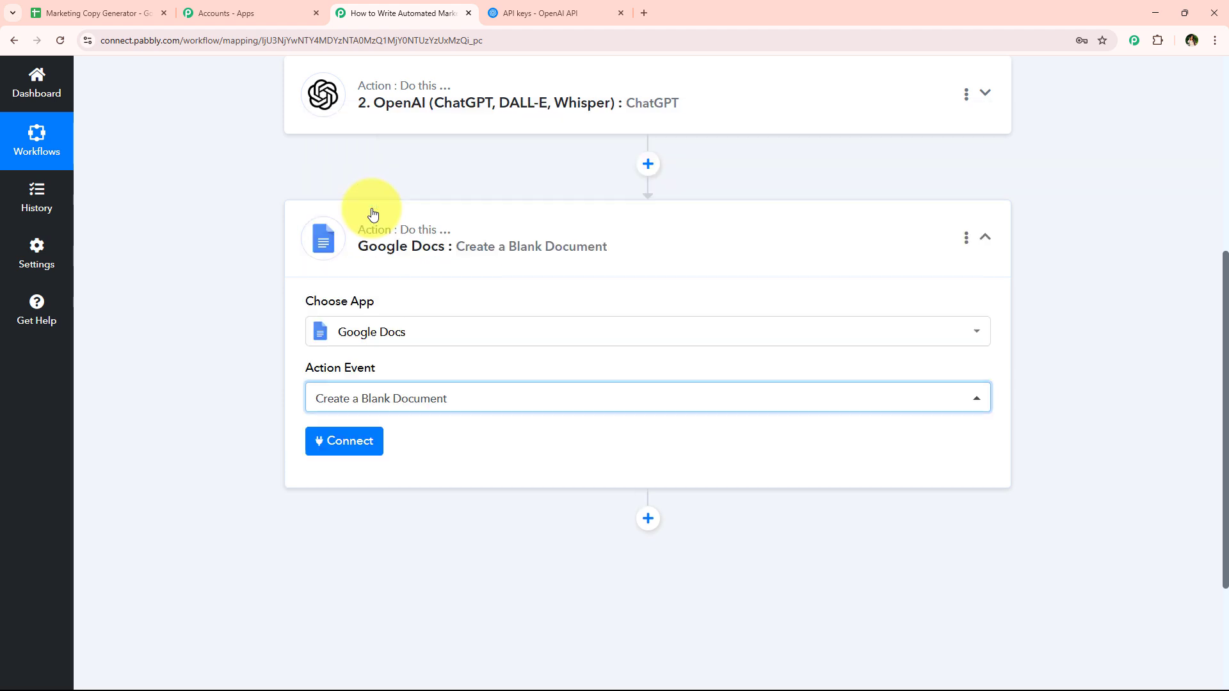
Step: Open the Google Docs connection setup, look at the new and existing connection options, and choose to add a new connection
{"action": "left_click", "coordinate": [328, 448]}
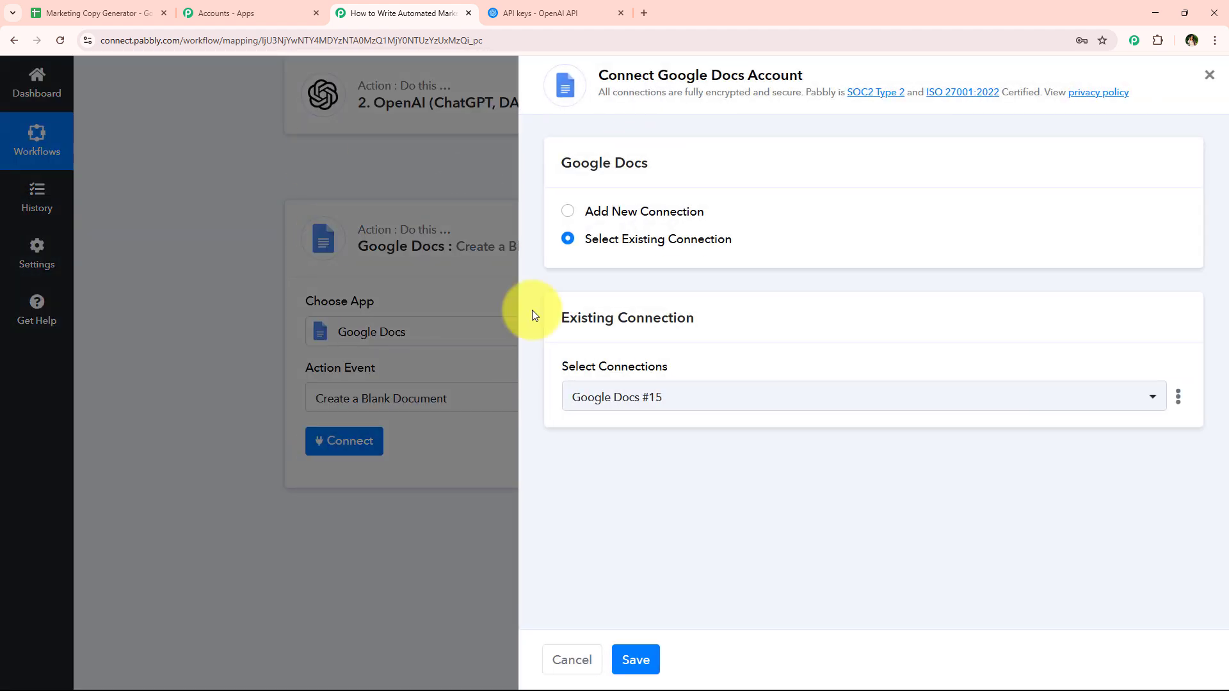
{"action": "left_click", "coordinate": [635, 208]}
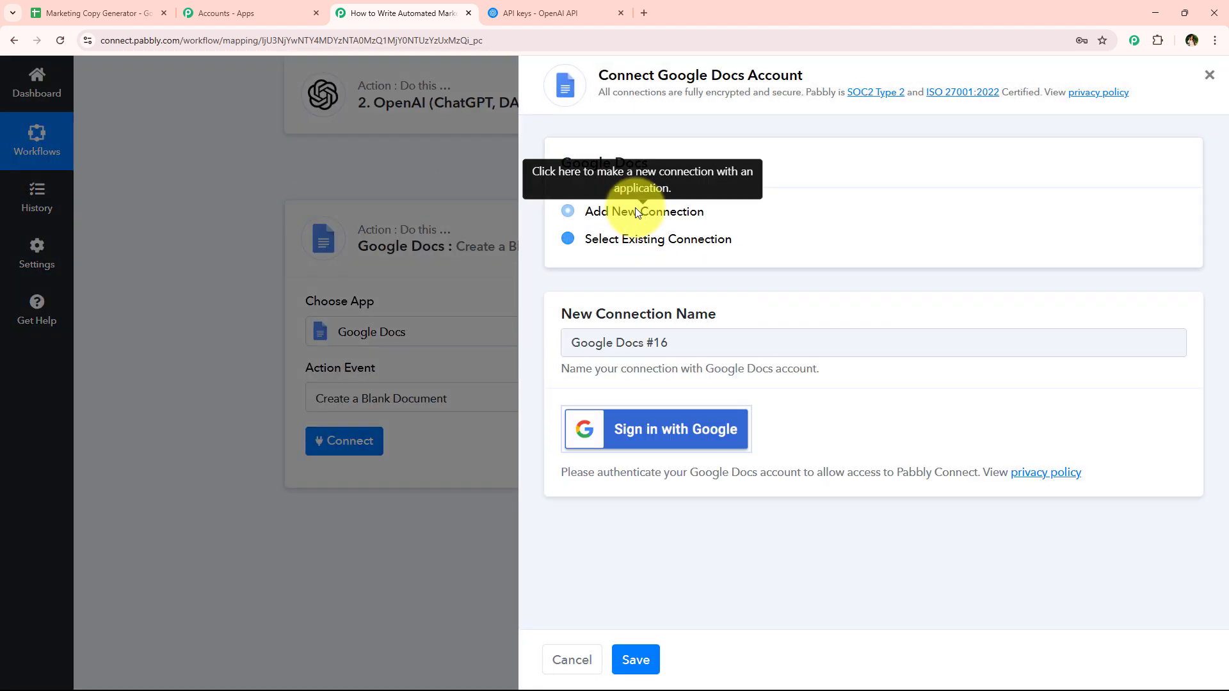
{"action": "left_click", "coordinate": [633, 241]}
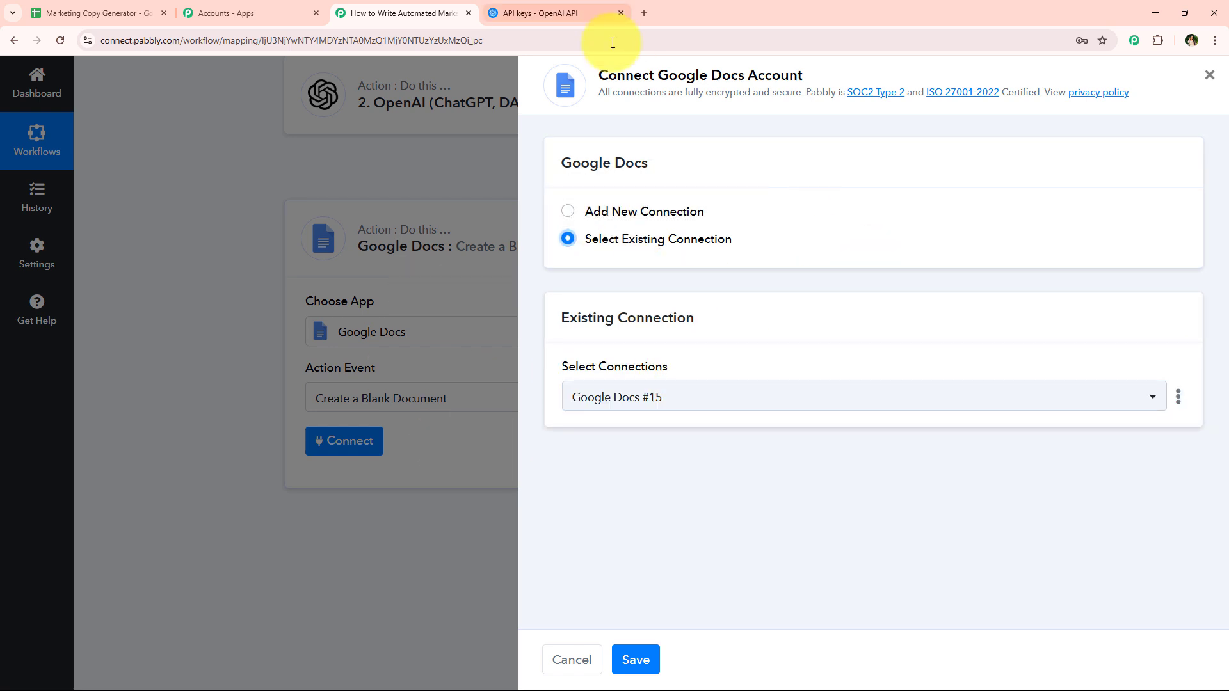
{"action": "left_click_drag", "start_coordinate": [658, 75], "coordinate": [841, 78]}
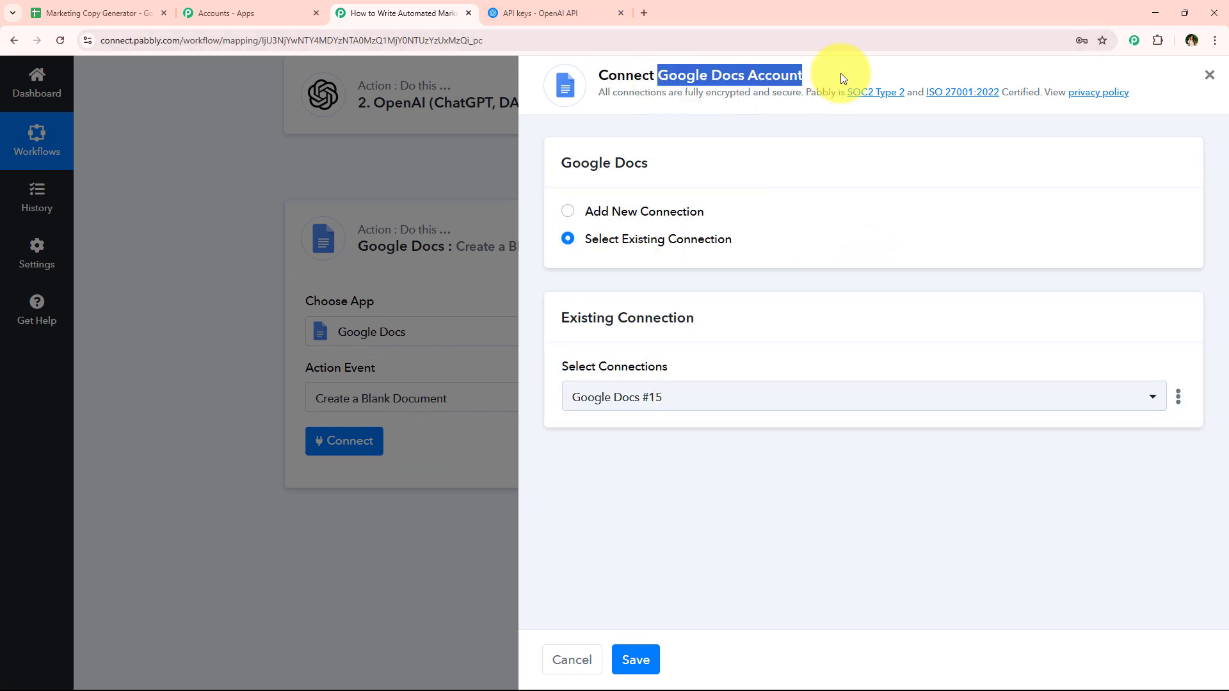
{"action": "left_click", "coordinate": [752, 221]}
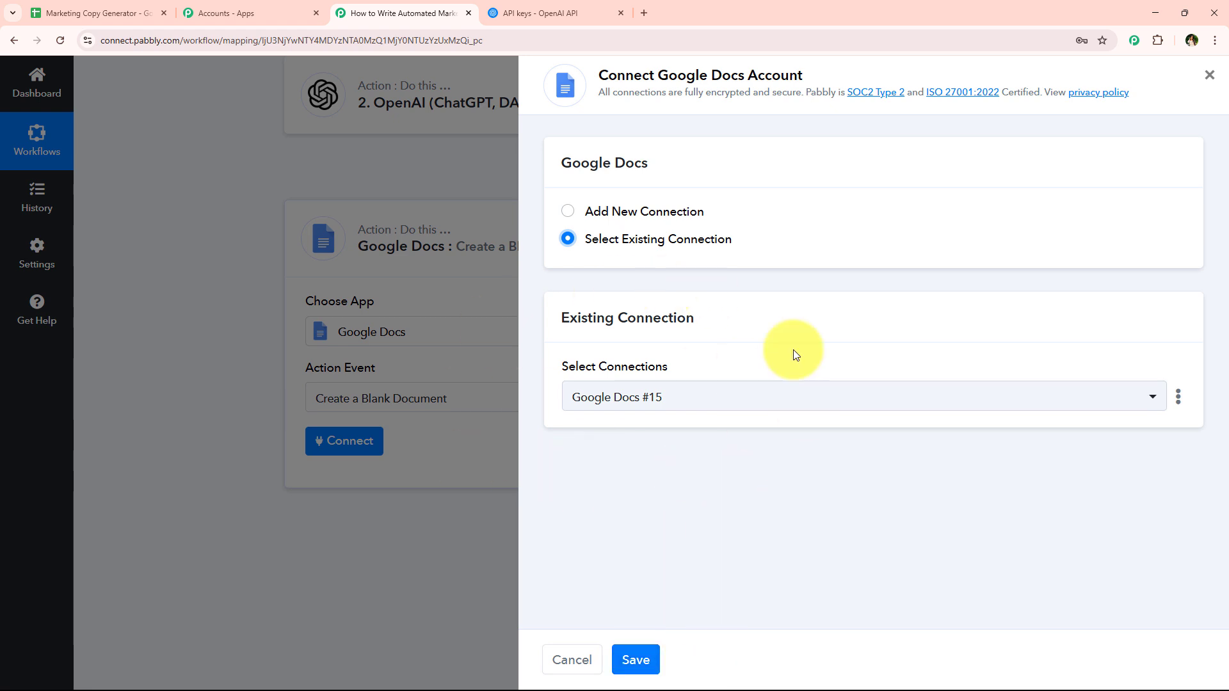
{"action": "left_click", "coordinate": [666, 209]}
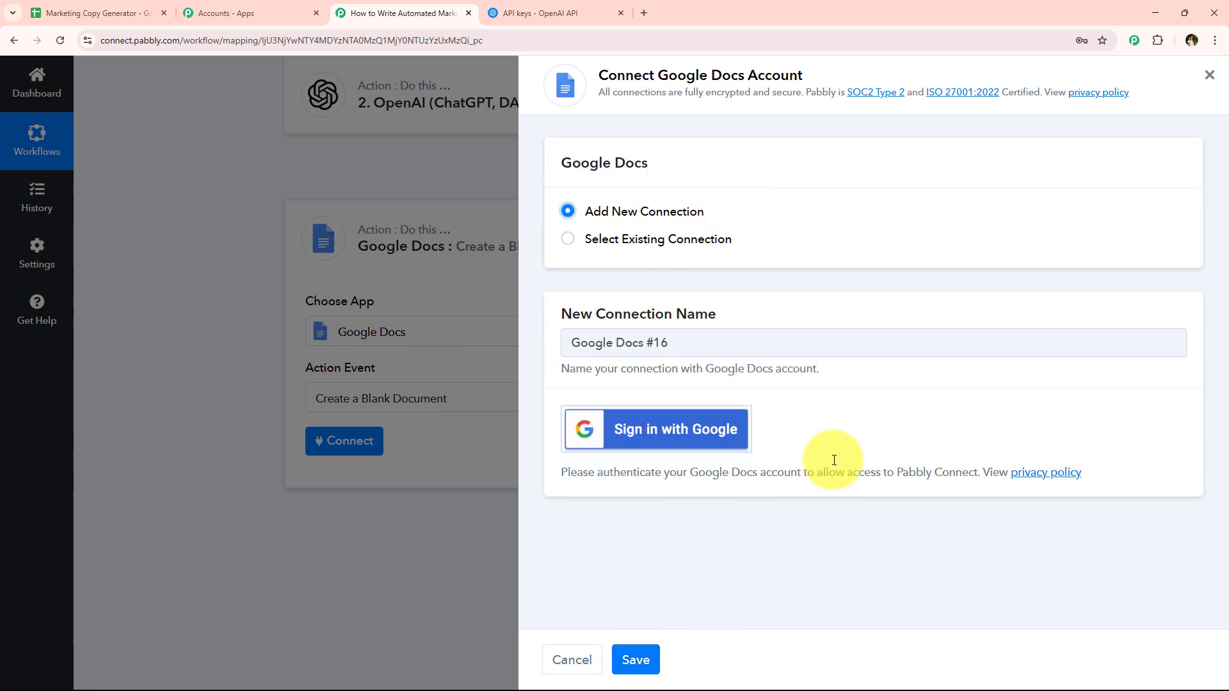
Step: Sign in with the Pabbly Google account and allow Pabbly Connect Drive to access its Google Drive files
{"action": "left_click", "coordinate": [610, 440]}
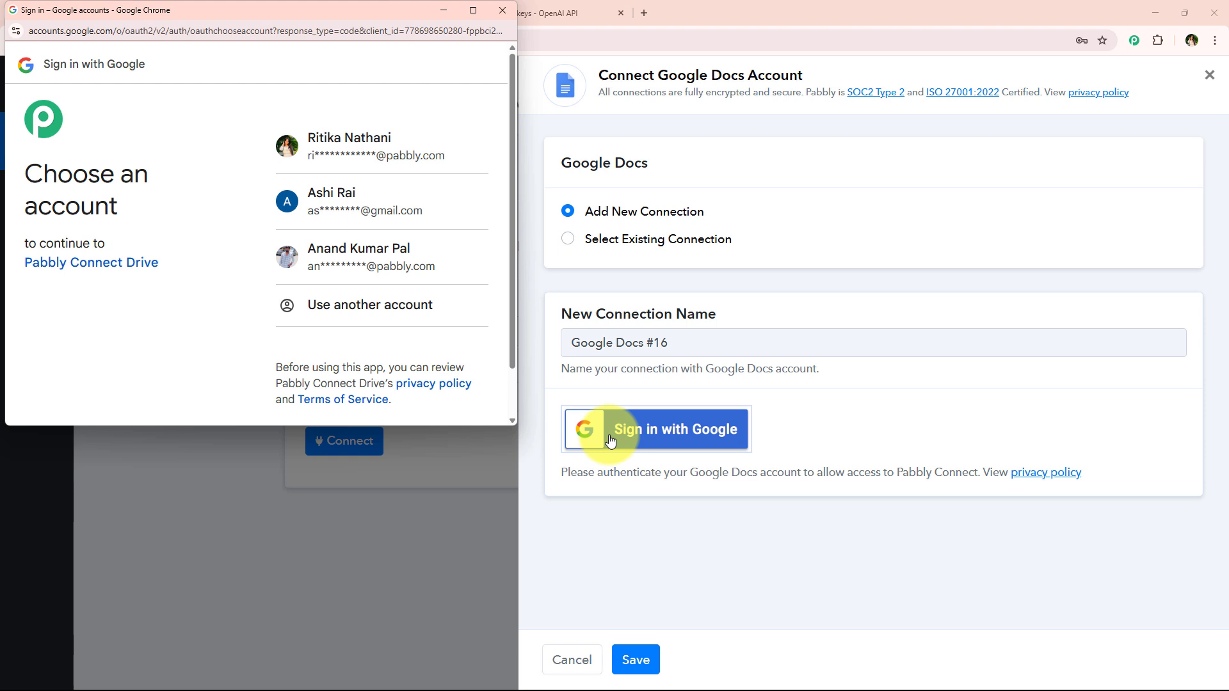
{"action": "left_click", "coordinate": [393, 160]}
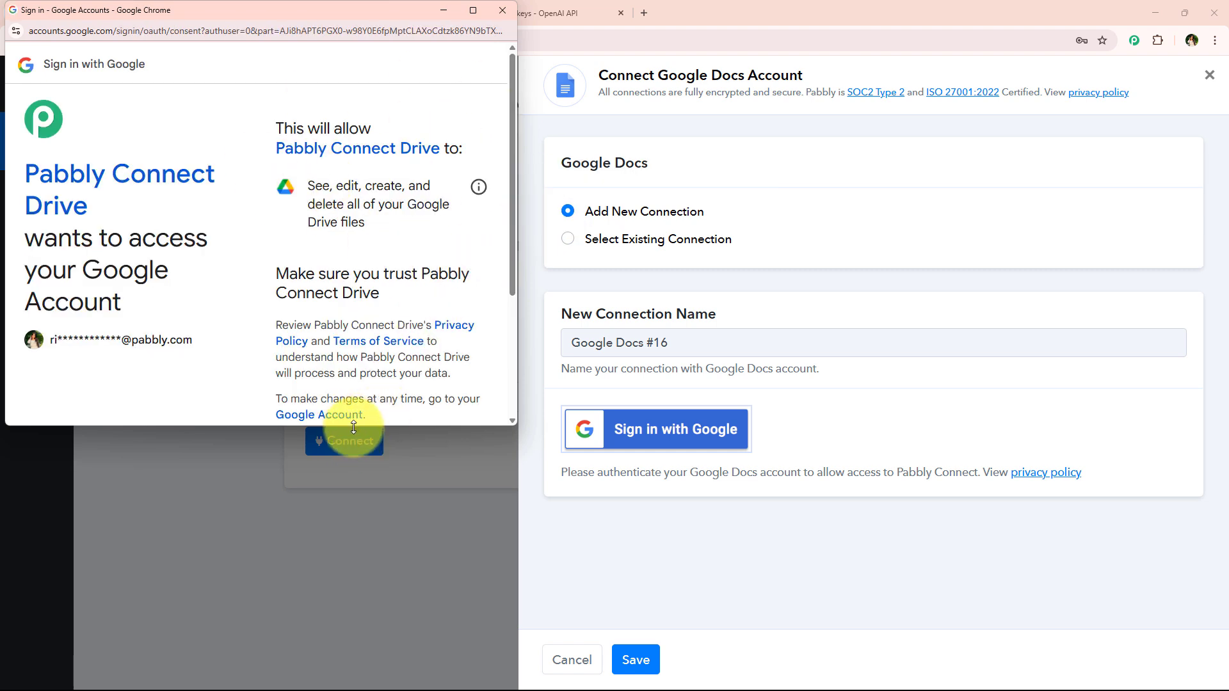
{"action": "left_click_drag", "start_coordinate": [353, 426], "coordinate": [335, 578]}
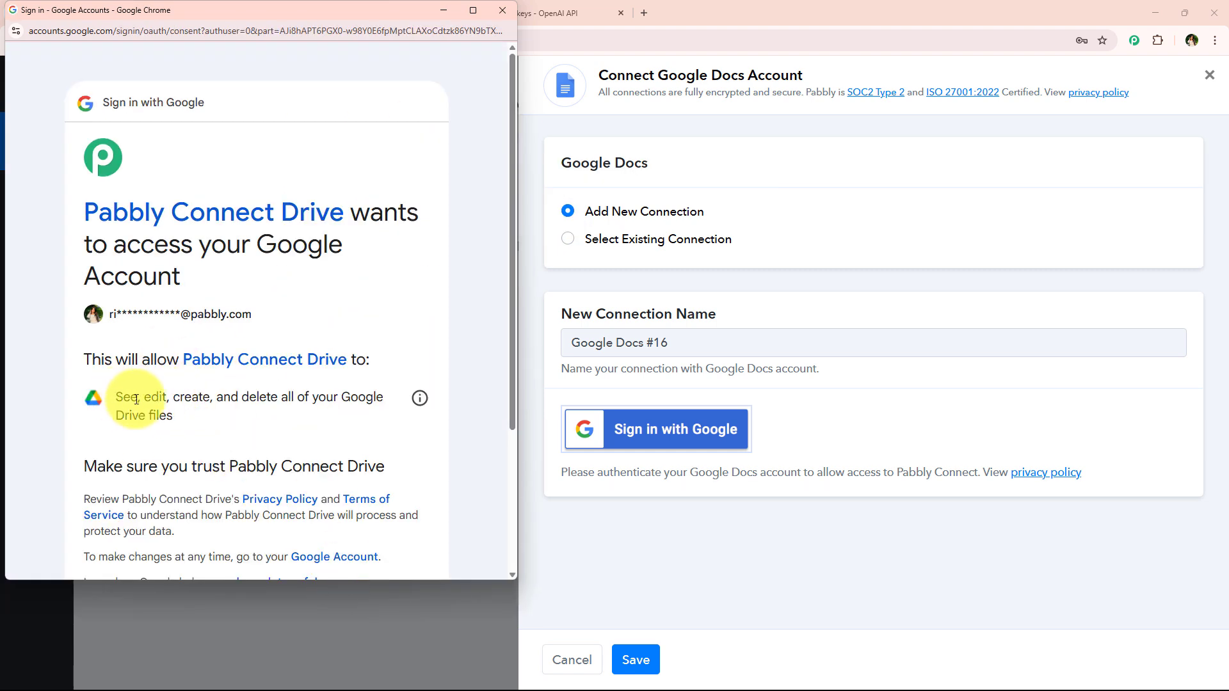
{"action": "triple_click", "coordinate": [136, 399]}
{"action": "scroll", "coordinate": [305, 311], "scroll_direction": "down", "scroll_amount": 2}
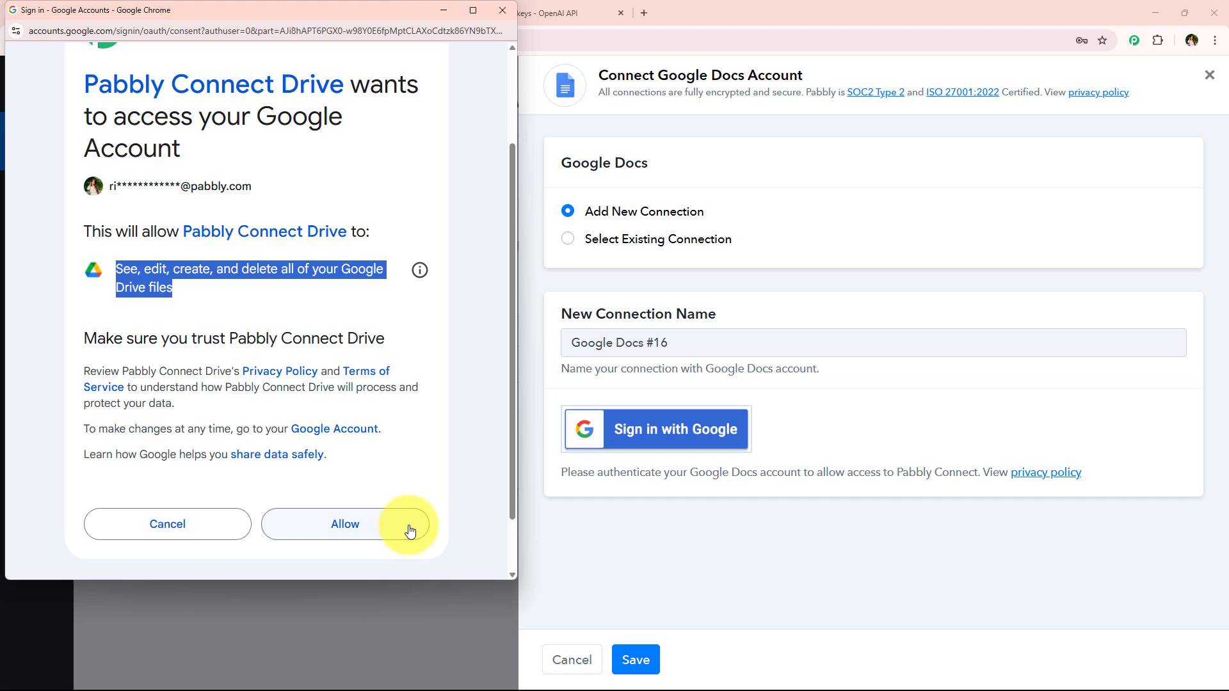
{"action": "left_click", "coordinate": [361, 535]}
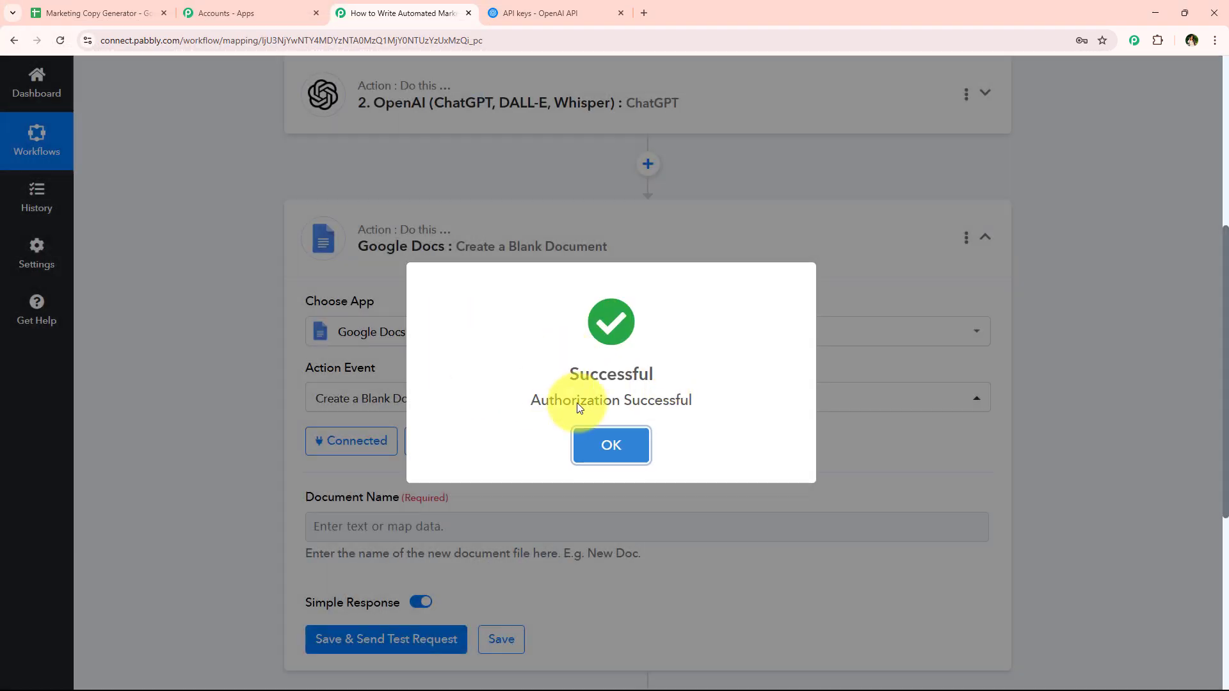
{"action": "left_click", "coordinate": [621, 440]}
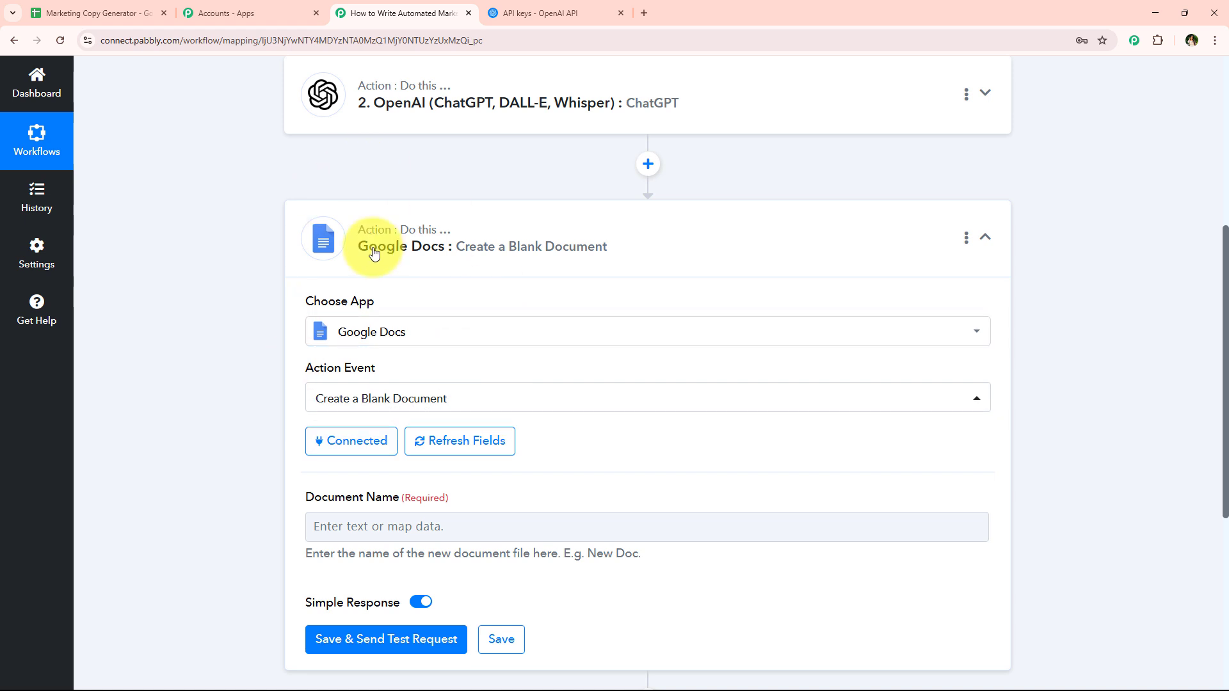
Step: Set the document name to the mapped Google Sheets Product Name value followed by "Marketing Copy"
{"action": "scroll", "coordinate": [358, 380], "scroll_direction": "down", "scroll_amount": 3}
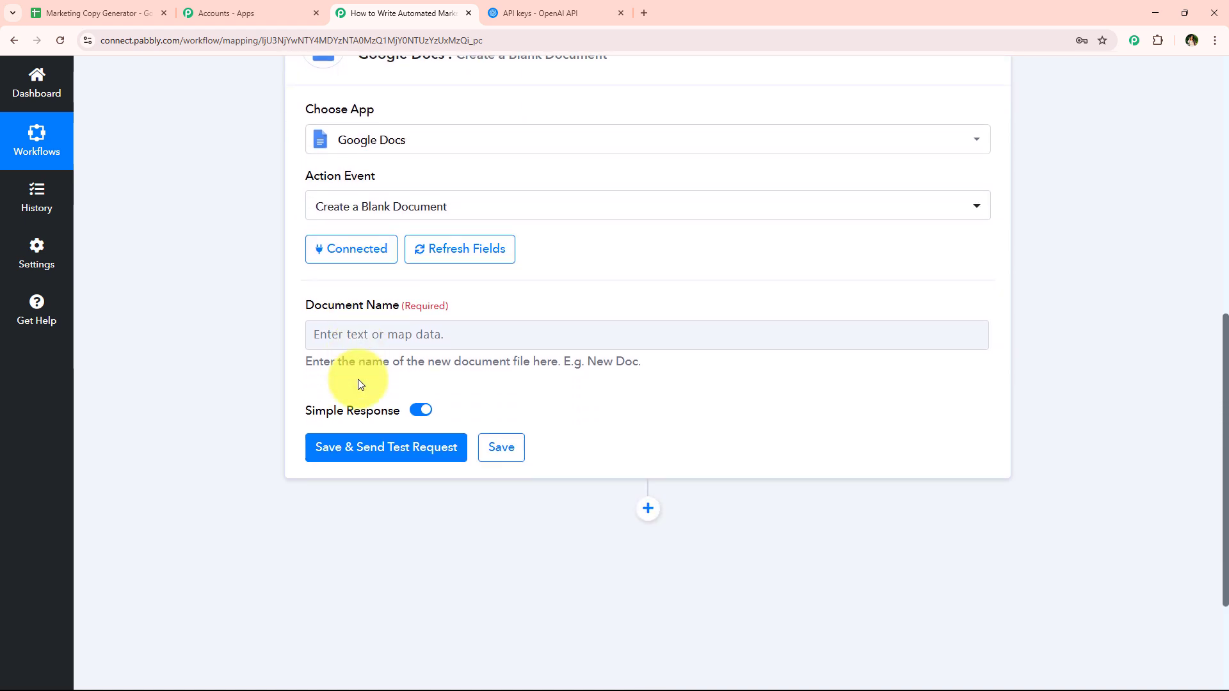
{"action": "left_click_drag", "start_coordinate": [306, 305], "coordinate": [395, 300]}
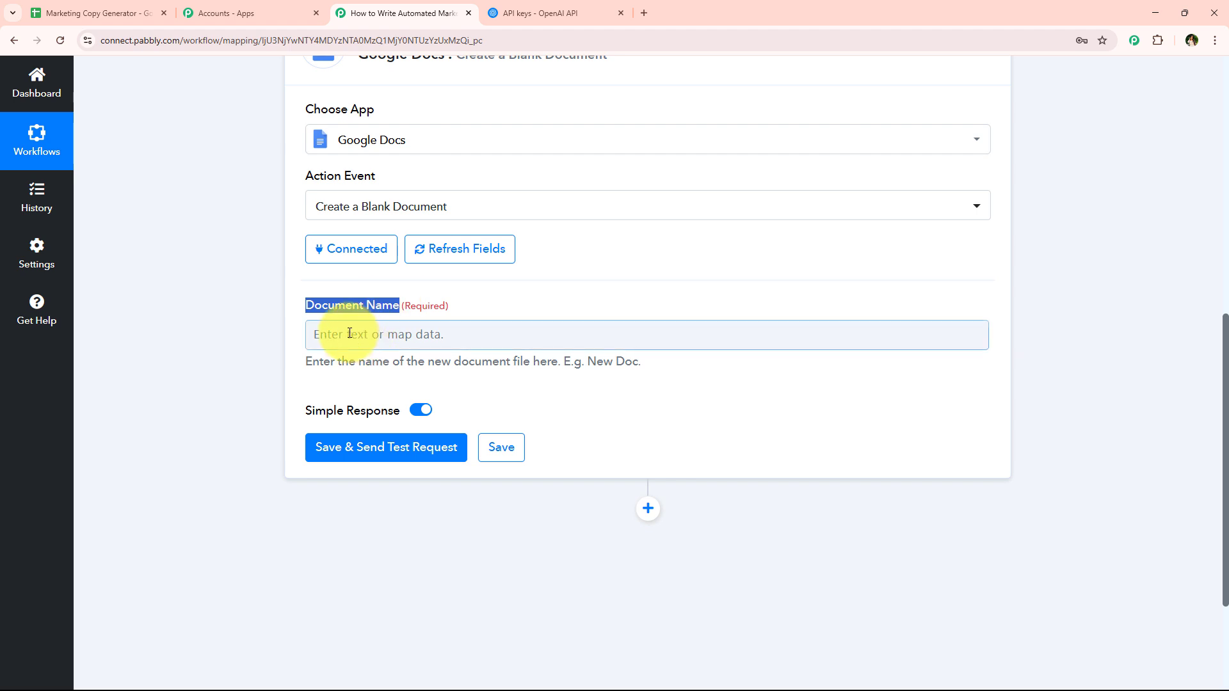
{"action": "left_click", "coordinate": [348, 333]}
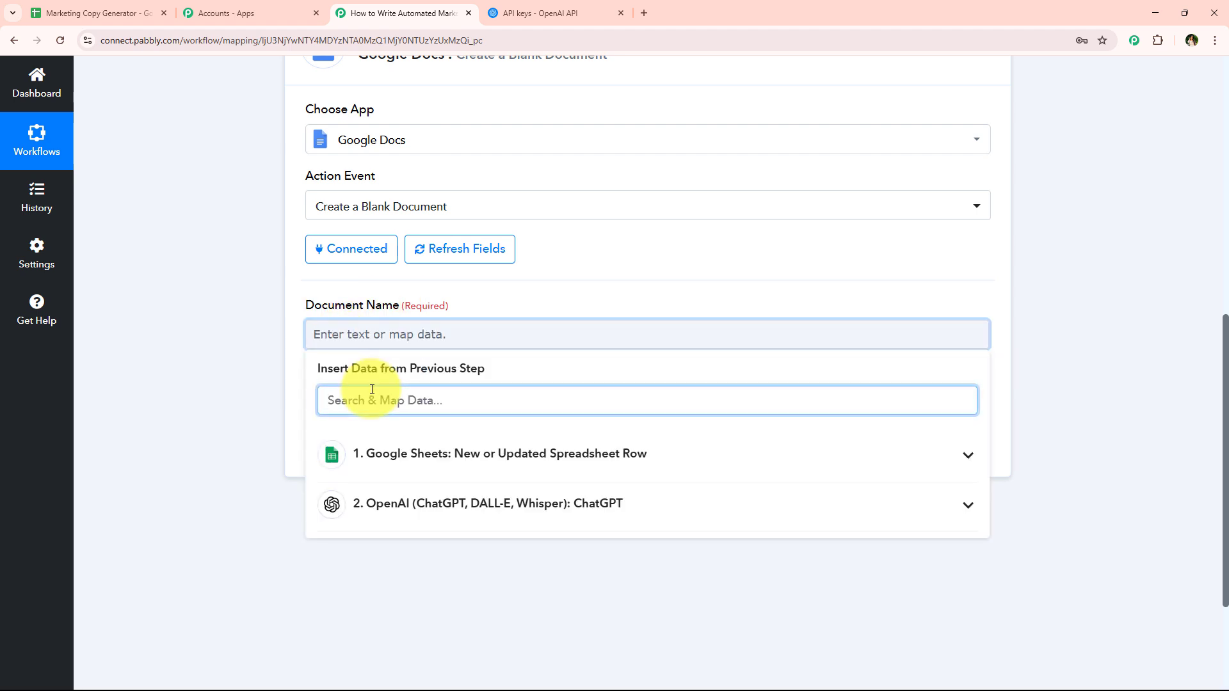
{"action": "type", "text": "pr"}
{"action": "left_click", "coordinate": [463, 562]}
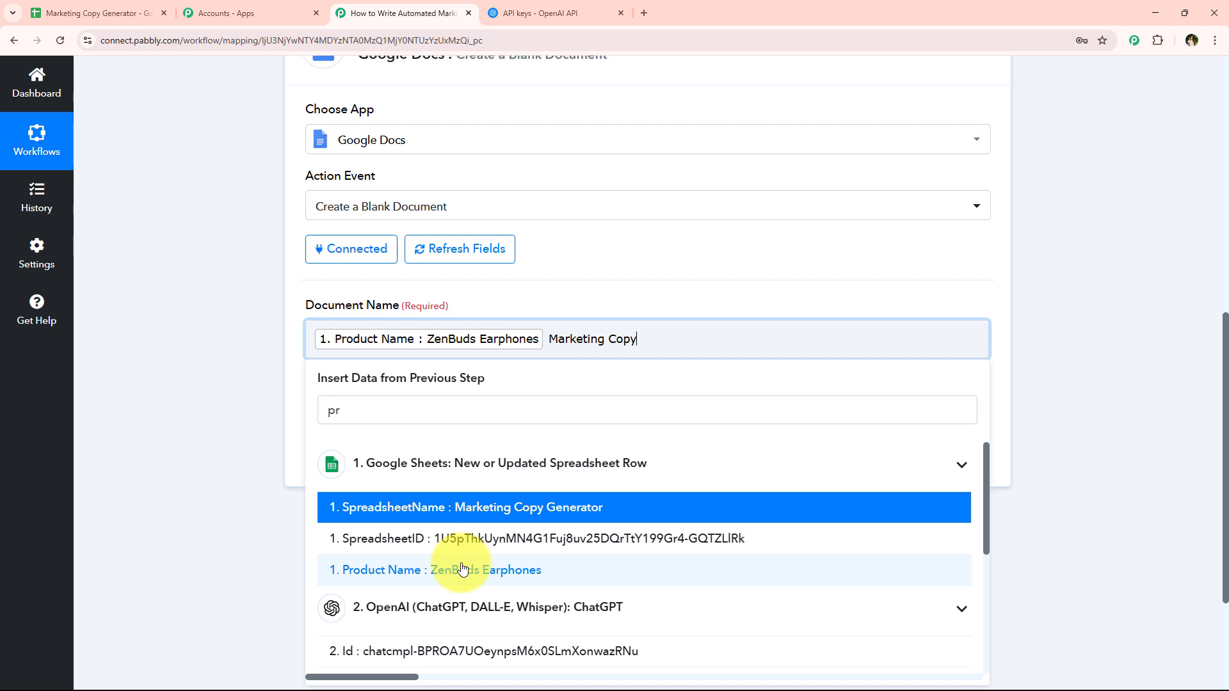
Step: Save the Create a Blank Document action, send its test request, check the response, and collapse the step
{"action": "left_click", "coordinate": [244, 297]}
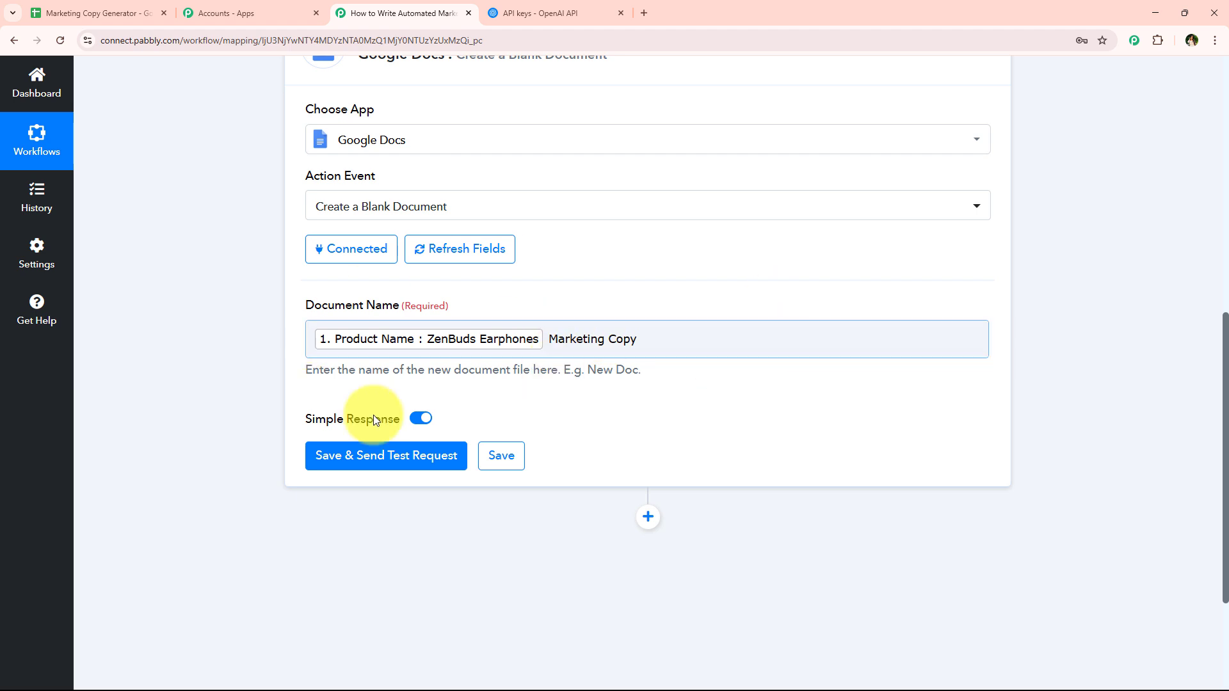
{"action": "left_click", "coordinate": [446, 454]}
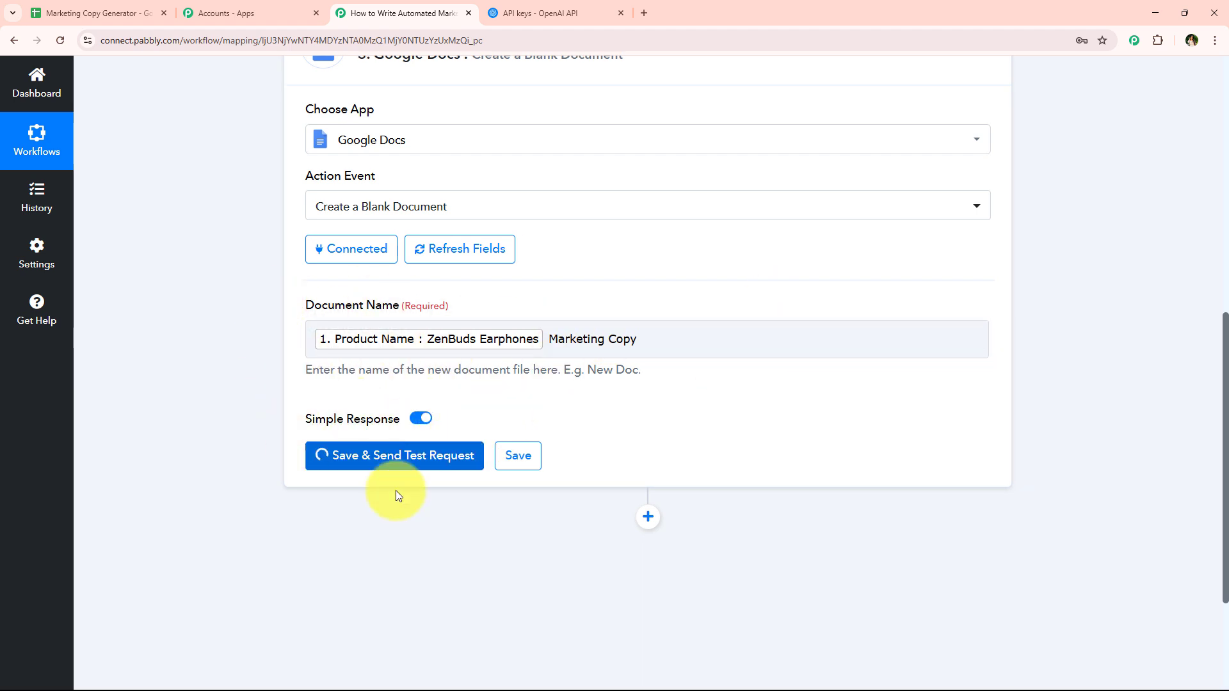
{"action": "scroll", "coordinate": [273, 421], "scroll_direction": "down", "scroll_amount": 2}
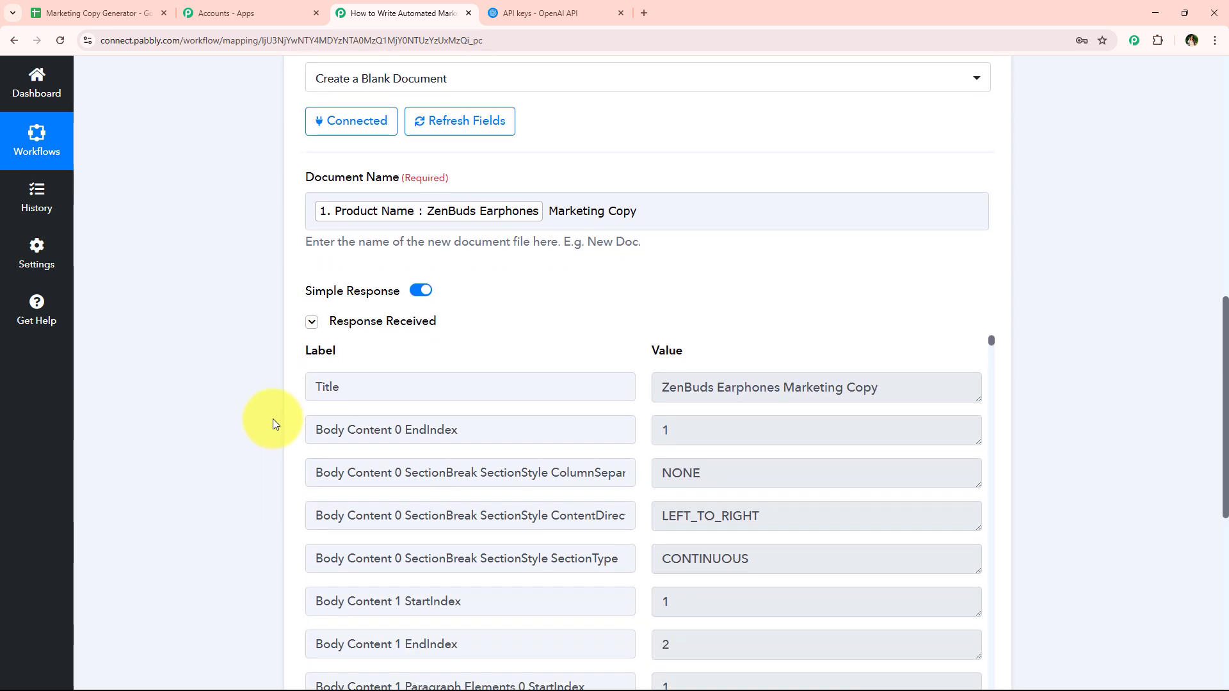
{"action": "scroll", "coordinate": [251, 467], "scroll_direction": "up", "scroll_amount": 6}
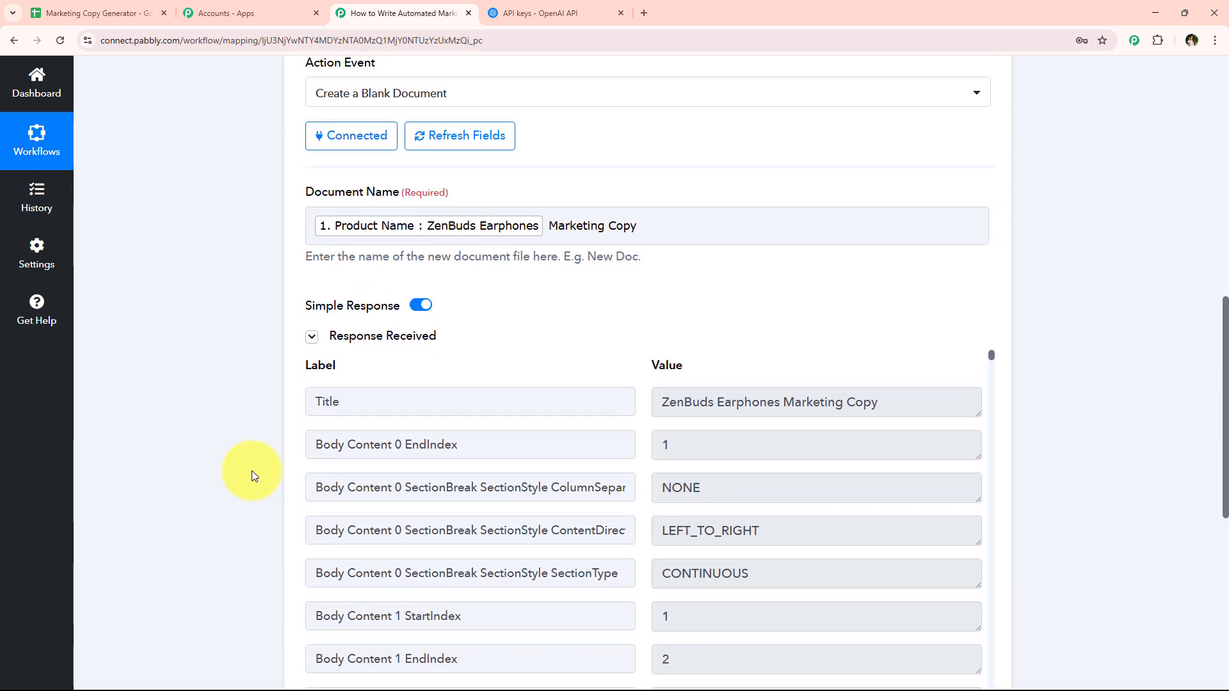
{"action": "left_click", "coordinate": [452, 293]}
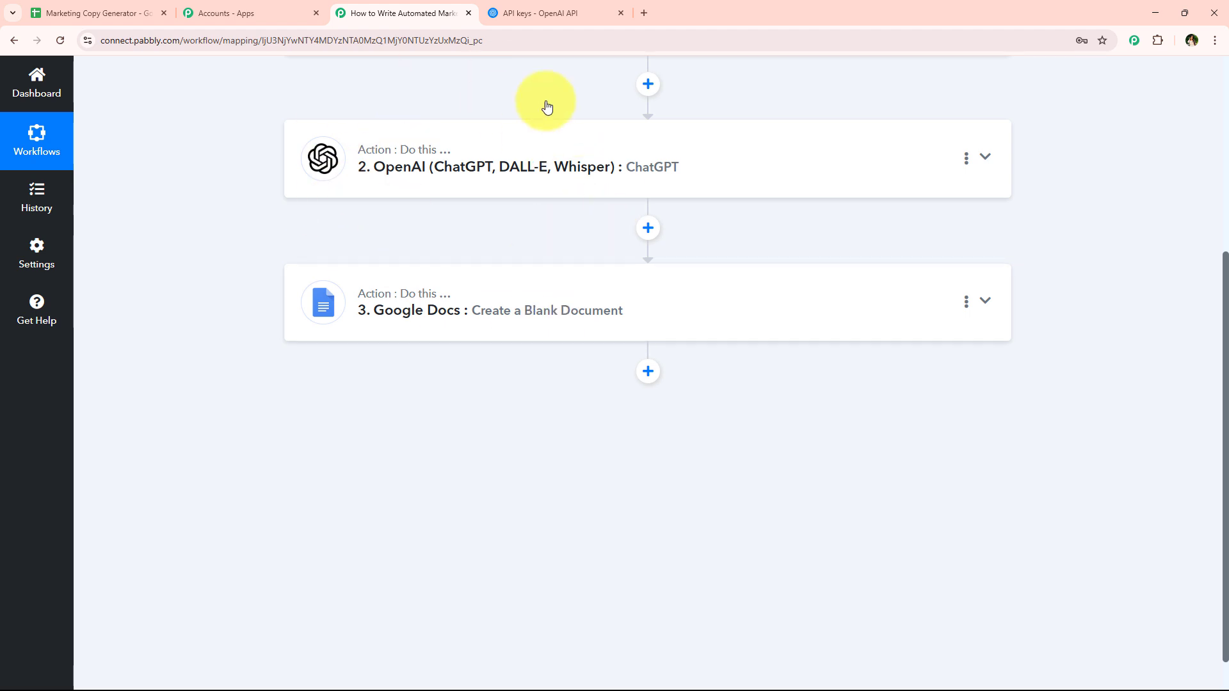
Step: Add a Google Docs action after the blank-document step with Append a Paragraph to a Document as its action event
{"action": "left_click", "coordinate": [648, 372]}
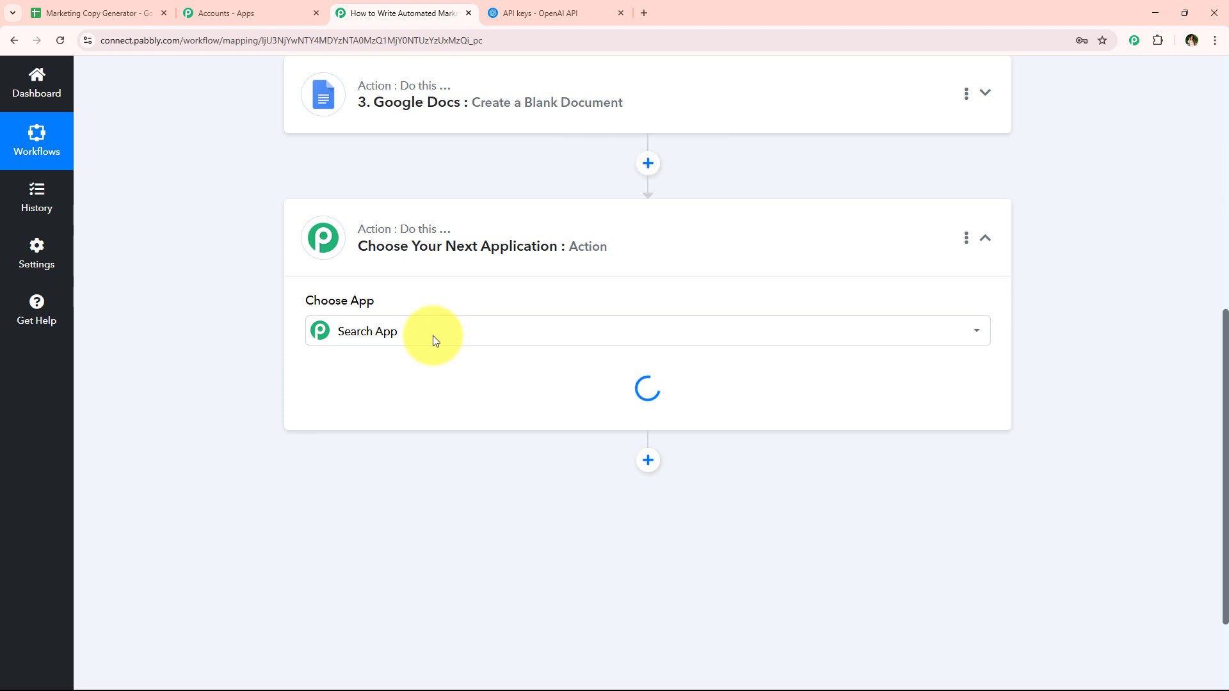
{"action": "type", "text": "Doc"}
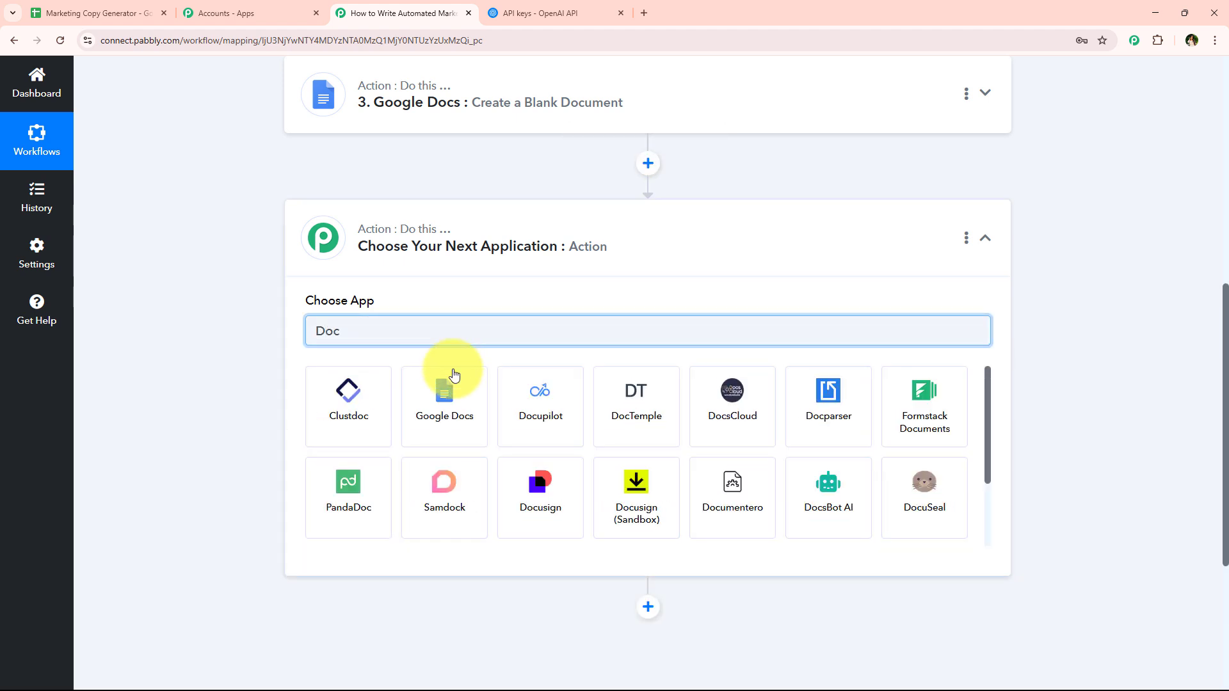
{"action": "left_click", "coordinate": [454, 374]}
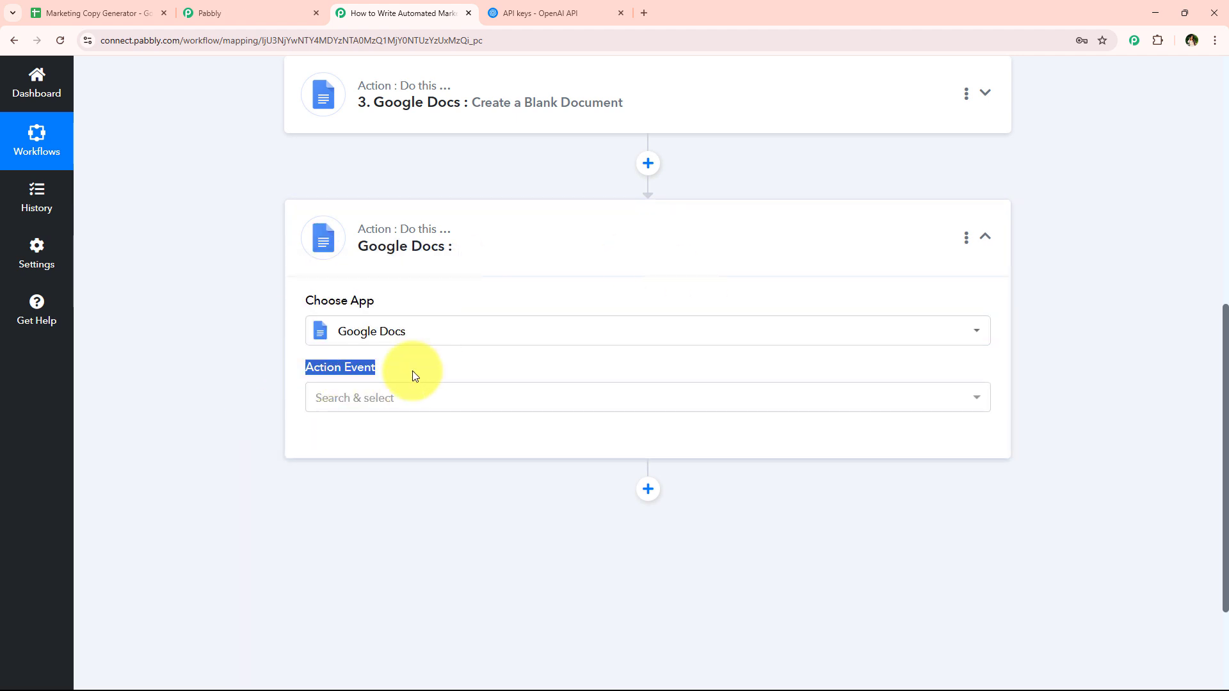
{"action": "left_click", "coordinate": [404, 400]}
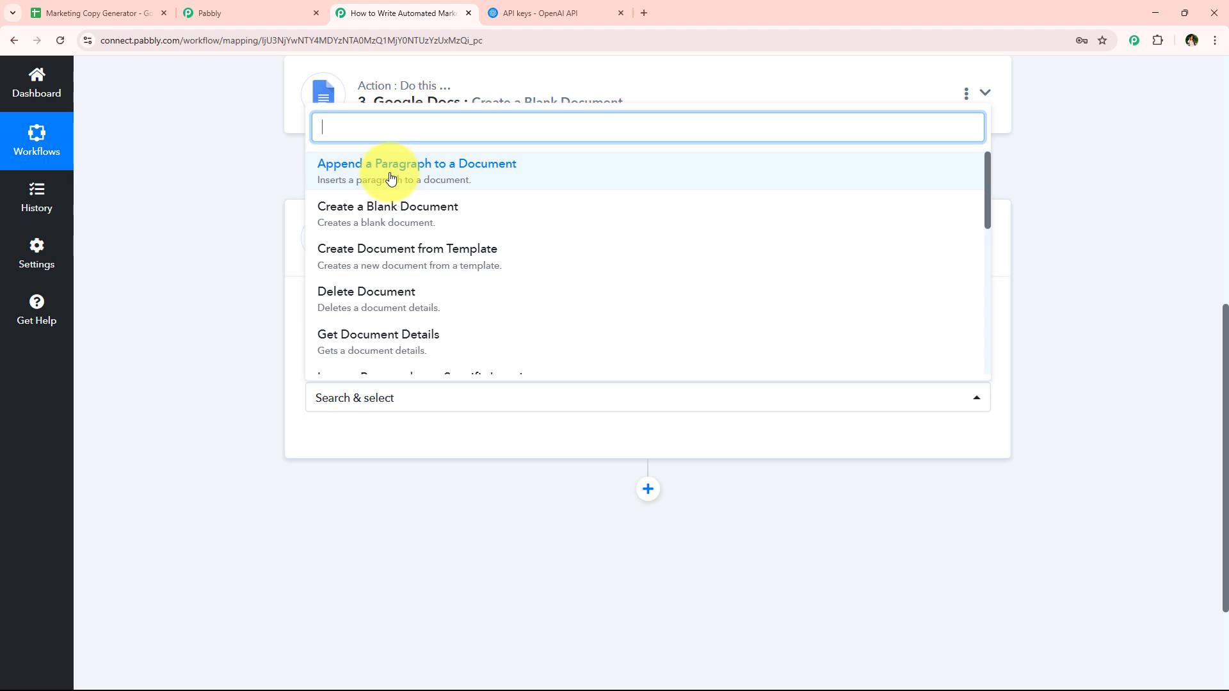
{"action": "left_click", "coordinate": [550, 179]}
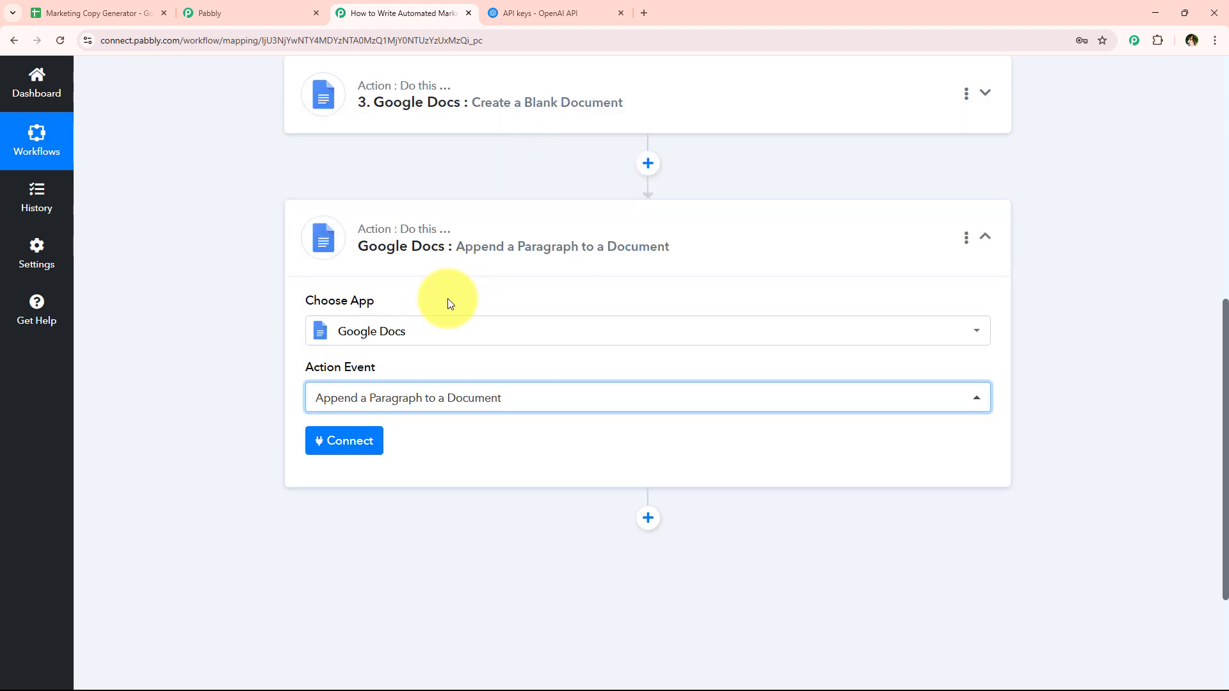
Step: Connect the append-paragraph action to Google Docs through the existing connection Google Docs #16
{"action": "left_click", "coordinate": [333, 435]}
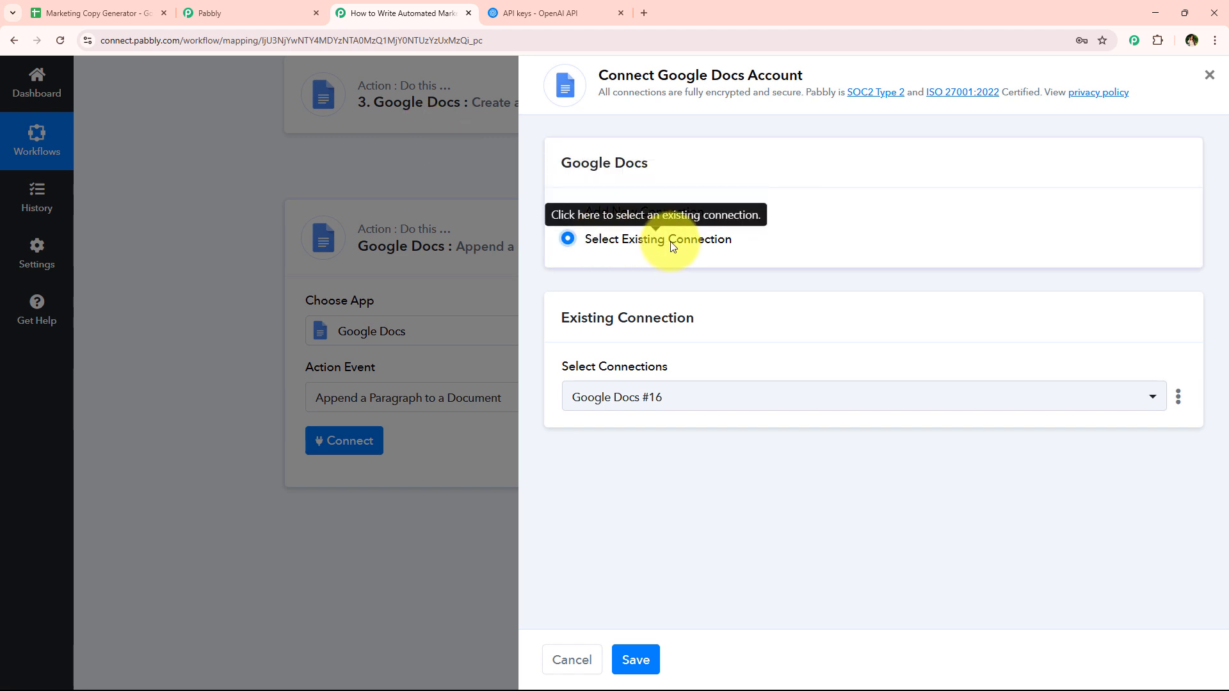
{"action": "left_click", "coordinate": [637, 659]}
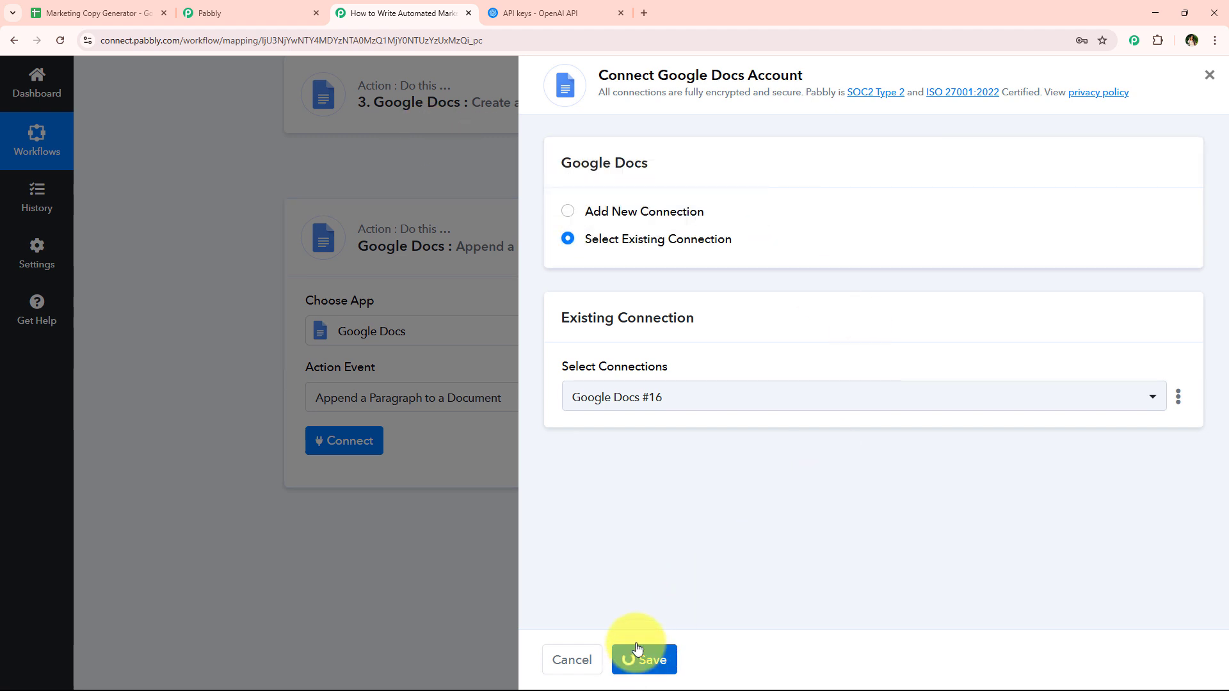
{"action": "scroll", "coordinate": [252, 384], "scroll_direction": "down", "scroll_amount": 1}
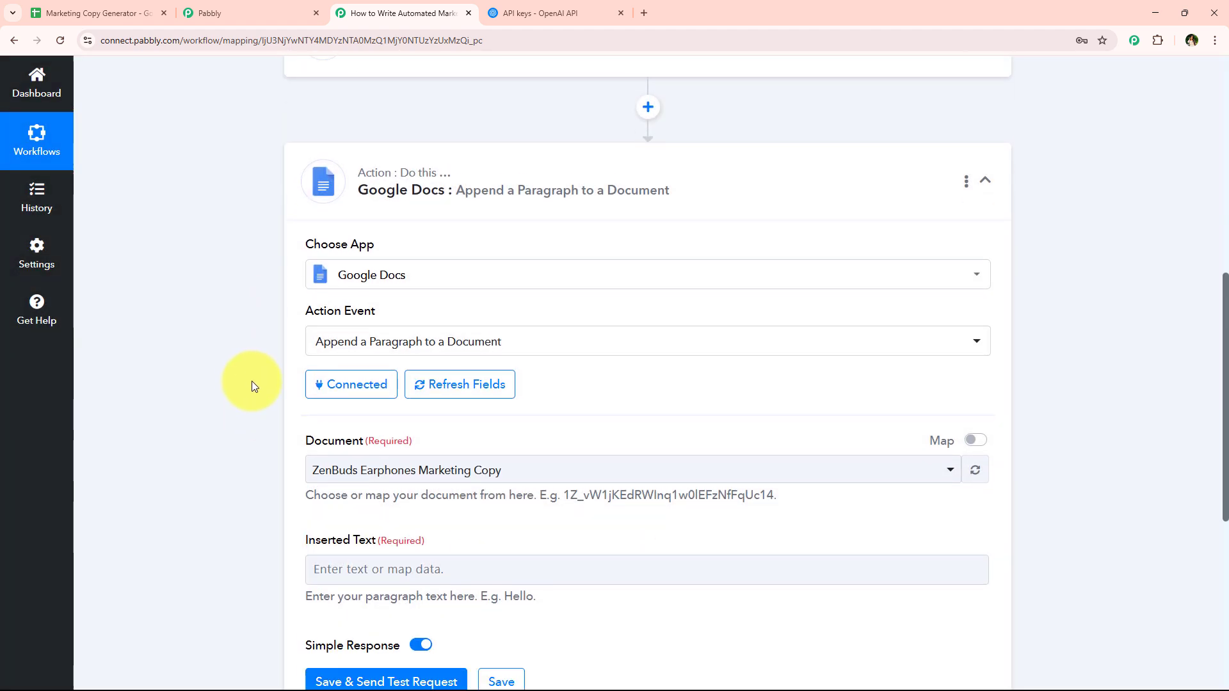
Step: Switch the target document to FitFlex Watch Marketing Copy and back to ZenBuds Earphones Marketing Copy
{"action": "scroll", "coordinate": [252, 381], "scroll_direction": "down", "scroll_amount": 2}
{"action": "left_click", "coordinate": [446, 340]}
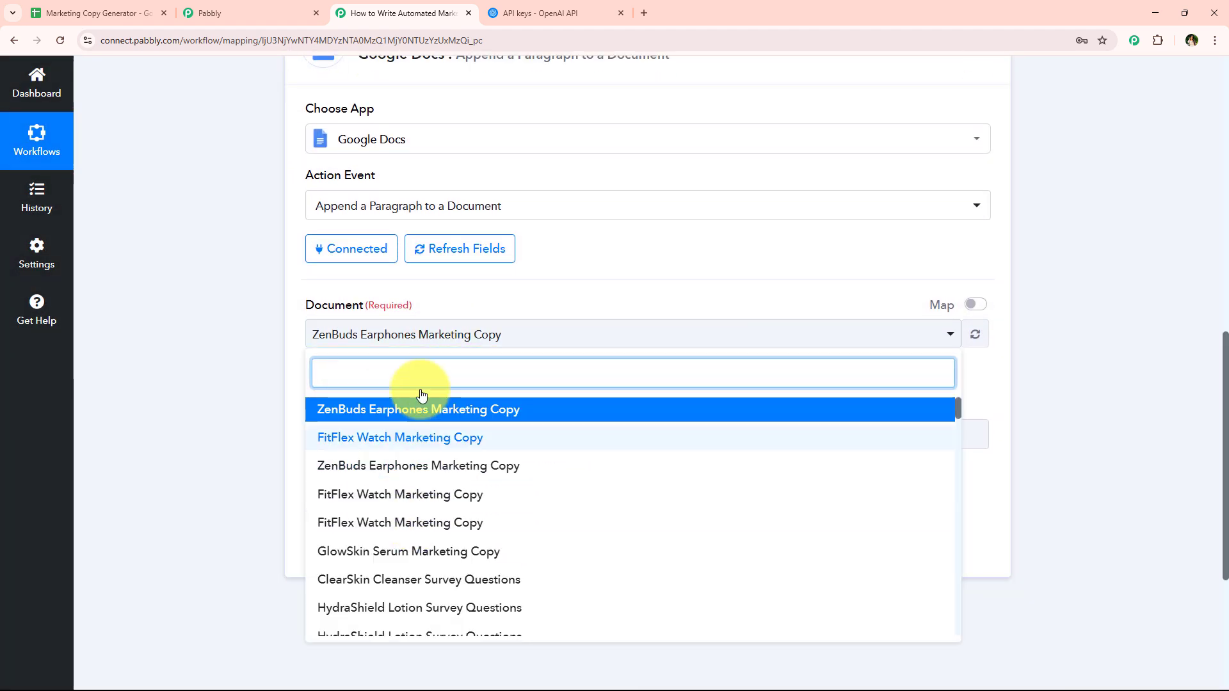
{"action": "left_click", "coordinate": [272, 343]}
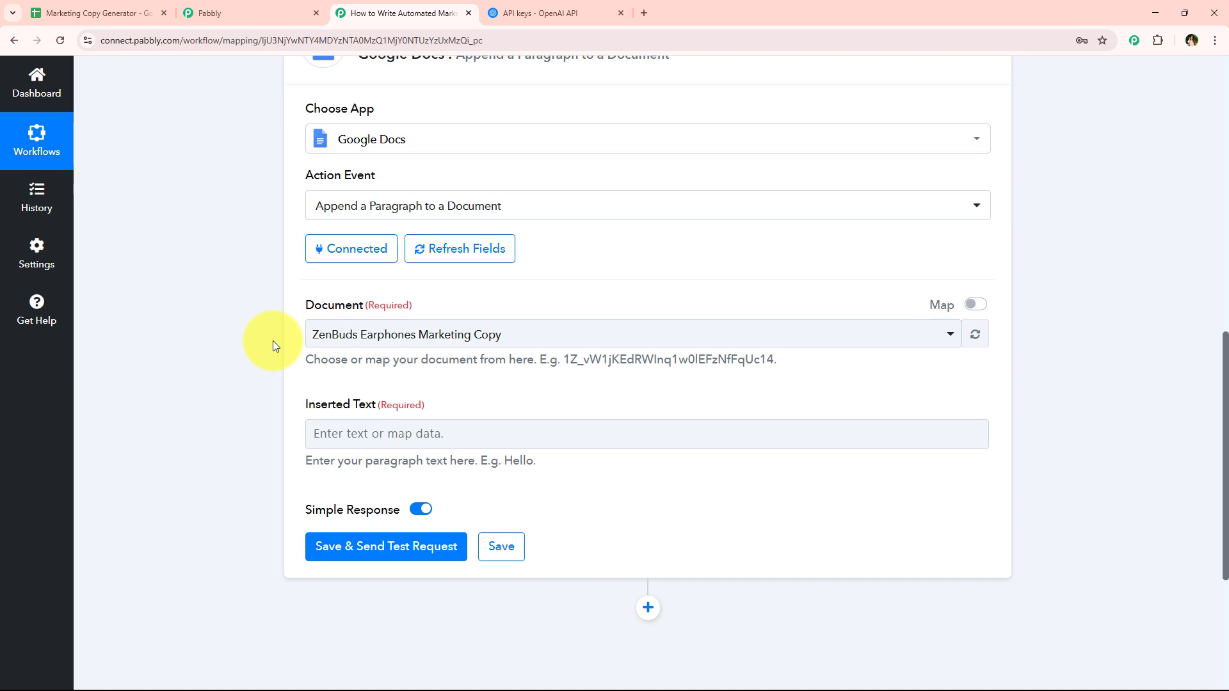
{"action": "left_click", "coordinate": [560, 330]}
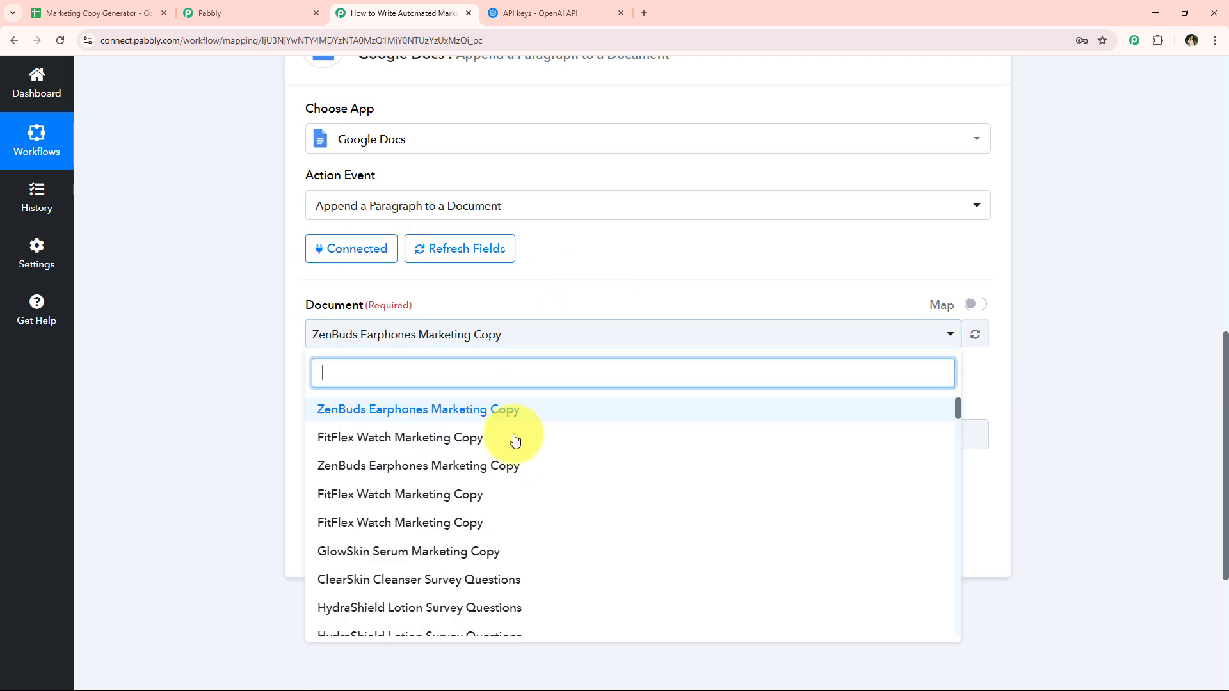
{"action": "left_click", "coordinate": [516, 440]}
{"action": "left_click", "coordinate": [488, 346]}
{"action": "left_click", "coordinate": [480, 343]}
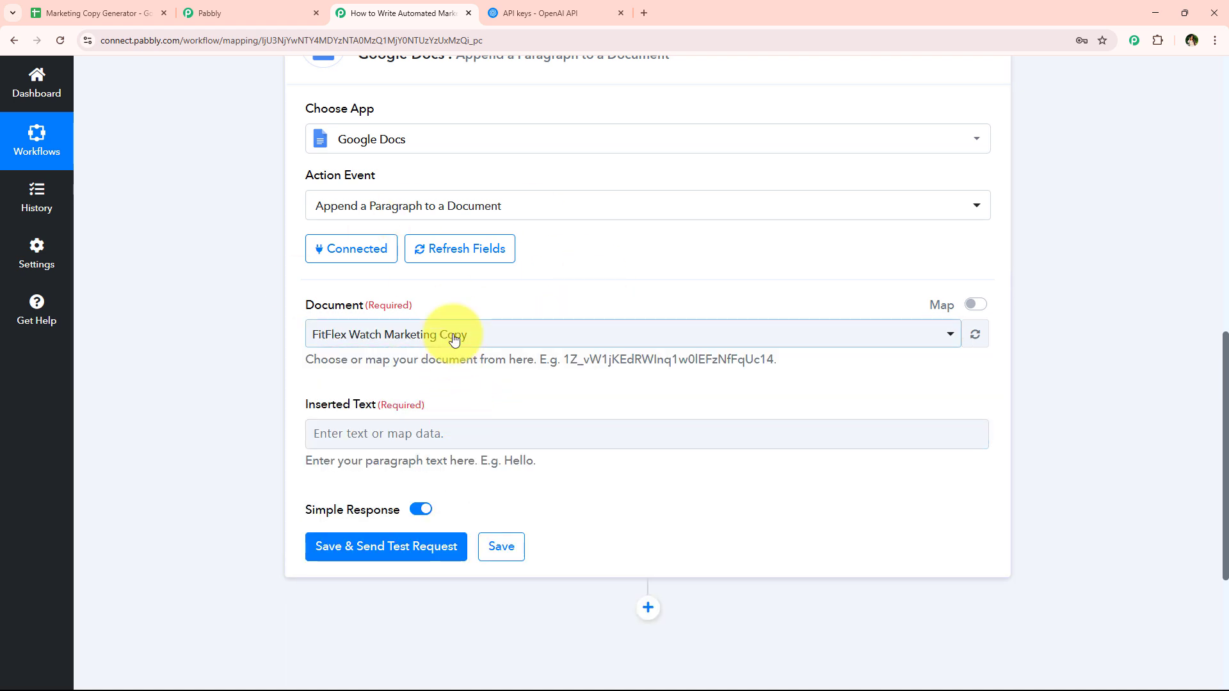
{"action": "left_click", "coordinate": [454, 337]}
{"action": "left_click", "coordinate": [434, 406]}
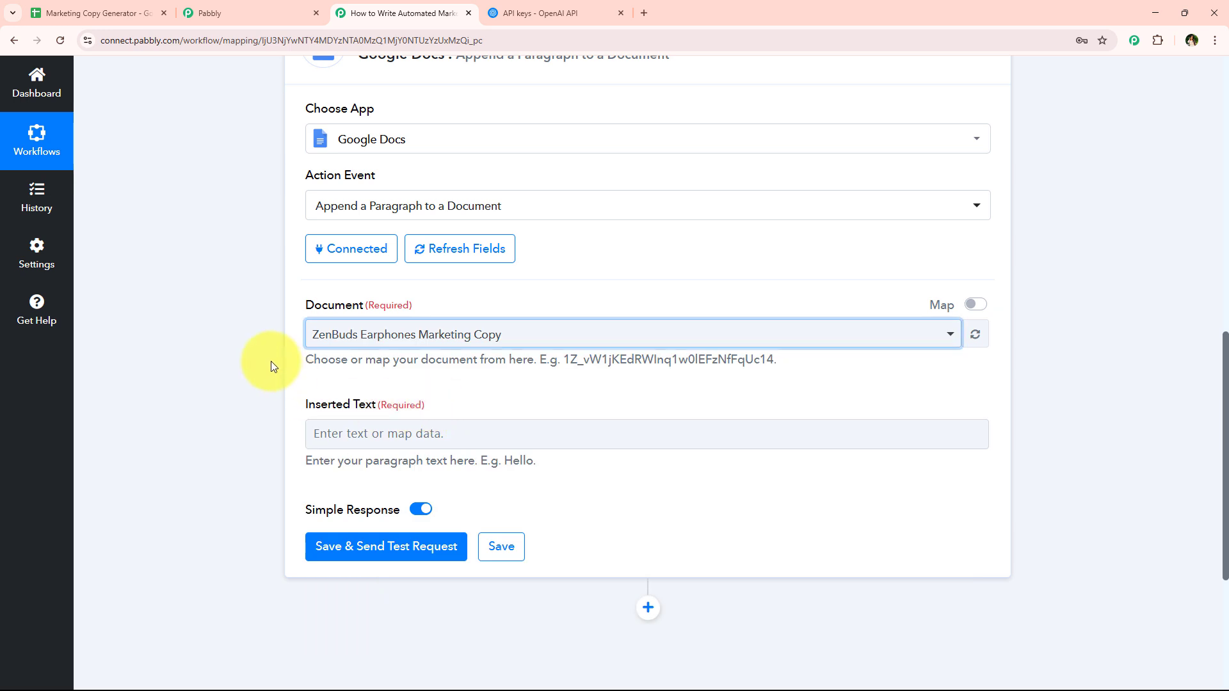
Step: Enable mapping for the document and replace its fixed ID with the DocumentId value from the Create a Blank Document step
{"action": "left_click", "coordinate": [976, 309]}
{"action": "left_click", "coordinate": [724, 345]}
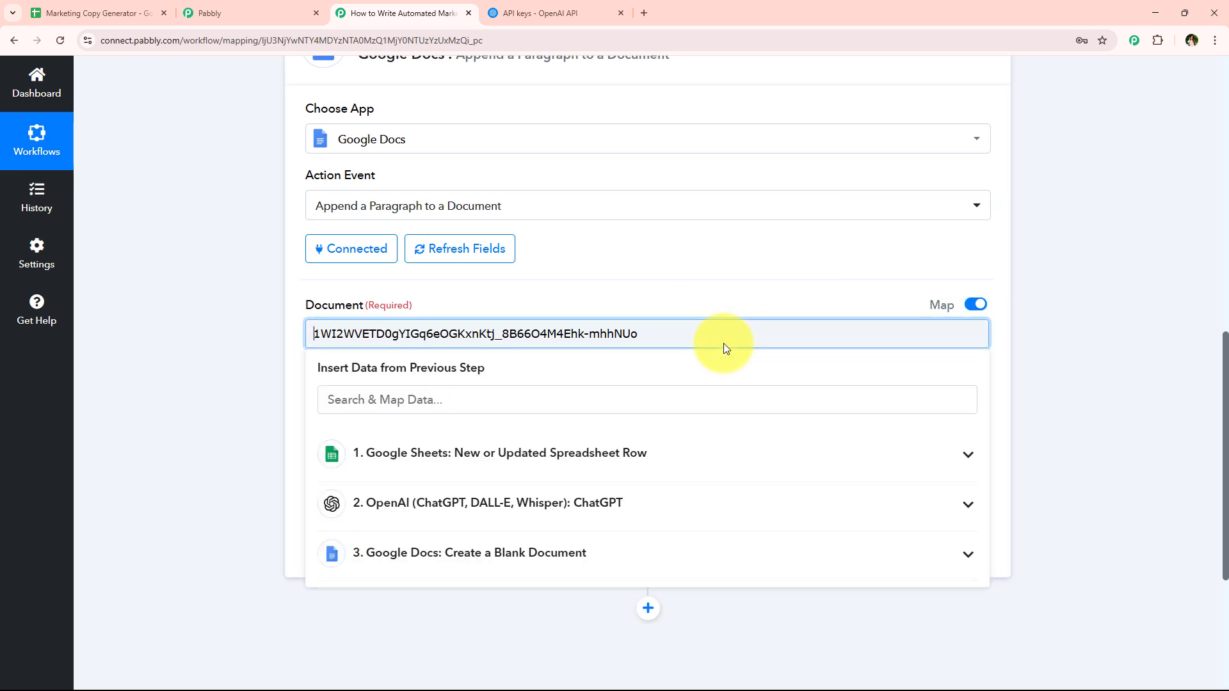
{"action": "double_click", "coordinate": [724, 346]}
{"action": "left_click", "coordinate": [724, 345]}
{"action": "double_click", "coordinate": [712, 331]}
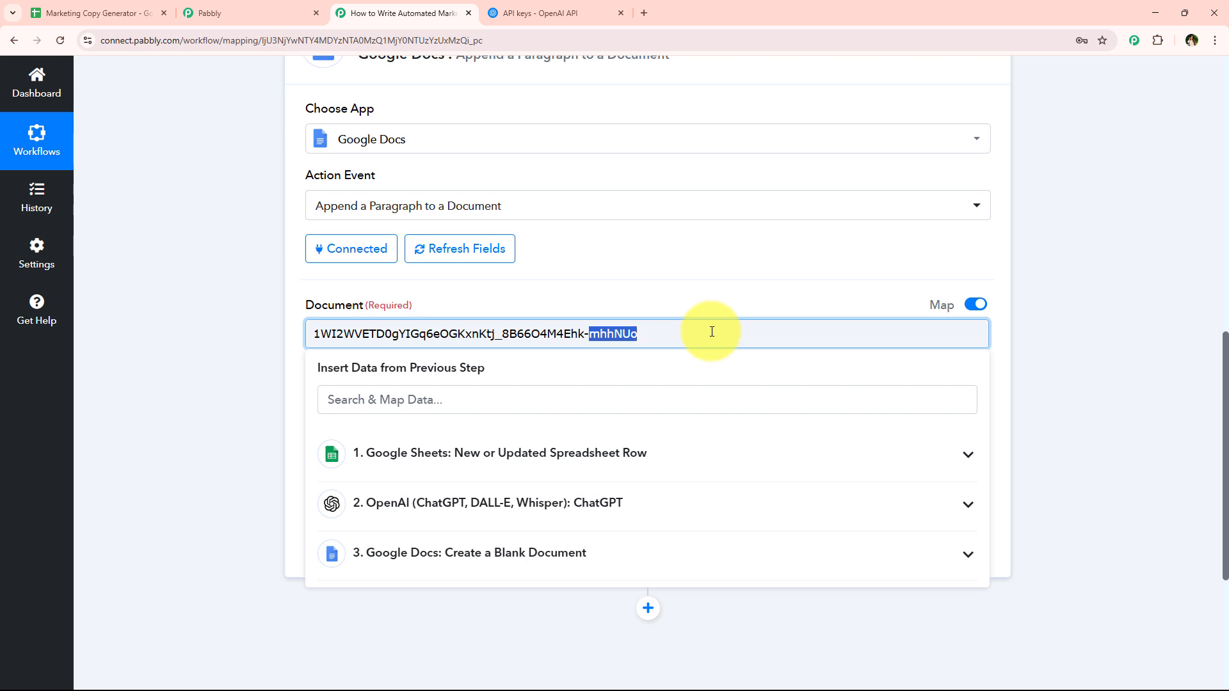
{"action": "triple_click", "coordinate": [711, 331]}
{"action": "left_click", "coordinate": [480, 403]}
{"action": "type", "text": "docum"}
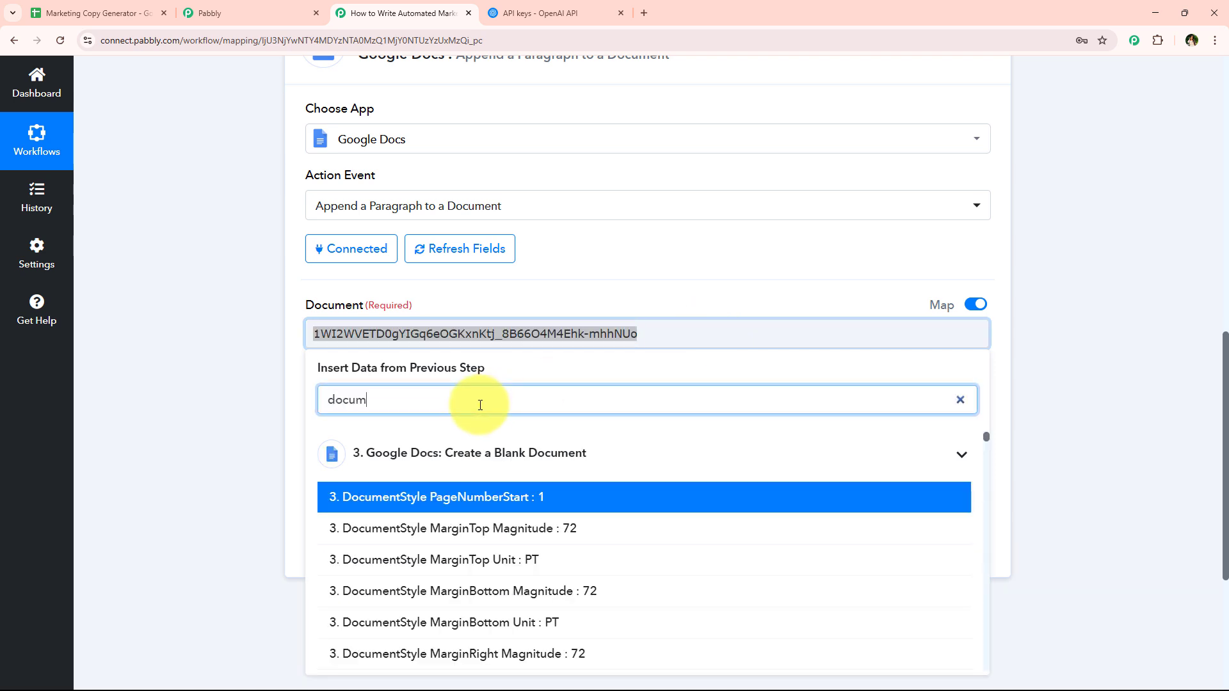
{"action": "type", "text": "enti"}
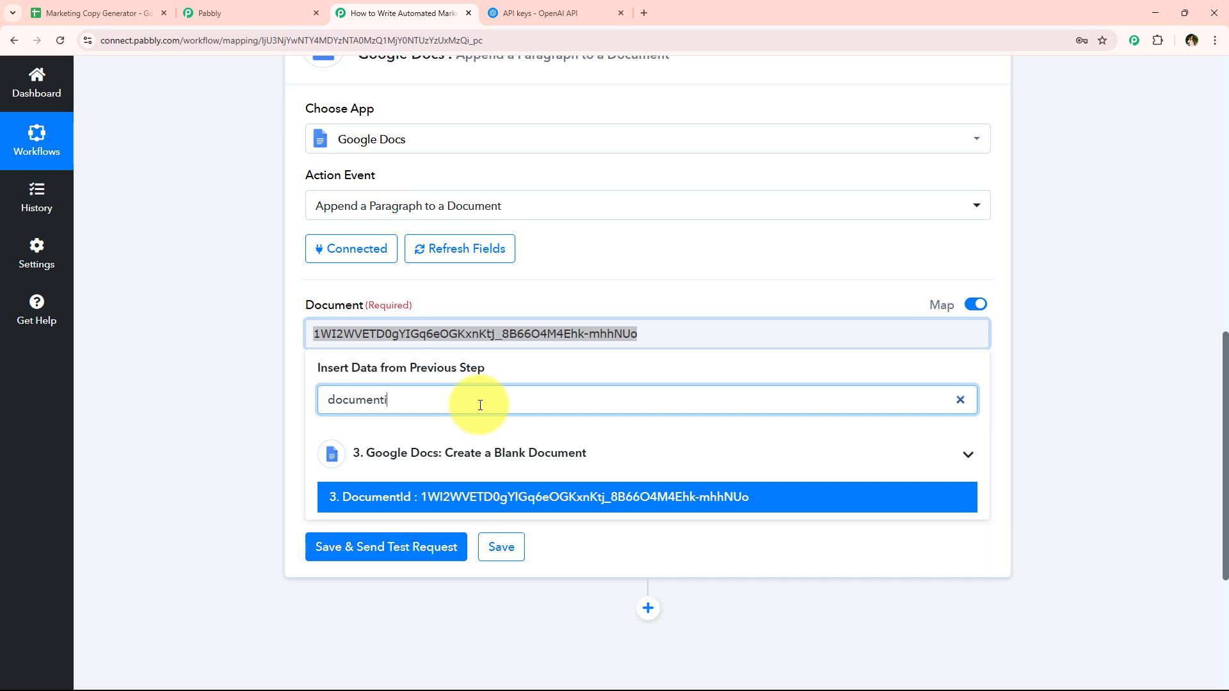
{"action": "type", "text": "d"}
{"action": "left_click", "coordinate": [488, 497]}
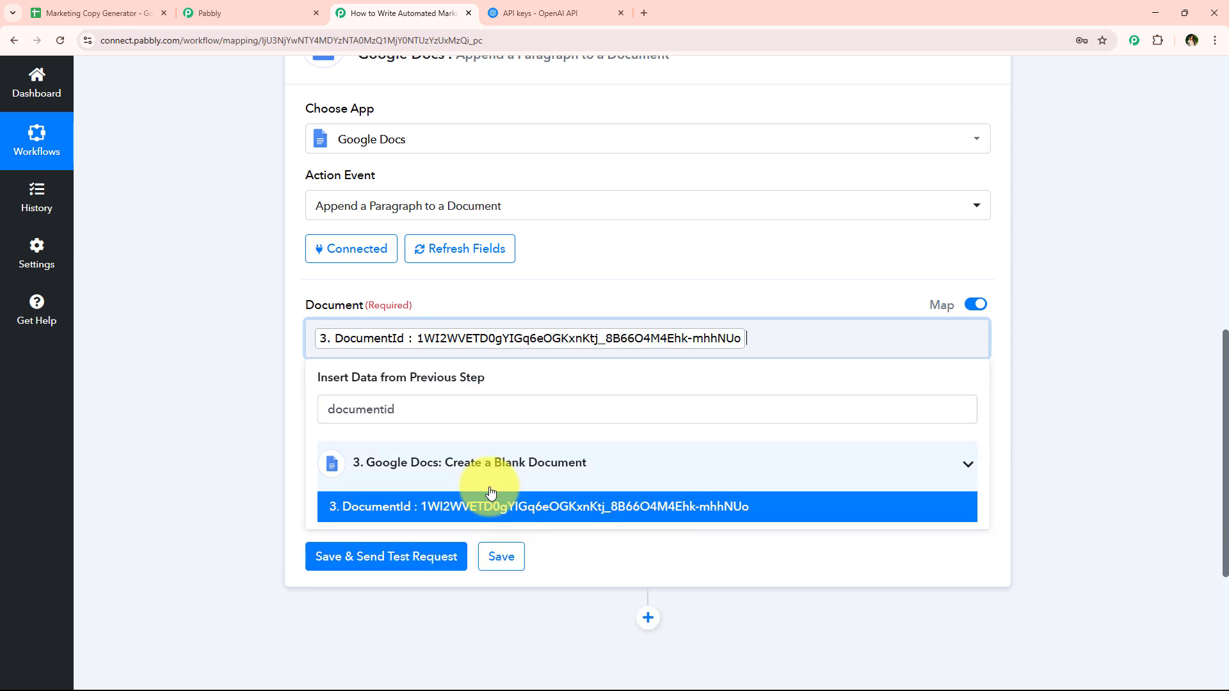
{"action": "left_click", "coordinate": [277, 439]}
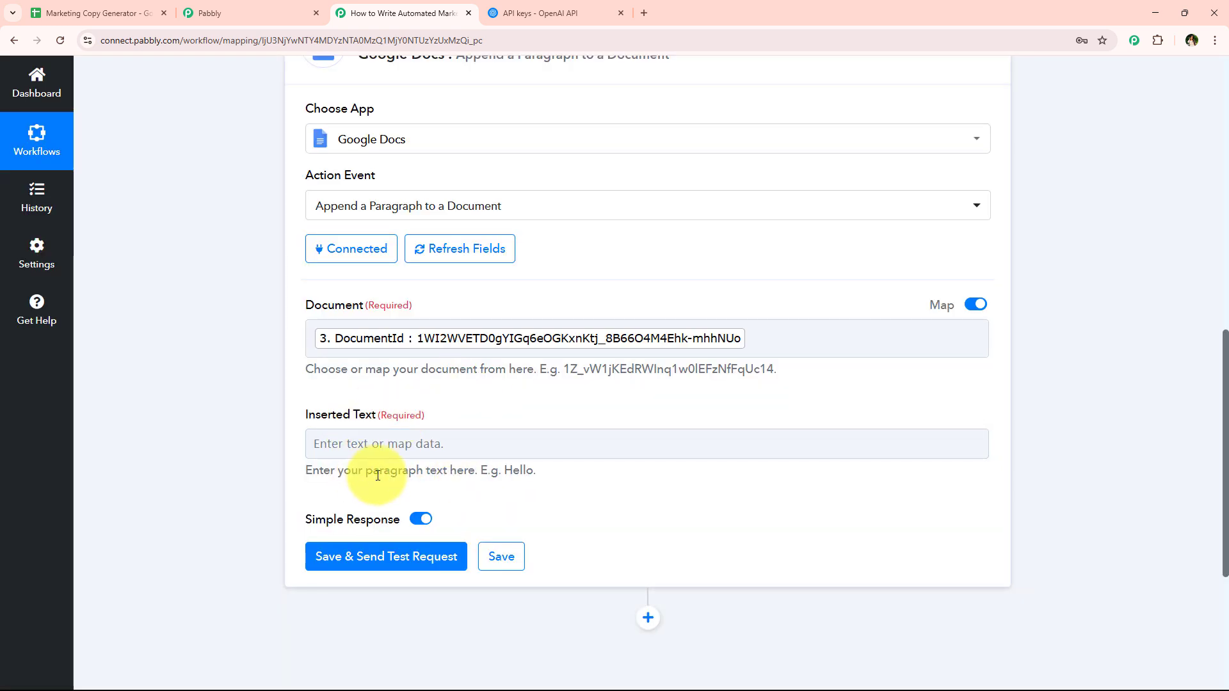
Step: Map the inserted text to the Choices 0 Message Content value from the ChatGPT step
{"action": "left_click", "coordinate": [378, 446]}
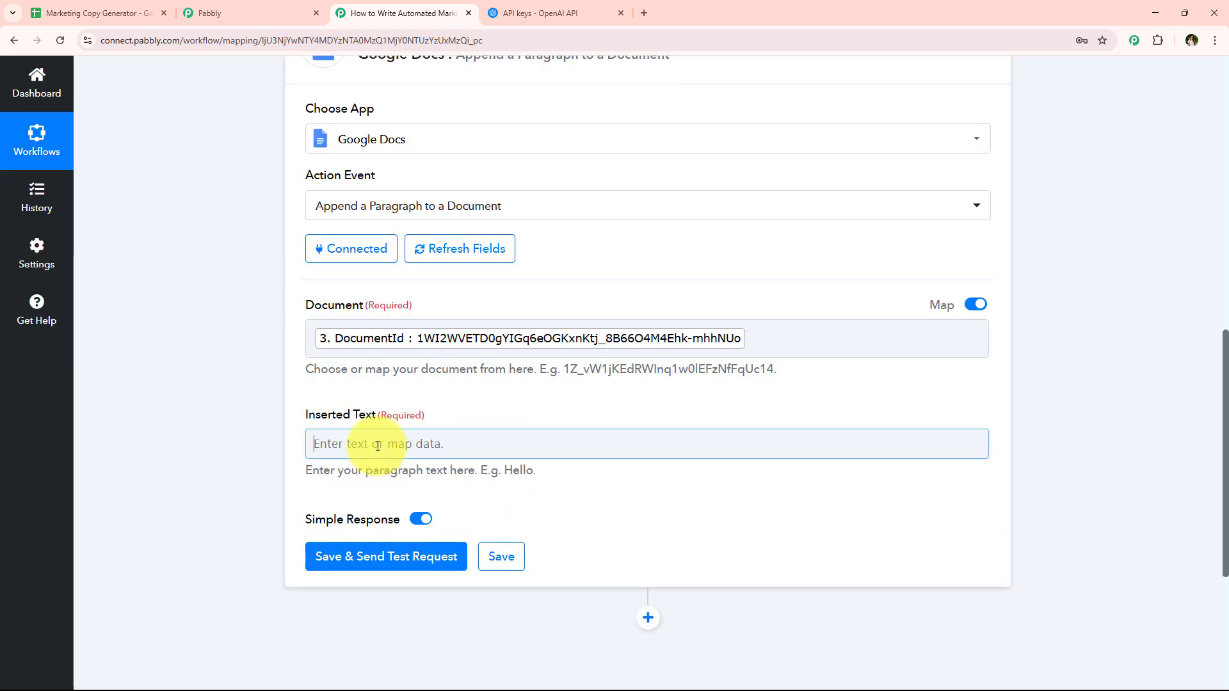
{"action": "scroll", "coordinate": [237, 414], "scroll_direction": "down", "scroll_amount": 3}
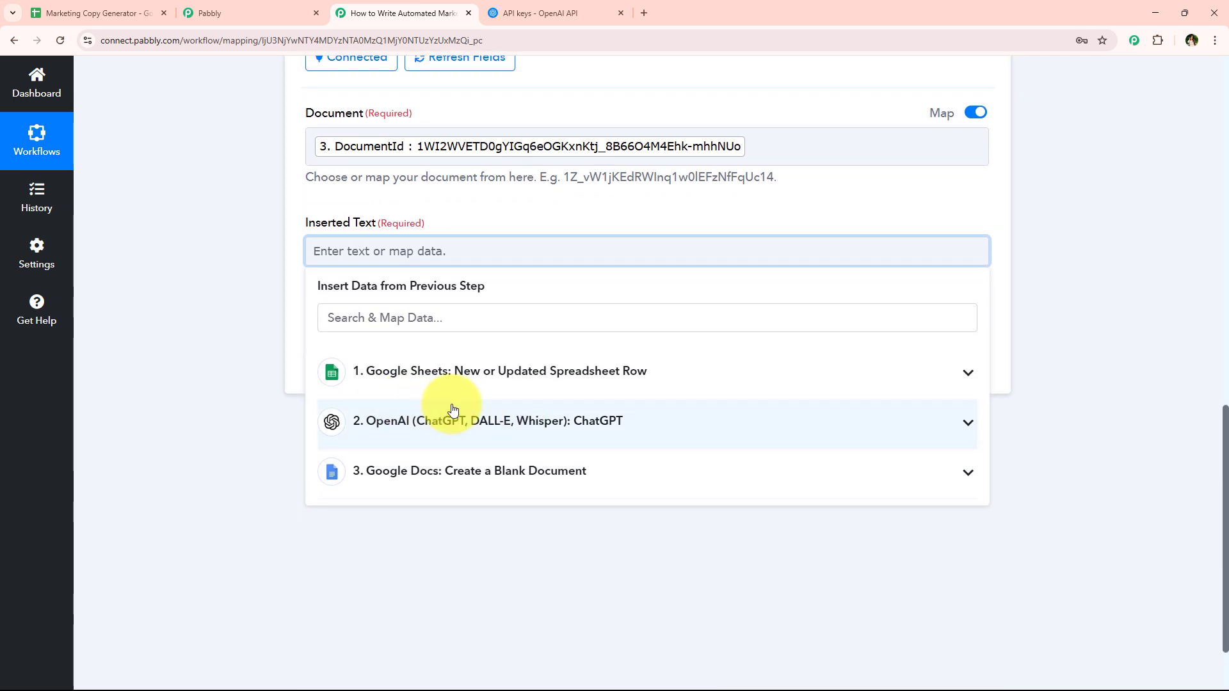
{"action": "left_click", "coordinate": [451, 412]}
{"action": "scroll", "coordinate": [474, 512], "scroll_direction": "down", "scroll_amount": 2}
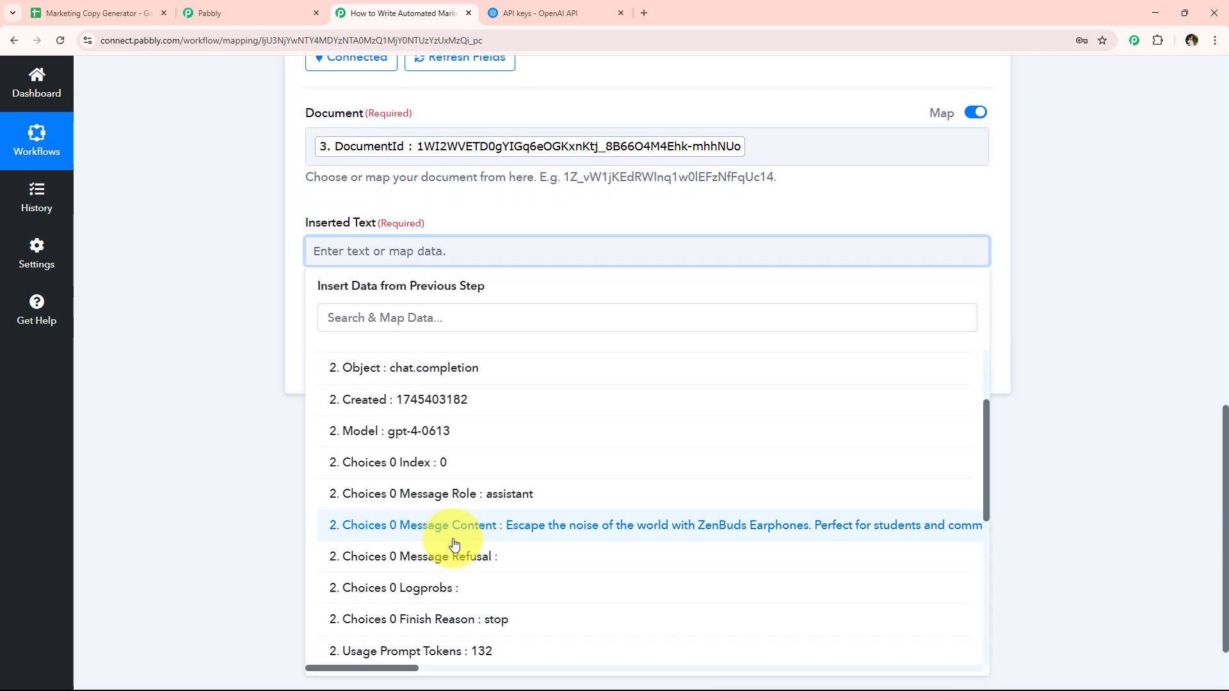
{"action": "left_click", "coordinate": [515, 532]}
{"action": "left_click", "coordinate": [205, 416]}
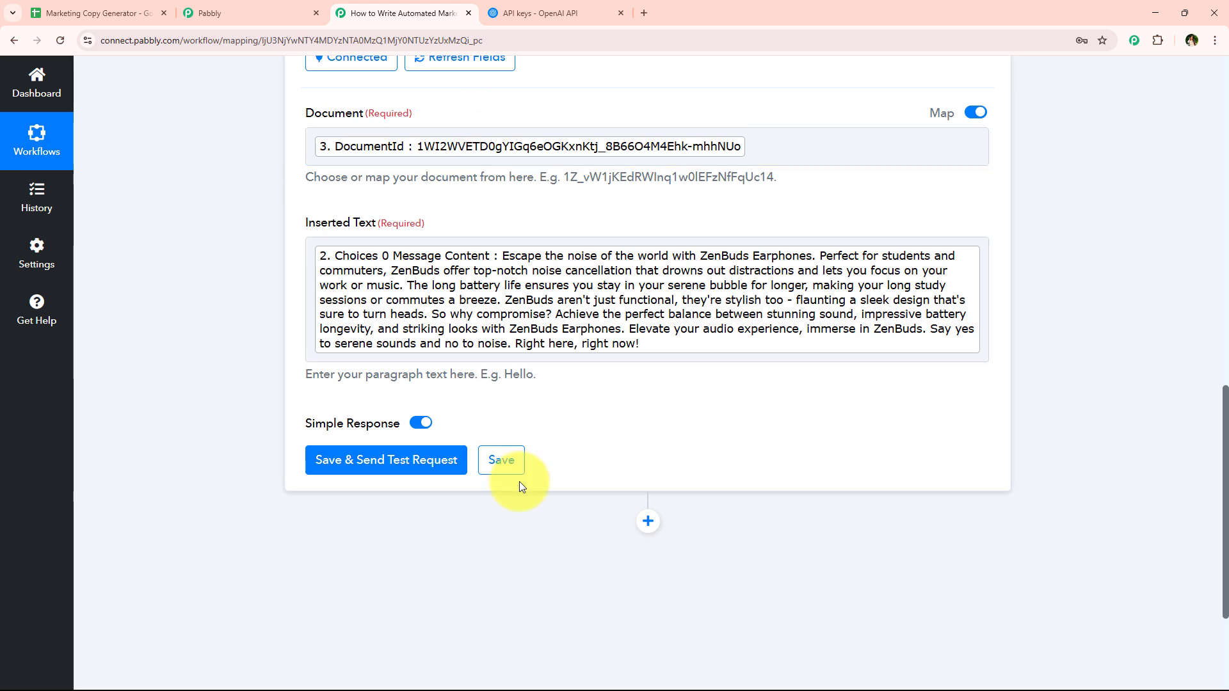
Step: Save the Append a Paragraph to a Document action, send its test request, and collapse the step
{"action": "left_click", "coordinate": [422, 458]}
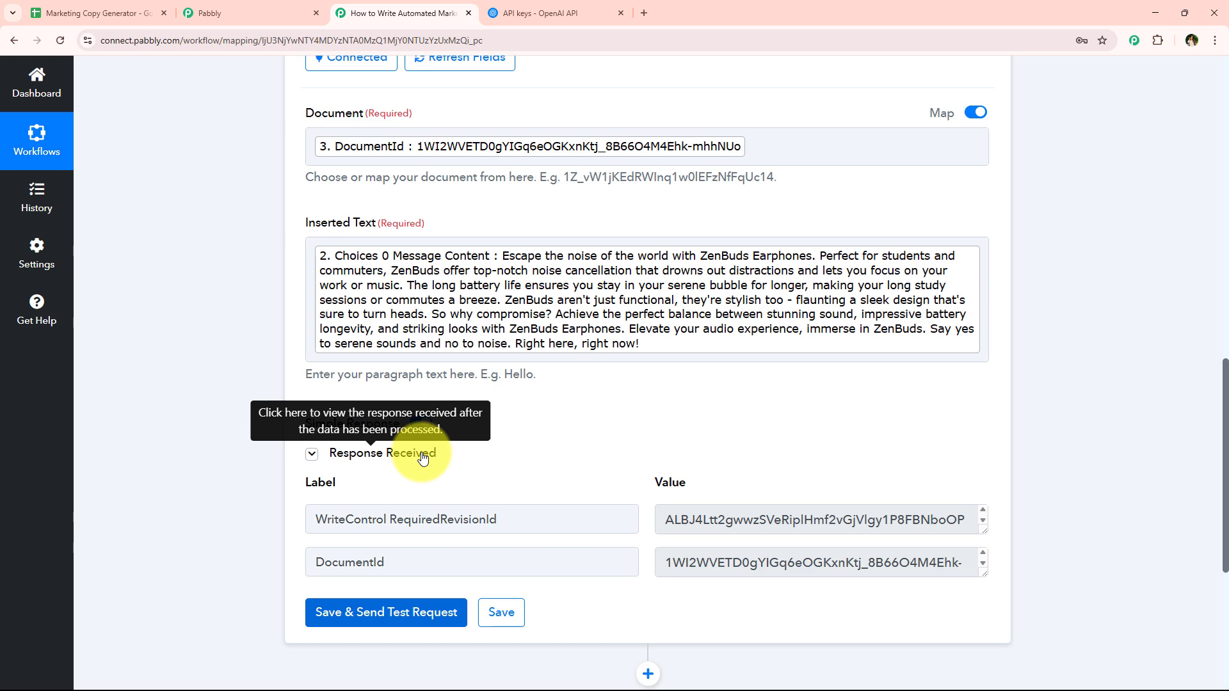
{"action": "scroll", "coordinate": [409, 454], "scroll_direction": "up", "scroll_amount": 1}
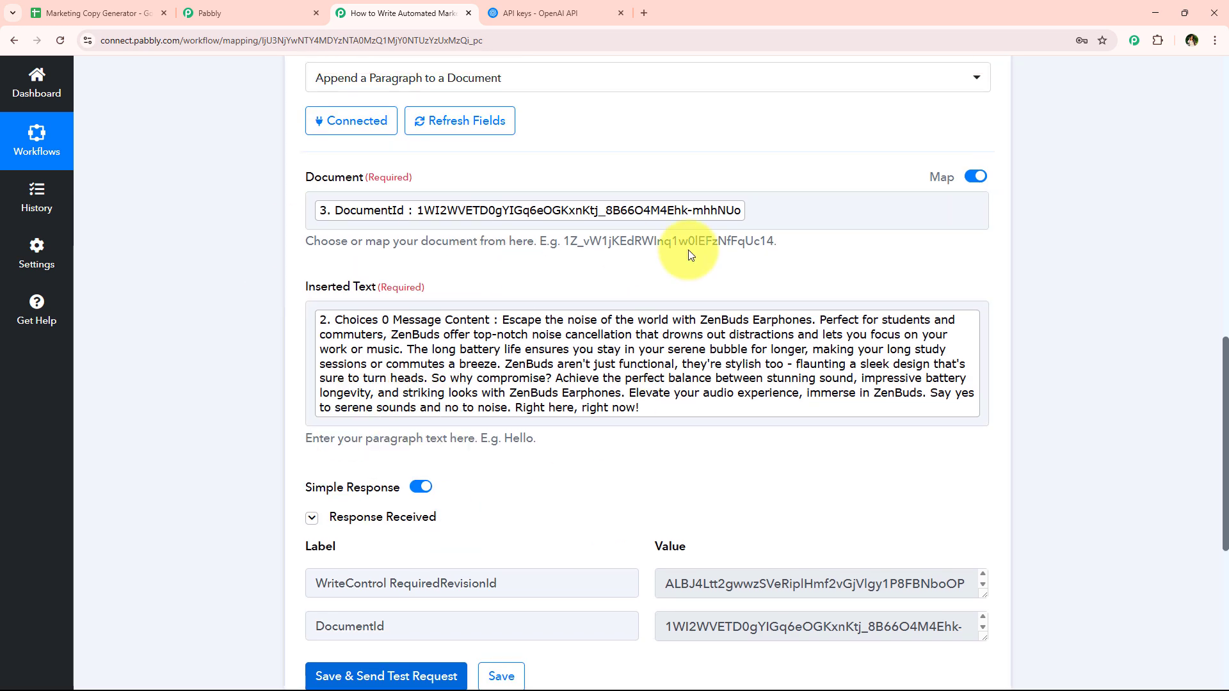
{"action": "scroll", "coordinate": [215, 574], "scroll_direction": "up", "scroll_amount": 7}
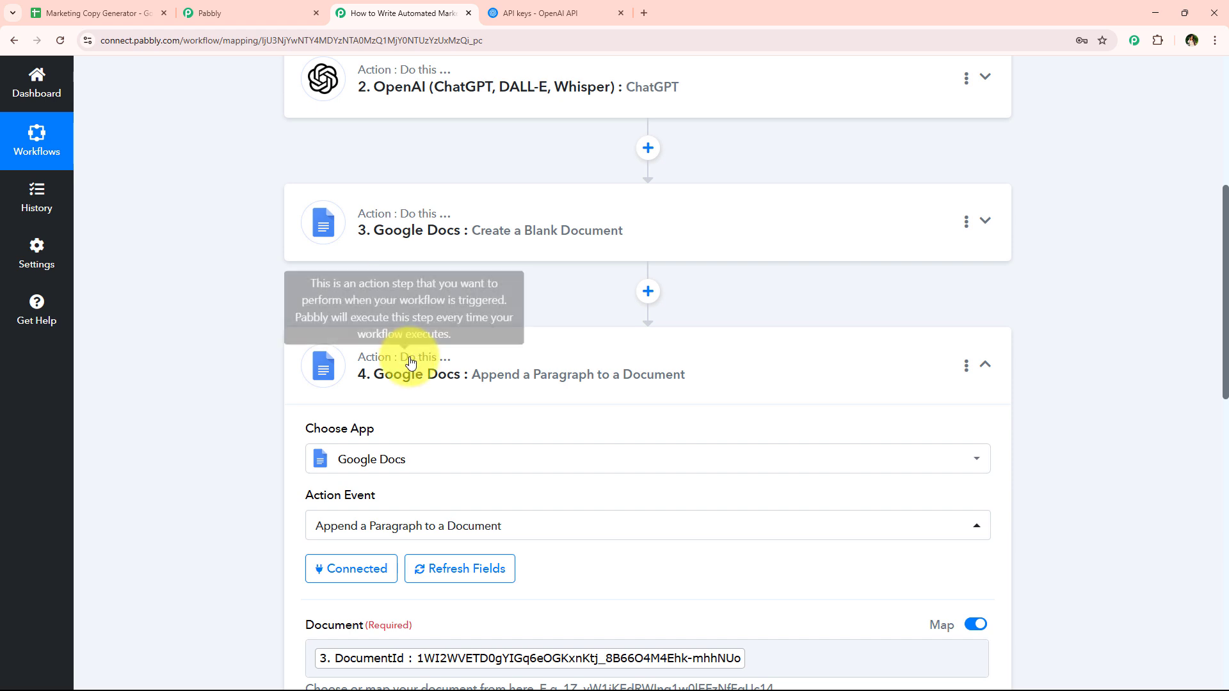
{"action": "left_click", "coordinate": [410, 362]}
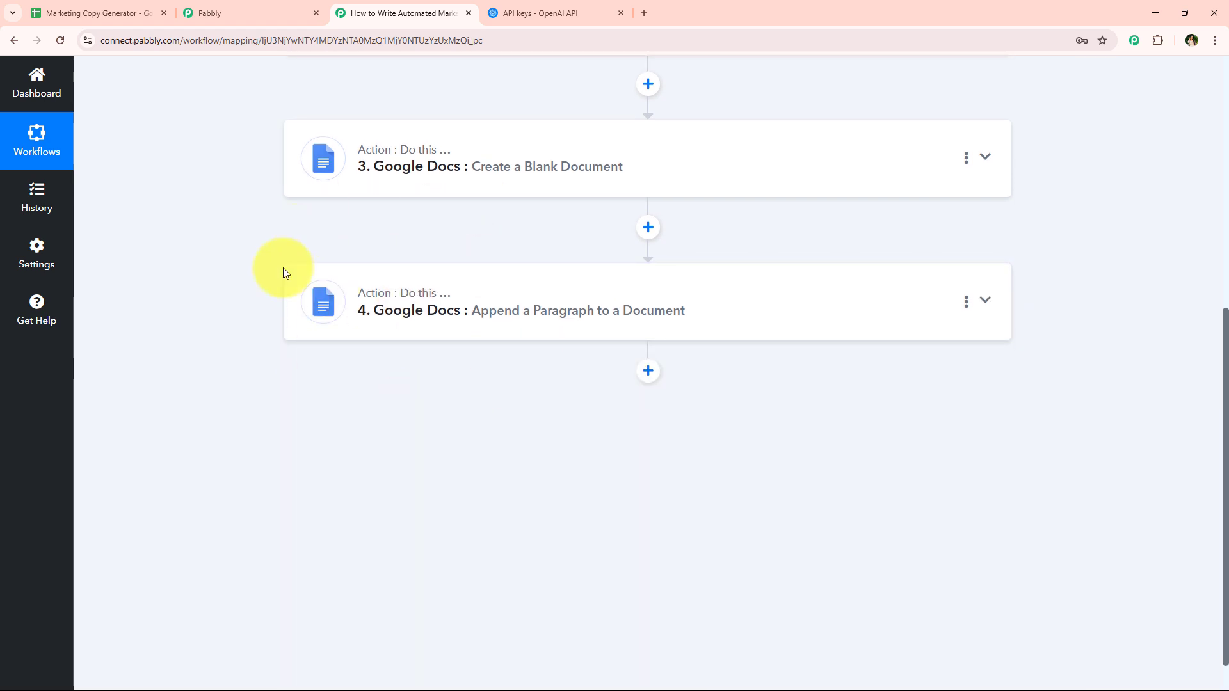
Step: Add a new action step after Append a Paragraph to a Document and choose Google Drive as its app
{"action": "left_click", "coordinate": [102, 14]}
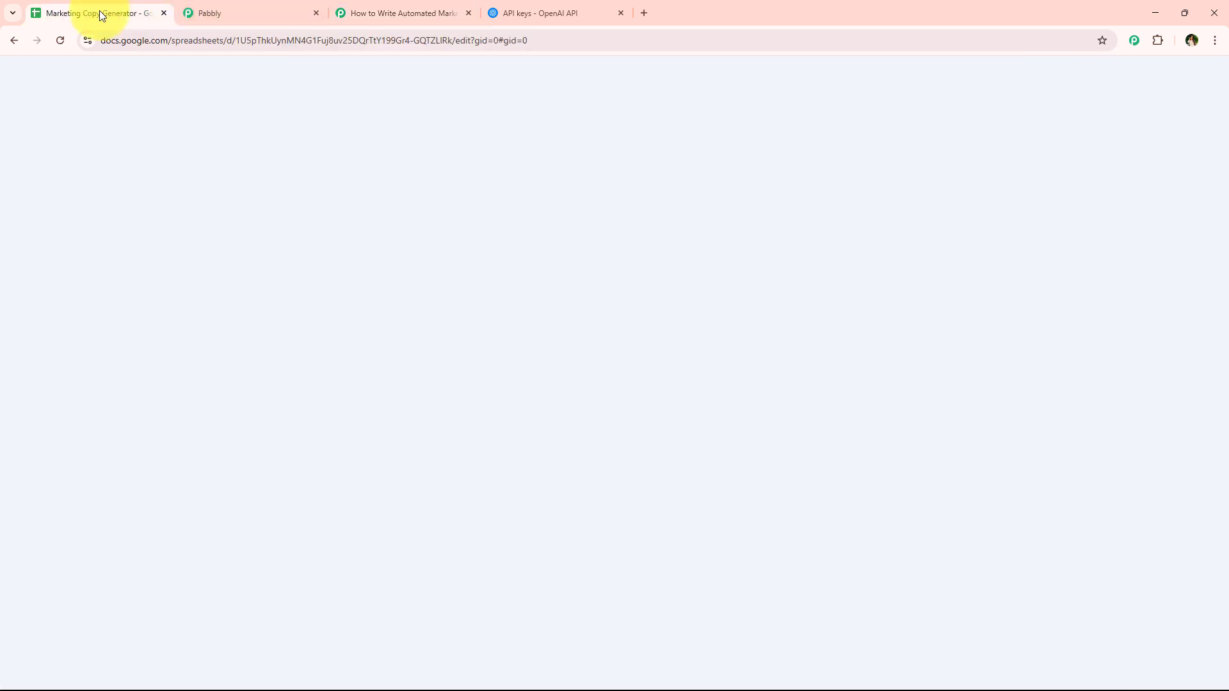
{"action": "left_click", "coordinate": [368, 13]}
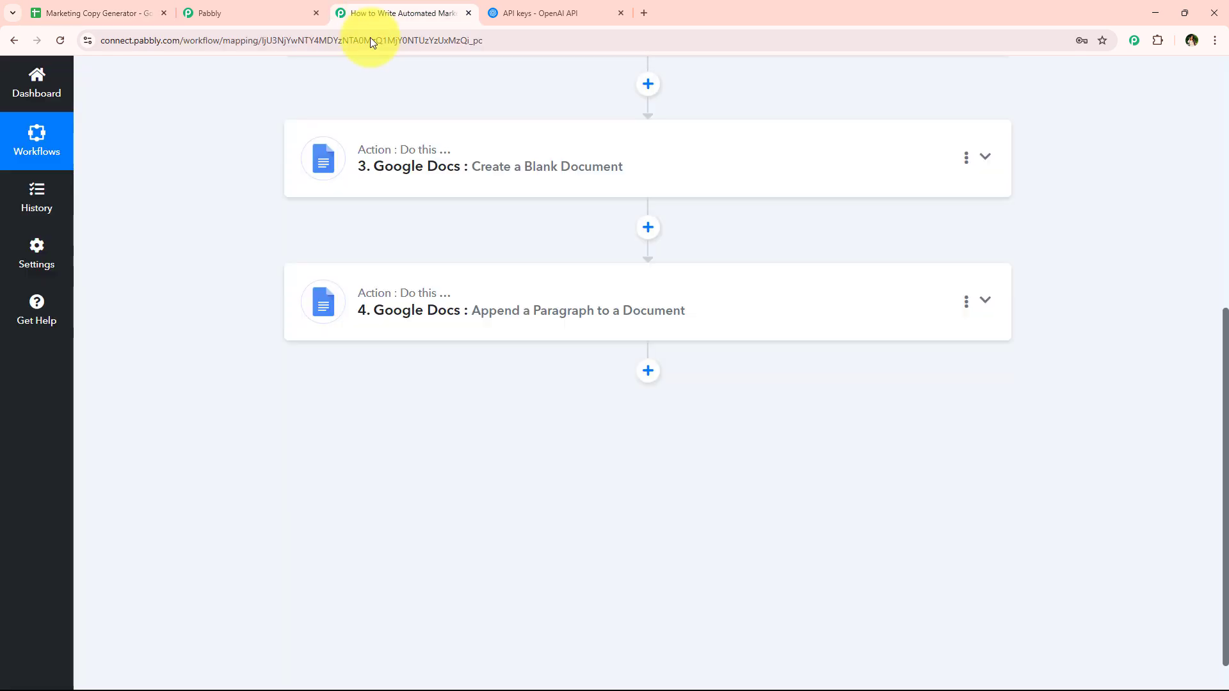
{"action": "left_click", "coordinate": [648, 366]}
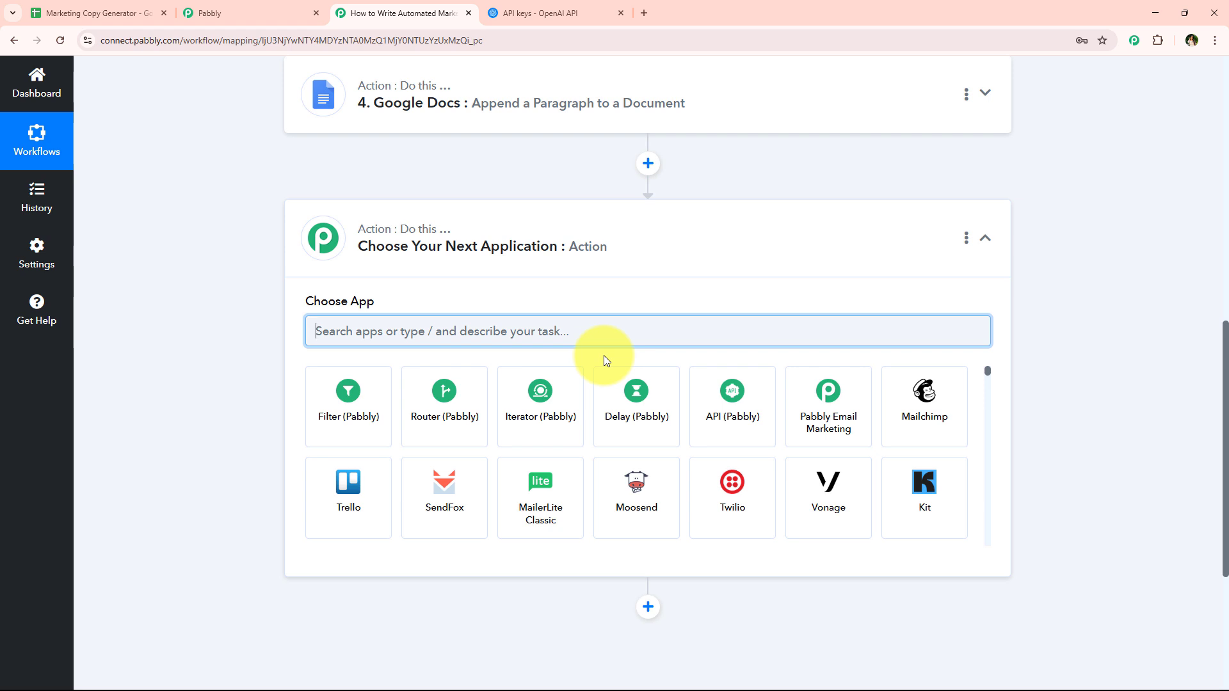
{"action": "type", "text": "goog"}
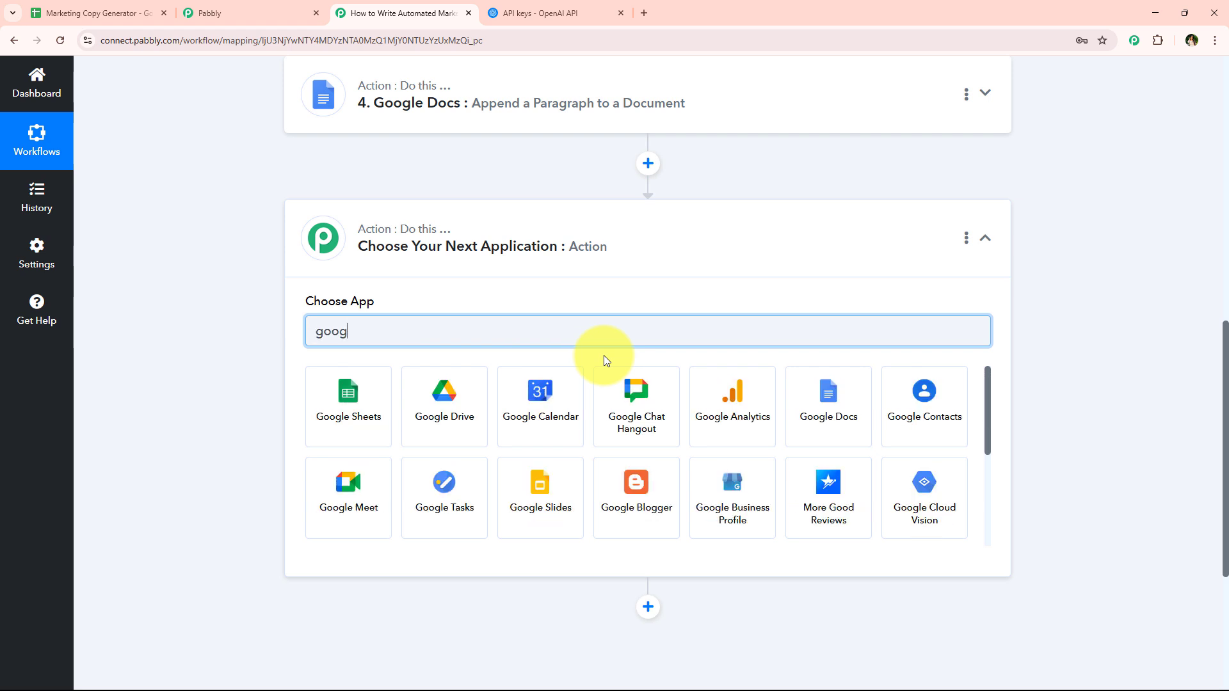
{"action": "type", "text": "le d"}
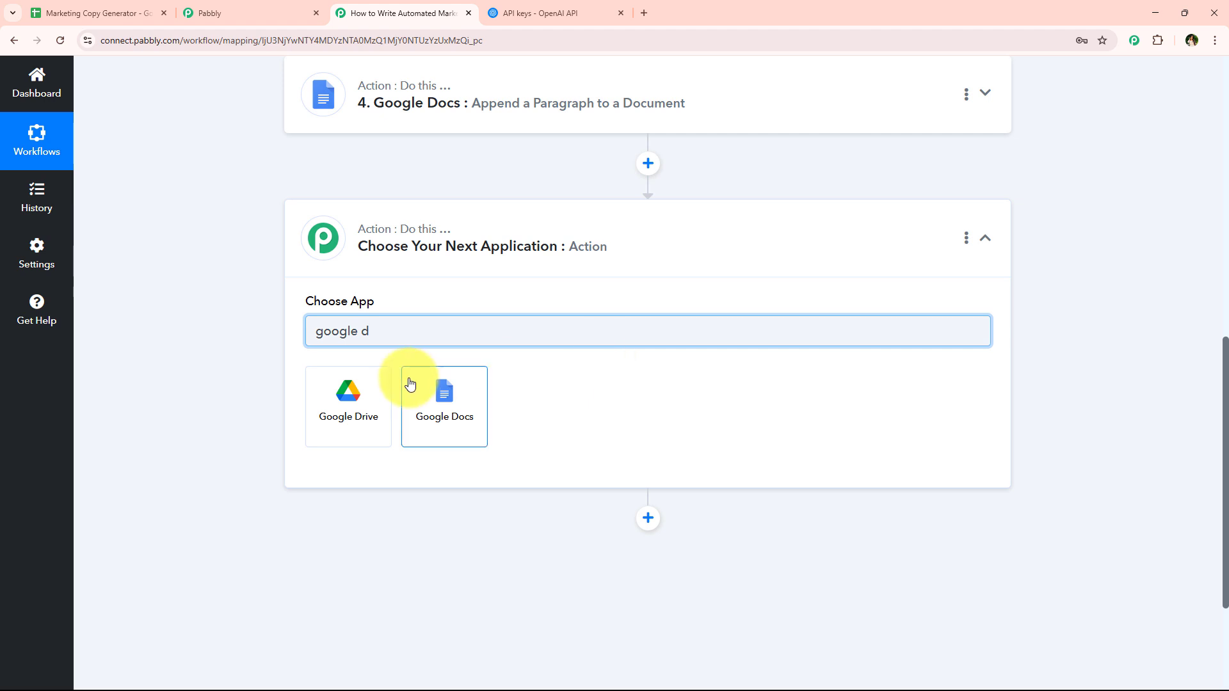
{"action": "left_click", "coordinate": [379, 394]}
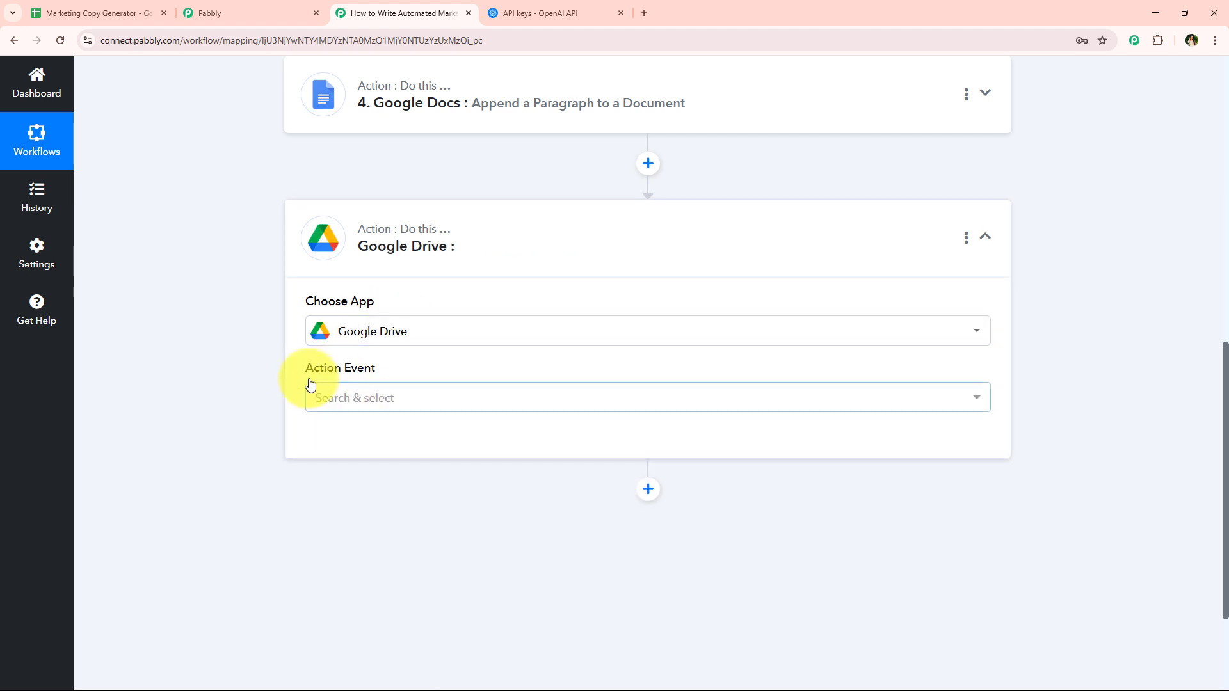
Step: Set the Google Drive action event to Share a File With Anyone
{"action": "left_click_drag", "start_coordinate": [306, 368], "coordinate": [423, 370]}
{"action": "left_click", "coordinate": [411, 398]}
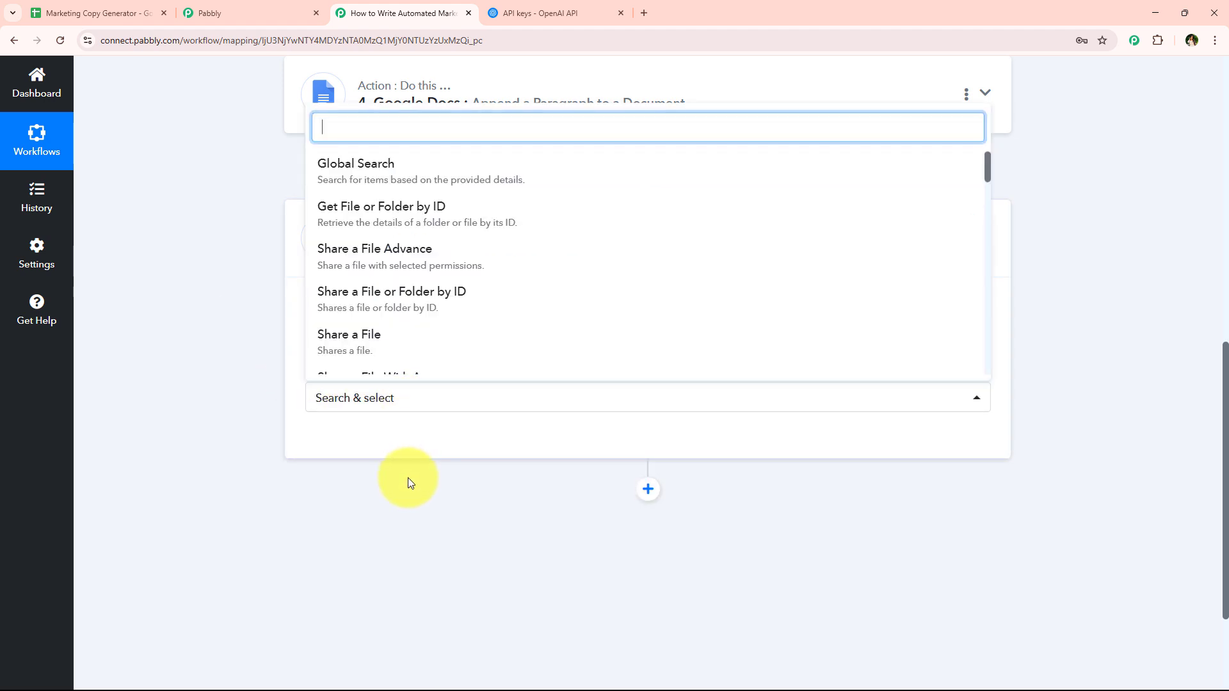
{"action": "scroll", "coordinate": [425, 335], "scroll_direction": "down", "scroll_amount": 5}
{"action": "scroll", "coordinate": [419, 320], "scroll_direction": "up", "scroll_amount": 3}
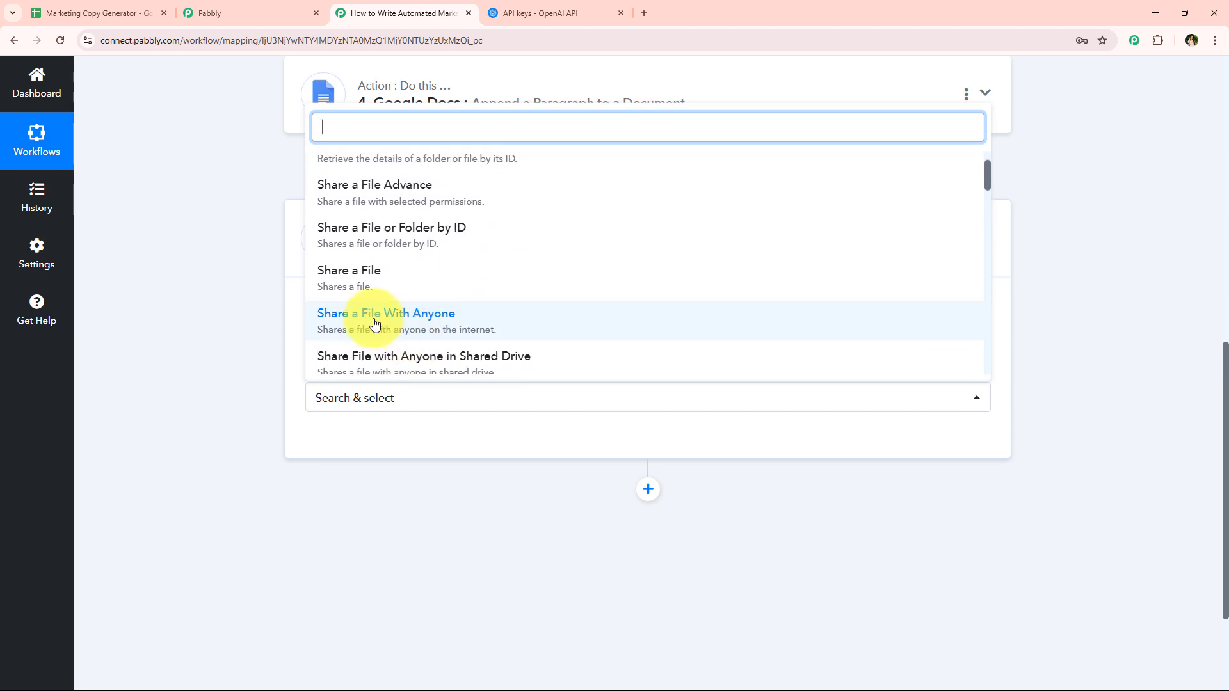
{"action": "left_click", "coordinate": [371, 324]}
Step: Connect the Google Drive action through the existing connection Google Drive #23
{"action": "left_click", "coordinate": [365, 451]}
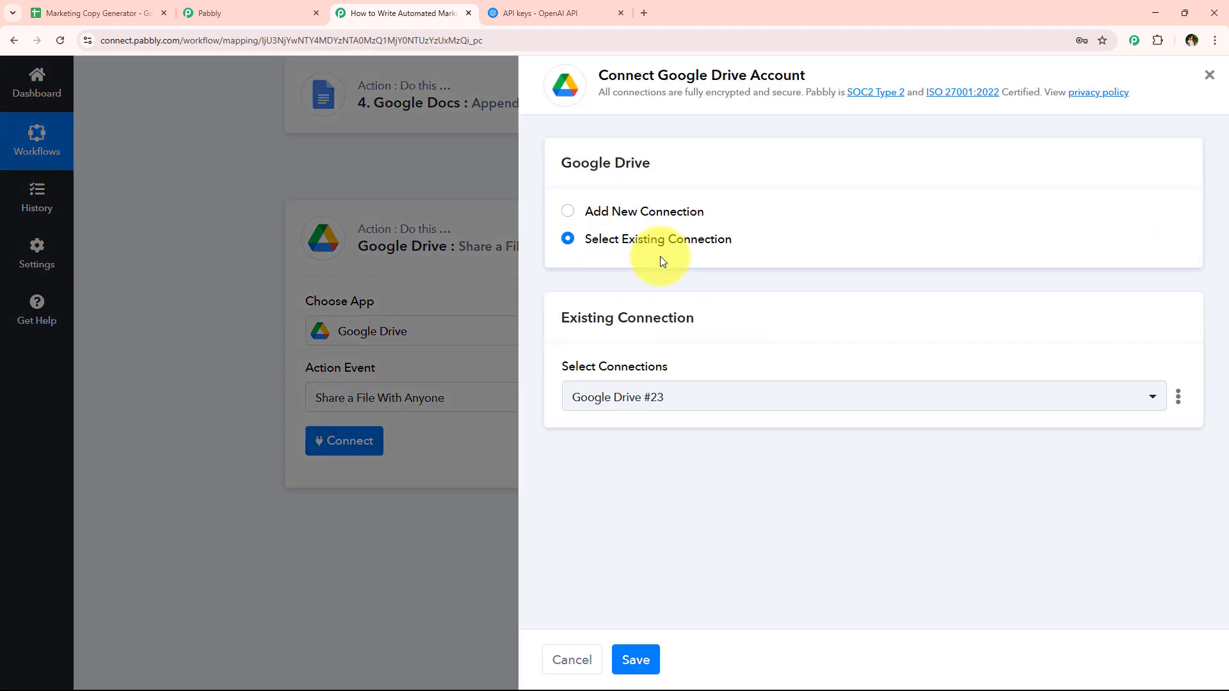
{"action": "left_click", "coordinate": [604, 213]}
{"action": "left_click", "coordinate": [602, 247]}
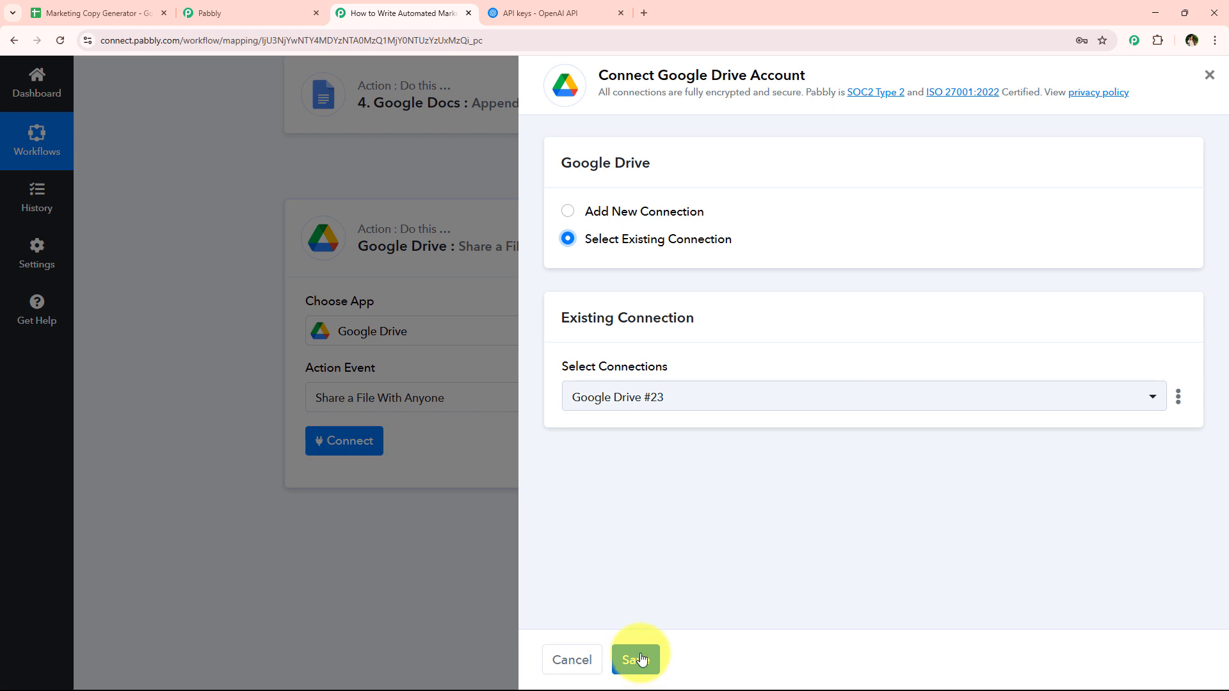
{"action": "left_click", "coordinate": [623, 210]}
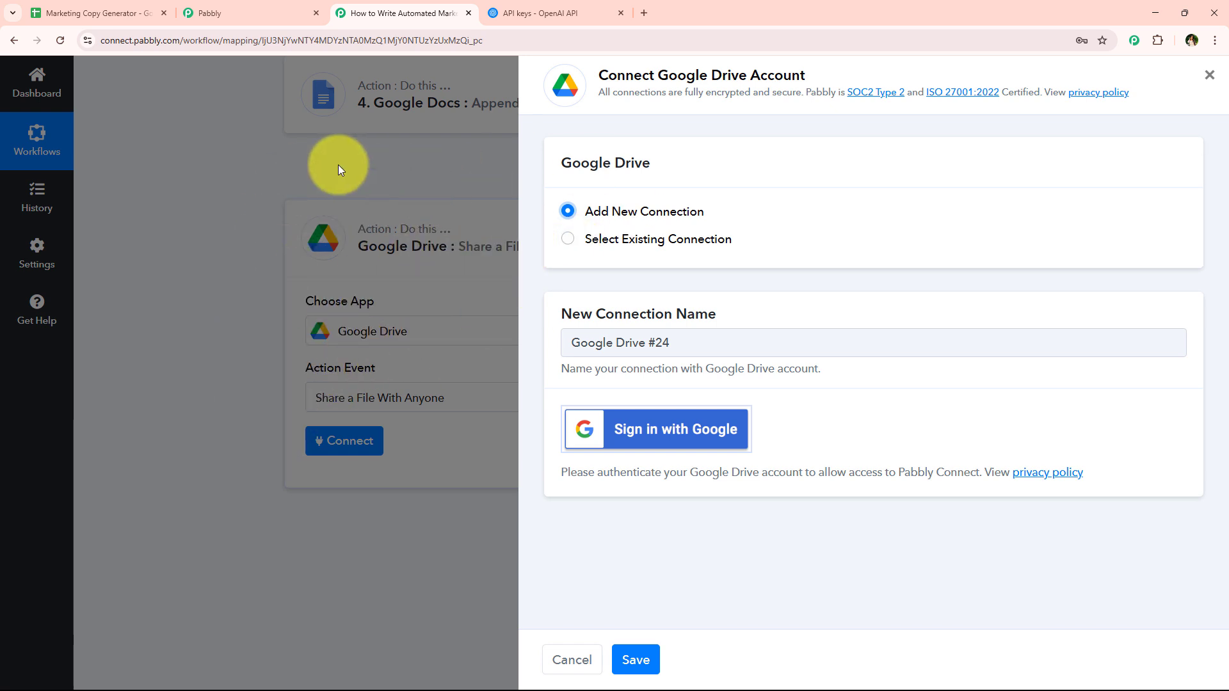
{"action": "left_click", "coordinate": [567, 242]}
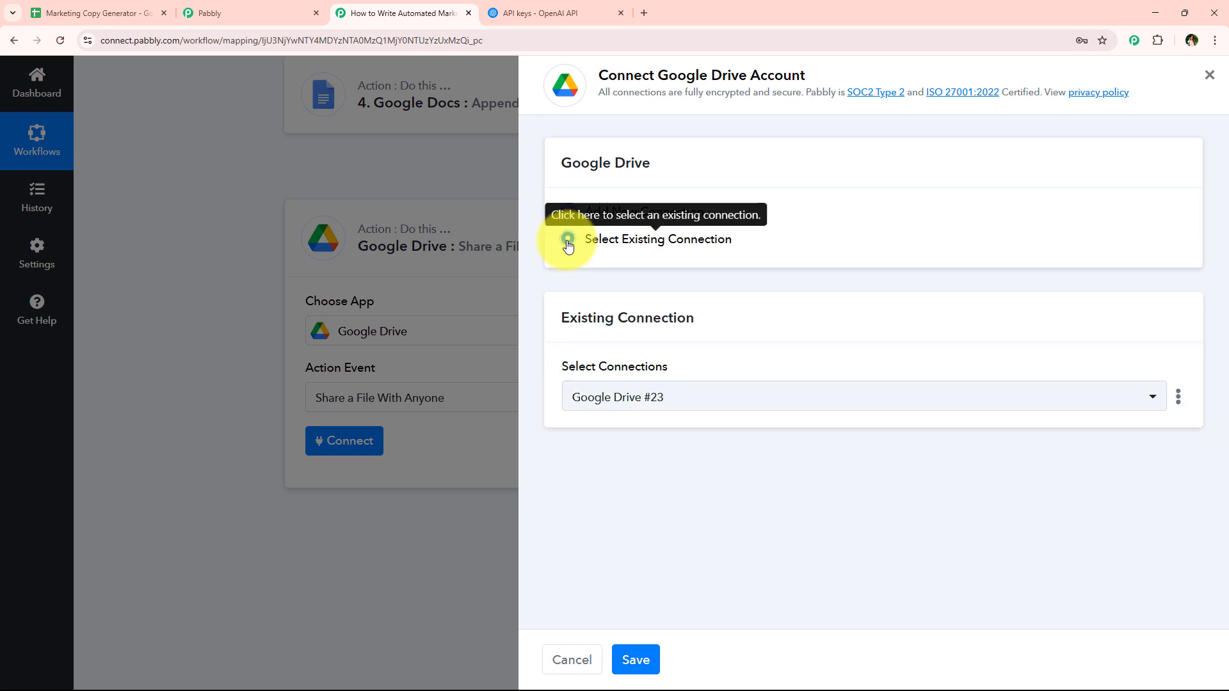
{"action": "left_click", "coordinate": [630, 661]}
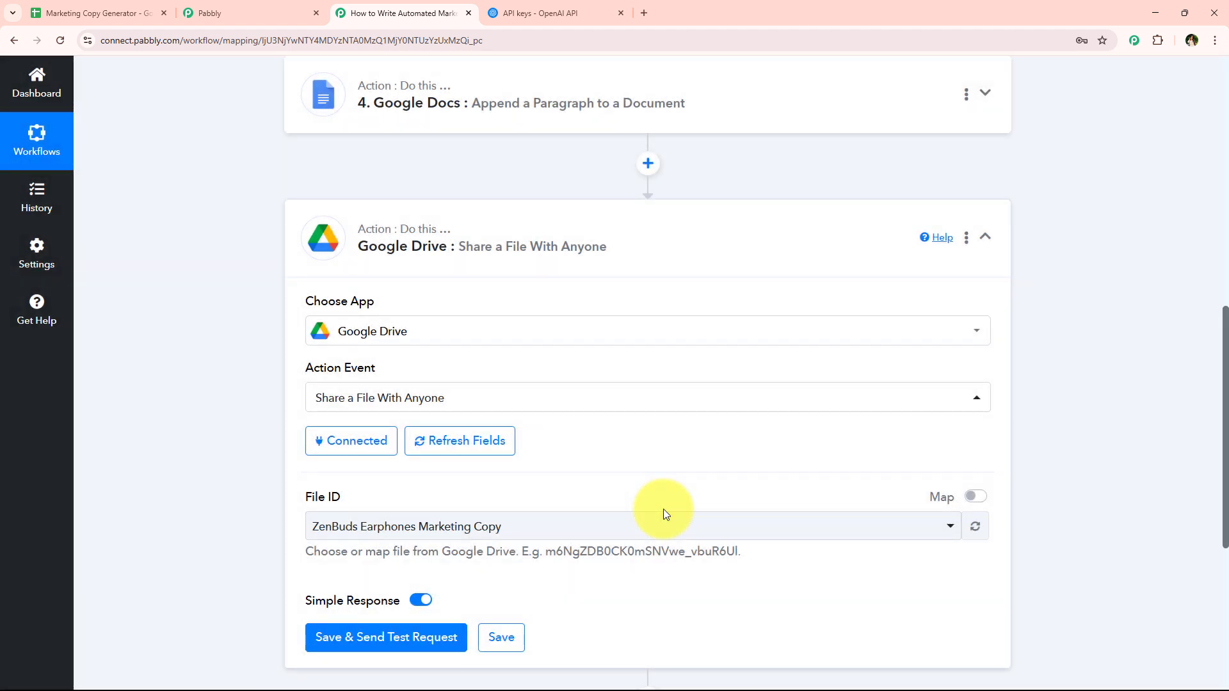
Step: Enable mapping for the File ID and replace its fixed ID with the DocumentId from the Append a Paragraph to a Document step
{"action": "scroll", "coordinate": [278, 355], "scroll_direction": "down", "scroll_amount": 4}
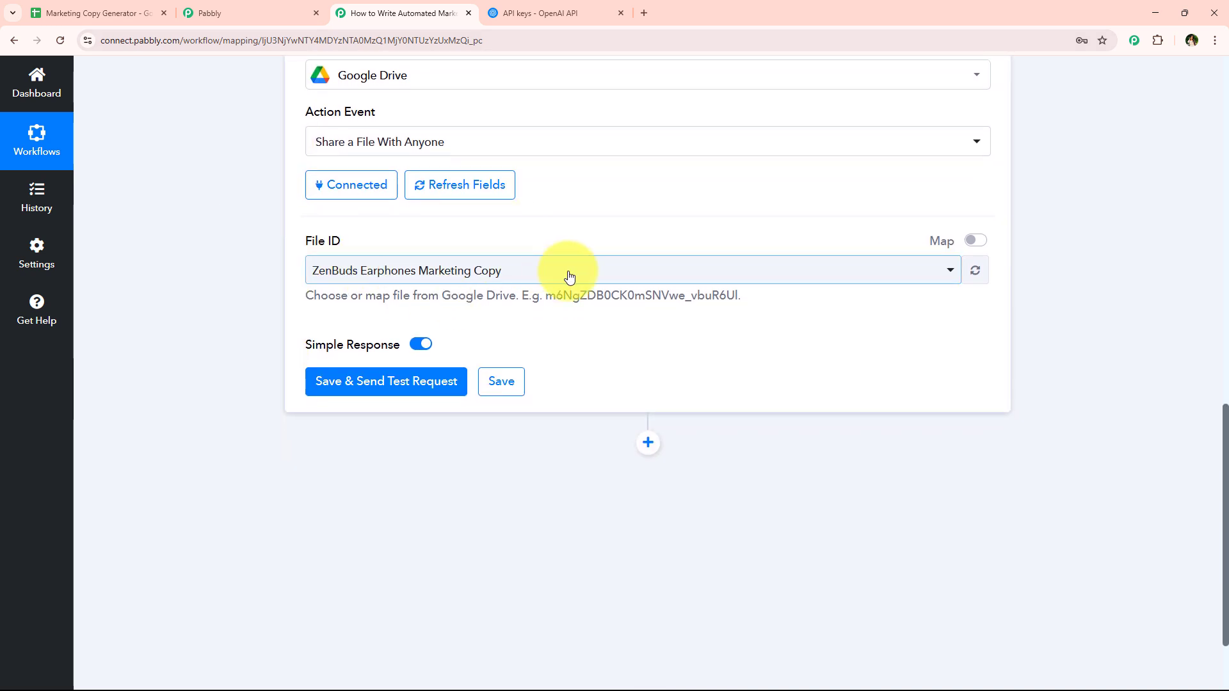
{"action": "left_click", "coordinate": [979, 241]}
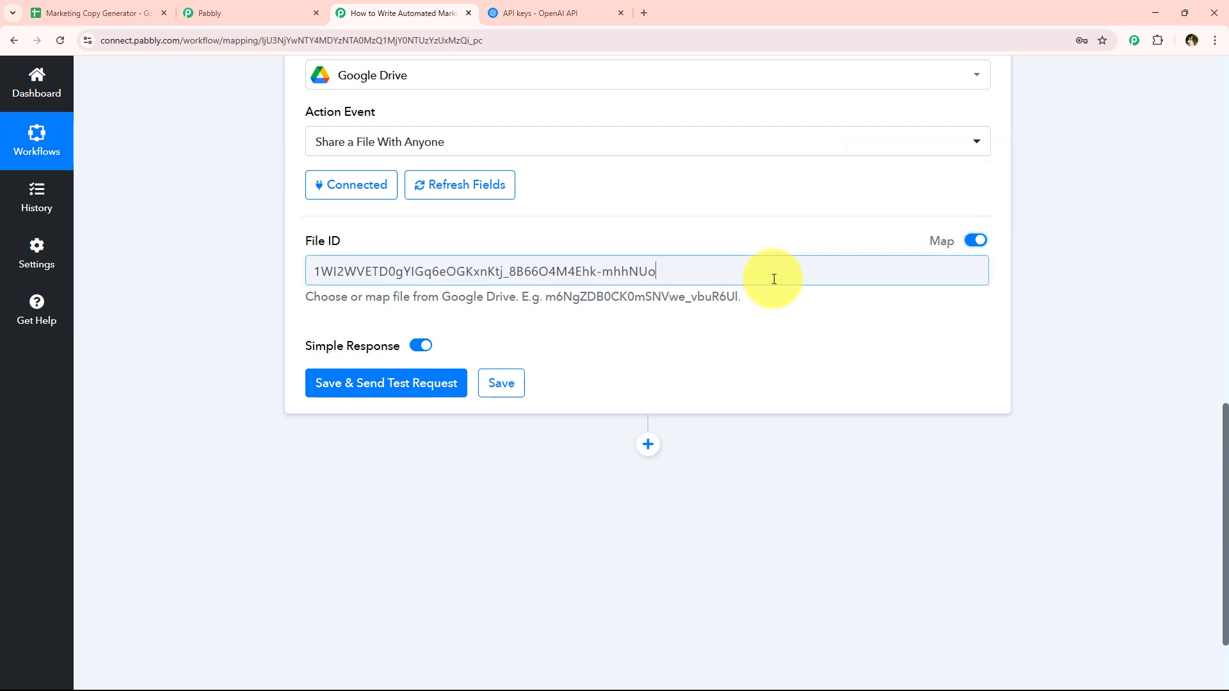
{"action": "left_click", "coordinate": [773, 278]}
{"action": "triple_click", "coordinate": [735, 269]}
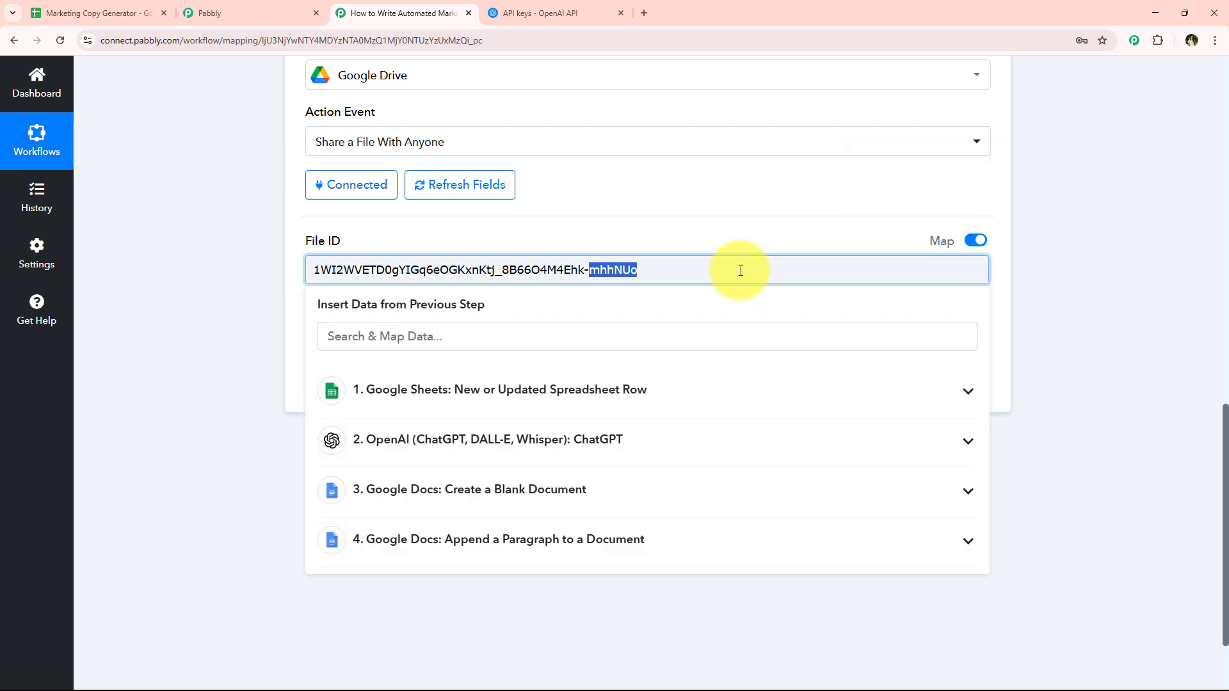
{"action": "left_click", "coordinate": [538, 540]}
{"action": "left_click", "coordinate": [550, 614]}
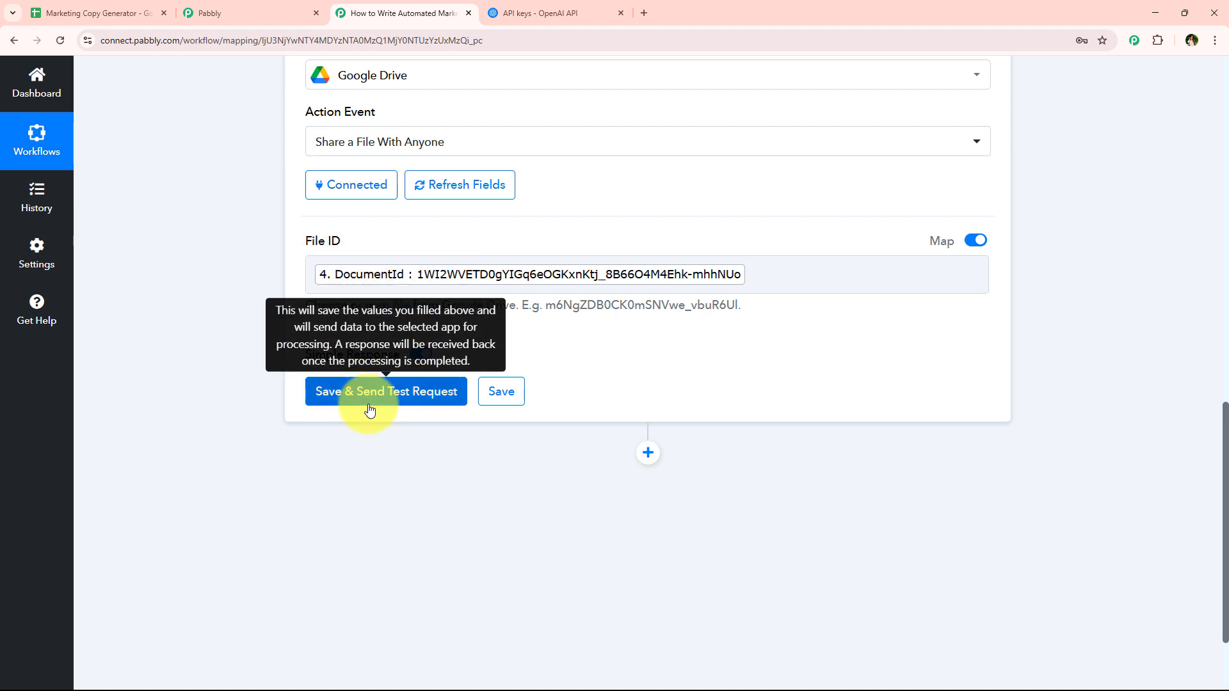
Step: Save the Share a File With Anyone action, send its test request, and inspect the full Res2 WebViewLink value in the response
{"action": "left_click", "coordinate": [362, 393]}
{"action": "scroll", "coordinate": [203, 317], "scroll_direction": "down", "scroll_amount": 2}
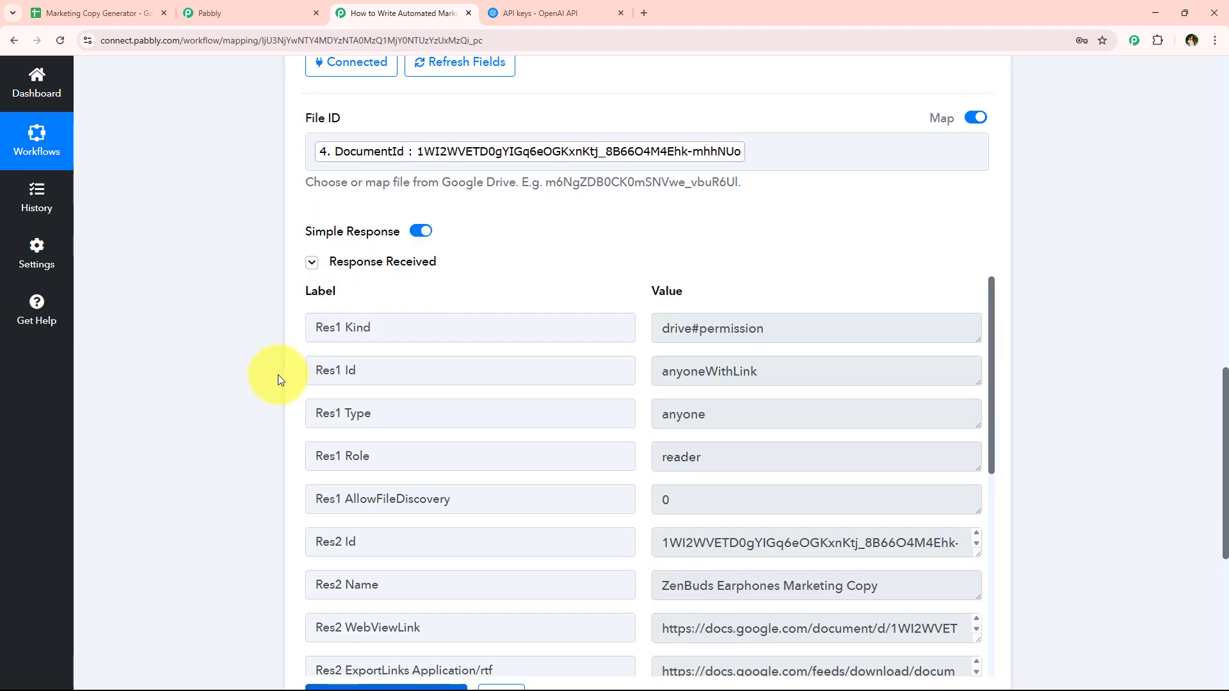
{"action": "scroll", "coordinate": [412, 349], "scroll_direction": "down", "scroll_amount": 4}
{"action": "scroll", "coordinate": [449, 349], "scroll_direction": "down", "scroll_amount": 1}
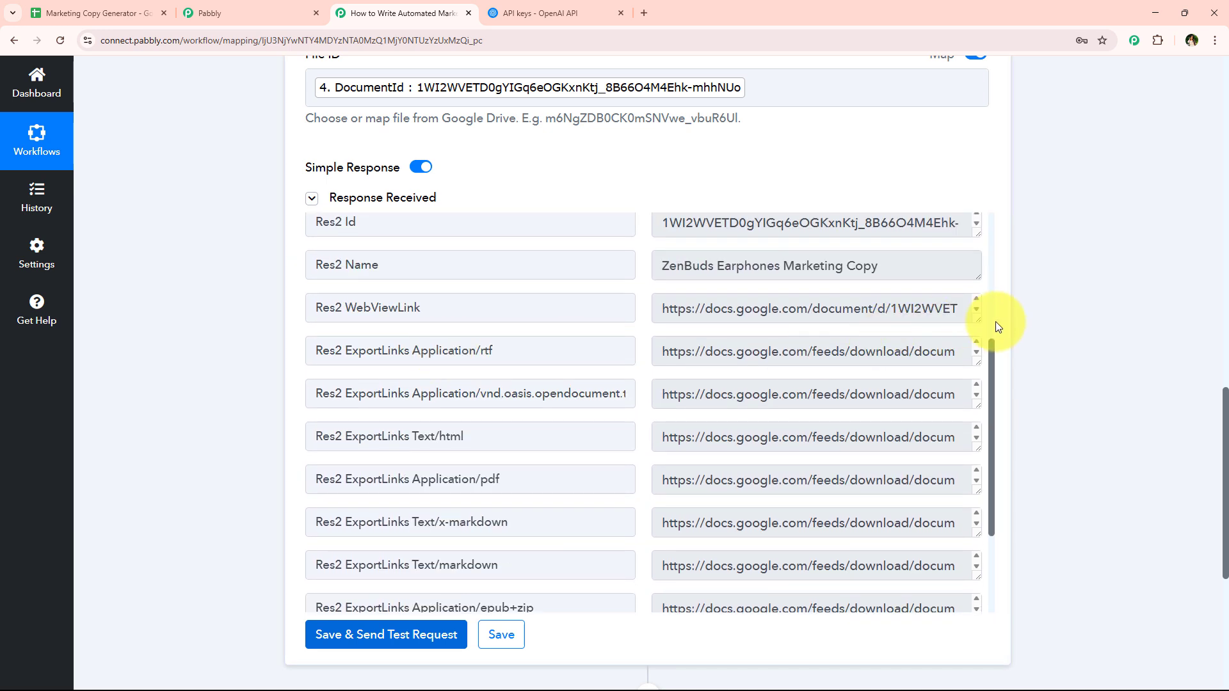
{"action": "left_click_drag", "start_coordinate": [978, 320], "coordinate": [978, 393]}
{"action": "left_click_drag", "start_coordinate": [913, 362], "coordinate": [559, 323]}
{"action": "left_click", "coordinate": [275, 403]}
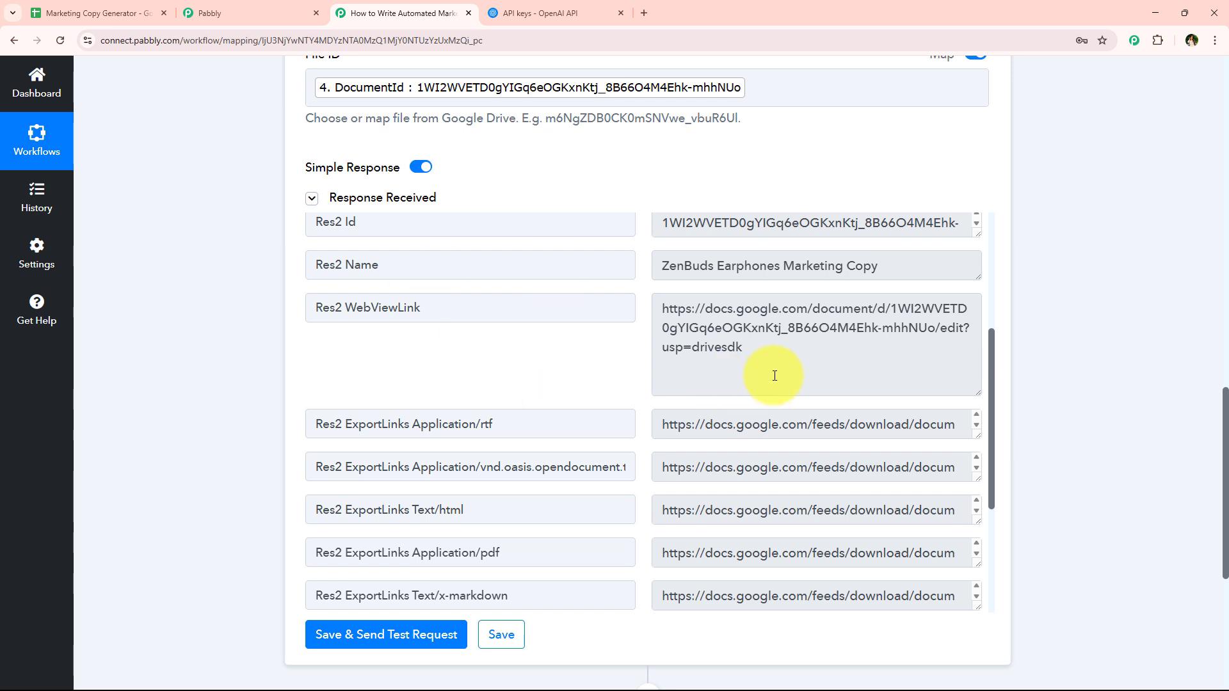
{"action": "left_click_drag", "start_coordinate": [774, 375], "coordinate": [662, 309]}
{"action": "scroll", "coordinate": [294, 388], "scroll_direction": "down", "scroll_amount": 3}
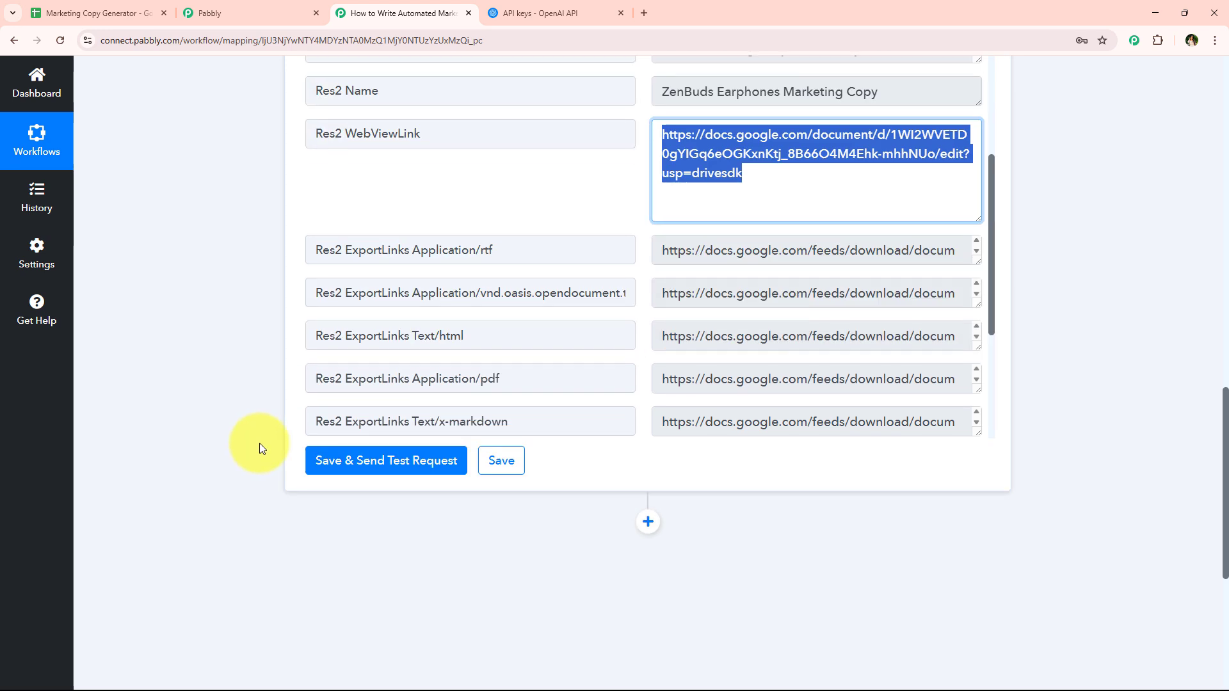
Step: Add a new action step after Share a File With Anyone and choose Google Sheets as its app
{"action": "left_click", "coordinate": [647, 502]}
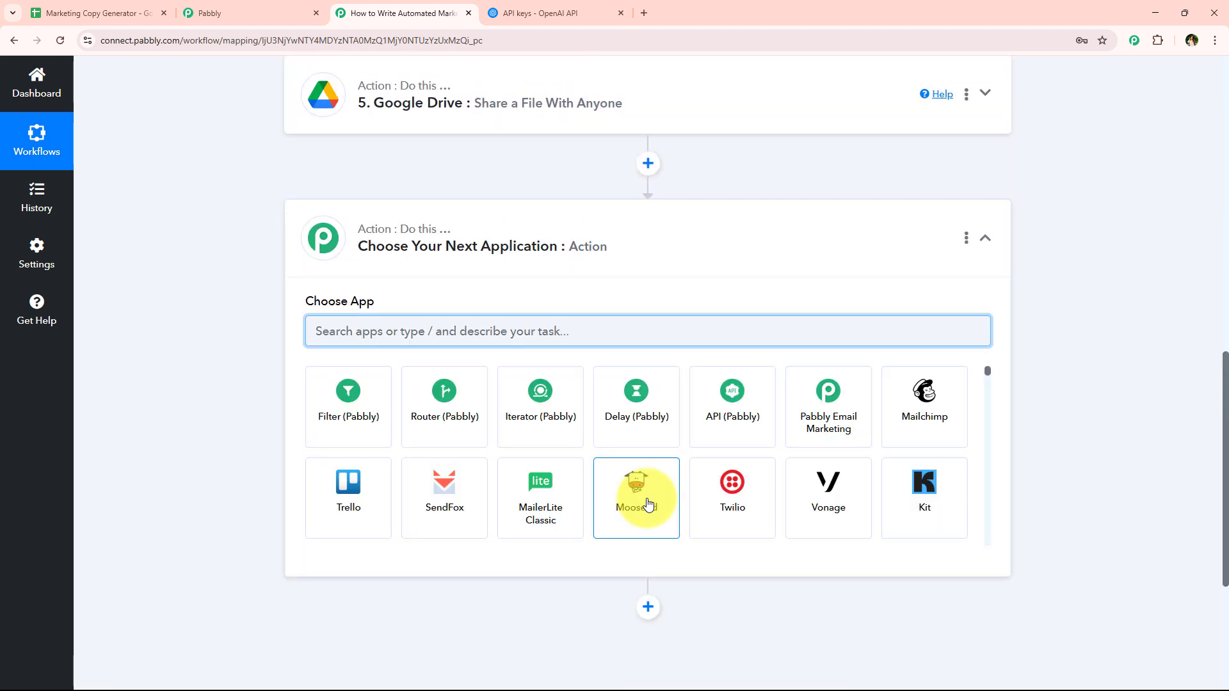
{"action": "type", "text": "shr"}
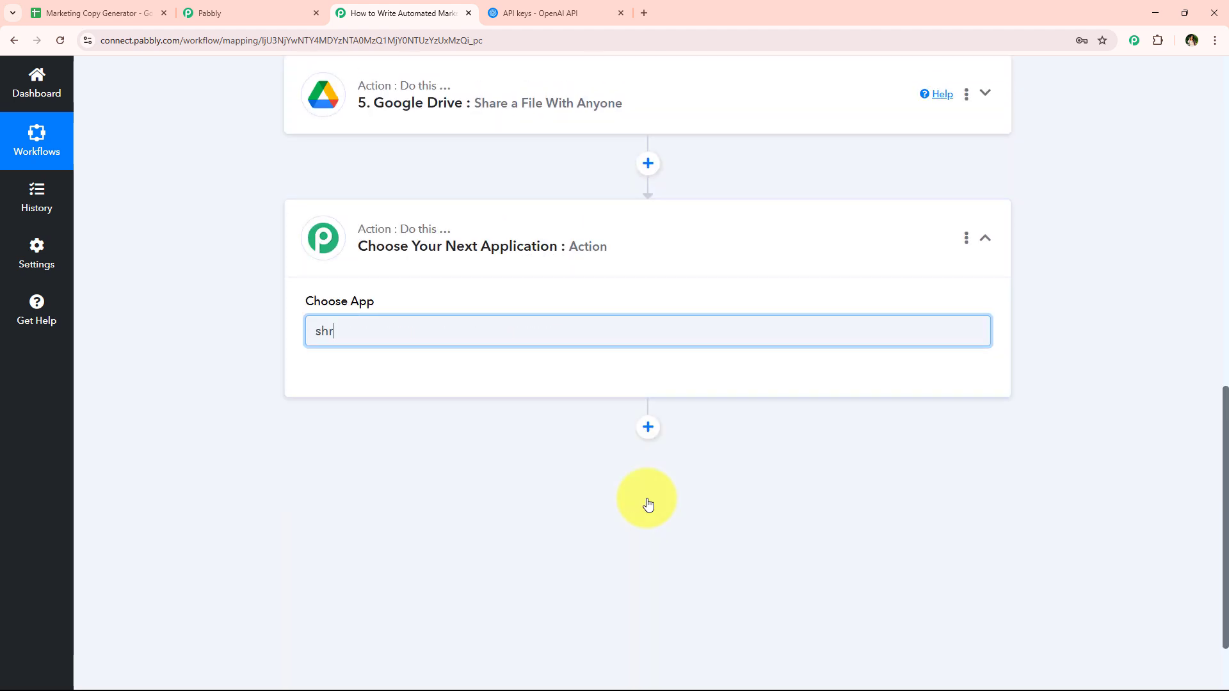
{"action": "key", "text": "BackSpace"}
{"action": "type", "text": "eet"}
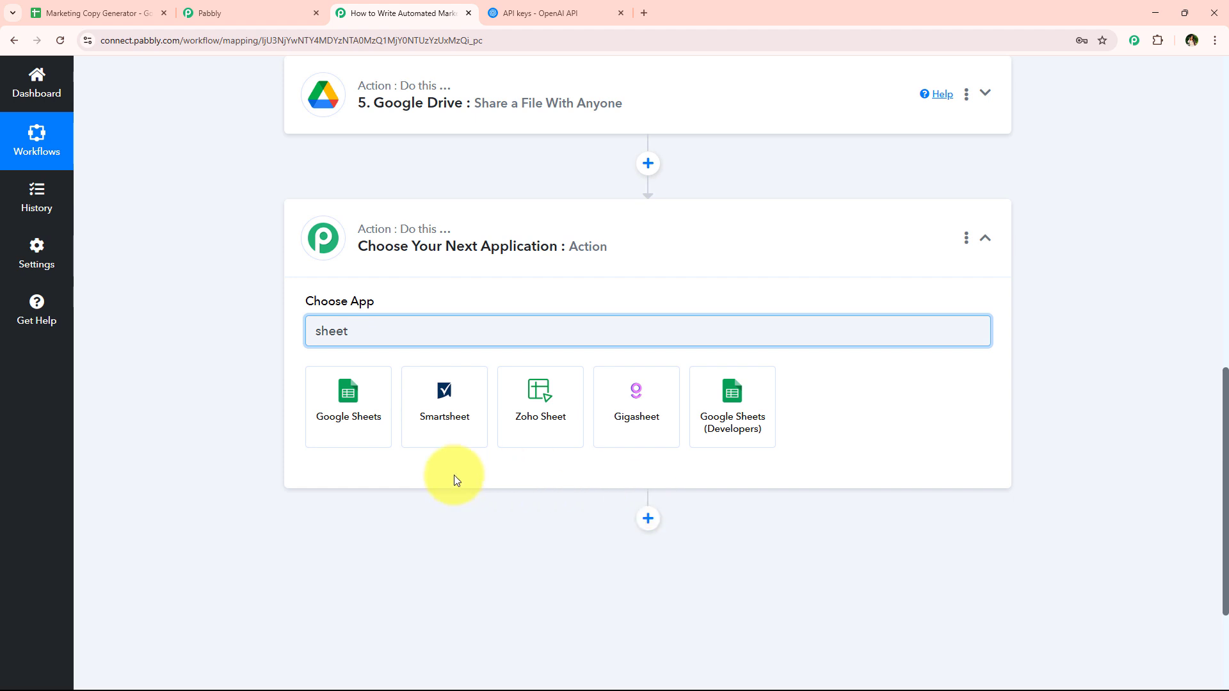
{"action": "left_click", "coordinate": [363, 438]}
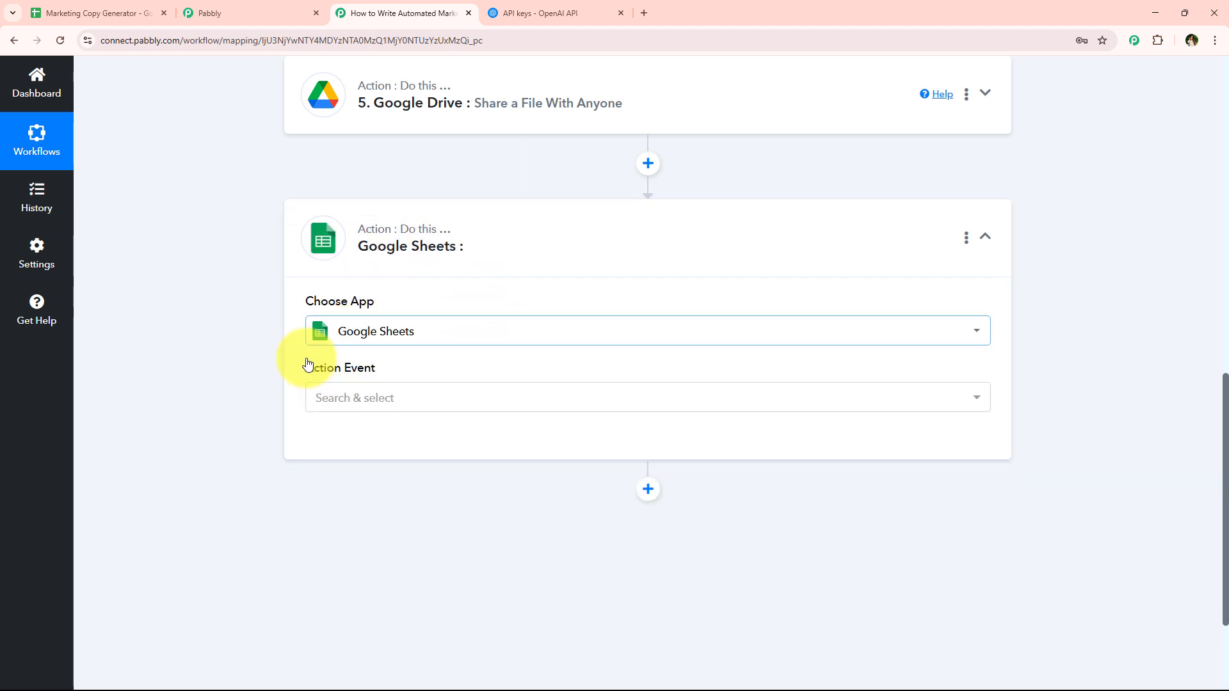
Step: Set the Google Sheets action event to Update Cell Value
{"action": "left_click", "coordinate": [397, 397]}
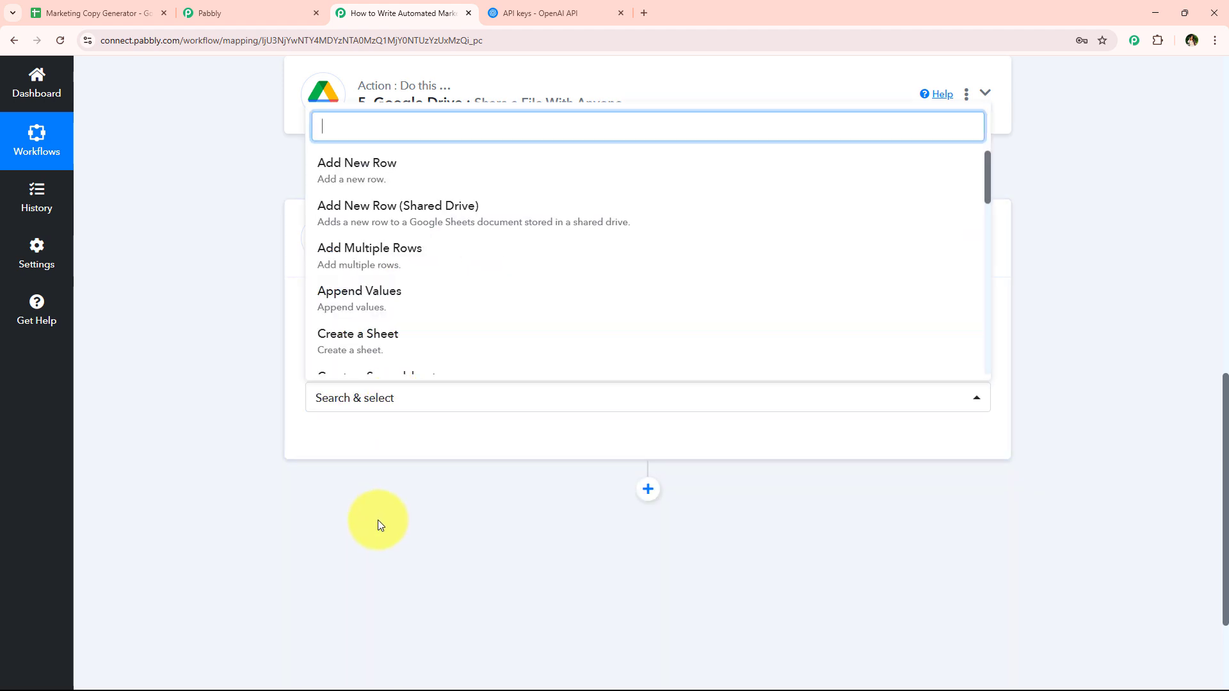
{"action": "scroll", "coordinate": [372, 192], "scroll_direction": "down", "scroll_amount": 4}
{"action": "scroll", "coordinate": [375, 213], "scroll_direction": "down", "scroll_amount": 2}
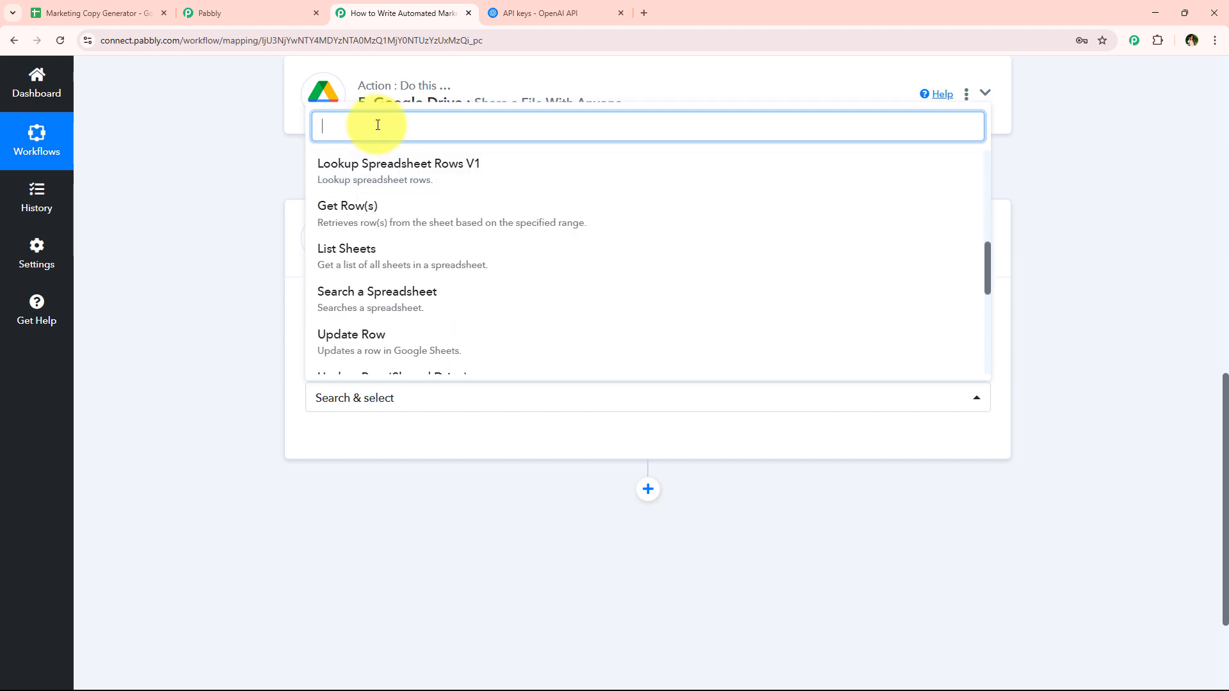
{"action": "type", "text": "Up"}
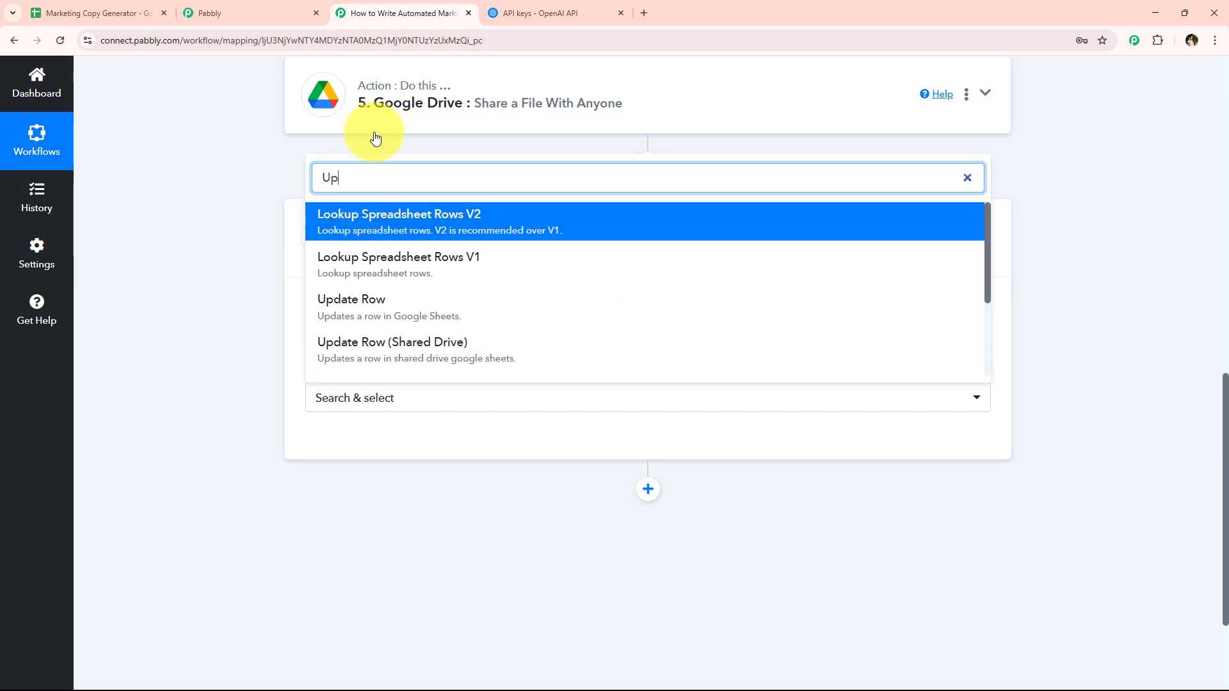
{"action": "scroll", "coordinate": [384, 288], "scroll_direction": "down", "scroll_amount": 2}
{"action": "left_click", "coordinate": [378, 310]}
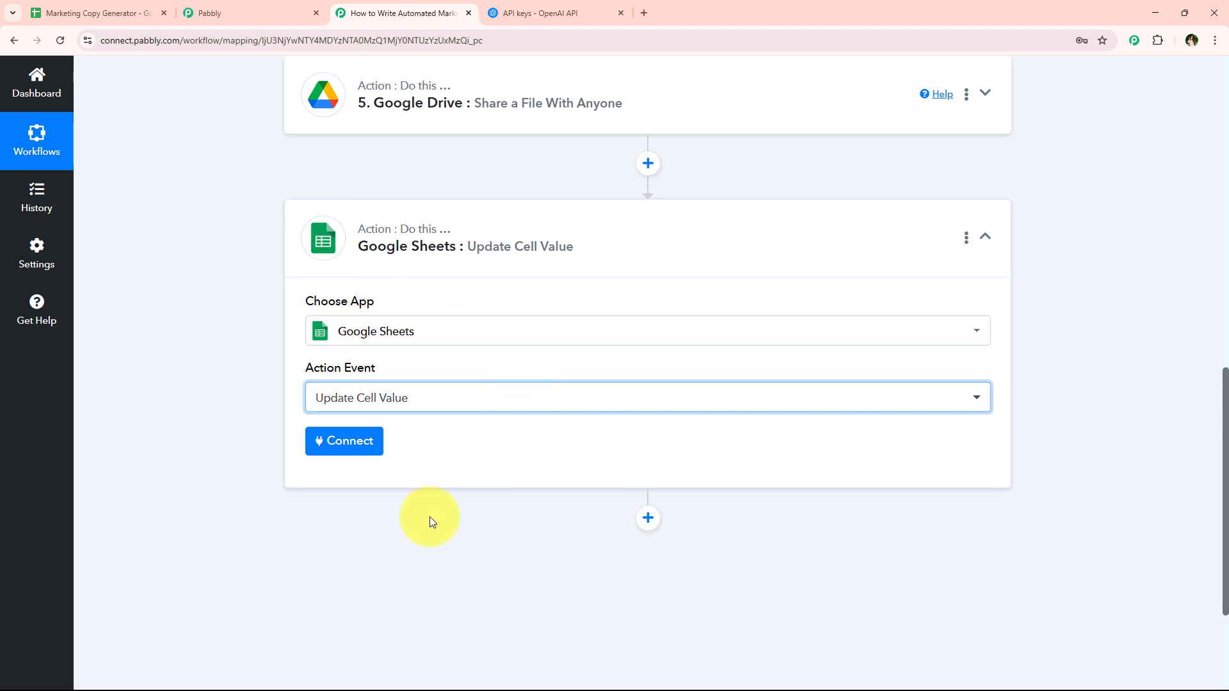
Step: Connect the Update Cell Value action through the existing connection Google Sheets #103
{"action": "left_click", "coordinate": [320, 440]}
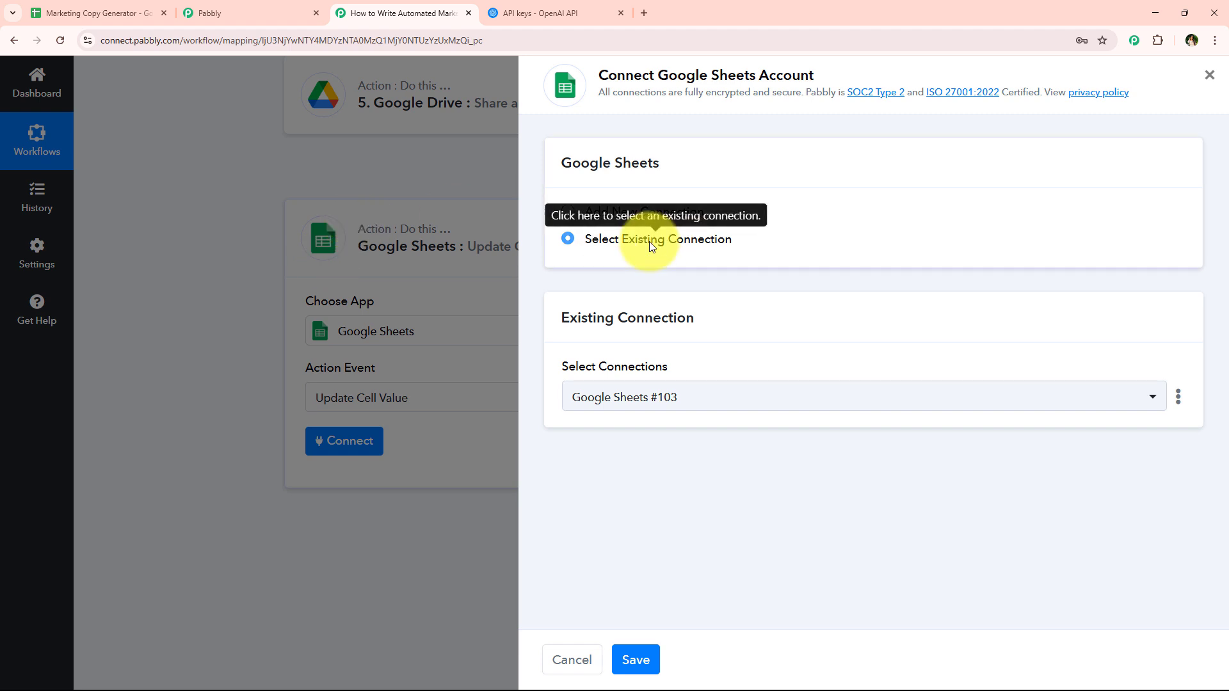
{"action": "left_click", "coordinate": [635, 659]}
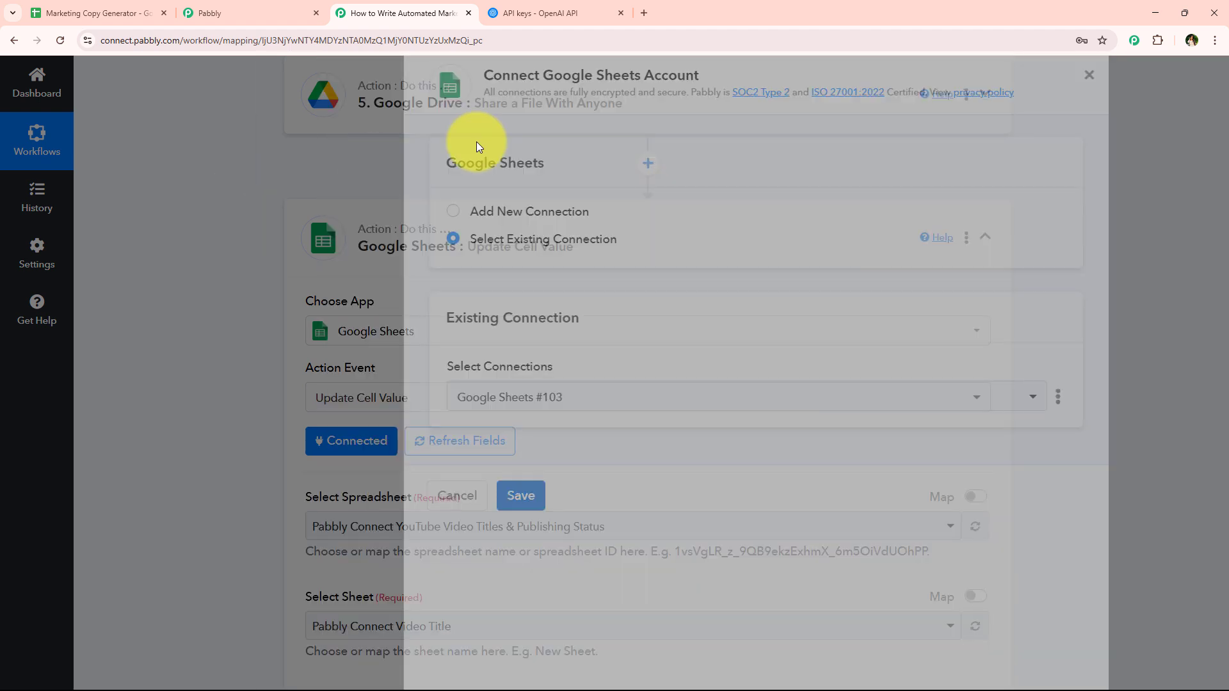
{"action": "scroll", "coordinate": [318, 337], "scroll_direction": "down", "scroll_amount": 4}
{"action": "scroll", "coordinate": [319, 339], "scroll_direction": "down", "scroll_amount": 1}
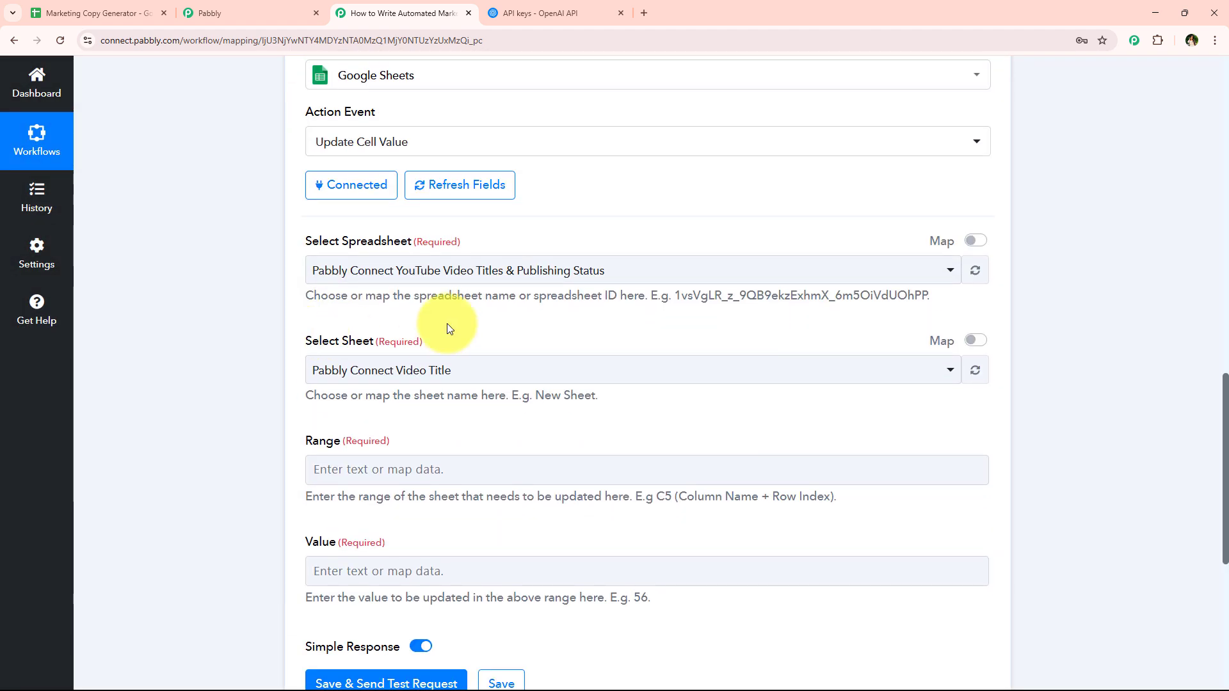
Step: Switch to the Marketing Copy Generator spreadsheet in Google Sheets and set its zoom to 125%
{"action": "left_click", "coordinate": [96, 7]}
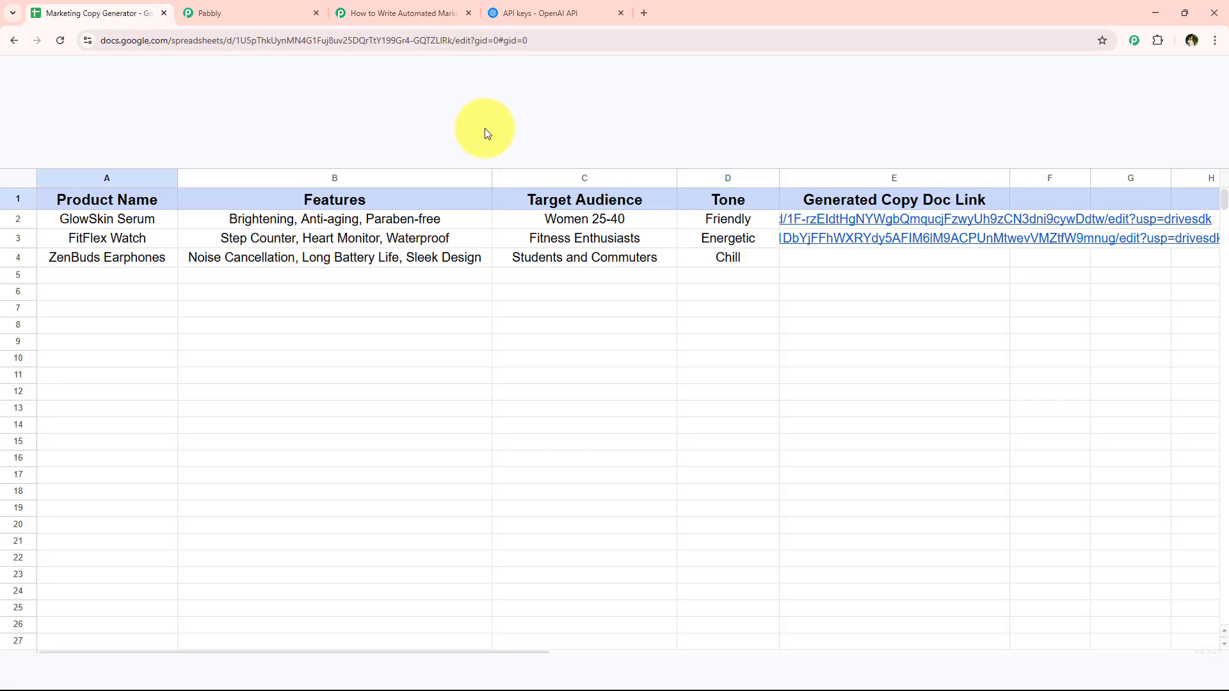
{"action": "left_click", "coordinate": [190, 118]}
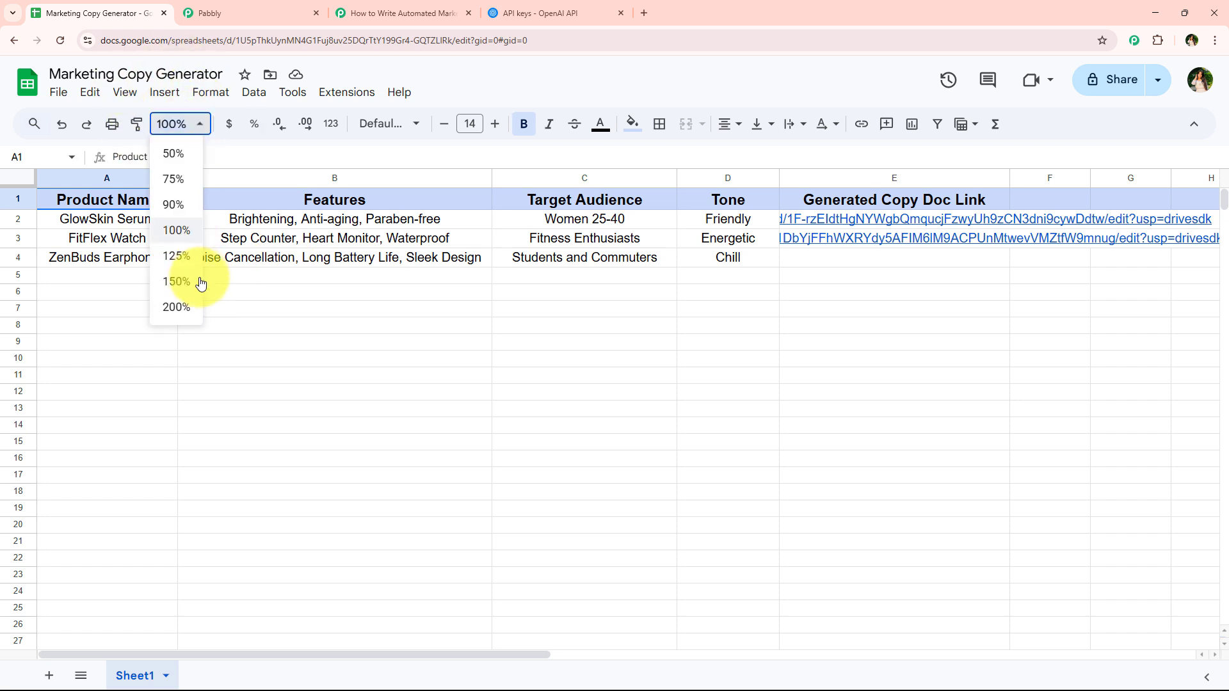
{"action": "left_click", "coordinate": [179, 254]}
{"action": "left_click", "coordinate": [218, 456]}
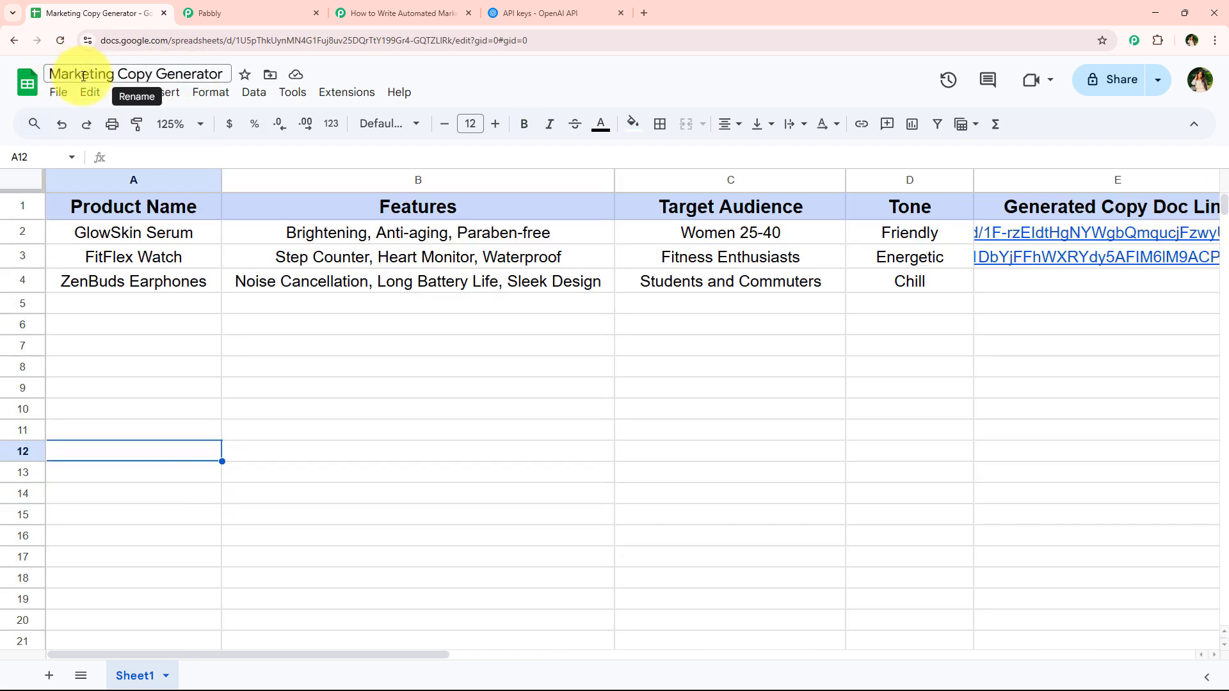
Step: Back in the Pabbly Connect workflow, set Update Cell Value's spreadsheet to Marketing Copy Generator and its sheet to Sheet1
{"action": "left_click", "coordinate": [403, 12]}
{"action": "left_click", "coordinate": [367, 277]}
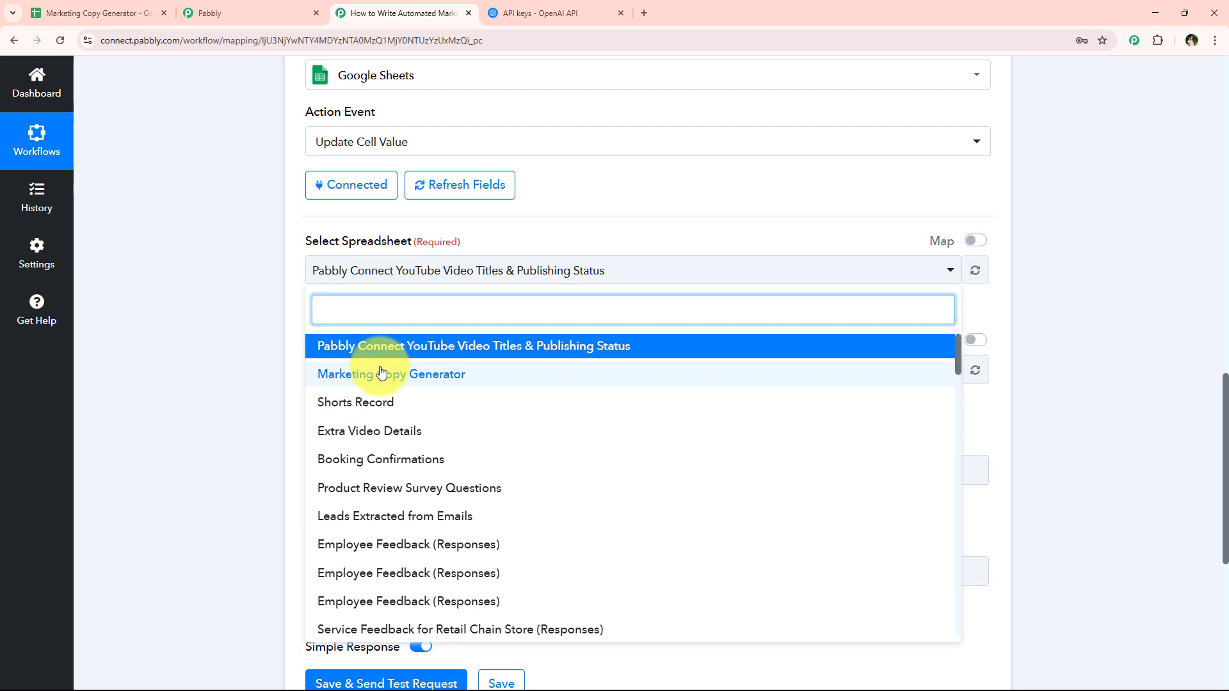
{"action": "left_click", "coordinate": [317, 373]}
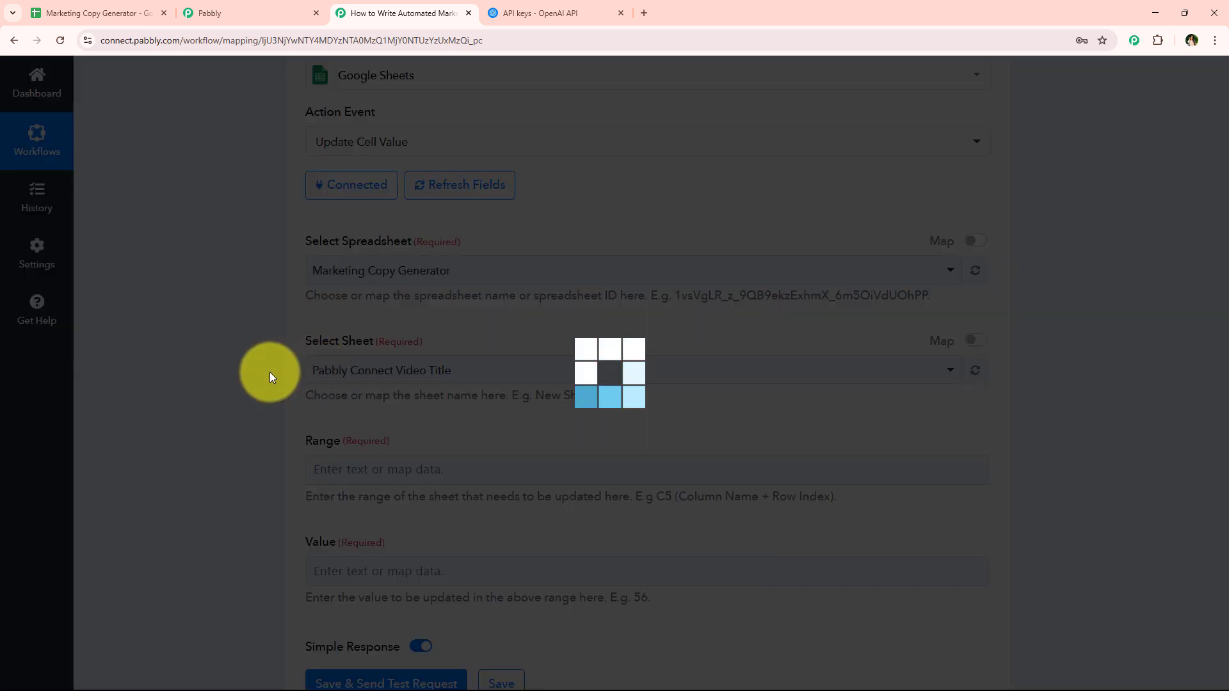
{"action": "left_click", "coordinate": [55, 5]}
{"action": "left_click", "coordinate": [413, 5]}
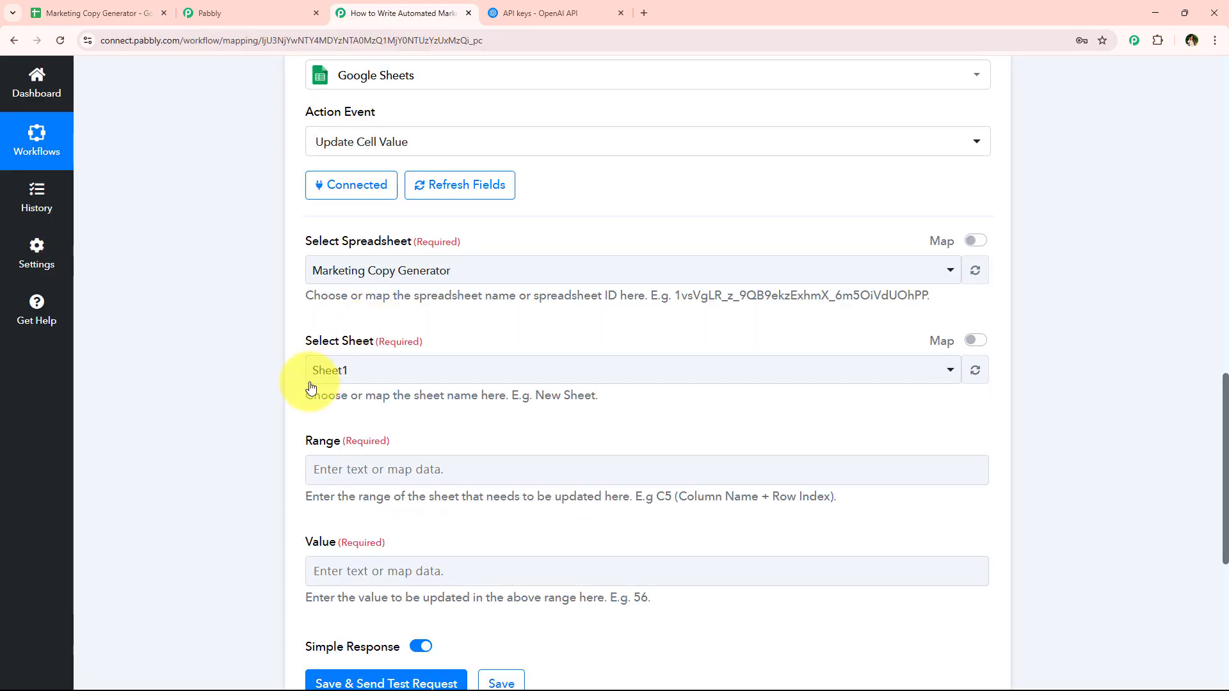
{"action": "scroll", "coordinate": [320, 359], "scroll_direction": "down", "scroll_amount": 2}
{"action": "left_click", "coordinate": [329, 243]}
{"action": "left_click", "coordinate": [342, 318]}
Step: Locate the Generated Copy Doc Link cell of the ZenBuds Earphones row in the spreadsheet, and enter E4 as the action's Range
{"action": "scroll", "coordinate": [326, 350], "scroll_direction": "down", "scroll_amount": 2}
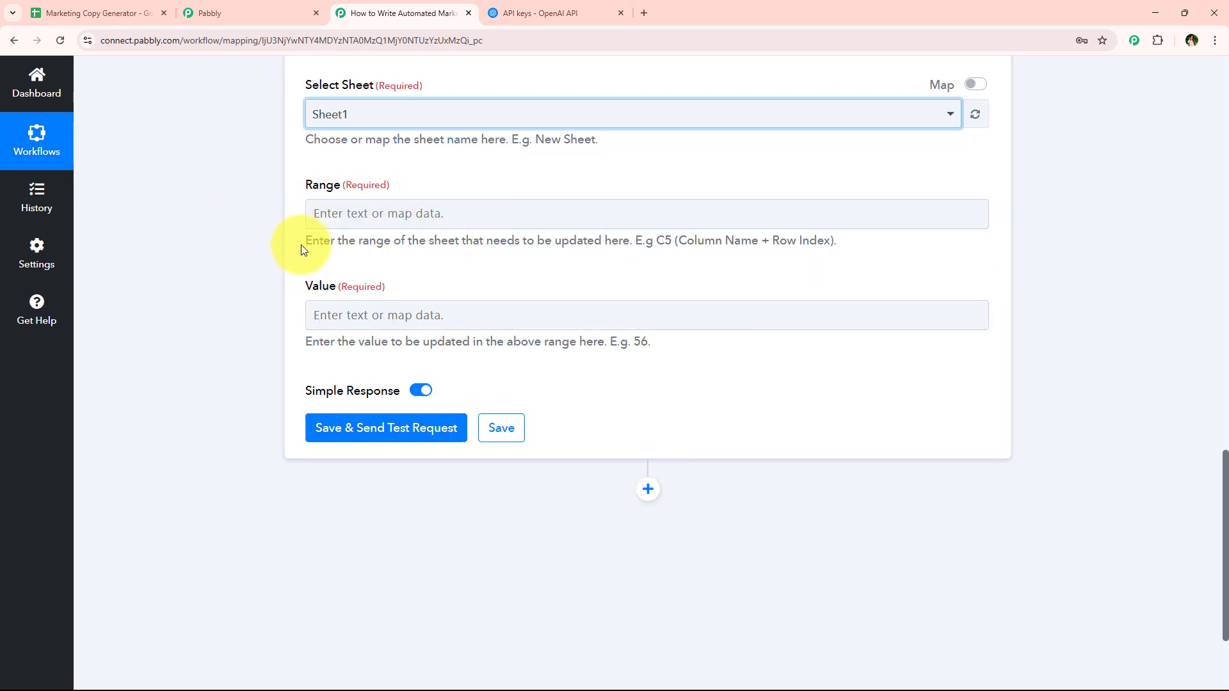
{"action": "left_click_drag", "start_coordinate": [305, 243], "coordinate": [846, 247]}
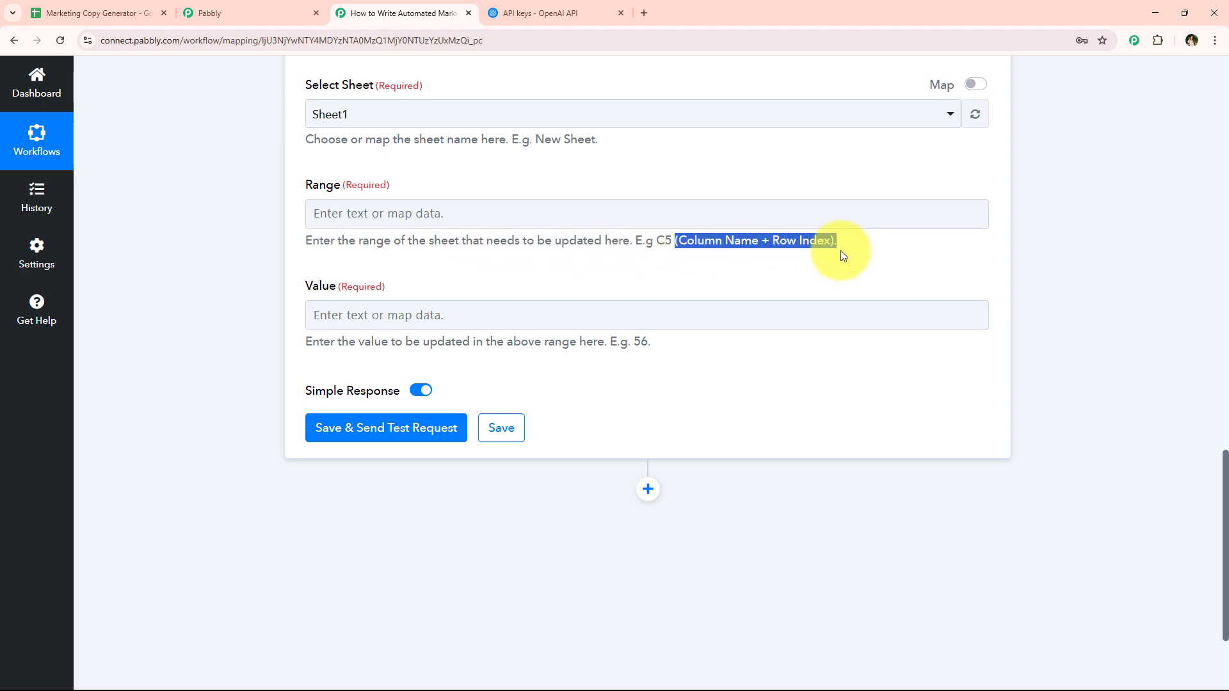
{"action": "left_click", "coordinate": [840, 251]}
{"action": "left_click", "coordinate": [96, 12]}
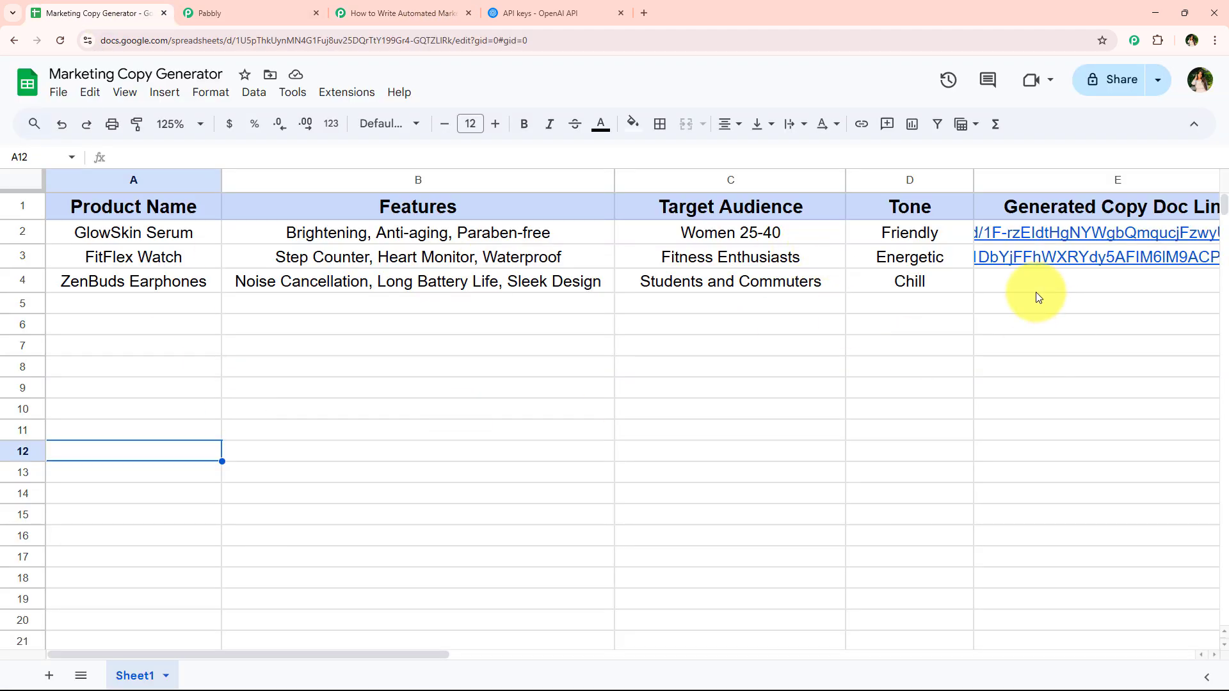
{"action": "left_click", "coordinate": [1037, 291]}
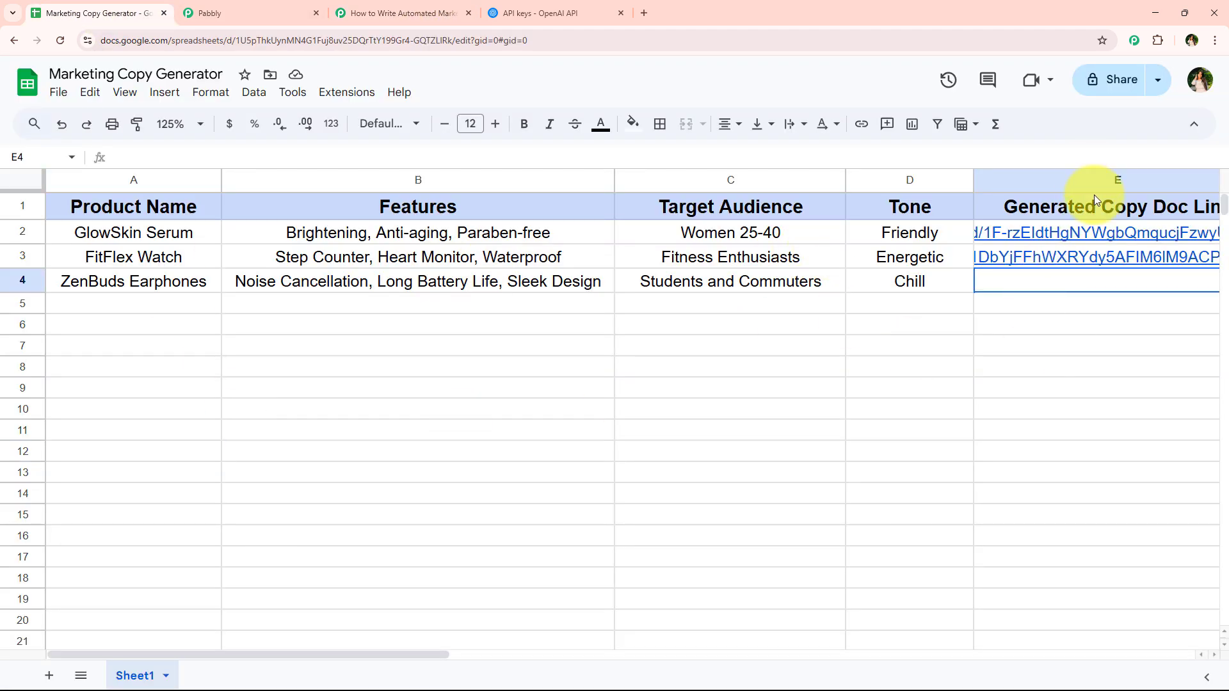
{"action": "left_click", "coordinate": [358, 9]}
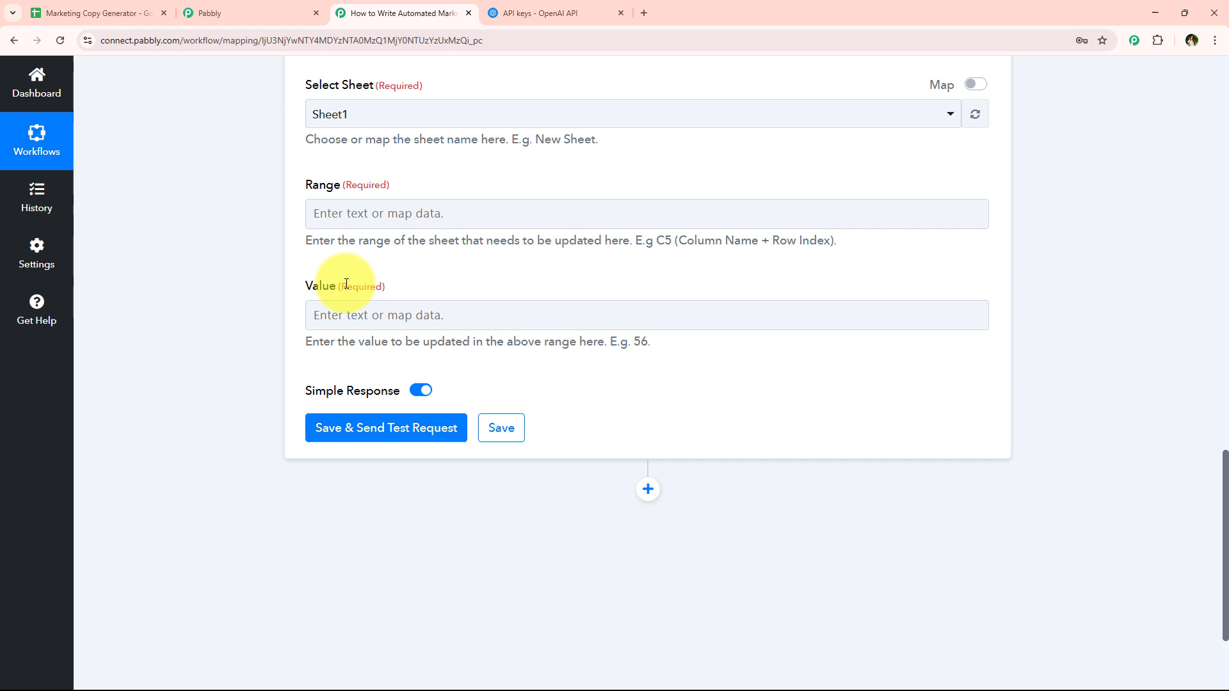
{"action": "left_click", "coordinate": [347, 217]}
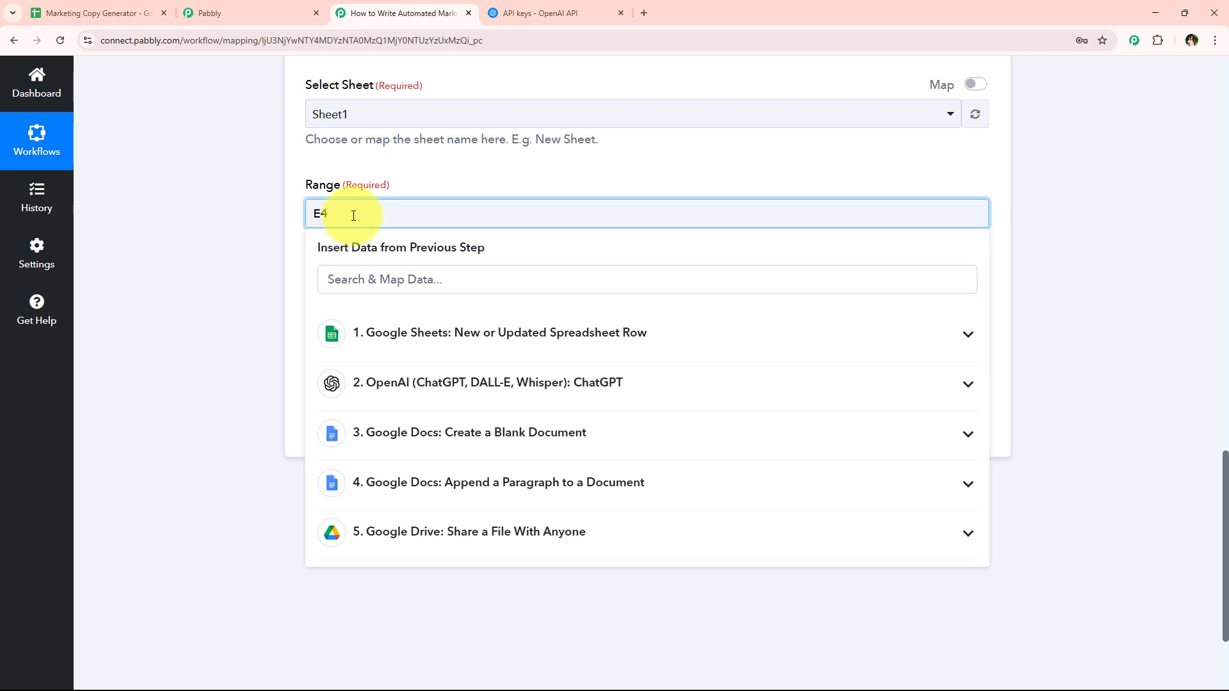
Step: Examine in the spreadsheet how the cell reference in the Generated Copy Doc Link column changes from row to row
{"action": "left_click", "coordinate": [86, 13]}
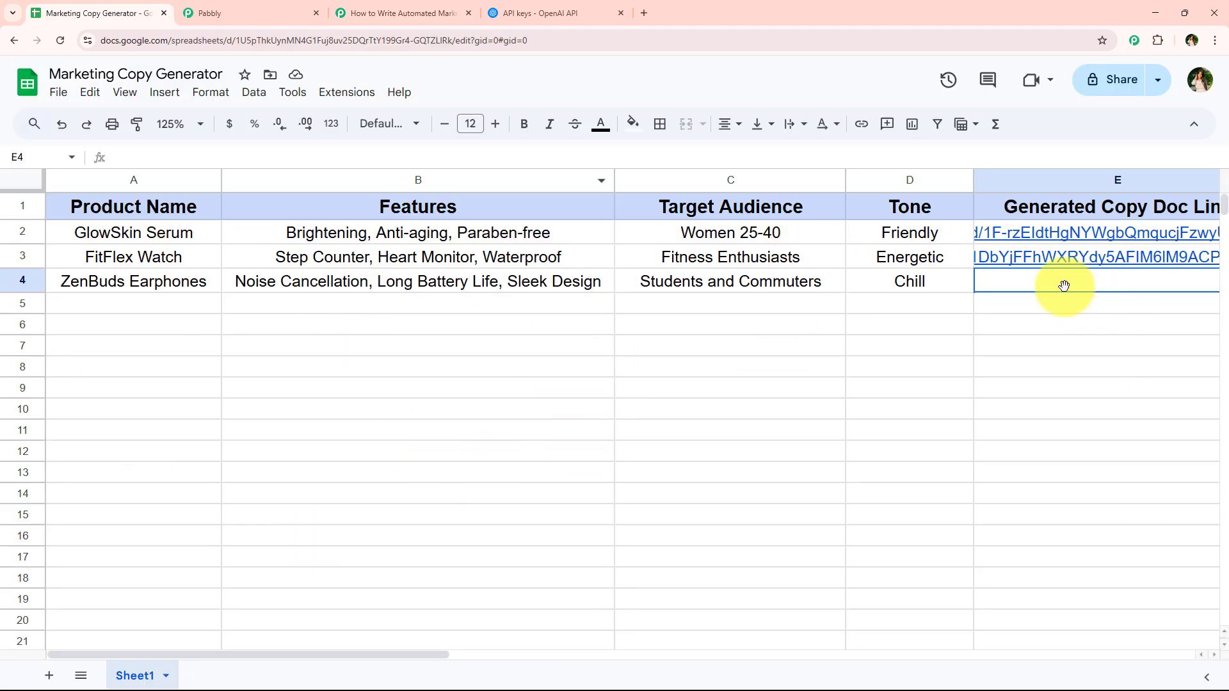
{"action": "left_click", "coordinate": [1052, 303]}
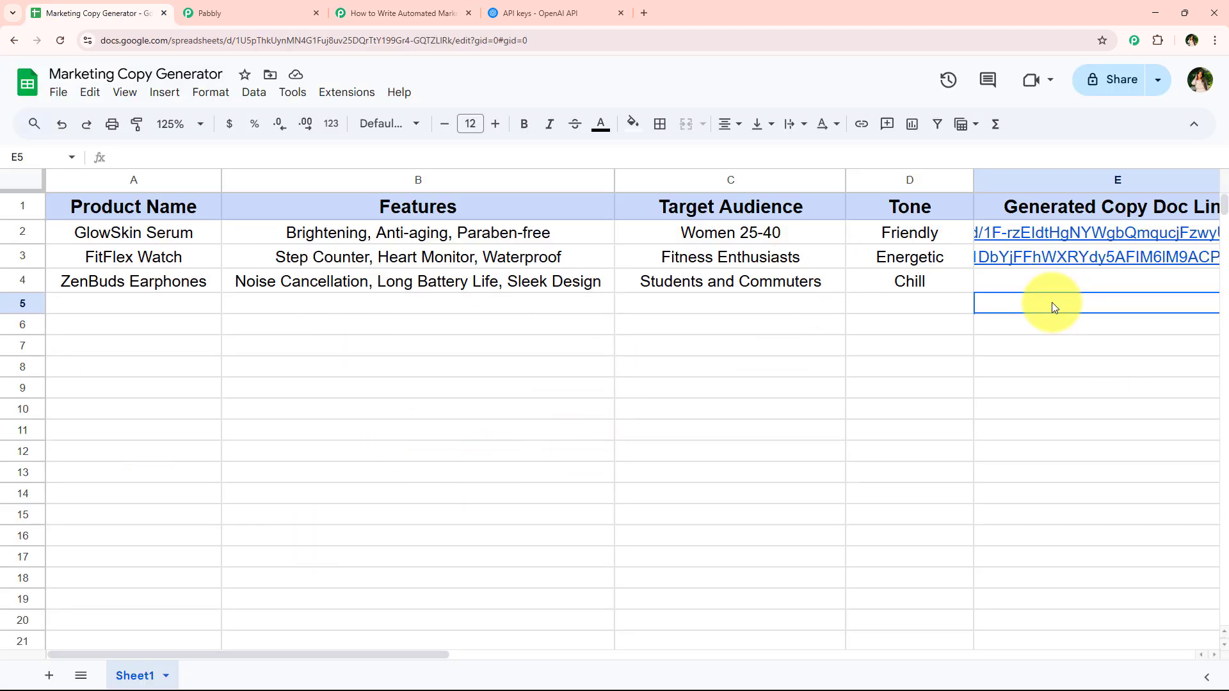
{"action": "key", "text": "Down"}
{"action": "key", "text": "Down"}
{"action": "key", "text": "Down"}
{"action": "key", "text": "Up"}
{"action": "key", "text": "Up"}
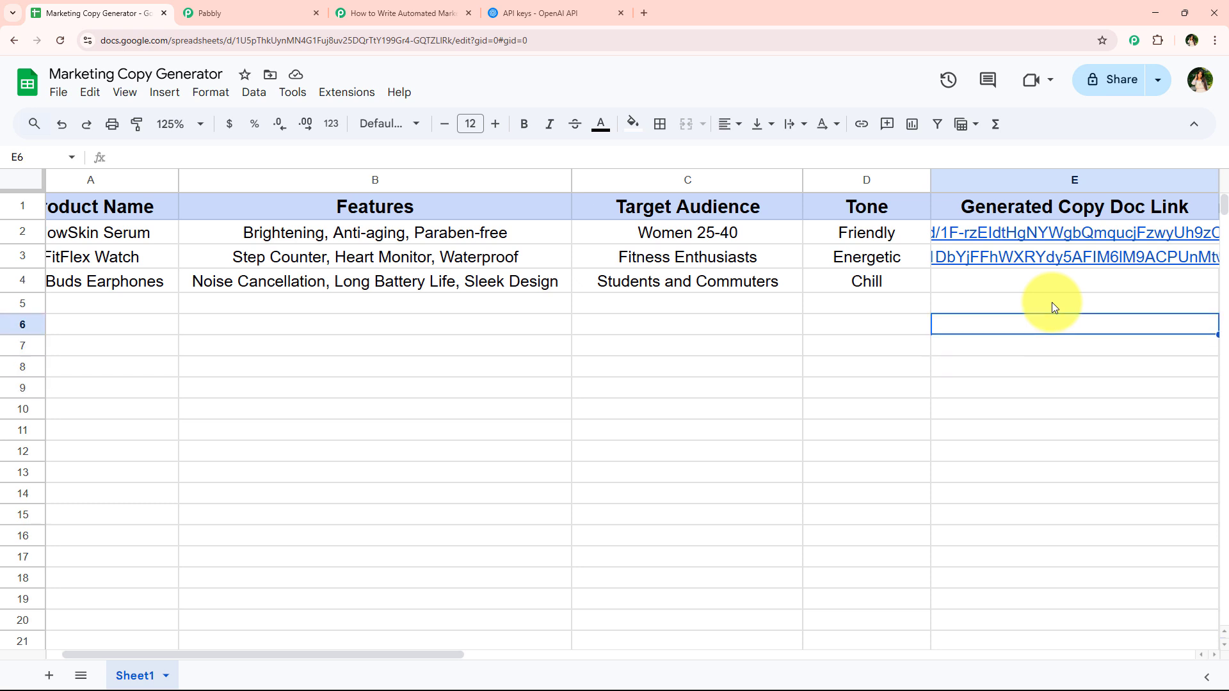
{"action": "key", "text": "Up"}
{"action": "key", "text": "Up"}
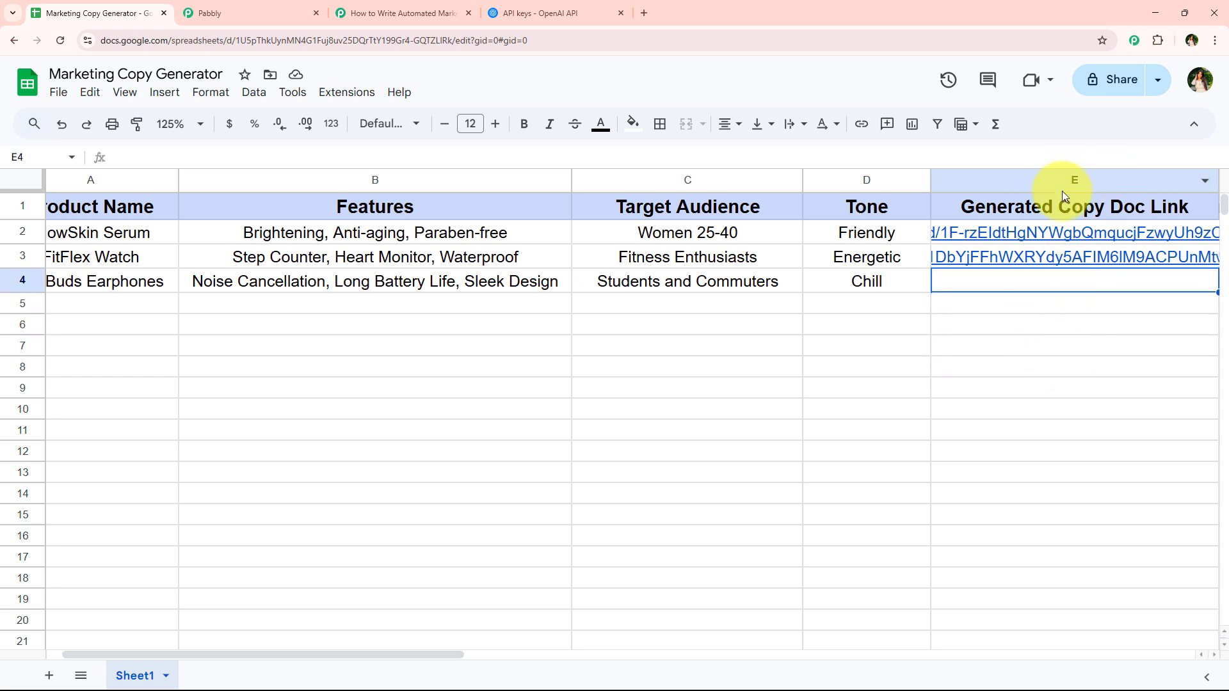
{"action": "key", "text": "Down"}
{"action": "key", "text": "Down"}
{"action": "key", "text": "Down"}
{"action": "key", "text": "Down"}
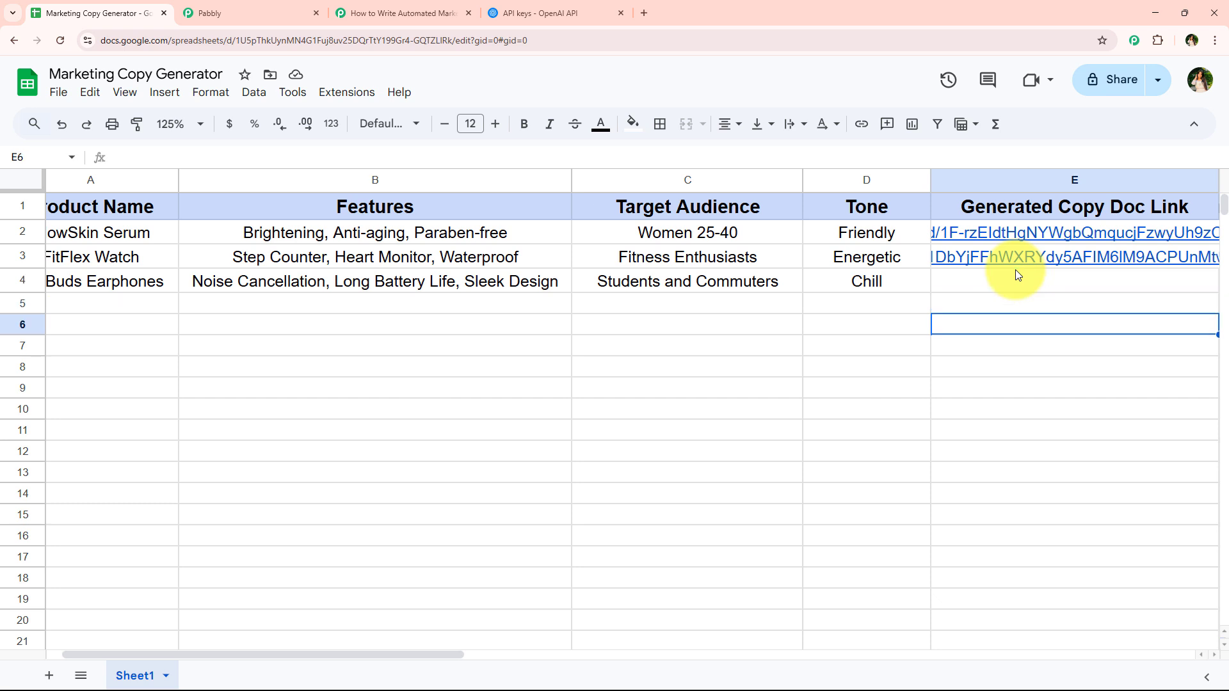
Step: In the workflow, replace the row number in the Range with the RowIndex mapped from the Google Sheets trigger, keeping column letter E
{"action": "left_click", "coordinate": [375, 12]}
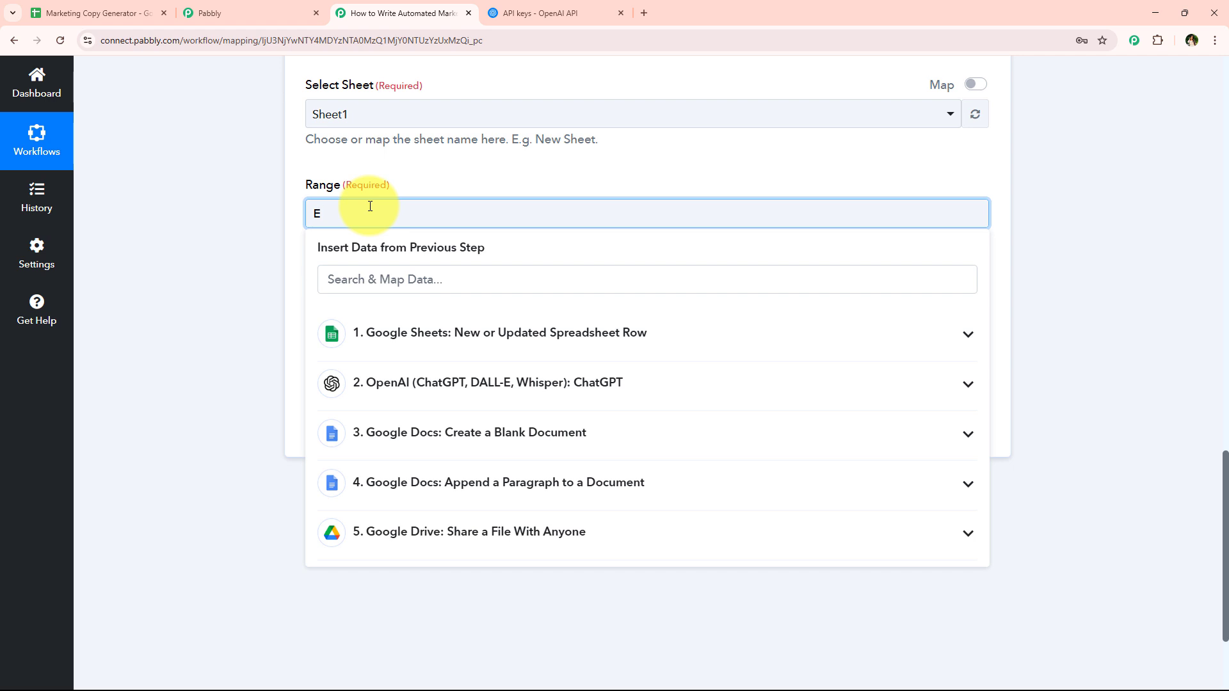
{"action": "left_click", "coordinate": [379, 280]}
{"action": "type", "text": "ro"}
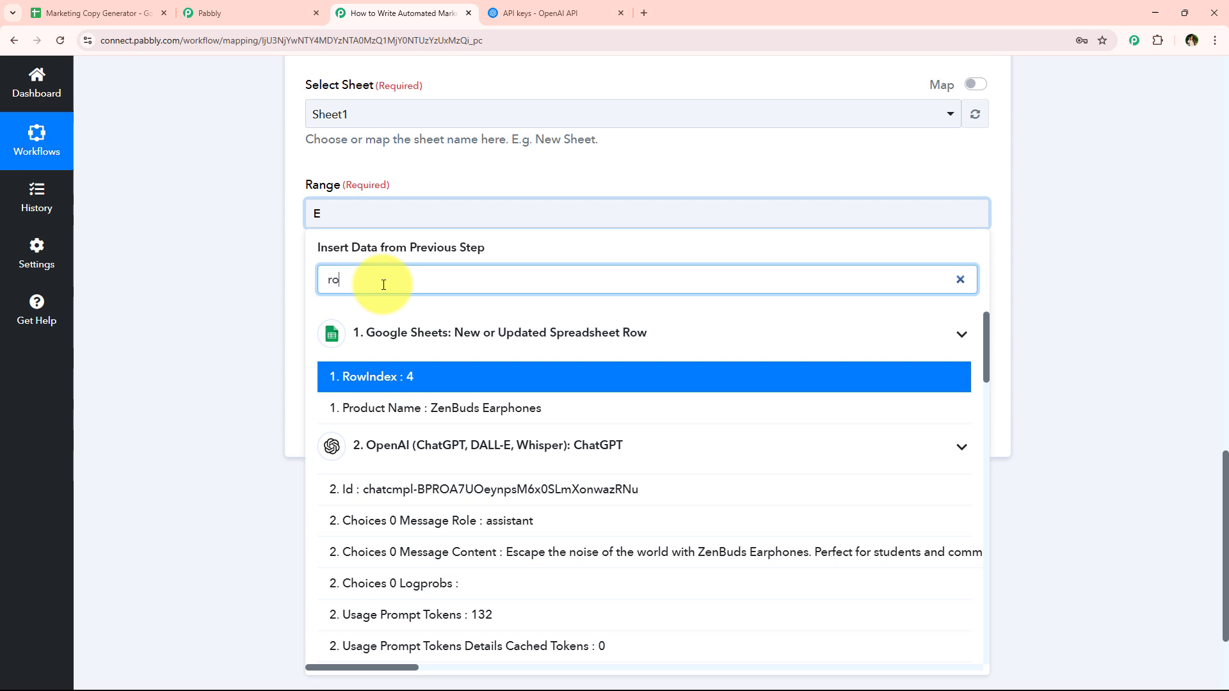
{"action": "left_click", "coordinate": [388, 376]}
{"action": "left_click", "coordinate": [237, 260]}
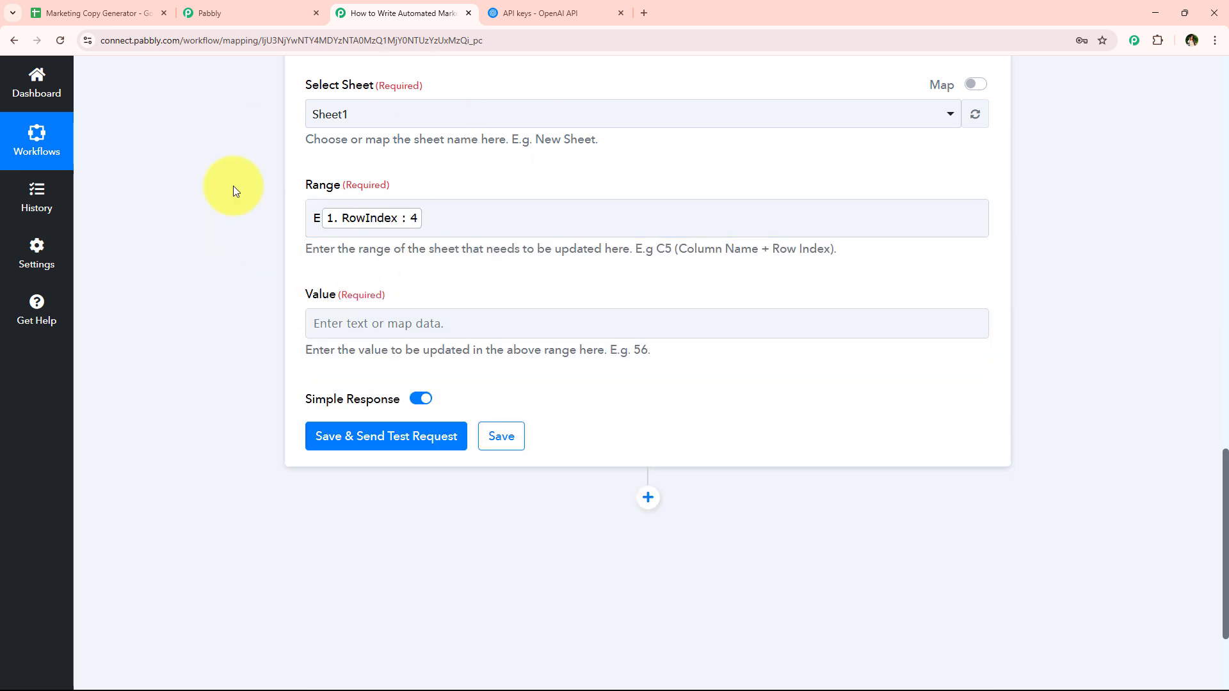
Step: Map the Value to Res2 WebViewLink from the Google Drive Share a File With Anyone step
{"action": "scroll", "coordinate": [395, 225], "scroll_direction": "down", "scroll_amount": 2}
{"action": "left_click", "coordinate": [395, 192]}
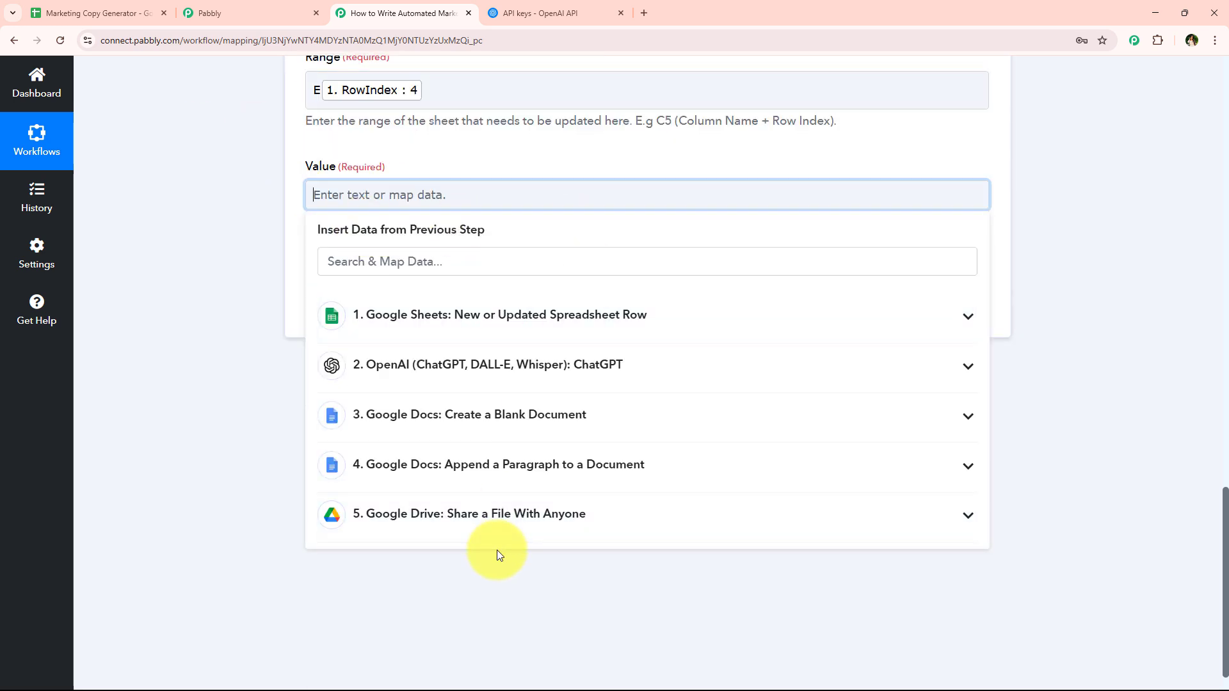
{"action": "left_click", "coordinate": [490, 520]}
{"action": "scroll", "coordinate": [486, 589], "scroll_direction": "down", "scroll_amount": 3}
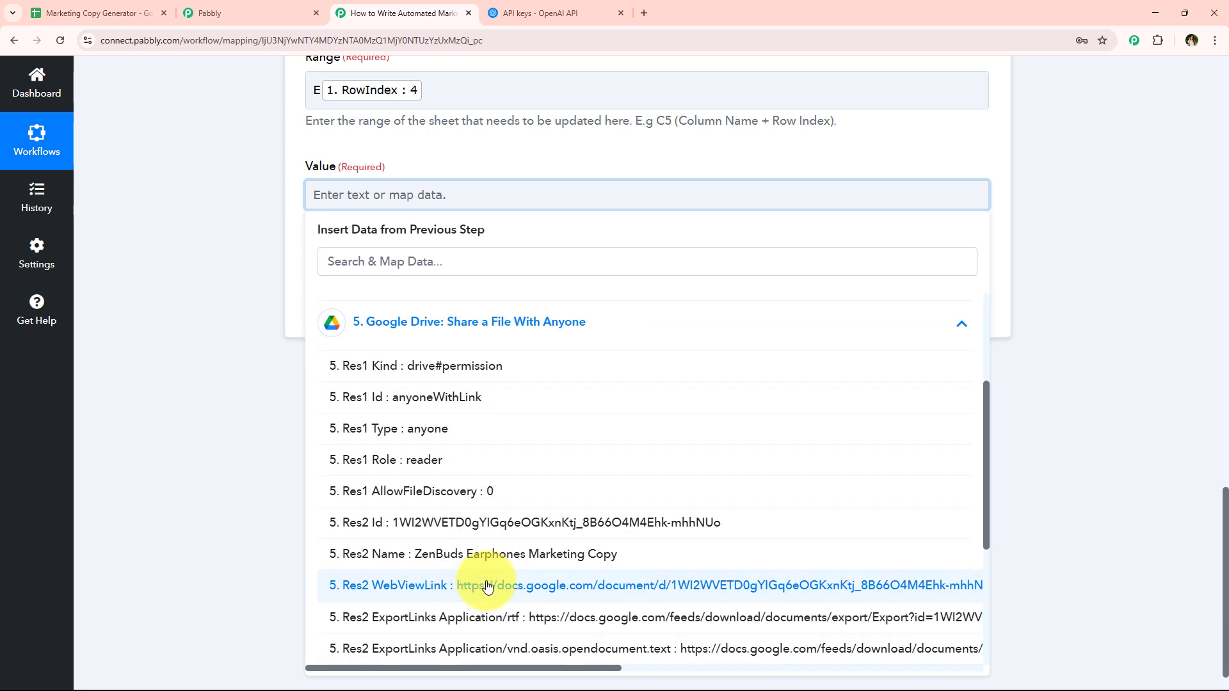
{"action": "left_click", "coordinate": [486, 586]}
{"action": "left_click", "coordinate": [226, 392]}
Step: Save the Update Cell Value action, send its test request, and collapse the finished step
{"action": "scroll", "coordinate": [244, 265], "scroll_direction": "up", "scroll_amount": 2}
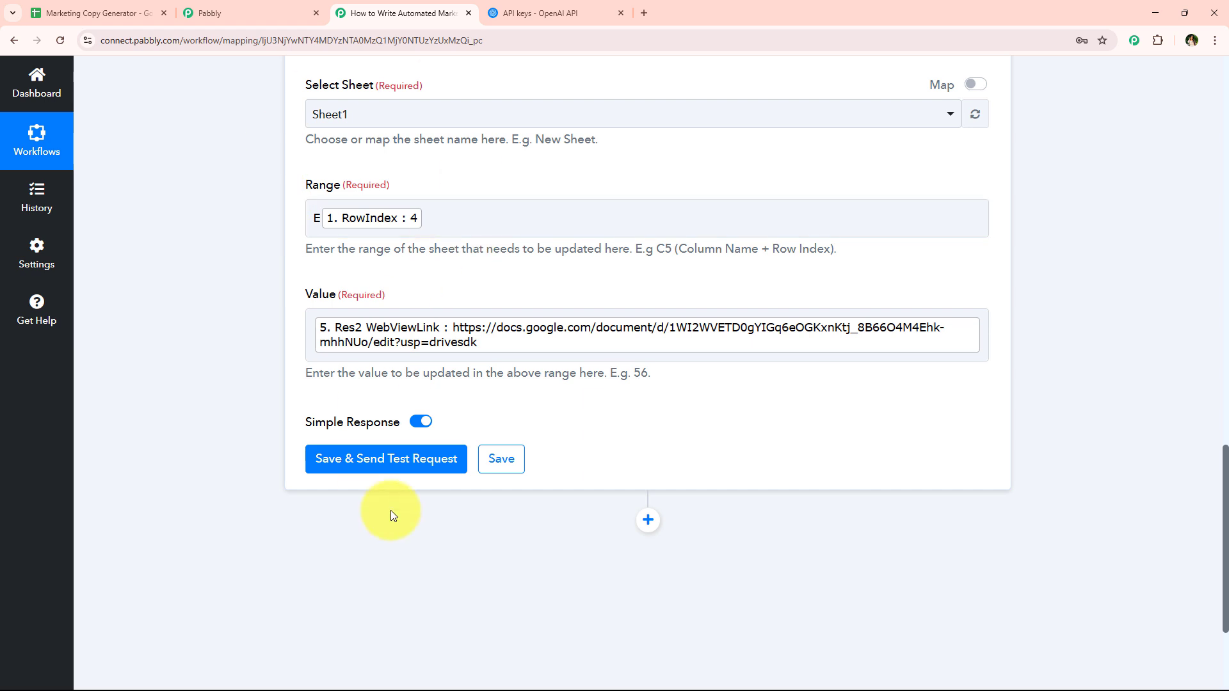
{"action": "left_click", "coordinate": [422, 477]}
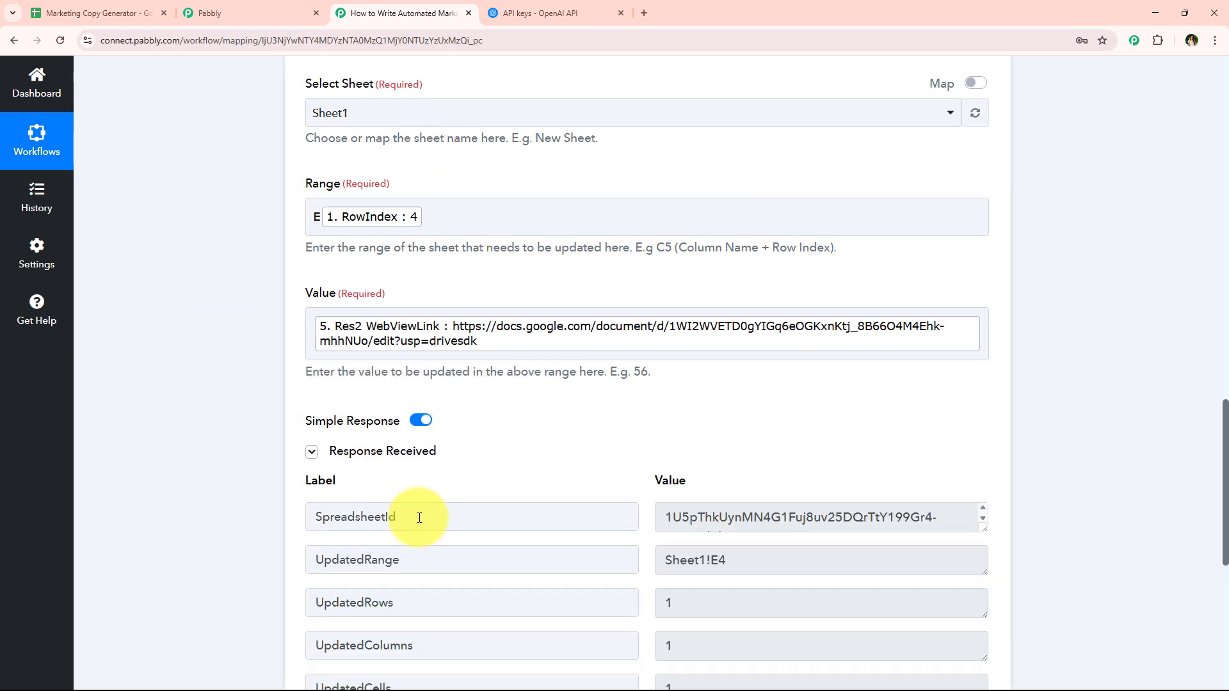
{"action": "scroll", "coordinate": [278, 457], "scroll_direction": "down", "scroll_amount": 1}
{"action": "scroll", "coordinate": [250, 549], "scroll_direction": "up", "scroll_amount": 13}
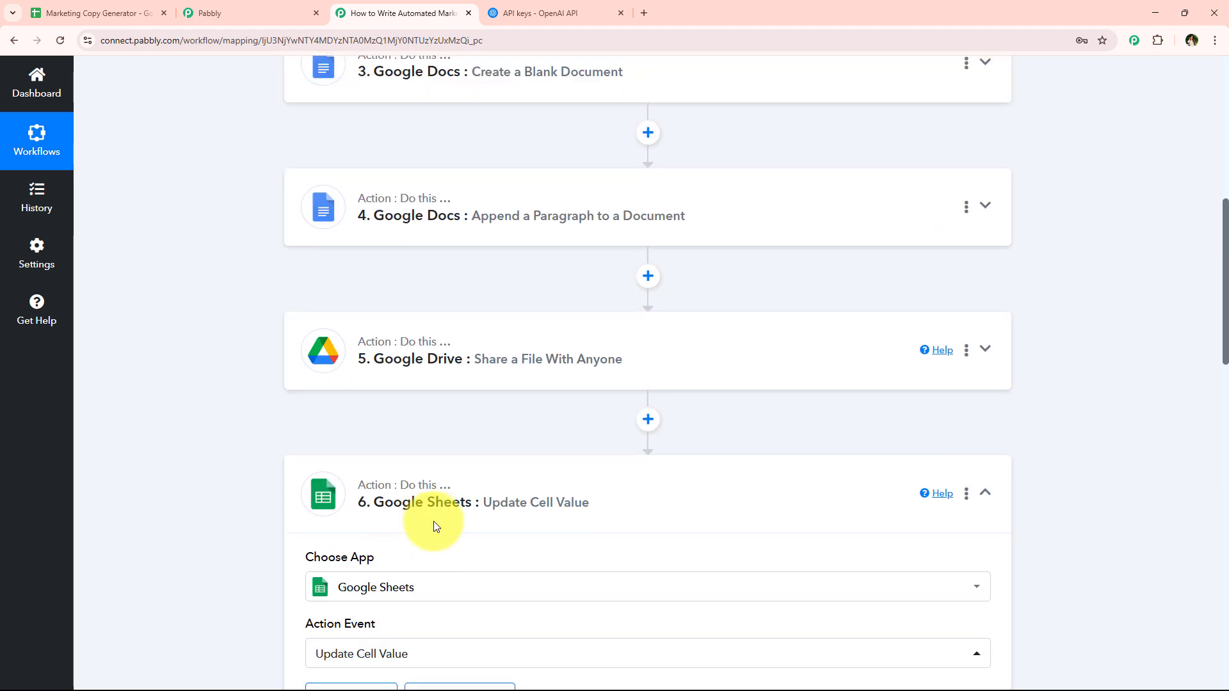
{"action": "left_click", "coordinate": [433, 526]}
{"action": "scroll", "coordinate": [333, 512], "scroll_direction": "up", "scroll_amount": 8}
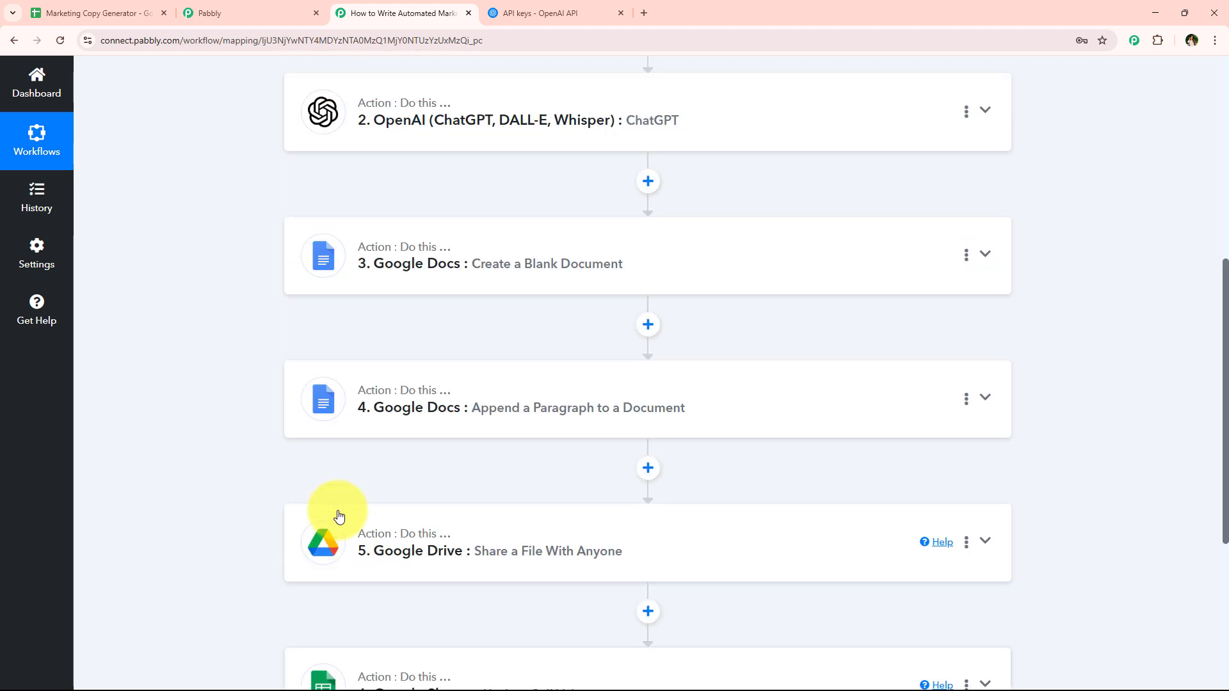
{"action": "scroll", "coordinate": [337, 509], "scroll_direction": "up", "scroll_amount": 1}
Step: Switch to the spreadsheet, preview the document linked in cell E4 and read through its marketing copy
{"action": "left_click", "coordinate": [96, 13]}
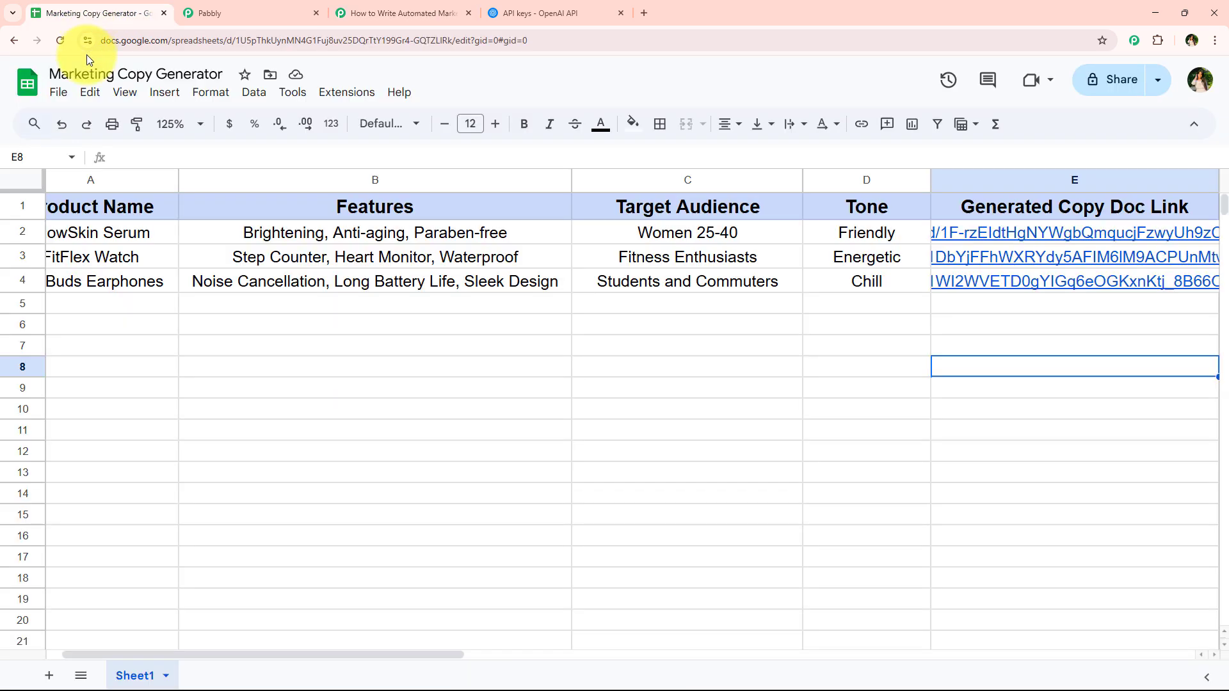
{"action": "left_click", "coordinate": [983, 287]}
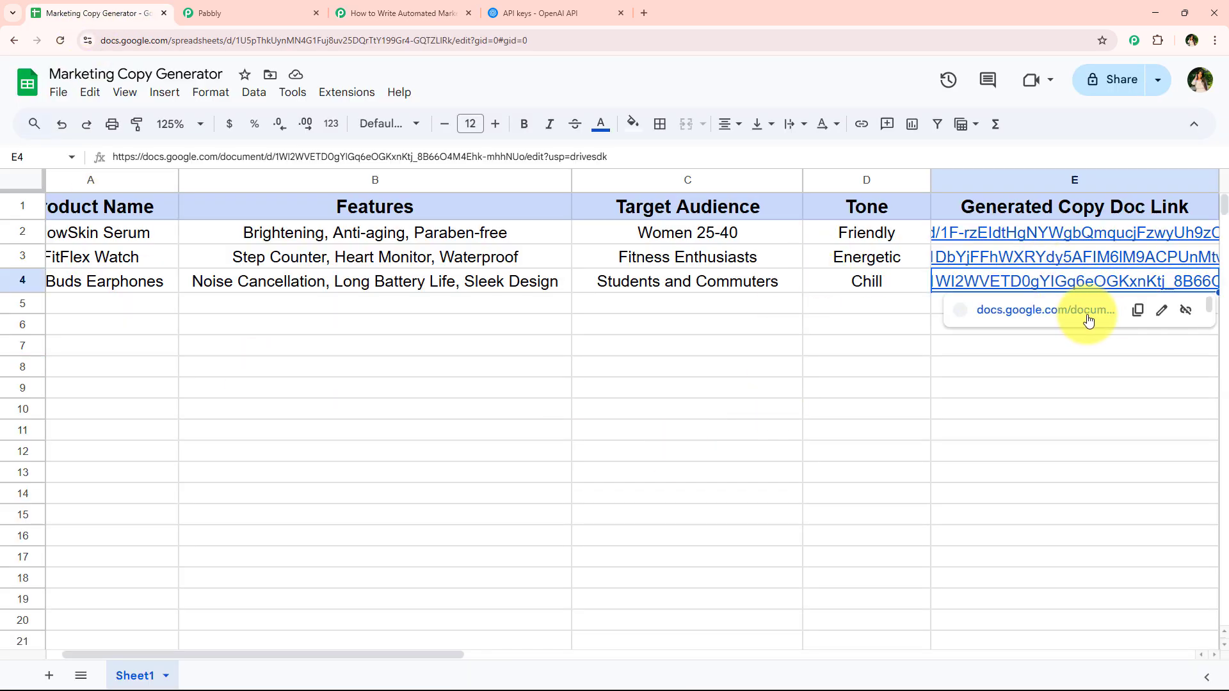
{"action": "mouse_move", "coordinate": [1092, 309]}
{"action": "left_click", "coordinate": [1135, 420]}
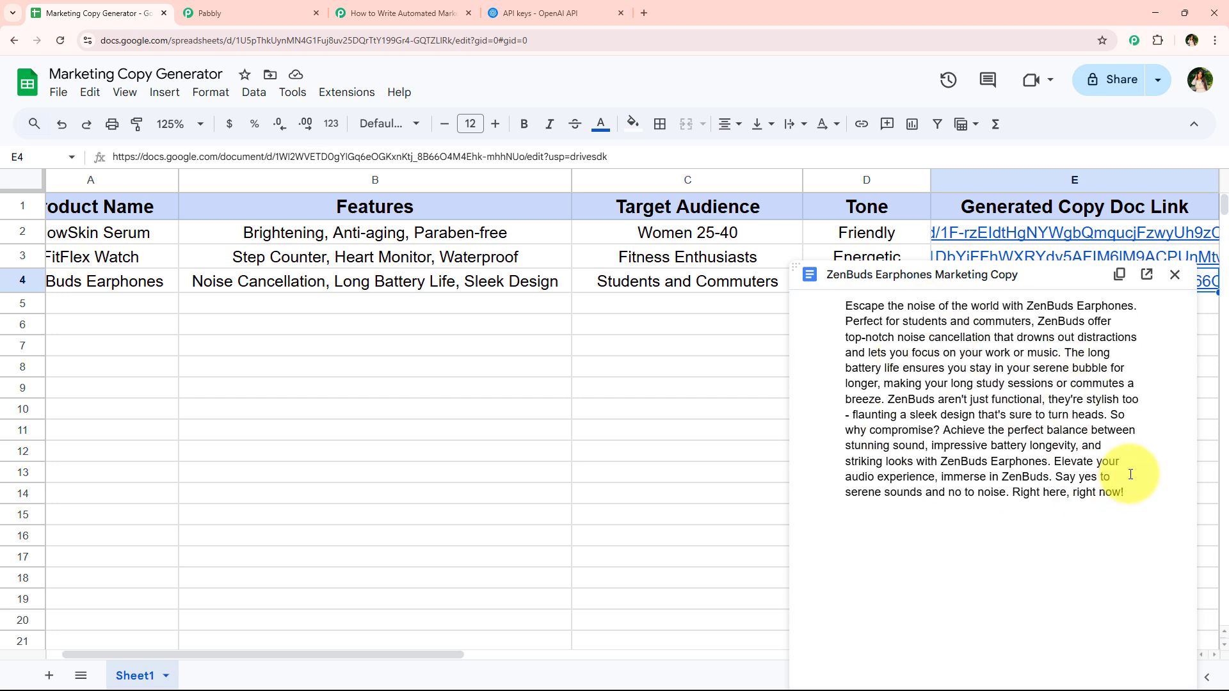
{"action": "left_click_drag", "start_coordinate": [1127, 494], "coordinate": [842, 315]}
{"action": "left_click", "coordinate": [629, 321]}
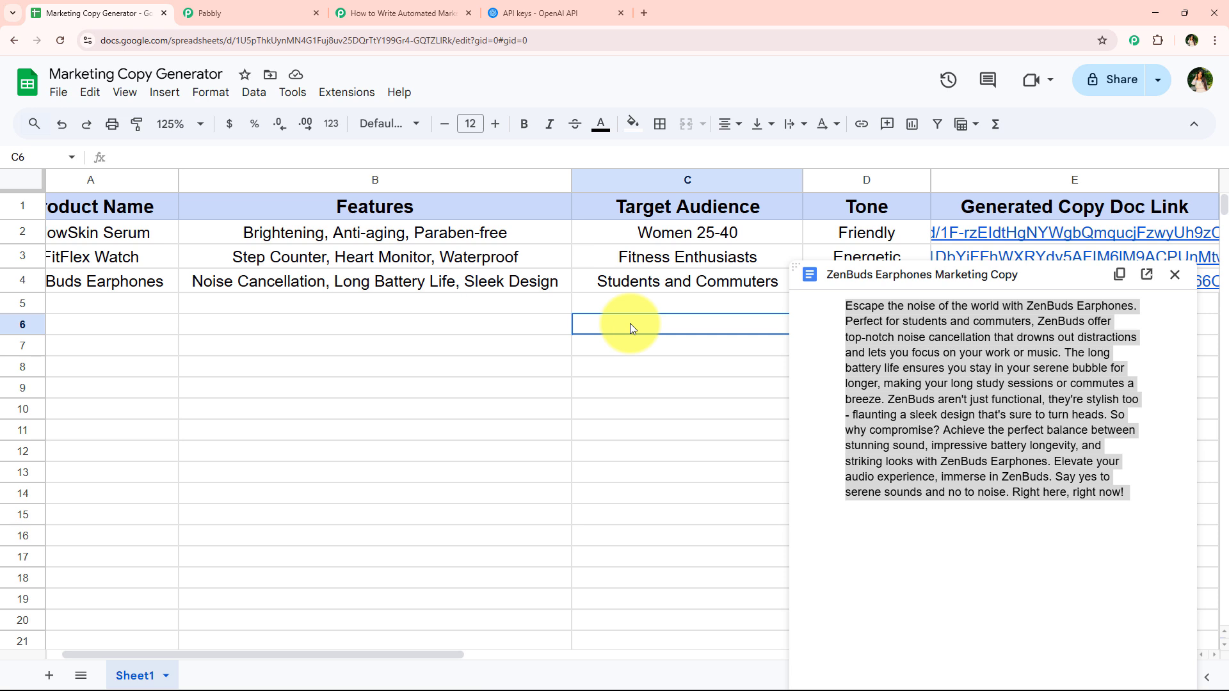
Step: Review the complete workflow from the Google Sheets trigger through the Update Cell Value action
{"action": "left_click", "coordinate": [409, 13]}
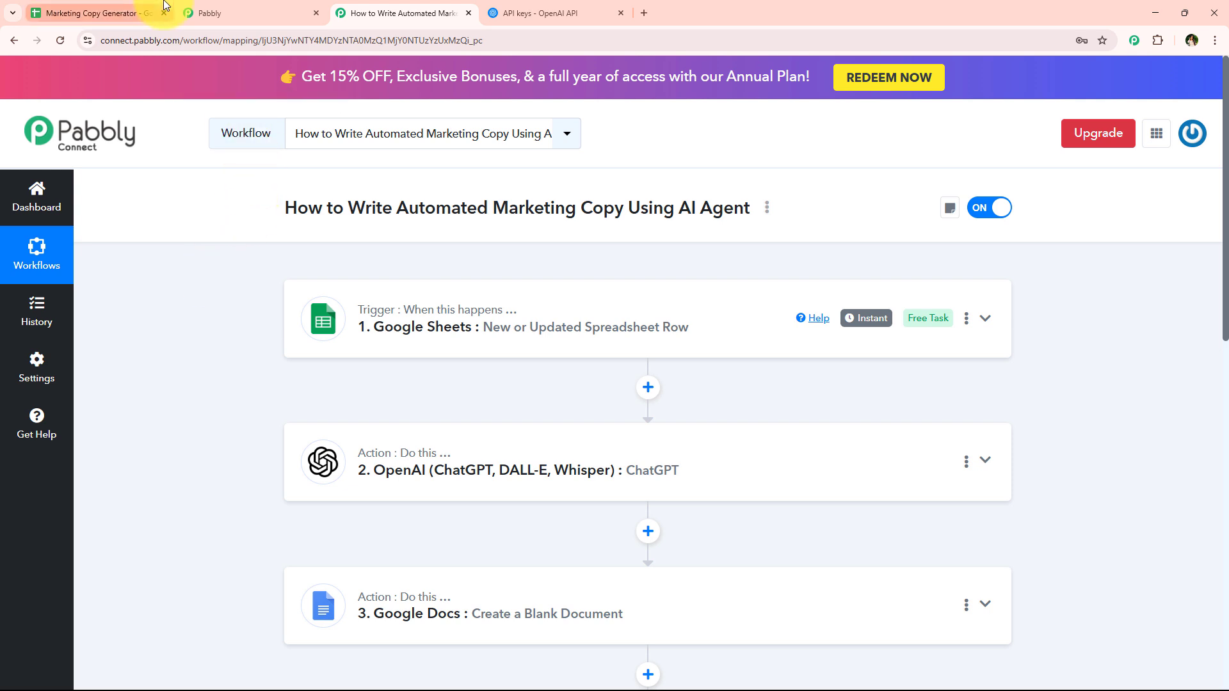
{"action": "left_click", "coordinate": [96, 13]}
{"action": "left_click", "coordinate": [520, 322]}
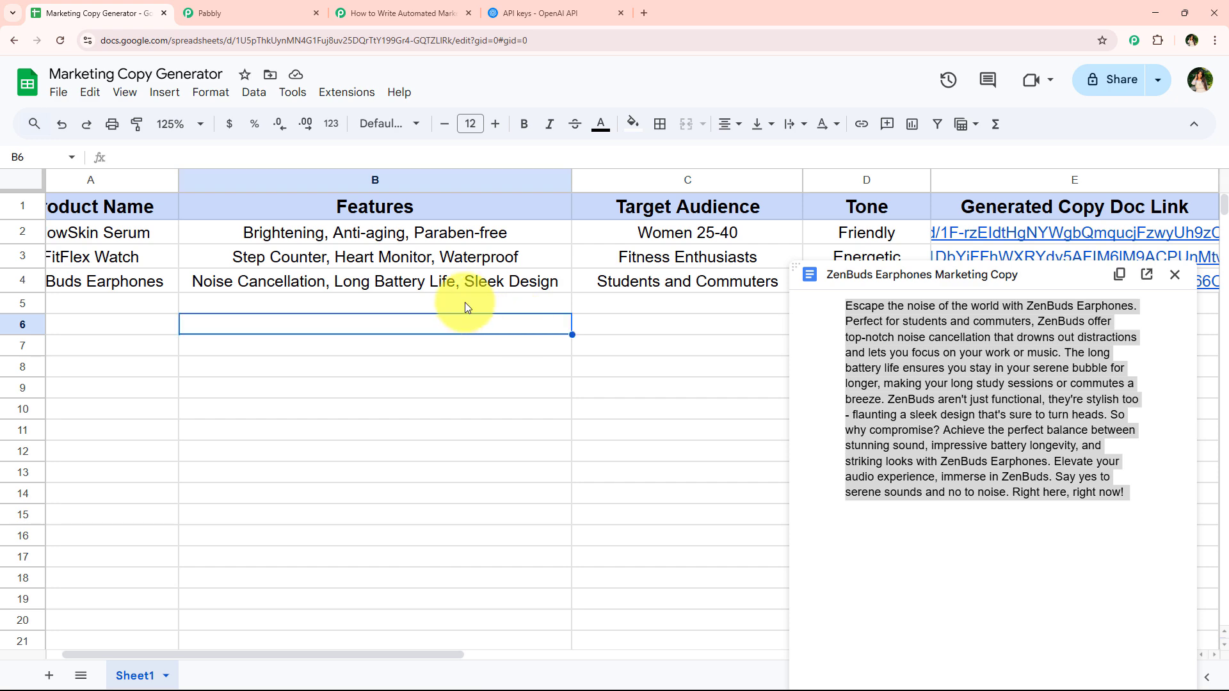
{"action": "left_click", "coordinate": [403, 12]}
{"action": "scroll", "coordinate": [539, 417], "scroll_direction": "down", "scroll_amount": 3}
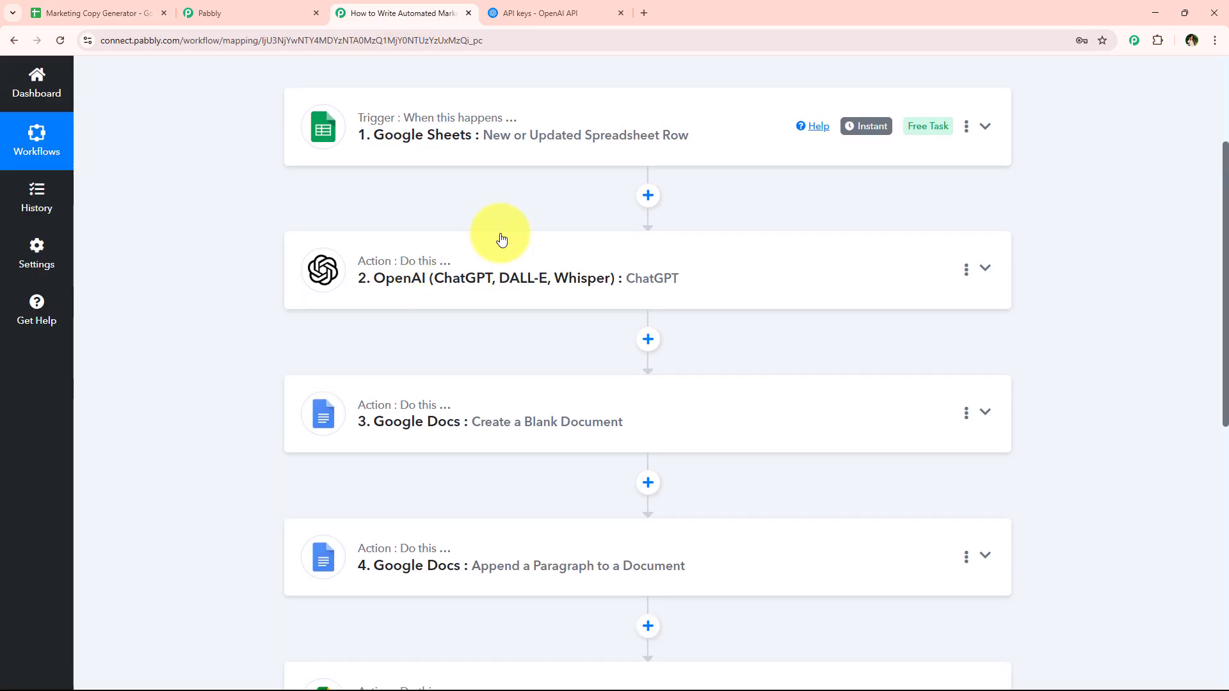
{"action": "scroll", "coordinate": [297, 384], "scroll_direction": "down", "scroll_amount": 2}
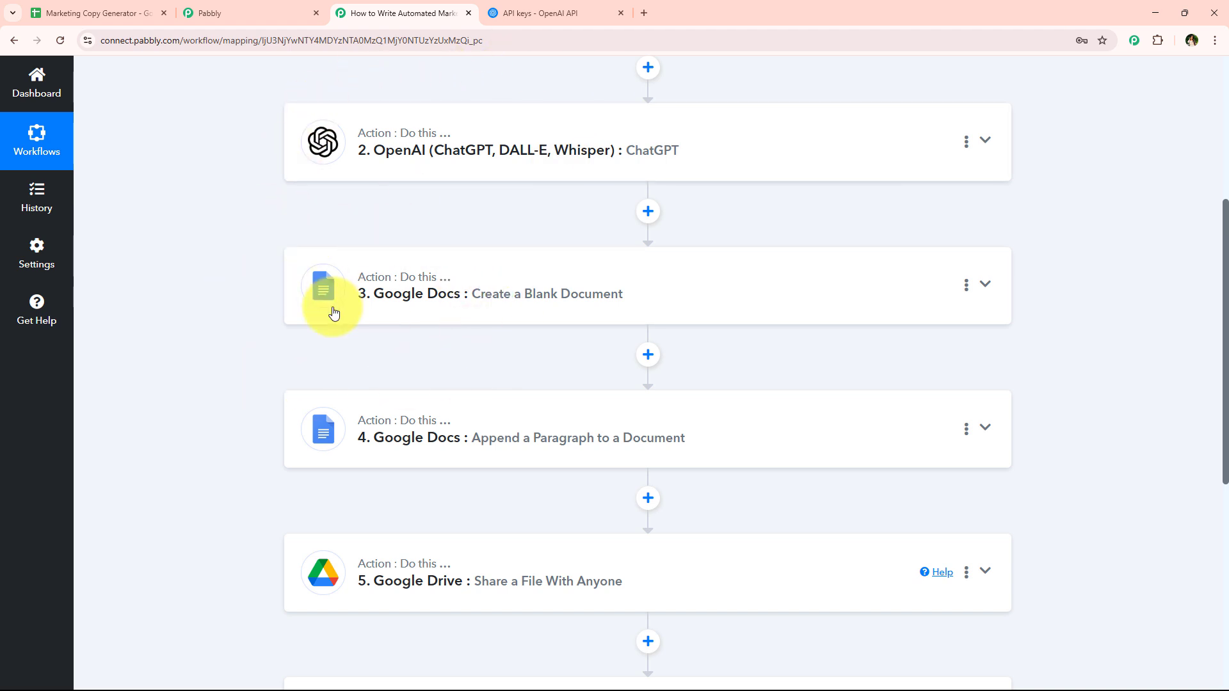
{"action": "scroll", "coordinate": [275, 411], "scroll_direction": "down", "scroll_amount": 2}
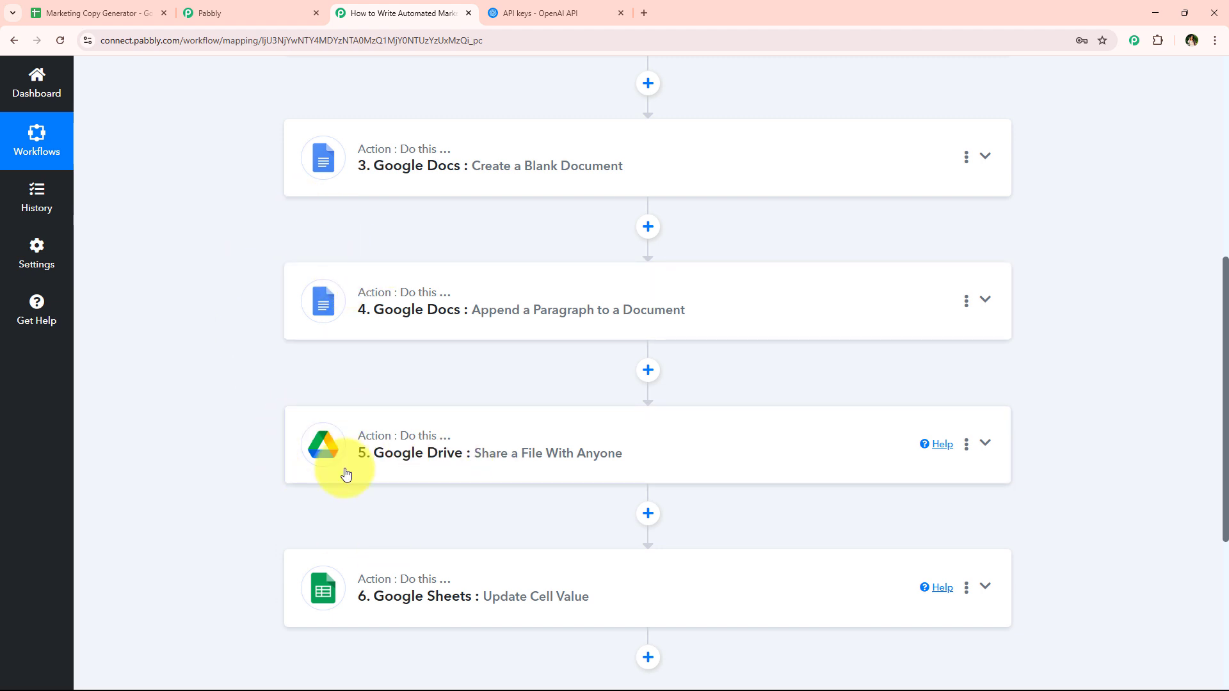
{"action": "scroll", "coordinate": [469, 483], "scroll_direction": "down", "scroll_amount": 2}
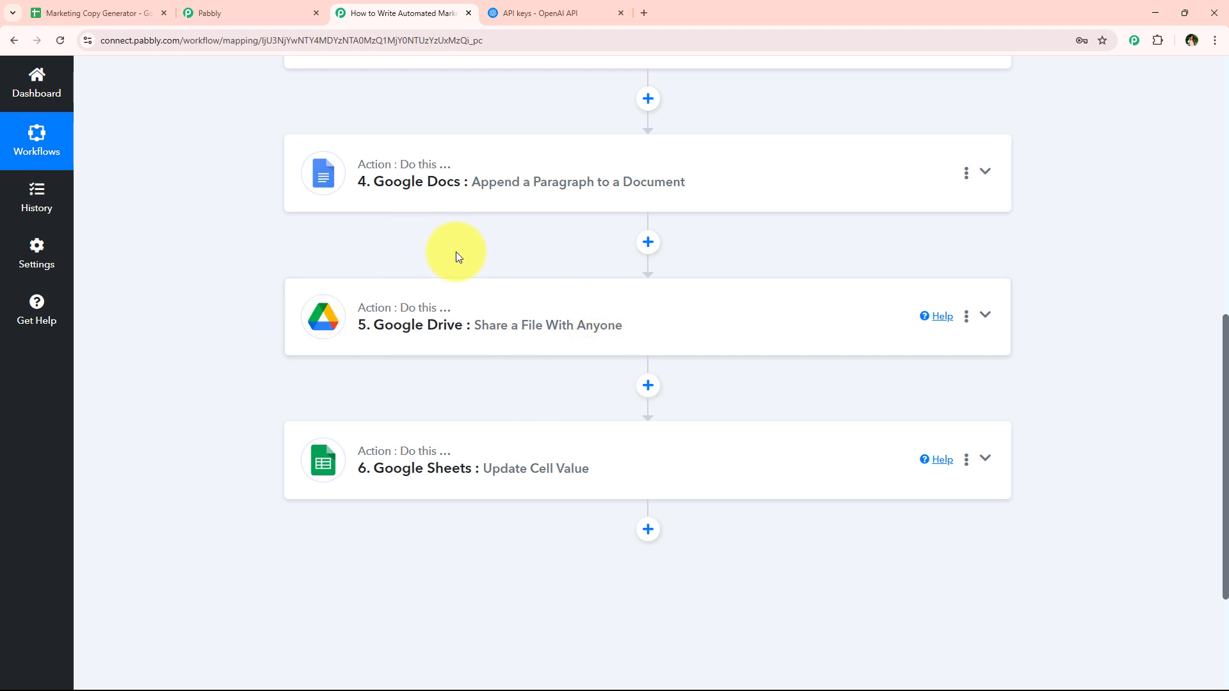
{"action": "scroll", "coordinate": [234, 344], "scroll_direction": "up", "scroll_amount": 1}
{"action": "scroll", "coordinate": [234, 344], "scroll_direction": "up", "scroll_amount": 9}
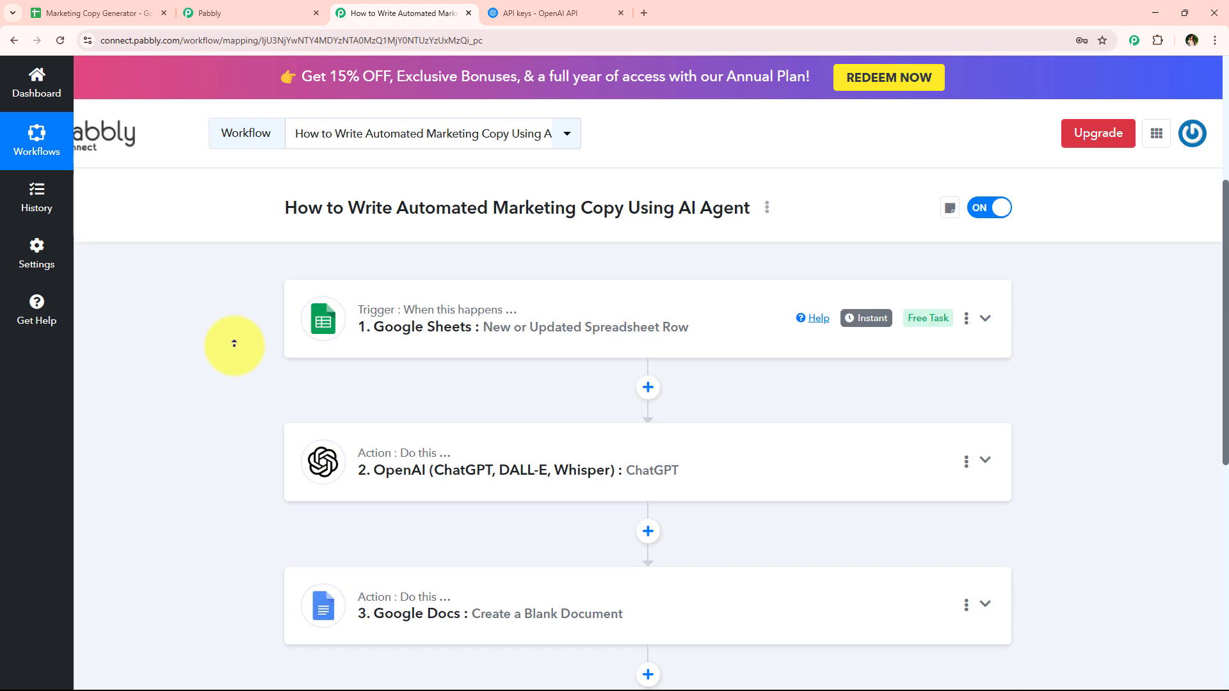
Step: Return to the Marketing Copy Generator spreadsheet and review the ZenBuds Earphones document preview
{"action": "left_click", "coordinate": [96, 13]}
{"action": "left_click", "coordinate": [948, 389]}
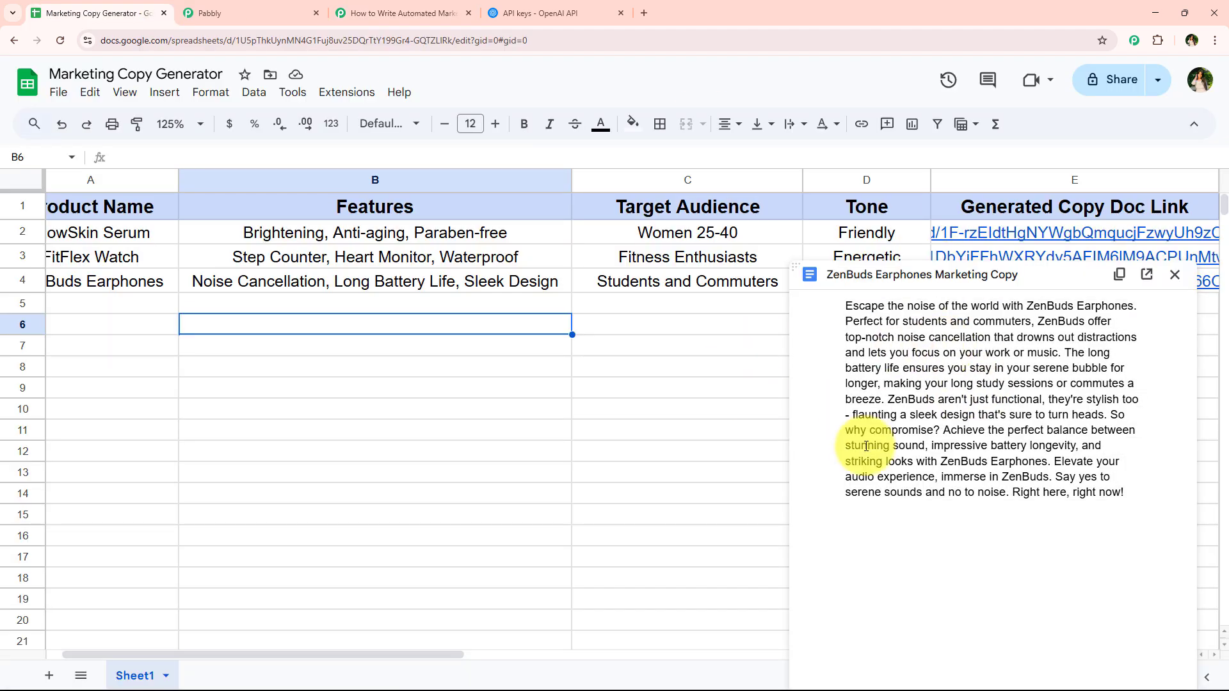
Step: Check the workflow in Pabbly Connect, and return to the Marketing Copy Generator spreadsheet to review row 5 below the product entries
{"action": "left_click", "coordinate": [687, 362]}
{"action": "left_click", "coordinate": [403, 13]}
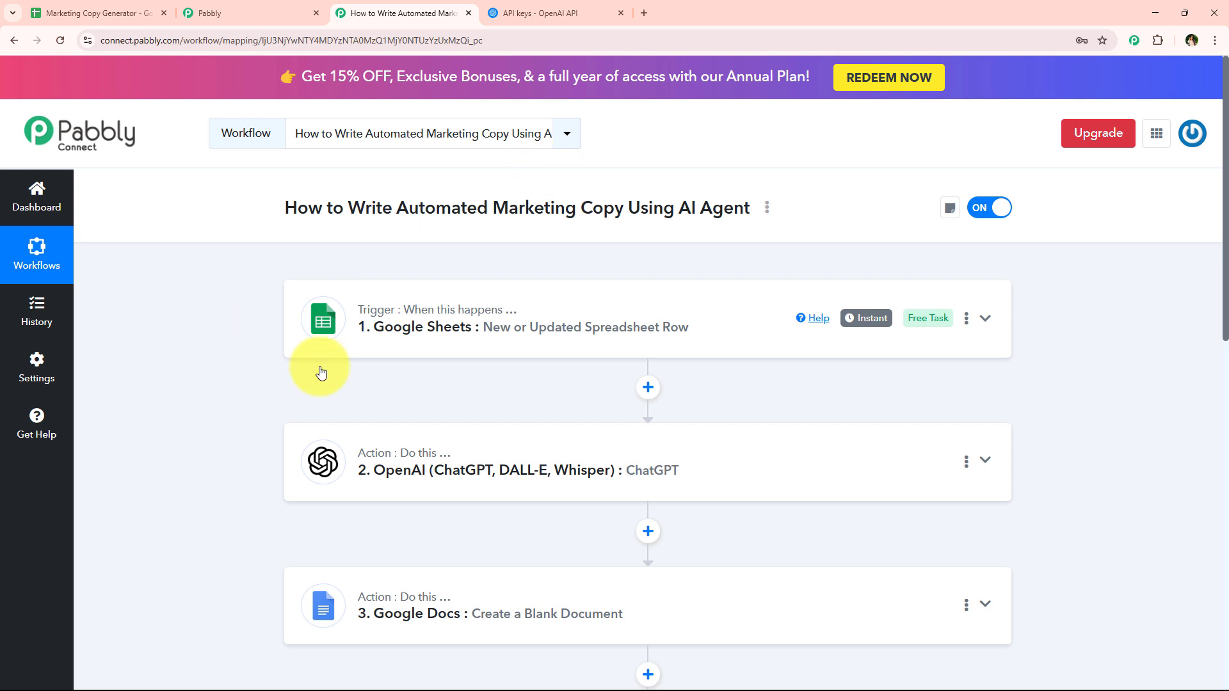
{"action": "left_click", "coordinate": [87, 9]}
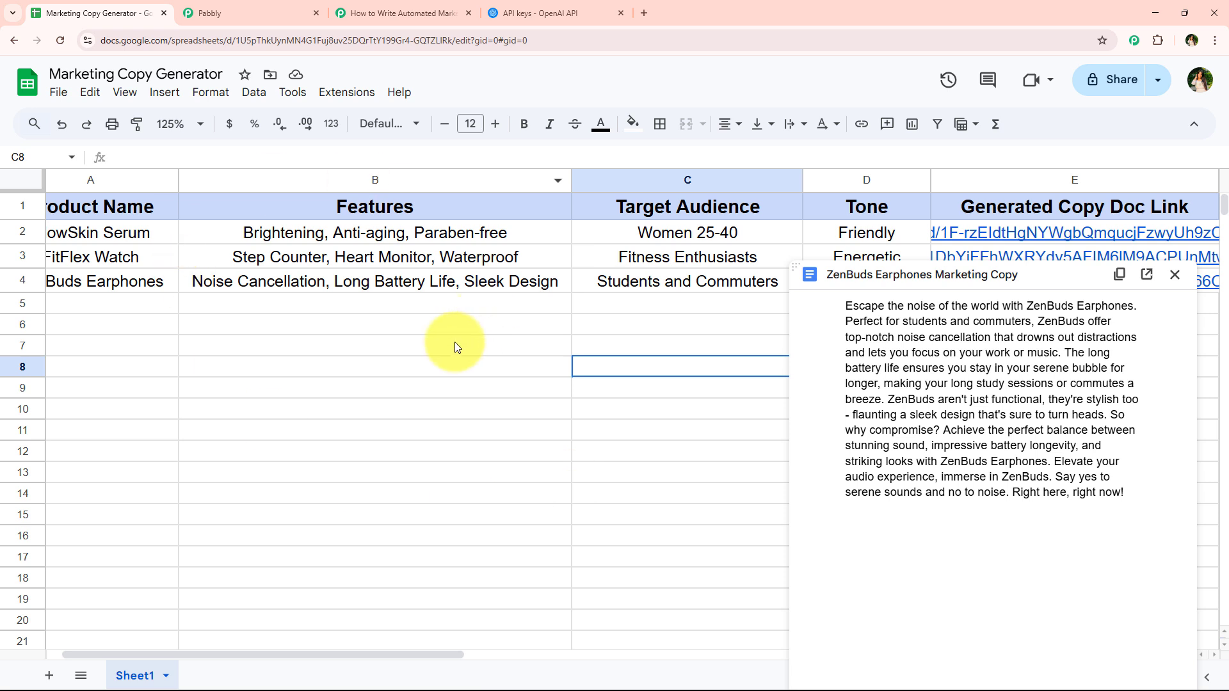
{"action": "left_click", "coordinate": [368, 299]}
{"action": "left_click", "coordinate": [632, 301]}
{"action": "left_click_drag", "start_coordinate": [109, 306], "coordinate": [384, 304]}
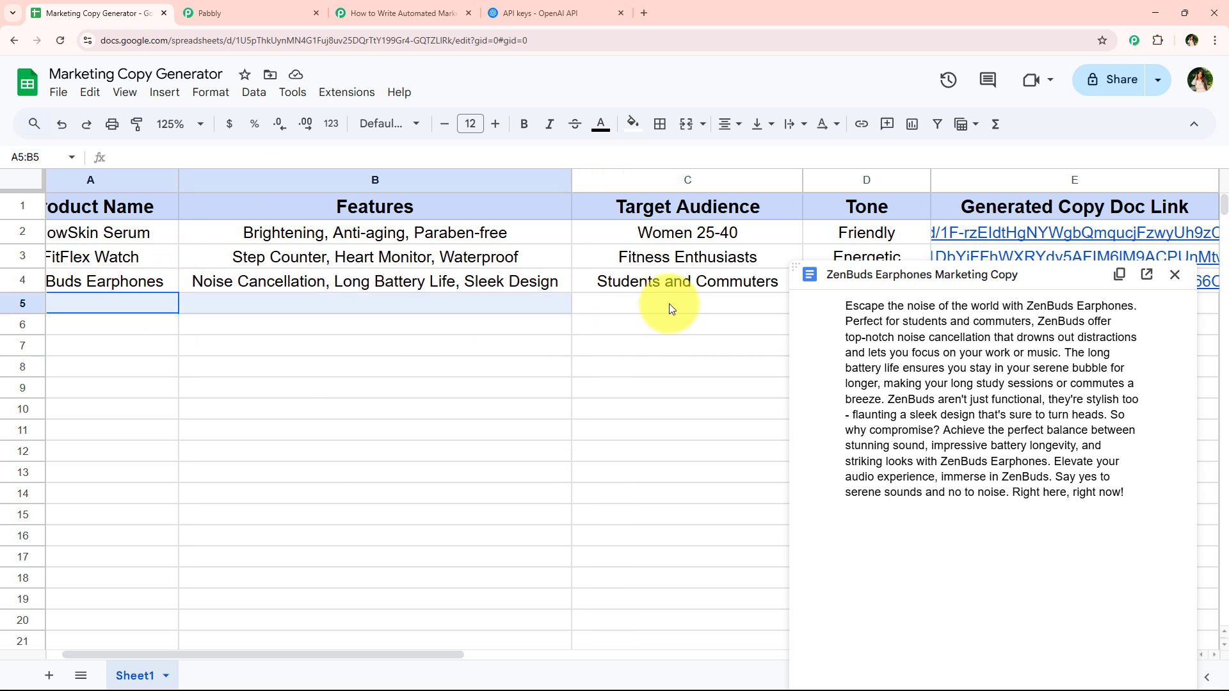
{"action": "left_click_drag", "start_coordinate": [669, 304], "coordinate": [1169, 280]}
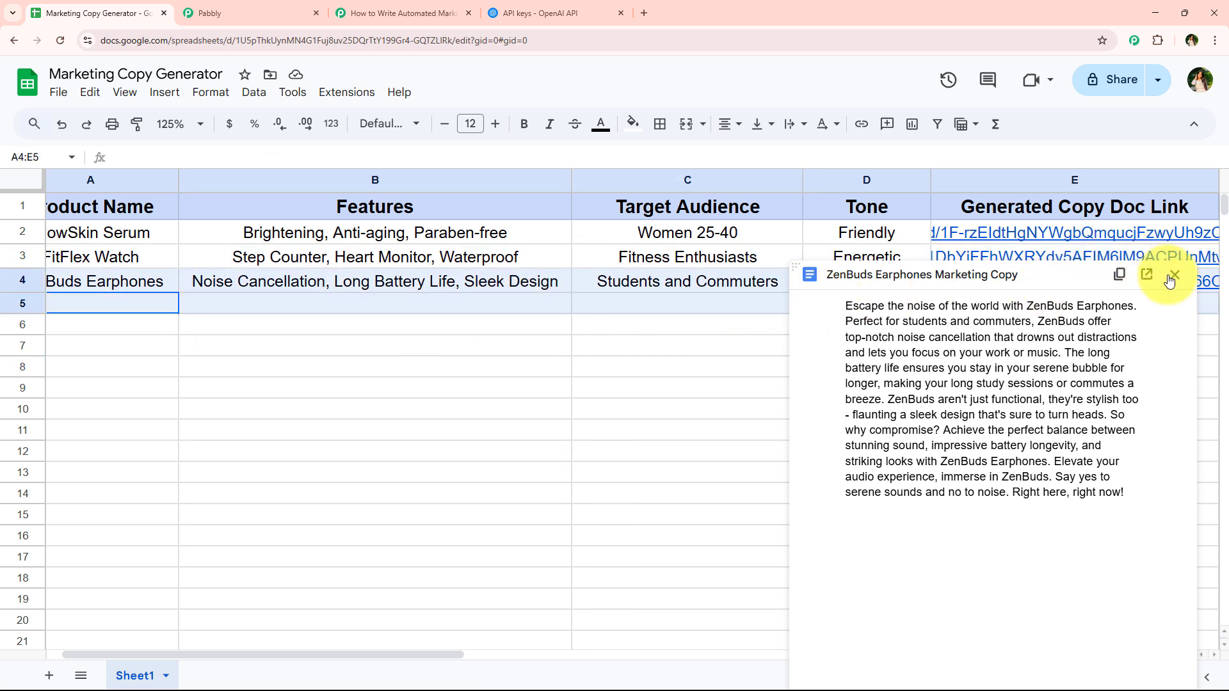
Step: Close the ZenBuds Earphones document preview in the spreadsheet and switch back to the Pabbly Connect workflow
{"action": "left_click", "coordinate": [1171, 278]}
{"action": "scroll", "coordinate": [948, 313], "scroll_direction": "left", "scroll_amount": 1}
{"action": "left_click", "coordinate": [1017, 317]}
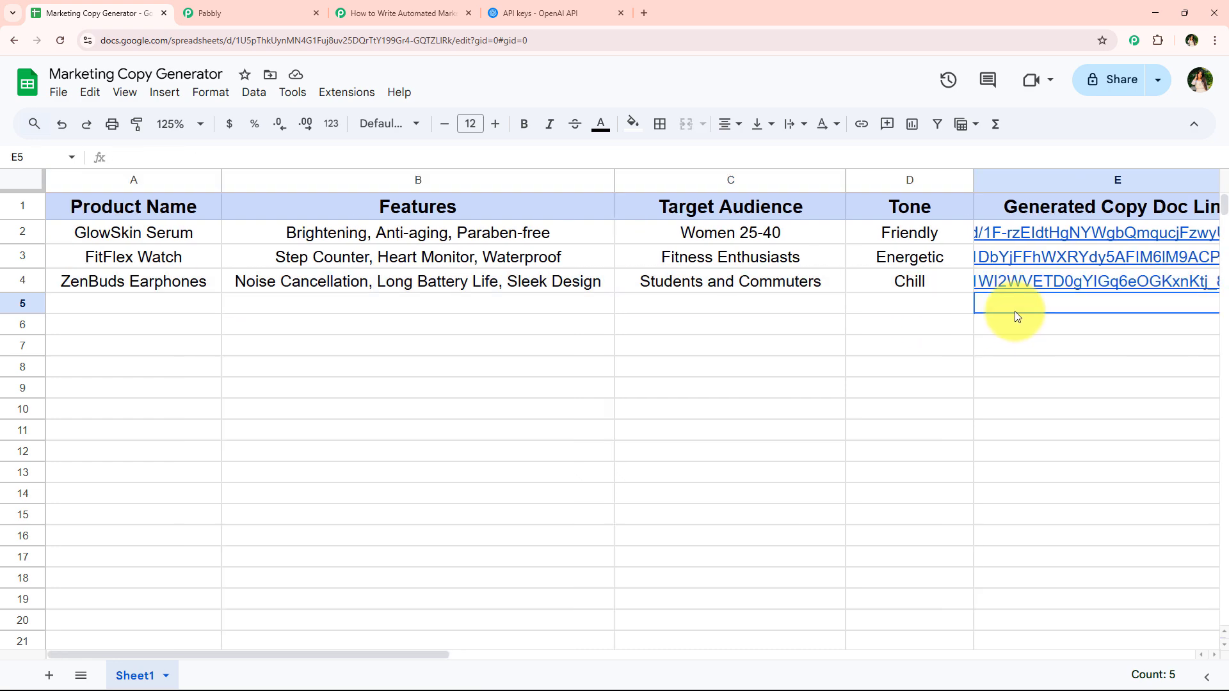
{"action": "left_click", "coordinate": [490, 21]}
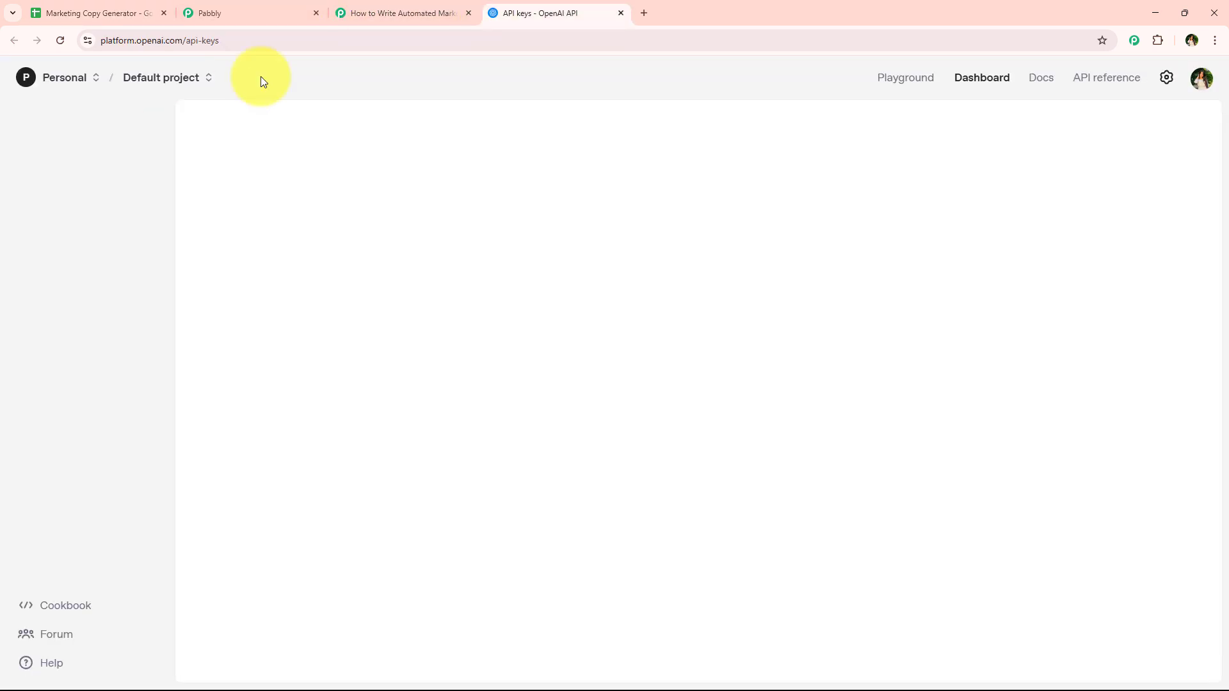
{"action": "left_click", "coordinate": [383, 15]}
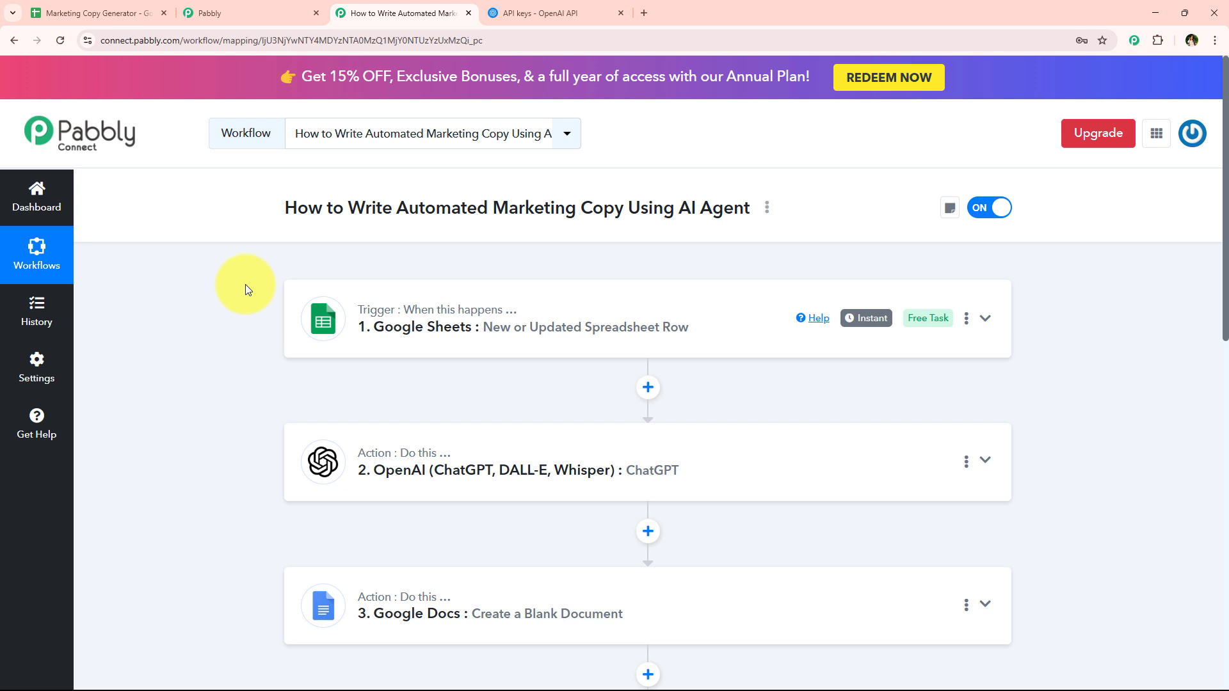